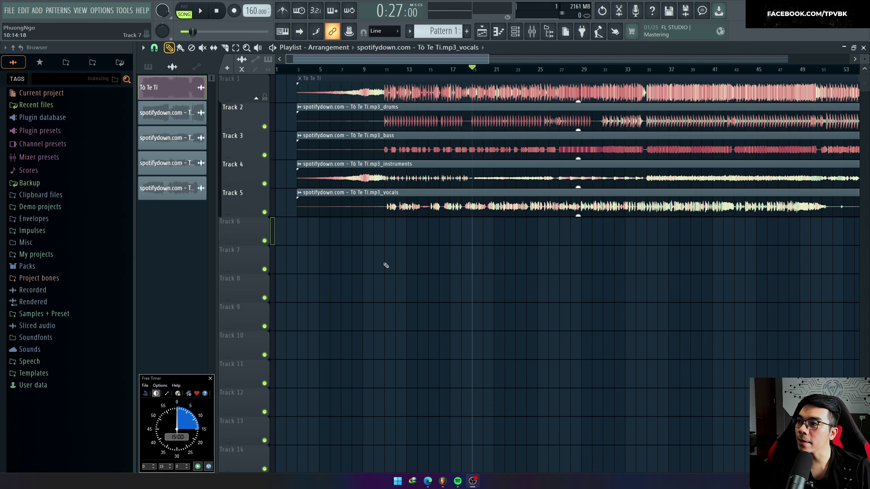
# Set the playback position to bar 3, where the audio clips begin, and create a new empty pattern
pyautogui.moveTo(384, 266); pyautogui.dragTo(426, 119)
pyautogui.scroll(-3, 449, 195)
pyautogui.keyDown('ctrl'); pyautogui.click(375, 159); pyautogui.keyUp('ctrl')
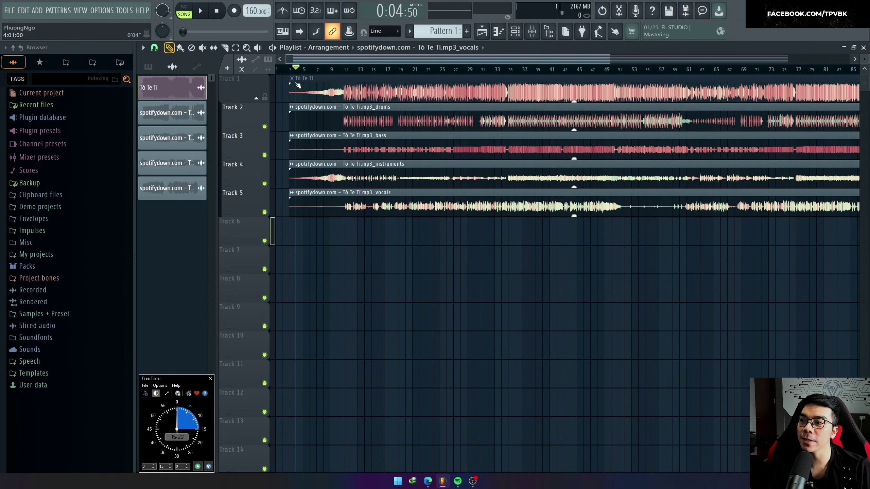
pyautogui.scroll(3, 295, 114)
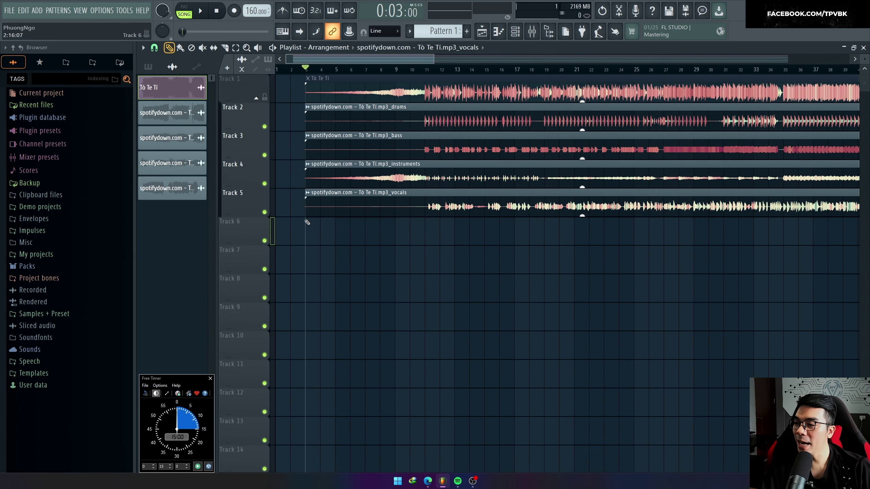
pyautogui.press('F4')
pyautogui.press('Return')
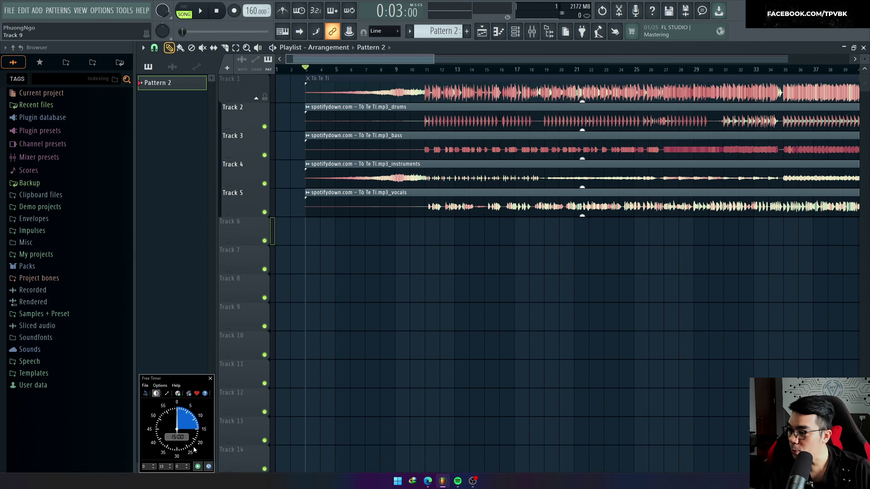
# Add a Serum instrument channel to the new pattern
pyautogui.press('F6')
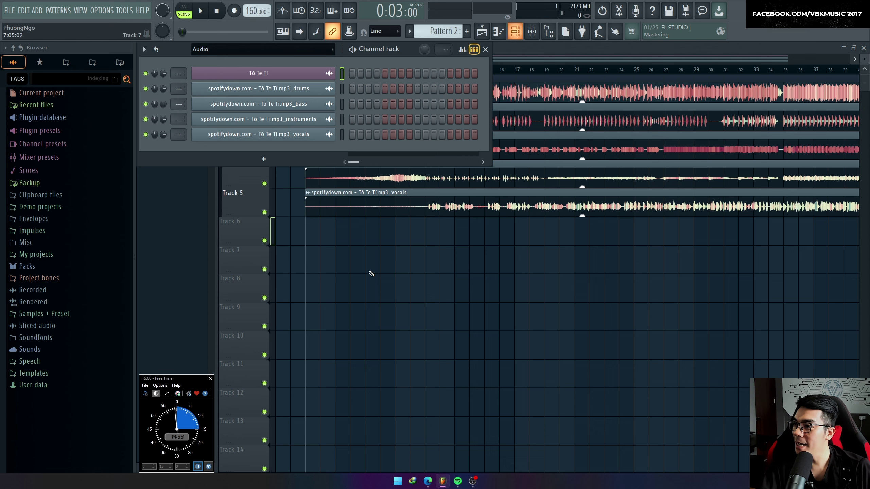
pyautogui.click(263, 160)
pyautogui.press('Return')
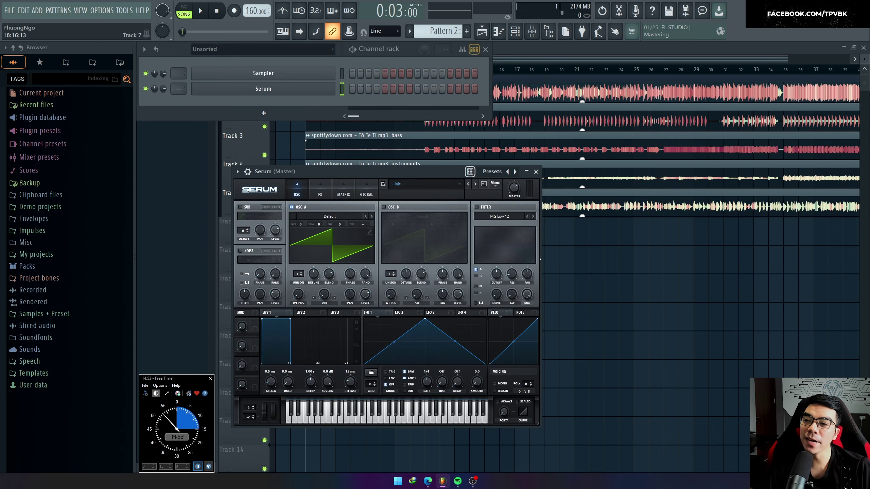
# Load the VBK Collection 2020 Reese Bass (14) preset from Basic EDM 2020 in Serum and return to the playlist
pyautogui.click(461, 187)
pyautogui.moveTo(432, 195)
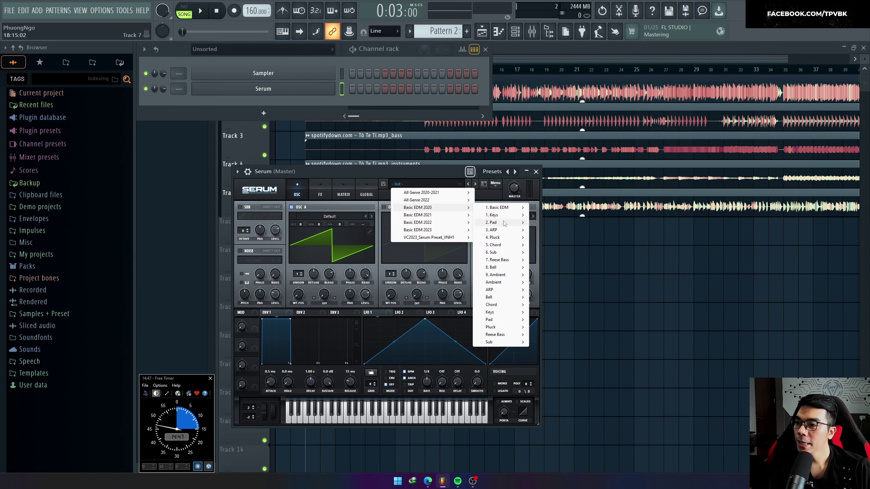
pyautogui.moveTo(503, 261)
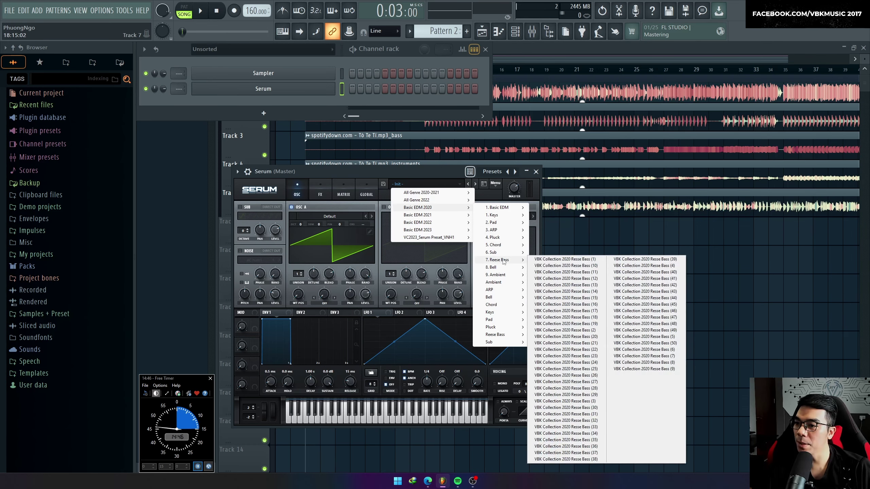
pyautogui.click(581, 293)
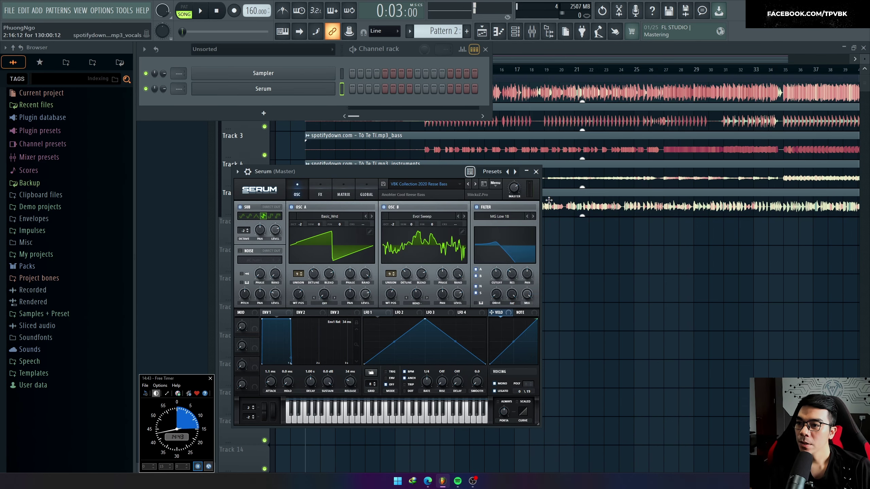
pyautogui.click(536, 171)
pyautogui.press('F6')
# Solo Track 4, which holds the instruments stem, and play a short passage of it
pyautogui.press('space')
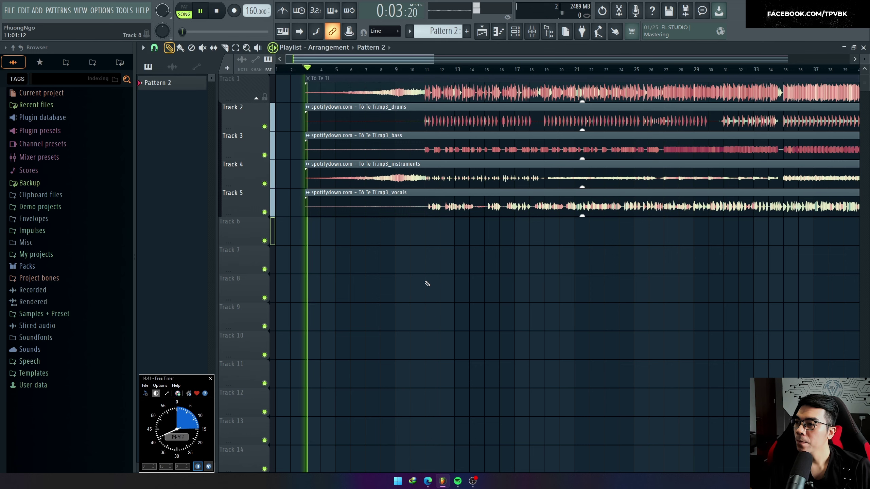
pyautogui.press('space')
pyautogui.rightClick(264, 184)
pyautogui.press('space')
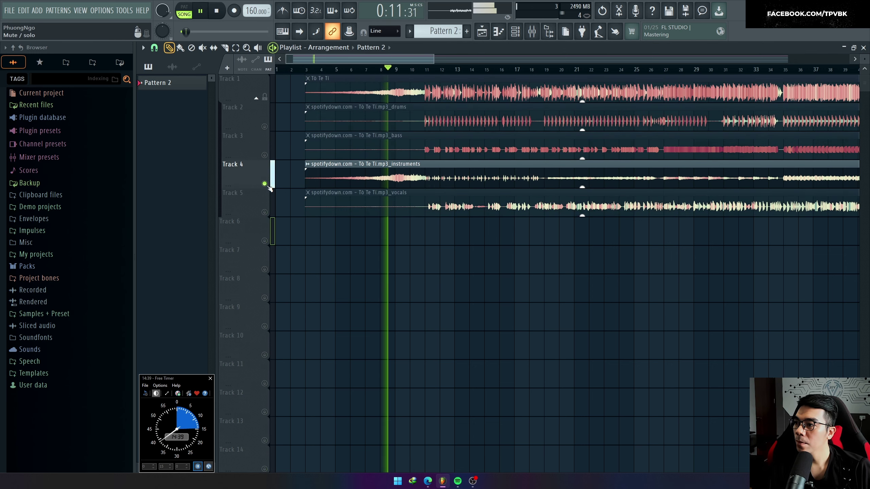
pyautogui.press('space')
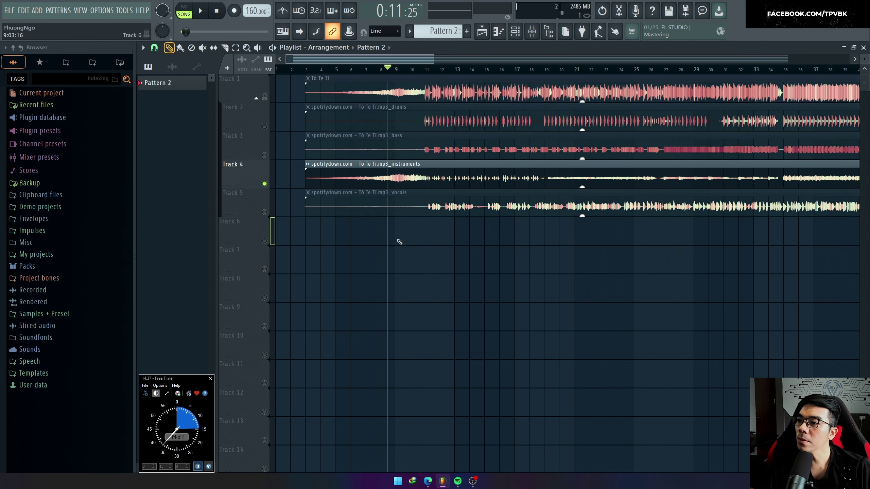
# Draw a one-bar F5 note in Serum's piano roll and transpose it down an octave to F4
pyautogui.press('F6')
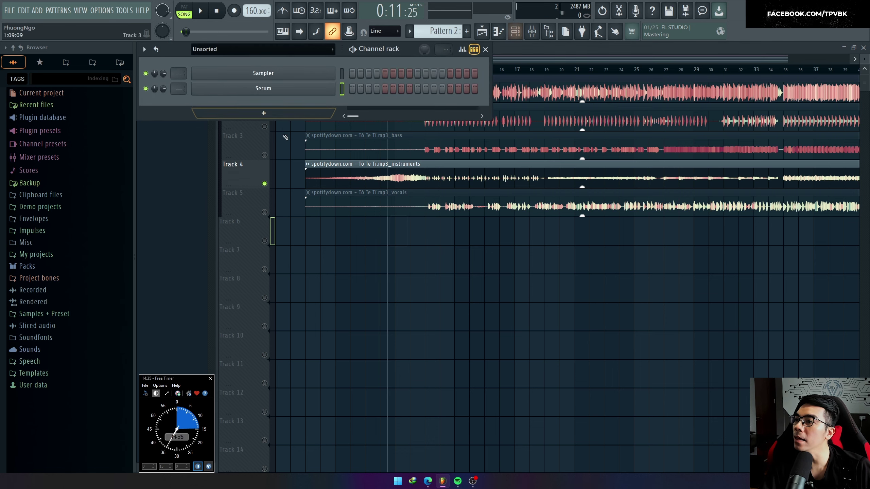
pyautogui.click(276, 89)
pyautogui.rightClick(276, 89)
pyautogui.click(353, 87)
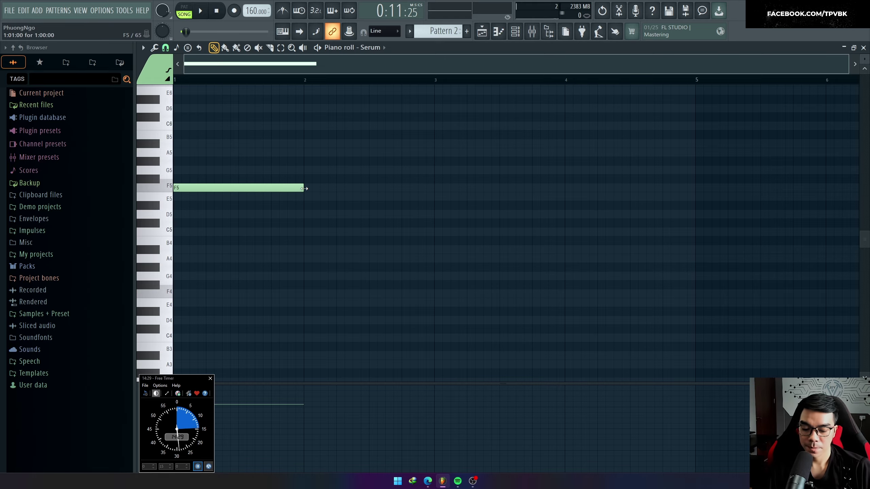
pyautogui.hotkey('ctrl', 'Down')
# Place the Pattern 2 clip on Track 6 below the vocals and unmute that track
pyautogui.press('F5')
pyautogui.press('space')
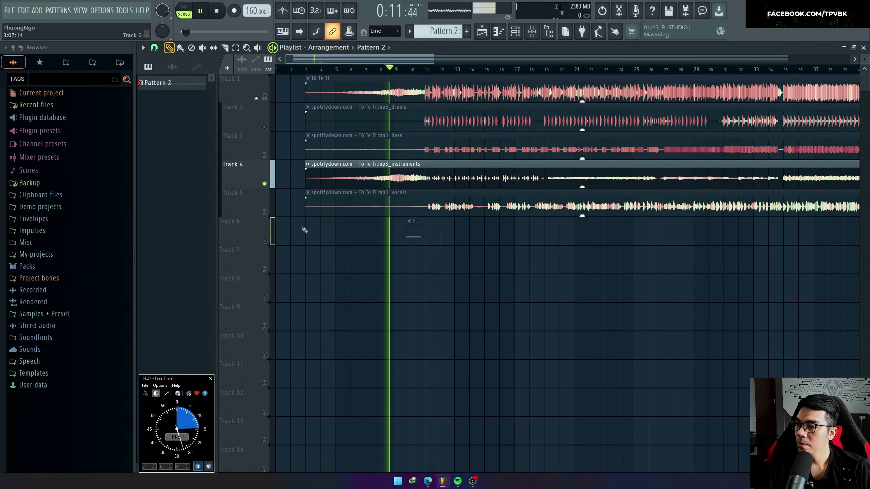
pyautogui.press('space')
pyautogui.click(264, 241)
pyautogui.press('space')
pyautogui.scroll(3, 374, 235)
pyautogui.press('space')
# Move the Pattern 2 clip on Track 6 to bar 3 and set the playlist snap to Bar
pyautogui.moveTo(468, 230); pyautogui.dragTo(446, 230)
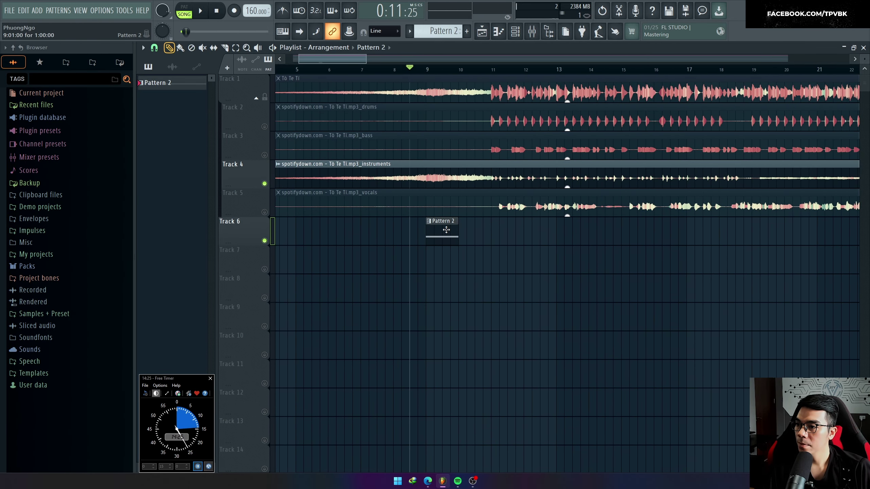
pyautogui.press('space')
pyautogui.press('space')
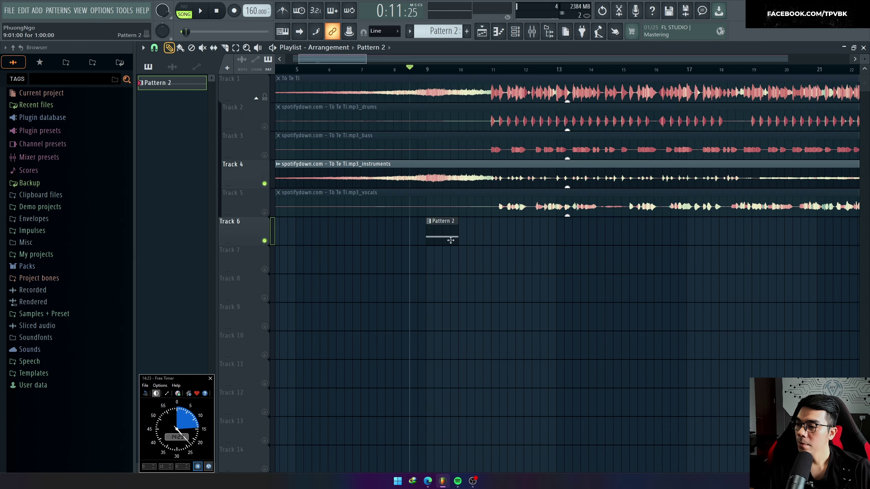
pyautogui.scroll(-3, 450, 241)
pyautogui.moveTo(415, 228); pyautogui.dragTo(317, 227)
pyautogui.click(154, 48)
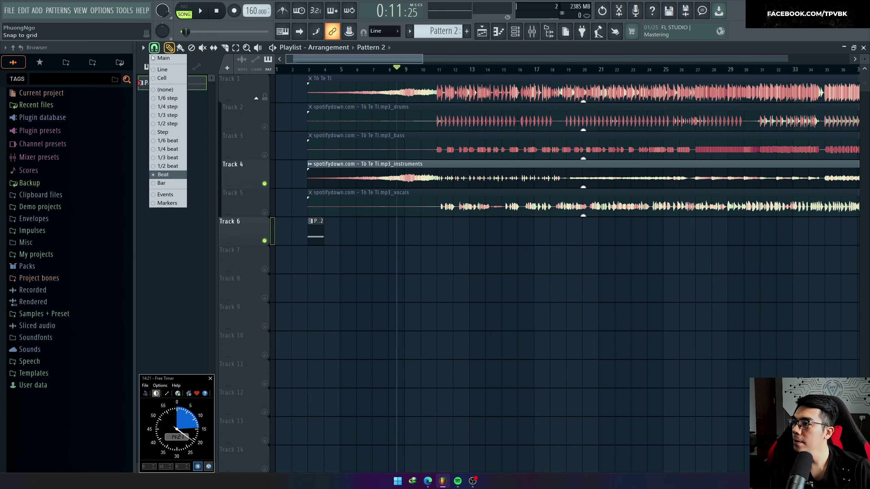
pyautogui.click(168, 183)
# Delete the F4 note from Pattern 2 in Serum's piano roll and return to the playlist
pyautogui.doubleClick(318, 230)
pyautogui.click(178, 49)
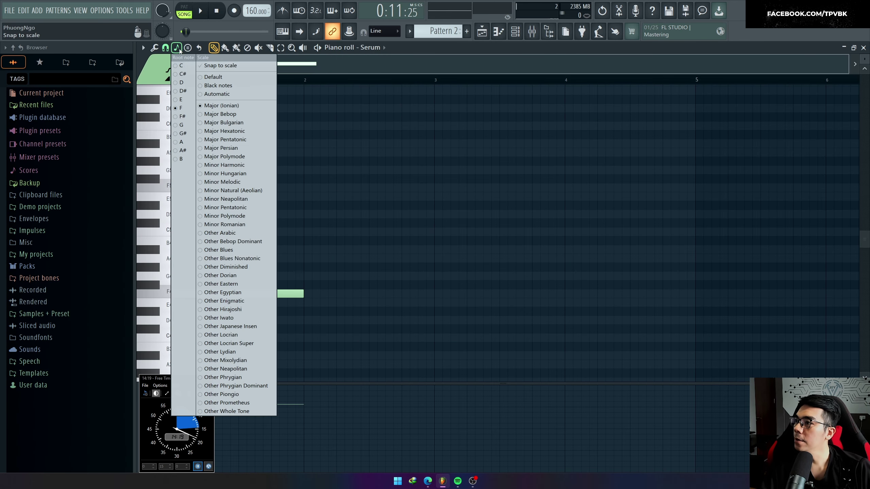
pyautogui.click(507, 208)
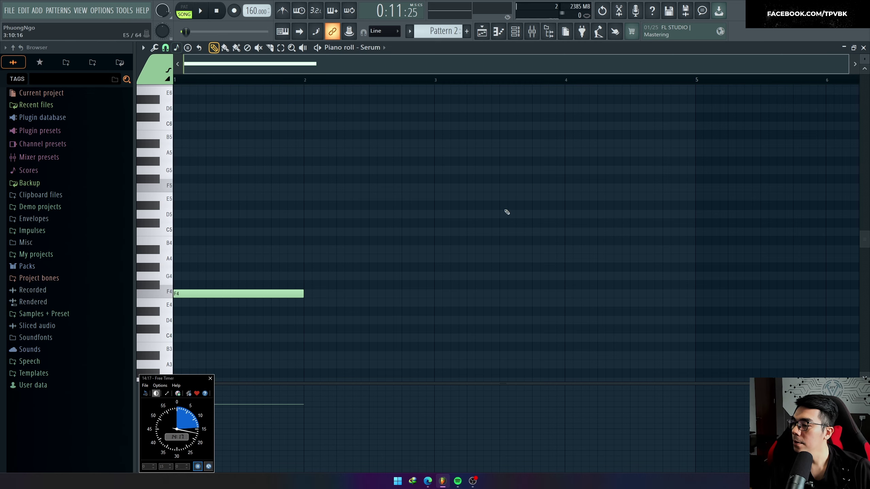
pyautogui.rightClick(224, 291)
pyautogui.press('F5')
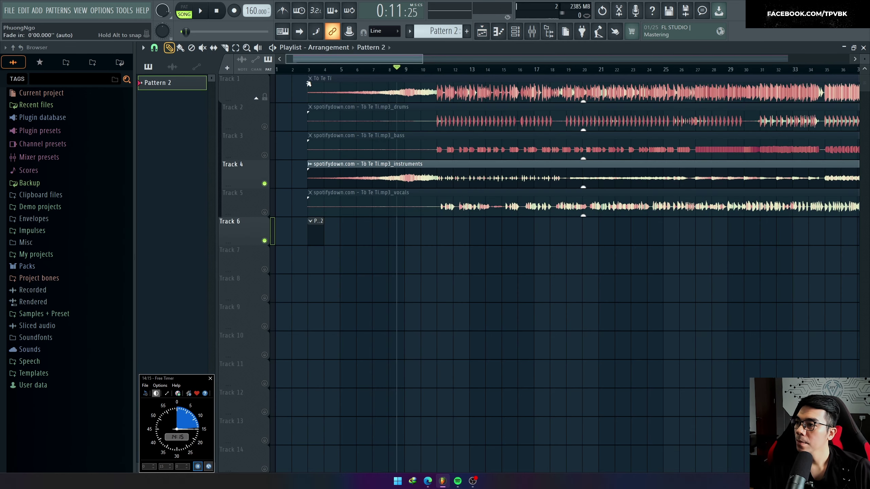
# Play the soloed instruments track from bar 3 to listen for its root notes
pyautogui.press('space')
pyautogui.scroll(4, 293, 103)
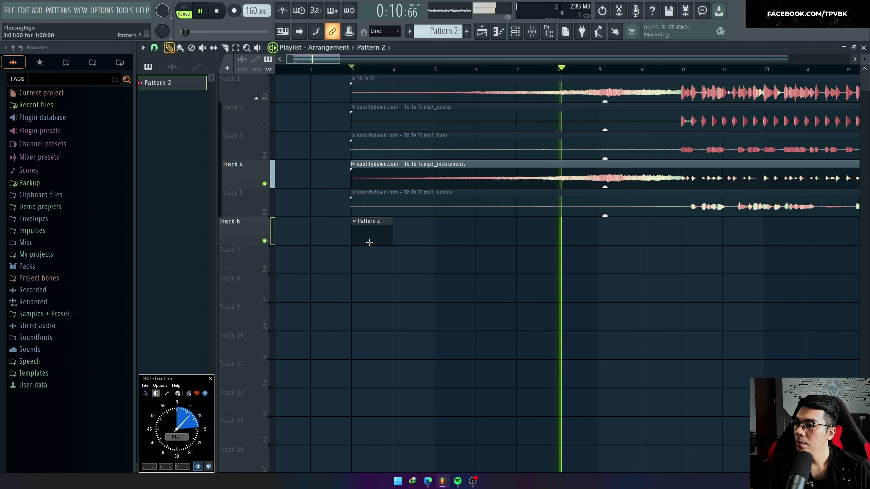
pyautogui.scroll(-2, 368, 244)
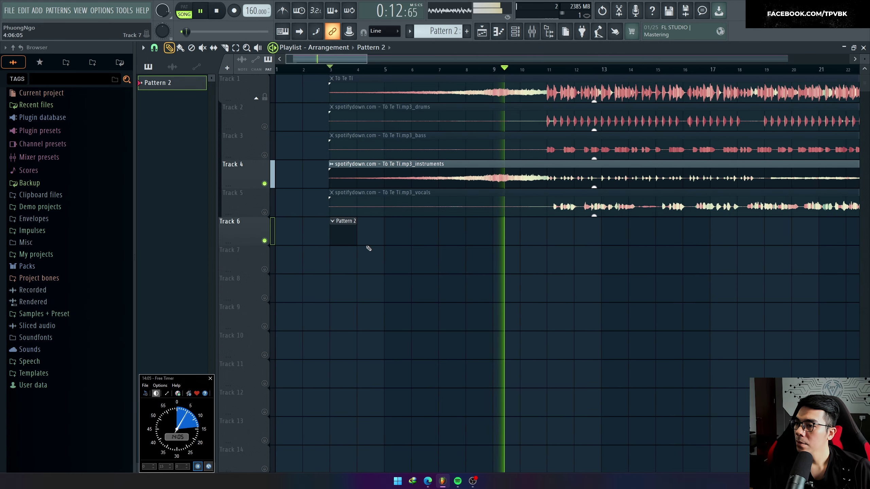
pyautogui.press('space')
pyautogui.press('space')
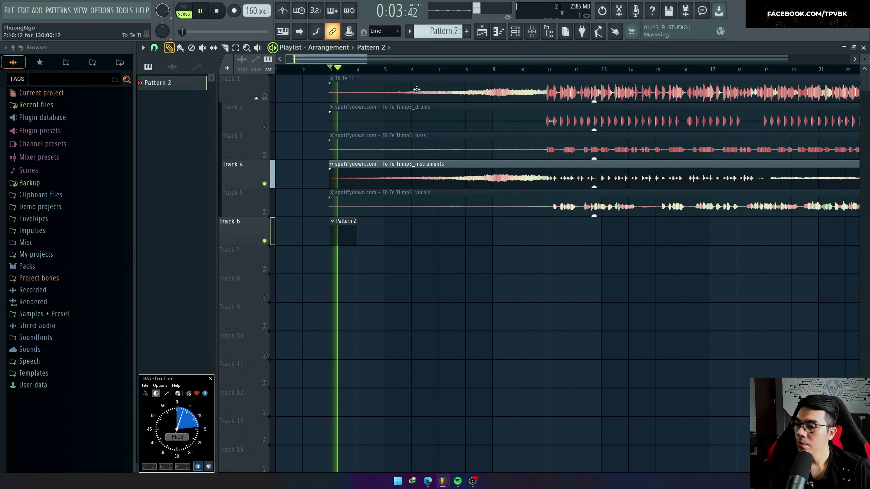
# Stop playback and insert the Tuner plugin in the first effect slot of the Master mixer track
pyautogui.press('F9')
pyautogui.press('space')
pyautogui.click(773, 204)
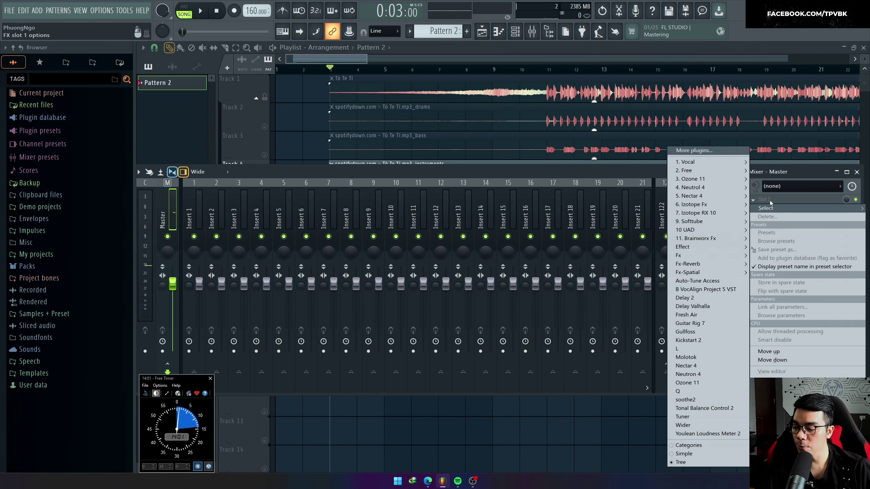
pyautogui.click(686, 417)
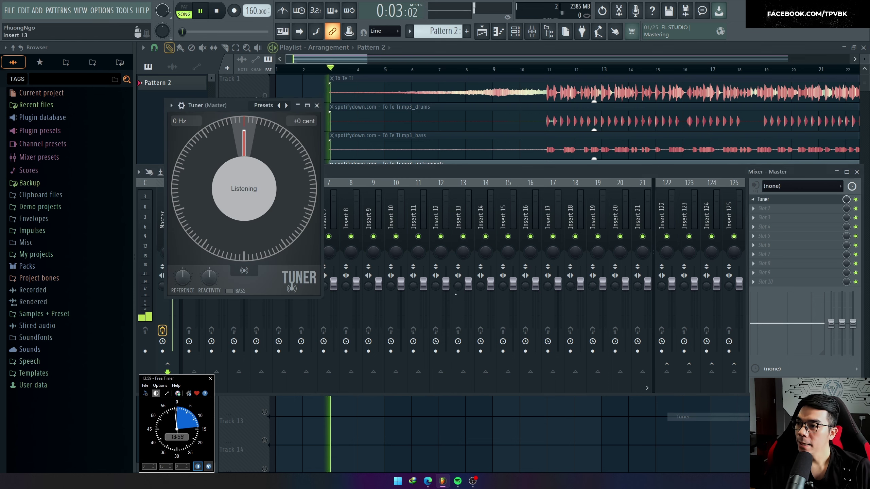
# Replay the instruments intro from bar 3 and check its pitch in the Tuner, closing the mixer when done
pyautogui.press('space')
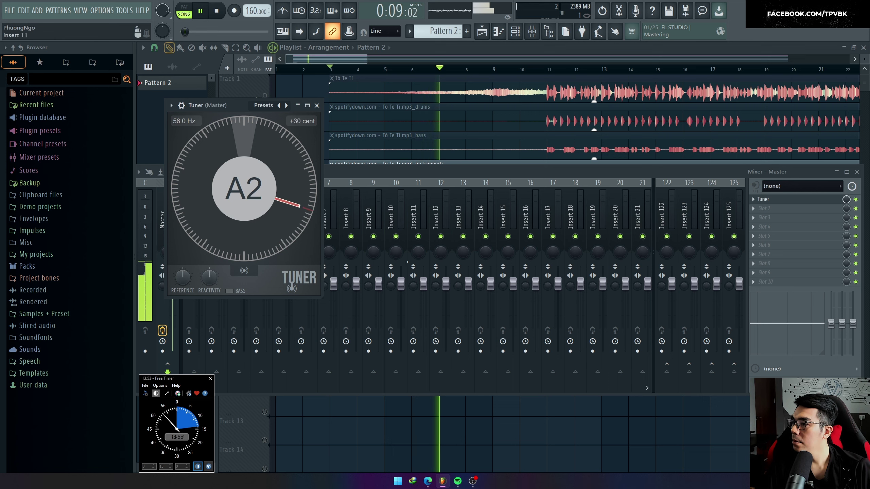
pyautogui.click(316, 106)
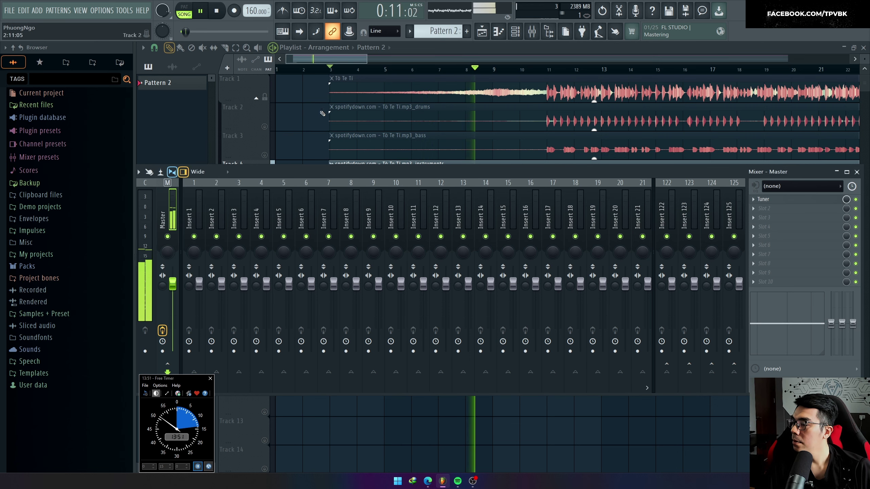
pyautogui.click(783, 201)
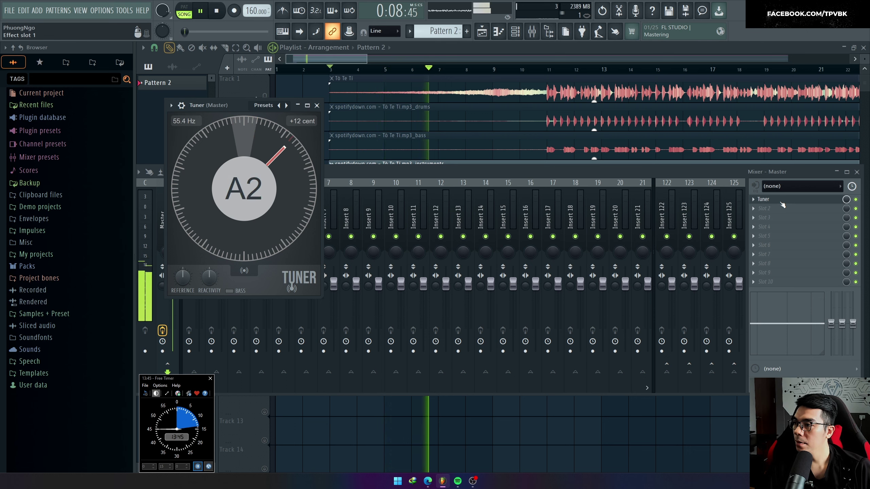
pyautogui.click(780, 203)
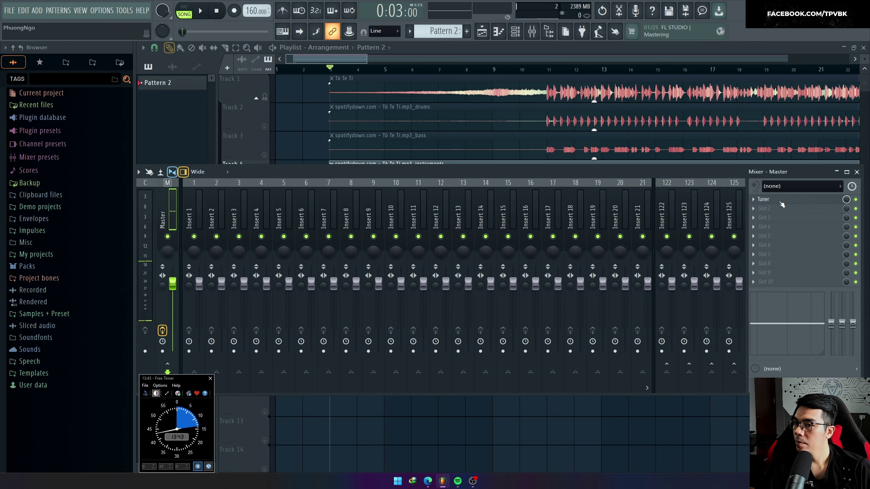
pyautogui.click(780, 202)
pyautogui.press('space')
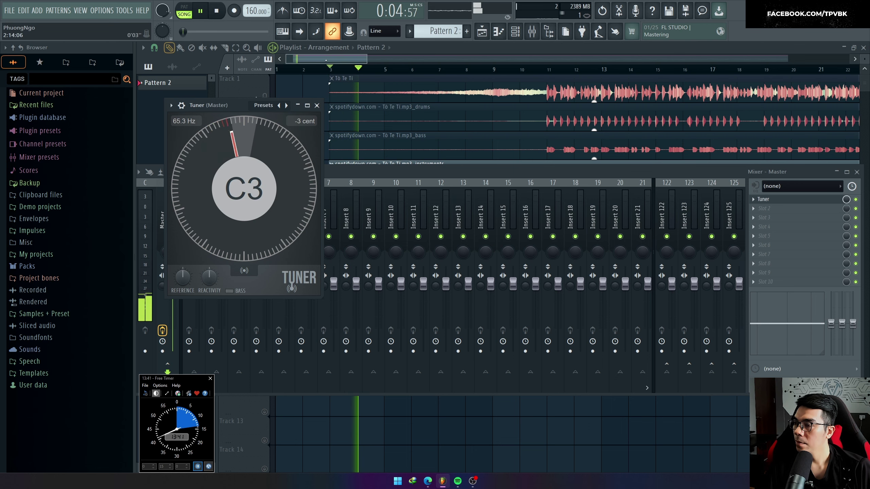
pyautogui.press('F9')
pyautogui.press('space')
# Draw a one-bar note at the start of Pattern 2 in Serum's piano roll and set its pitch to C5
pyautogui.doubleClick(342, 233)
pyautogui.rightClick(341, 83)
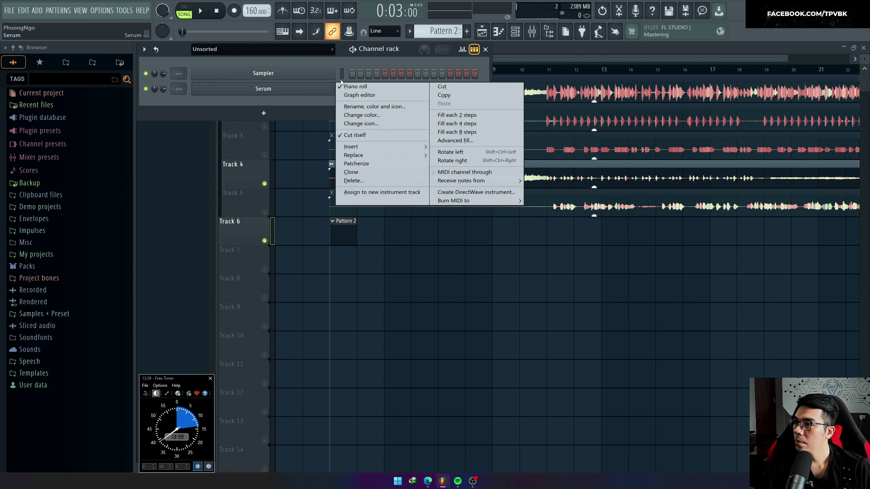
pyautogui.click(355, 89)
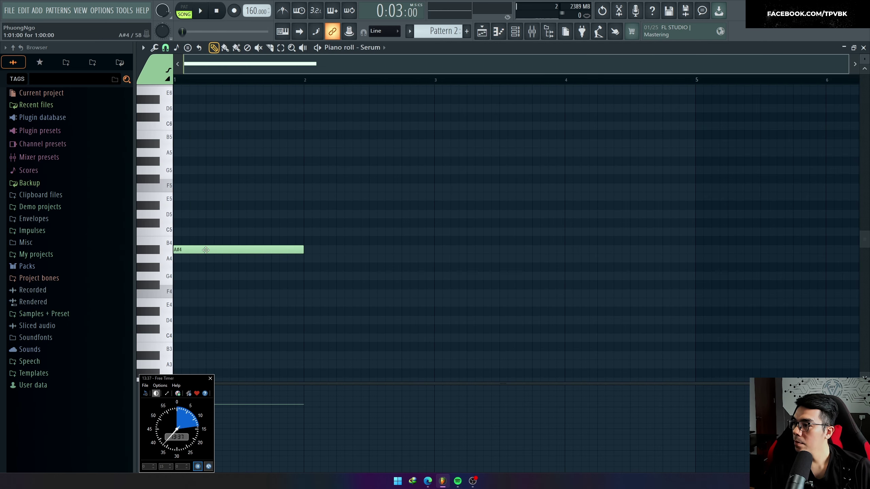
pyautogui.press('space')
pyautogui.press('space')
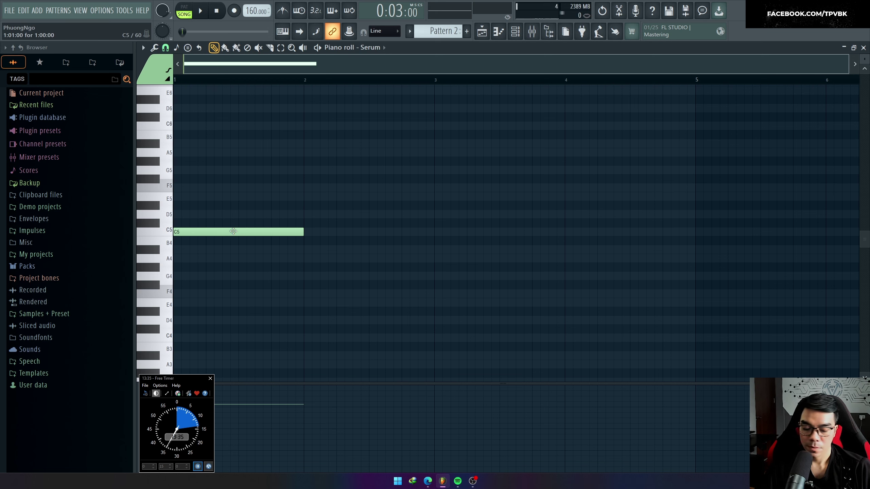
# Play the C5 note together with the soloed instruments track from bar 3 to compare their pitch
pyautogui.press('space')
pyautogui.press('F6')
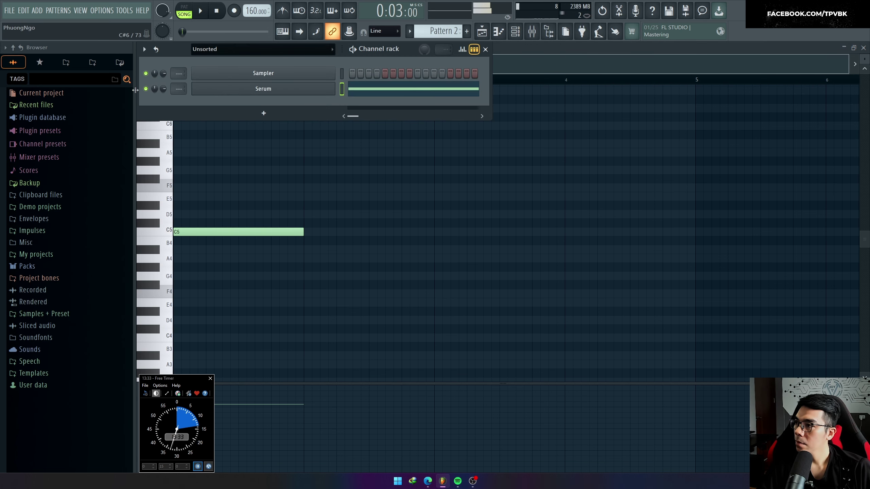
pyautogui.press('space')
pyautogui.press('F6')
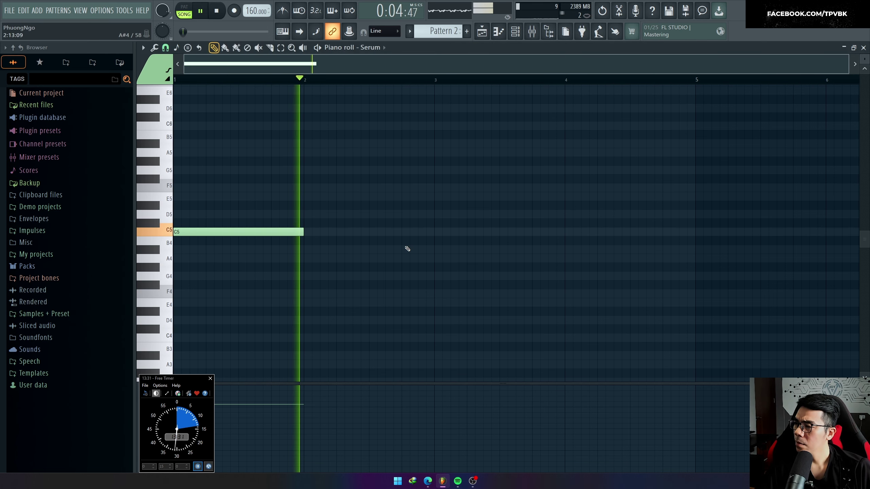
# Add a one-bar C5 note in bar 2 and a one-bar F4 note in bar 3, checking both against the instruments track
pyautogui.click(310, 233)
pyautogui.press('space')
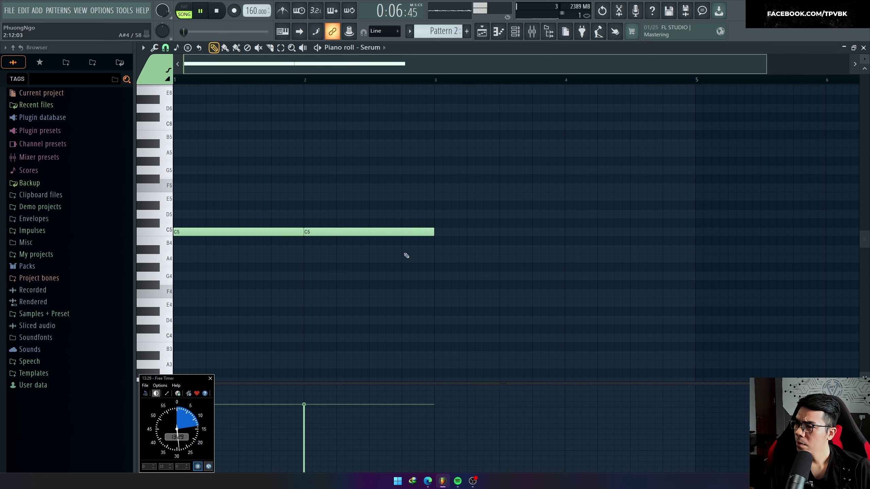
pyautogui.click(432, 269)
pyautogui.moveTo(431, 274); pyautogui.dragTo(429, 294)
pyautogui.press('space')
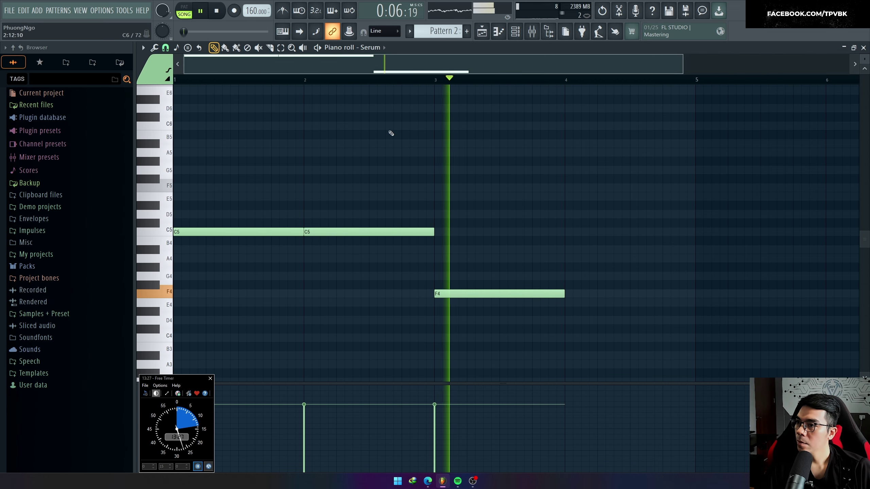
# Try a one-bar B4 note in bar 4, delete it and replay the instruments track from there
pyautogui.scroll(-2, 489, 257)
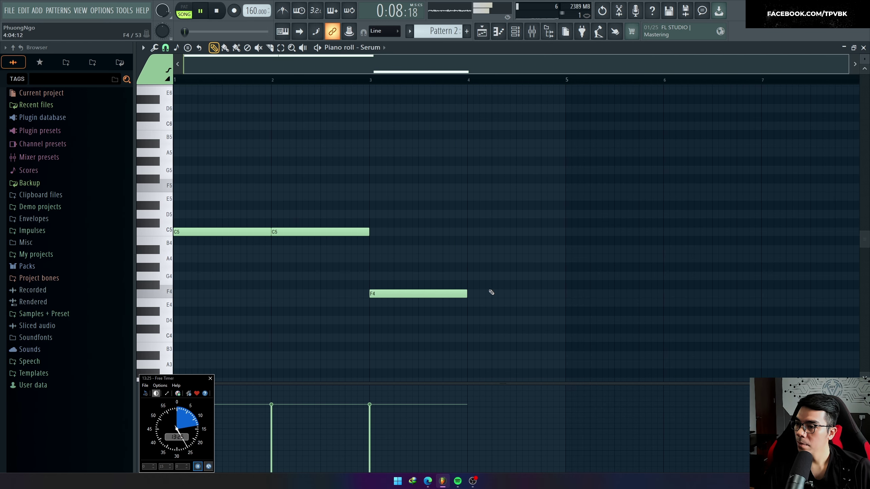
pyautogui.moveTo(471, 260); pyautogui.dragTo(487, 237)
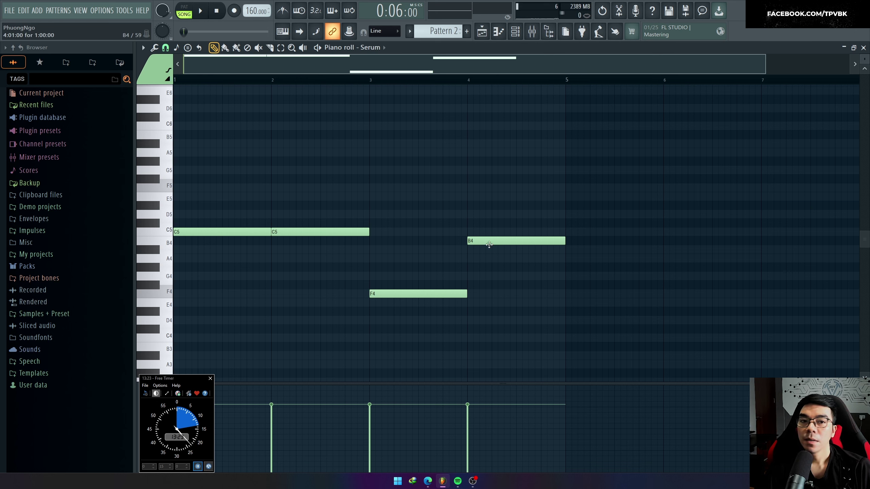
pyautogui.press('space')
pyautogui.rightClick(489, 242)
pyautogui.press('space')
pyautogui.press('space')
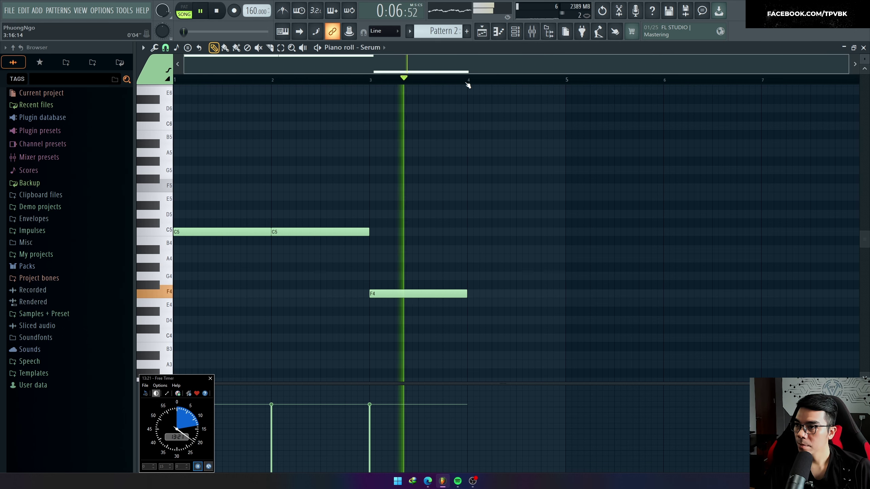
# Add one-bar D5 notes in bars 4 and 5 and play them with the instruments track
pyautogui.press('space')
pyautogui.click(469, 233)
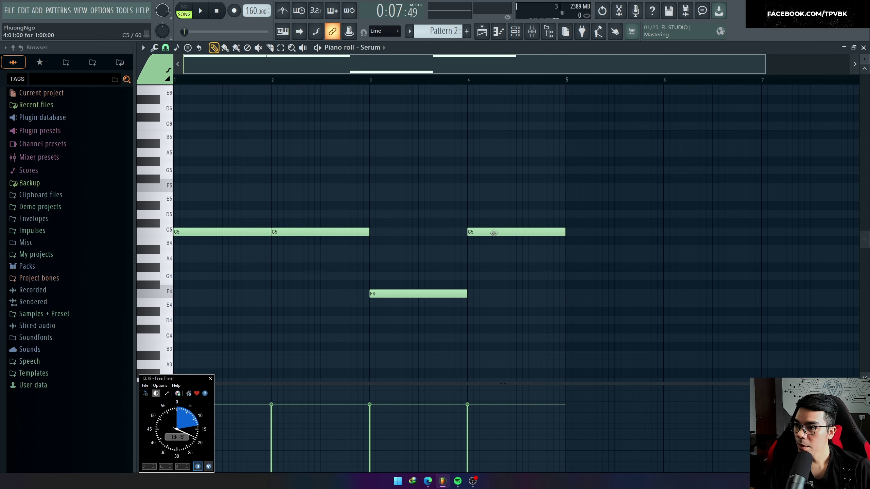
pyautogui.moveTo(494, 233); pyautogui.dragTo(495, 208)
pyautogui.moveTo(571, 219); pyautogui.dragTo(564, 219)
pyautogui.press('space')
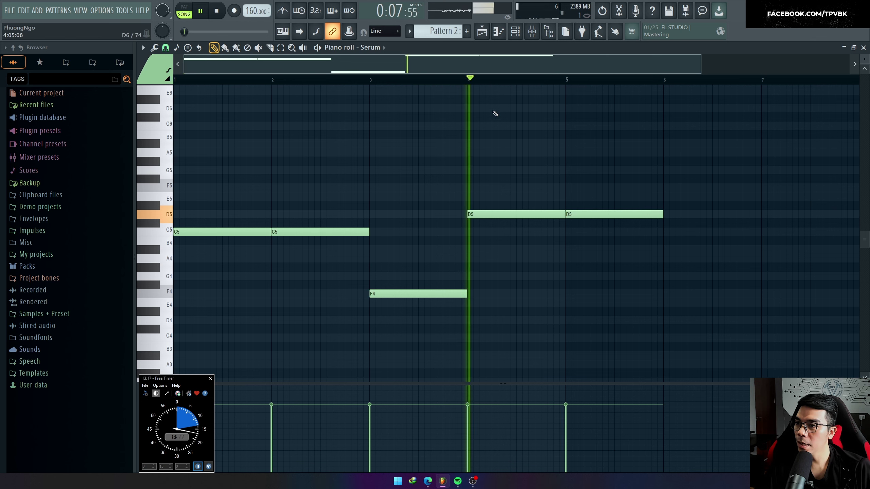
pyautogui.press('space')
# Lower the bar 4 note to A4 and replay it repeatedly to compare its pitch with the instruments track
pyautogui.moveTo(502, 215); pyautogui.dragTo(526, 260)
pyautogui.press('space')
pyautogui.press('space')
pyautogui.press('space')
pyautogui.press('space')
pyautogui.press('space')
pyautogui.press('space')
pyautogui.press('space')
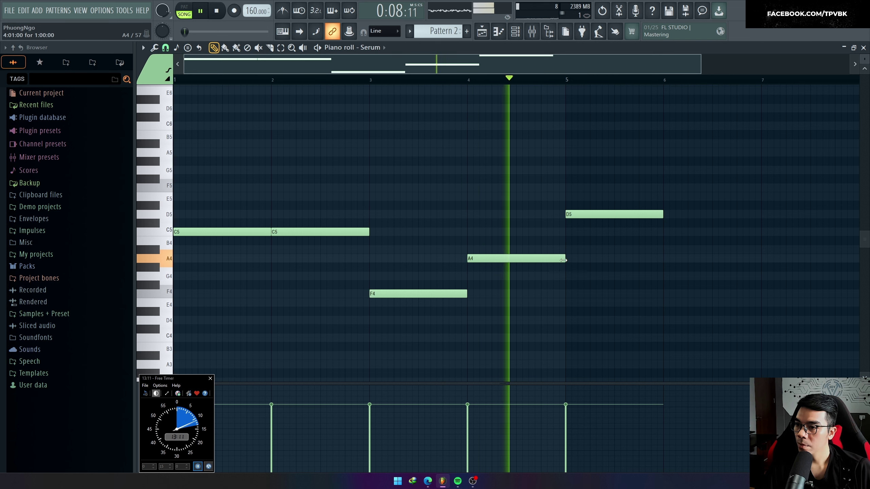
# Shorten the A4 note to half a bar and fit the D5 note into the second half of bar 4
pyautogui.press('space')
pyautogui.press('space')
pyautogui.moveTo(583, 215); pyautogui.dragTo(533, 215)
pyautogui.press('space')
pyautogui.press('space')
pyautogui.moveTo(615, 215); pyautogui.dragTo(566, 215)
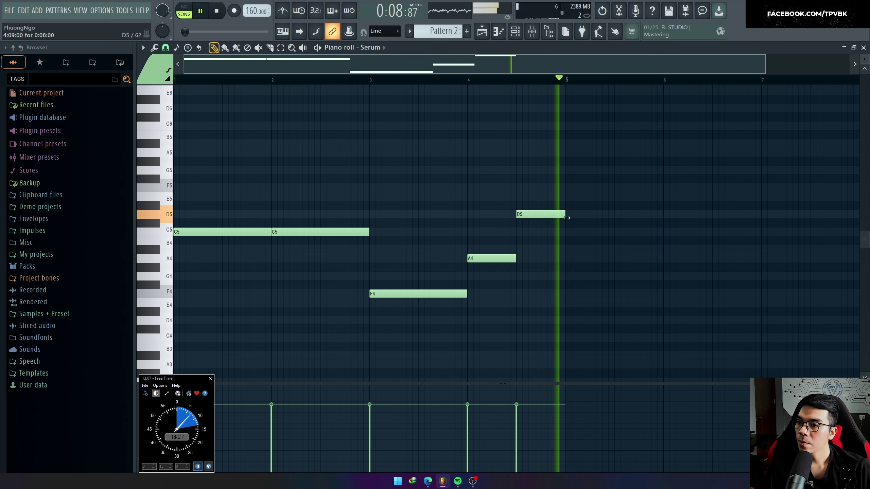
# Add a one-bar C5 note in bar 5 and play it against the instruments track
pyautogui.click(571, 304)
pyautogui.rightClick(579, 302)
pyautogui.press('space')
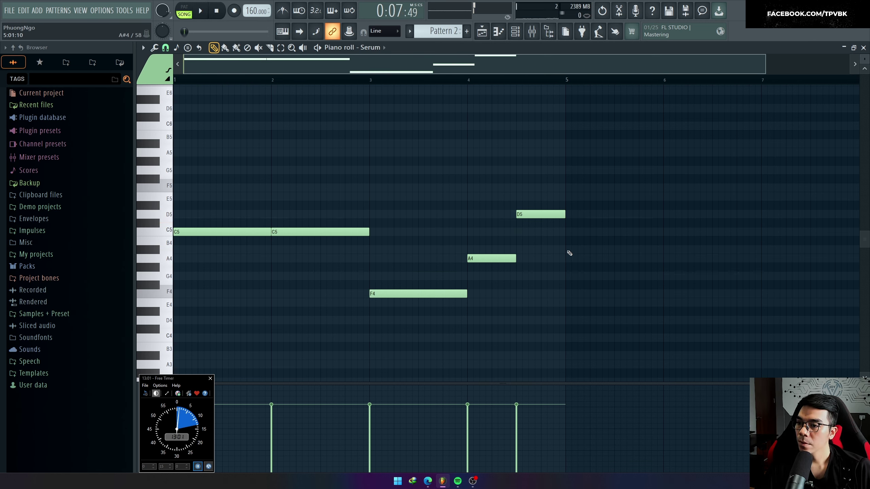
pyautogui.moveTo(569, 253); pyautogui.dragTo(654, 236)
pyautogui.press('space')
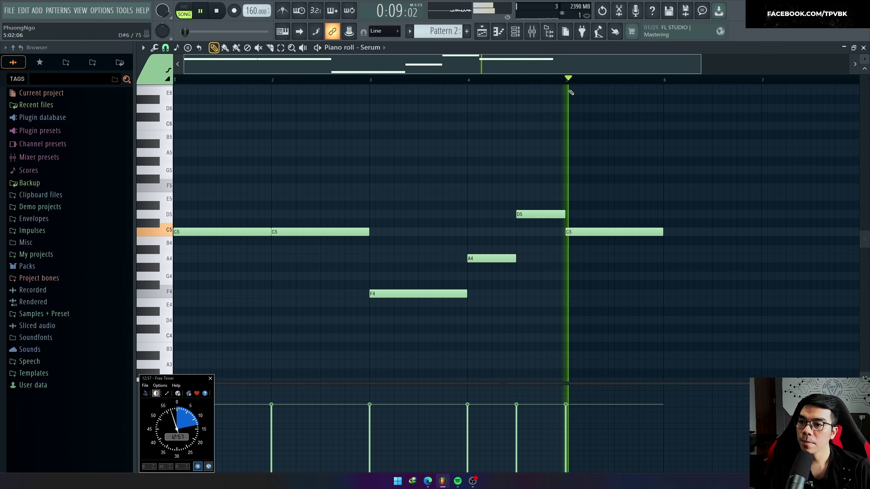
# Continue the bass line with a one-bar C5 note in bar 6 and a one-bar F4 note in bar 7
pyautogui.click(664, 233)
pyautogui.scroll(-3, 595, 260)
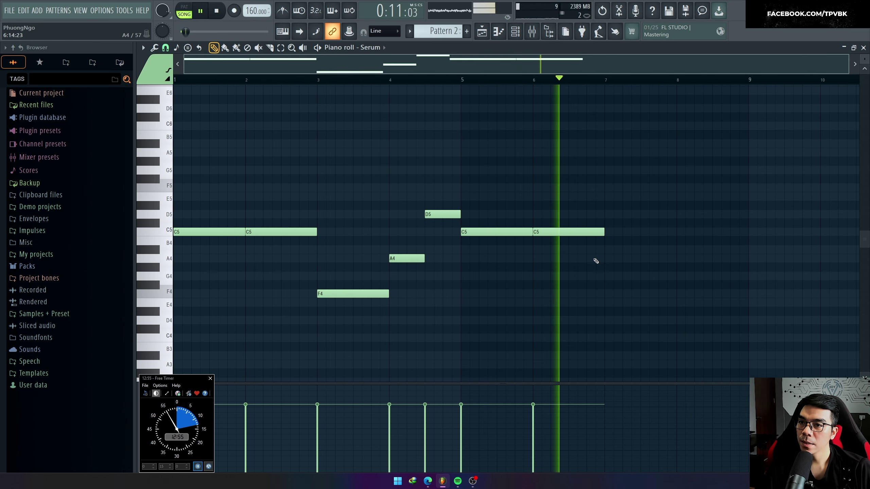
pyautogui.moveTo(588, 279); pyautogui.dragTo(590, 295)
pyautogui.press('space')
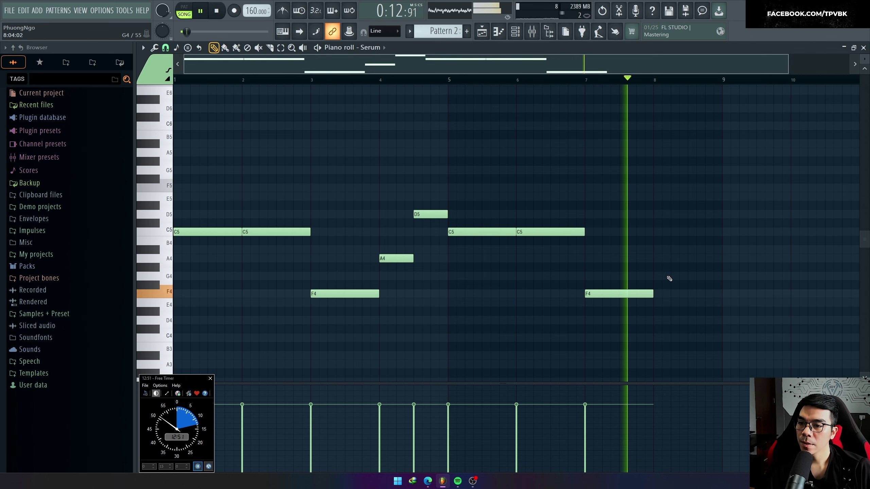
# Try extending the F4 root into bar 8, first with a second note and by lengthening the bar 7 note to one and a half bars
pyautogui.click(657, 295)
pyautogui.rightClick(654, 298)
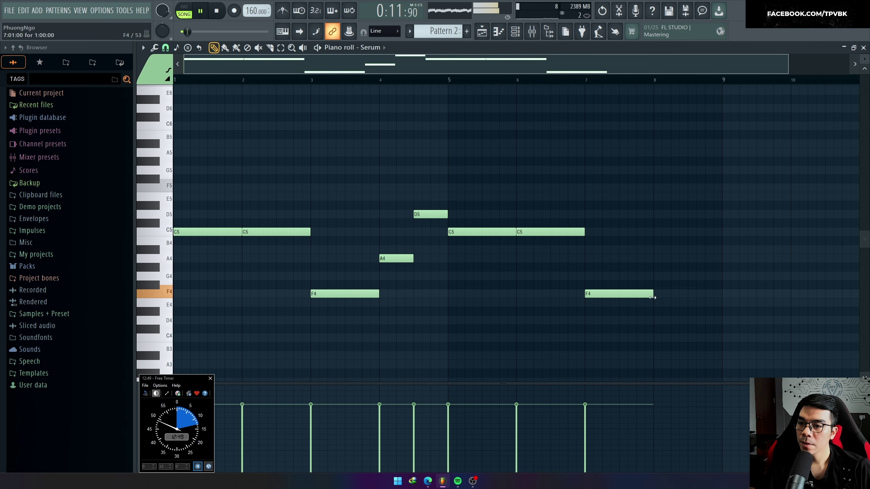
pyautogui.moveTo(652, 297); pyautogui.dragTo(688, 295)
pyautogui.press('space')
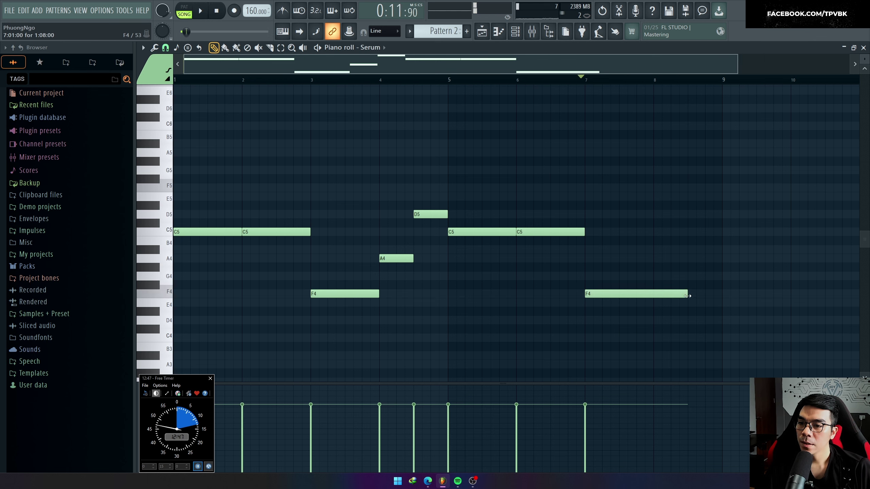
# Fill bar 8 with a half-bar C5 note followed by a half-bar F4 note and play the ending
pyautogui.moveTo(679, 252); pyautogui.dragTo(678, 228)
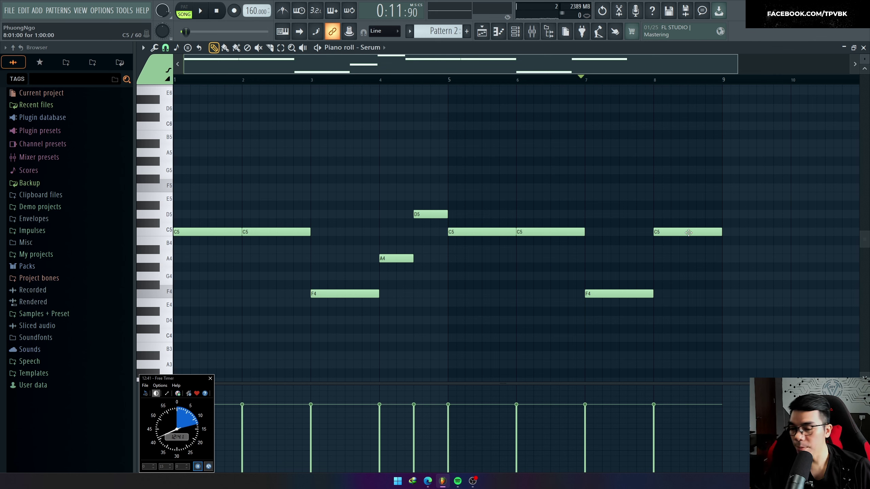
pyautogui.moveTo(721, 233); pyautogui.dragTo(687, 235)
pyautogui.press('space')
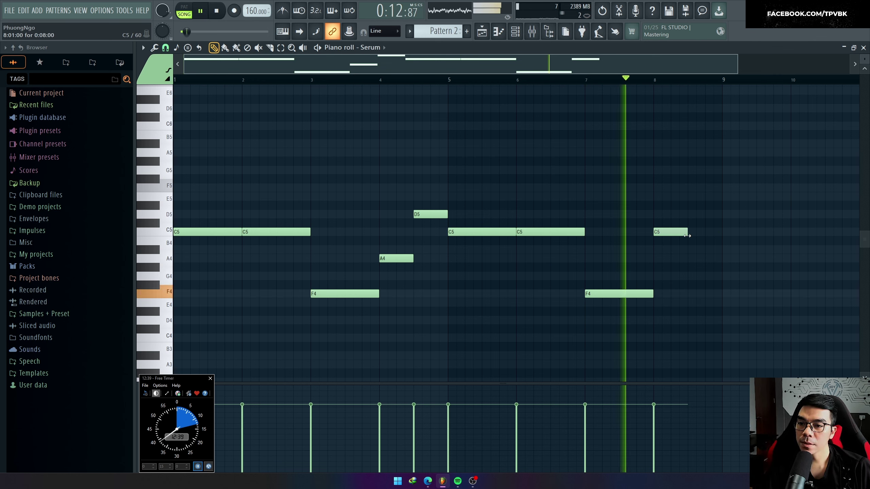
pyautogui.click(699, 294)
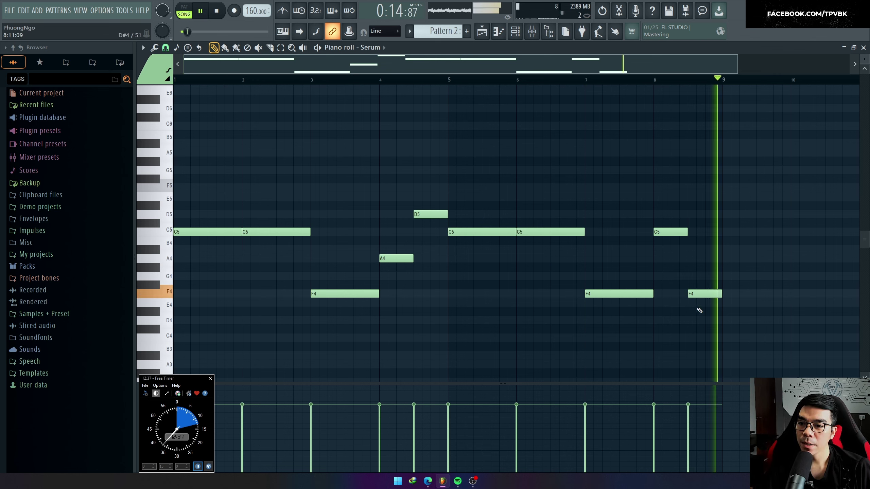
pyautogui.press('space')
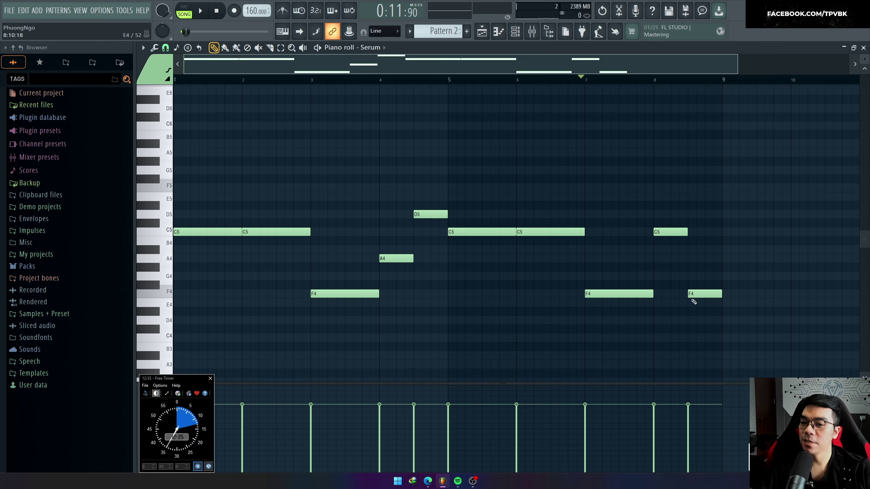
pyautogui.press('space')
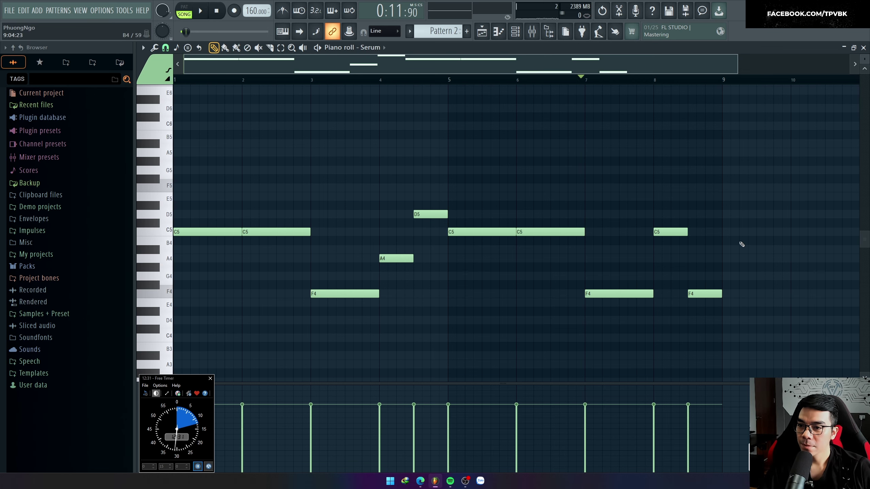
# Return to the playlist and create a new pattern named Pad
pyautogui.press('F5')
pyautogui.press('space')
pyautogui.press('F4')
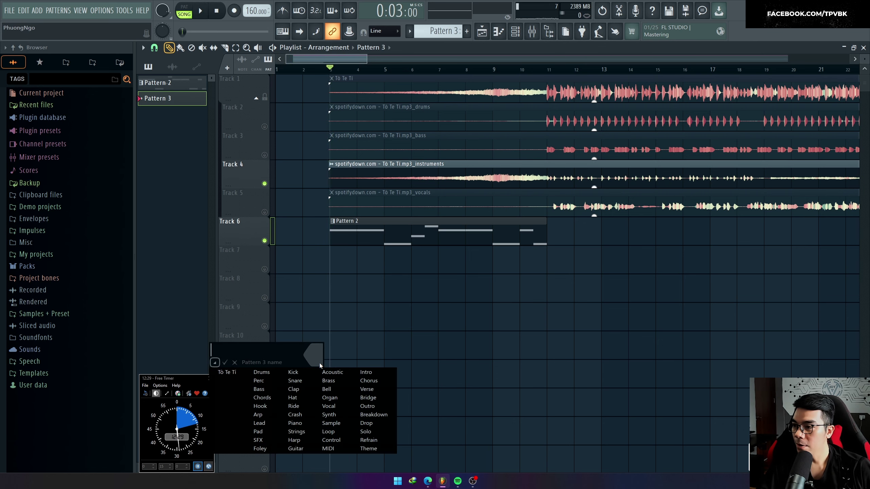
pyautogui.press('Return')
pyautogui.press('Return')
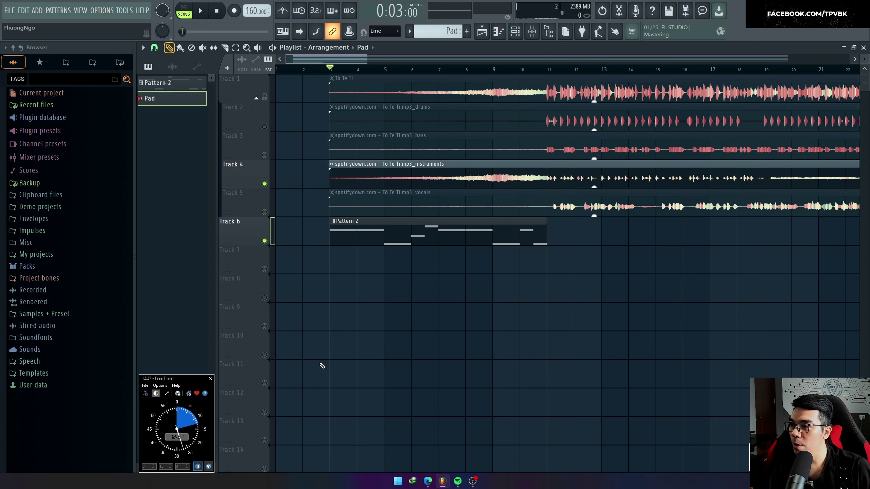
# Place the Pad pattern at bar 3 on Track 7, enable that track and start playback
pyautogui.press('space')
pyautogui.scroll(3, 301, 238)
pyautogui.click(372, 266)
pyautogui.press('space')
pyautogui.click(264, 270)
pyautogui.press('space')
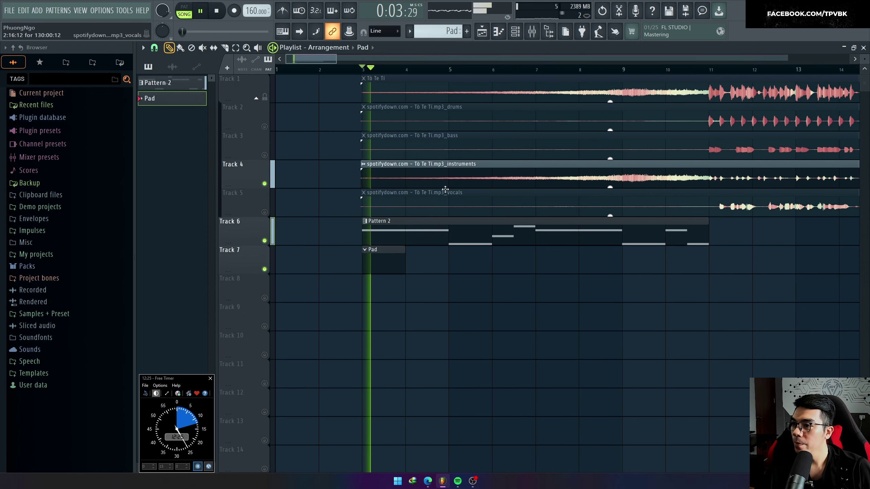
# Play the bass line and instruments track from bar 6 to check the A4 and D5 notes
pyautogui.hscroll(2, 493, 70)
pyautogui.click(493, 71)
pyautogui.click(405, 71)
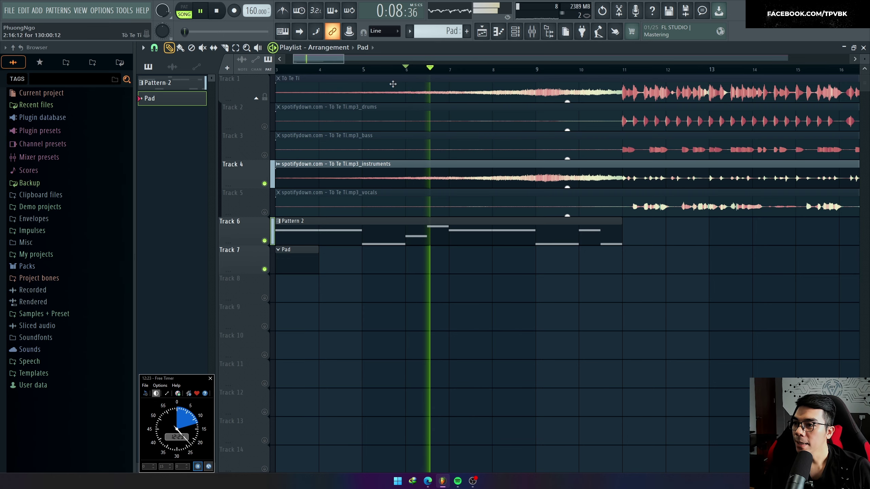
pyautogui.scroll(-2, 404, 72)
pyautogui.press('space')
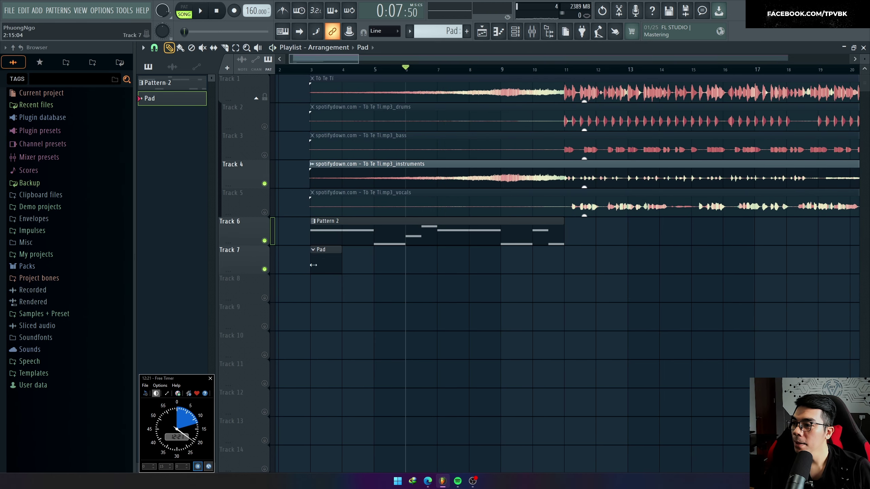
# Copy all the bass notes from Pattern 2 and open the Pad pattern's channel rack
pyautogui.doubleClick(357, 241)
pyautogui.hotkey('ctrl', 'a')
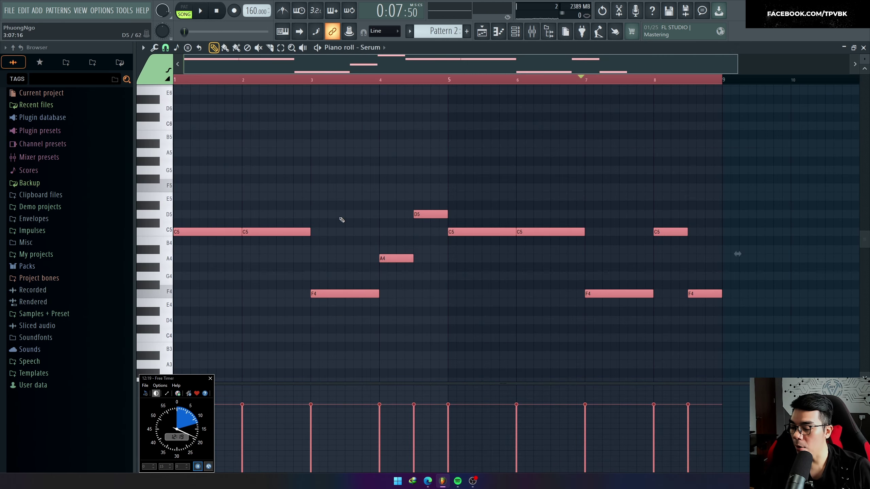
pyautogui.press('Escape')
pyautogui.press('space')
pyautogui.doubleClick(343, 258)
pyautogui.press('space')
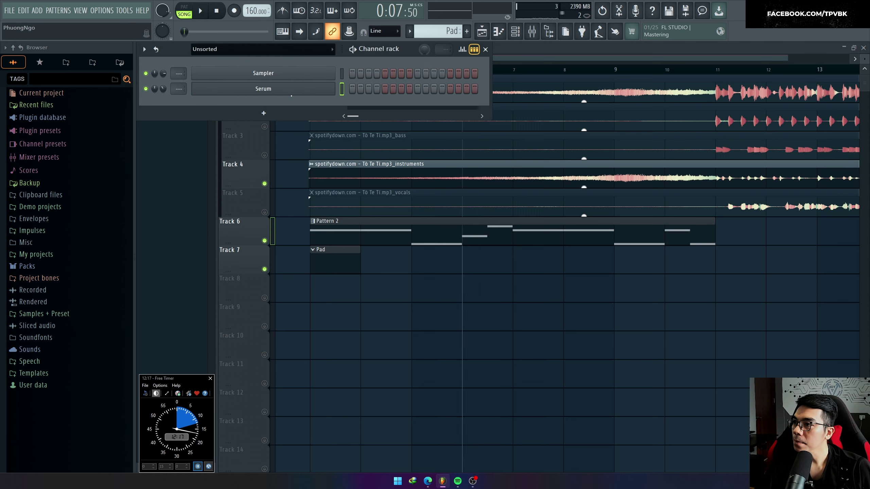
# Add a second Serum channel and load the Smooth Pad preset from the Pad category of Basic EDM 2020
pyautogui.click(281, 114)
pyautogui.press('s')
pyautogui.press('Return')
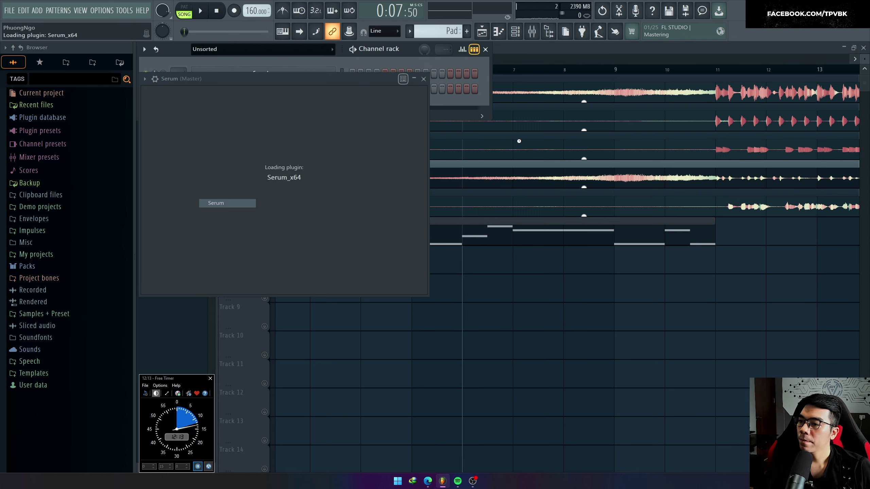
pyautogui.click(331, 91)
pyautogui.moveTo(325, 115)
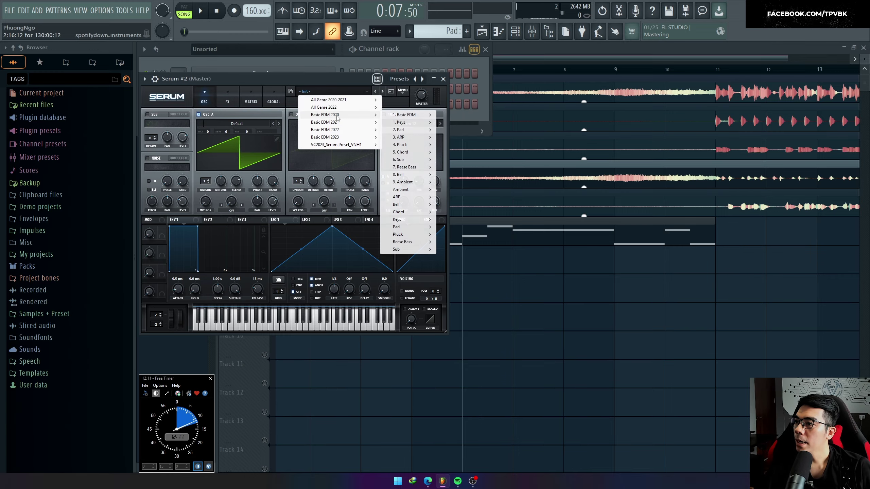
pyautogui.moveTo(402, 145)
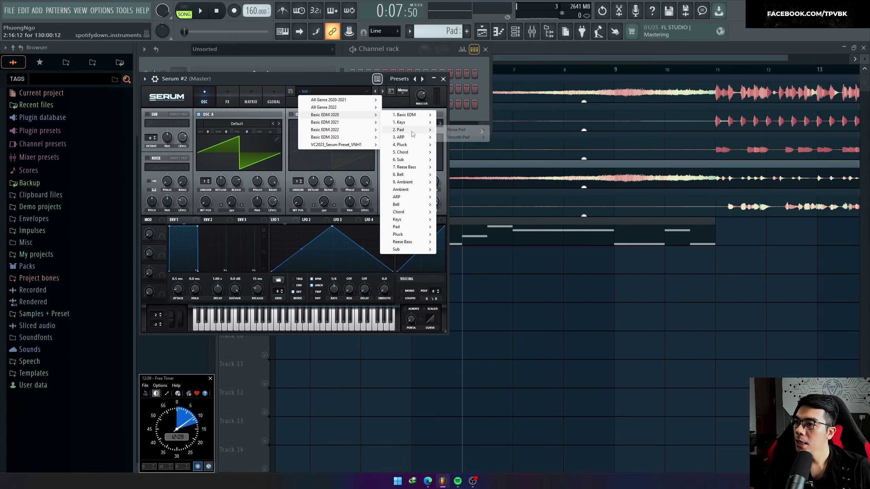
pyautogui.moveTo(457, 133)
pyautogui.click(533, 207)
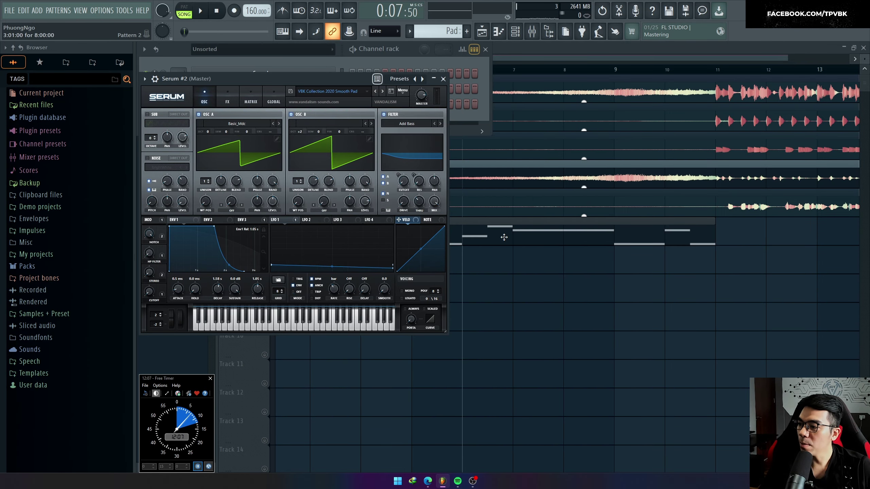
# Switch the second Serum to the next preset, audition it and close its window
pyautogui.click(383, 92)
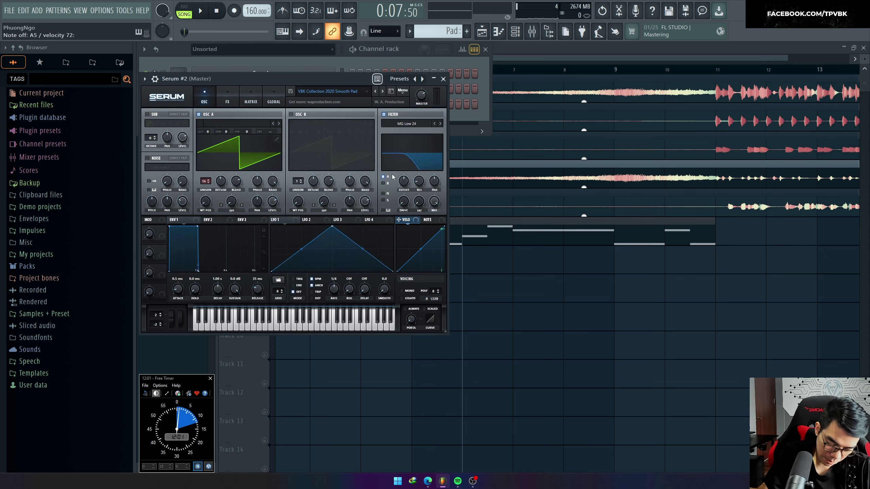
pyautogui.moveTo(394, 167); pyautogui.dragTo(407, 188)
pyautogui.click(443, 79)
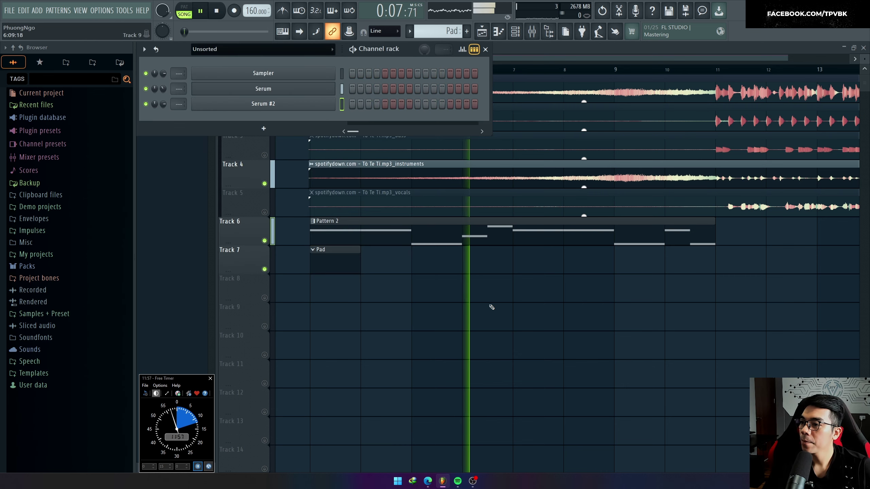
# Paste the copied bass notes into the Serum #2 piano roll in Pattern 2
pyautogui.click(338, 265)
pyautogui.press('F6')
pyautogui.rightClick(320, 105)
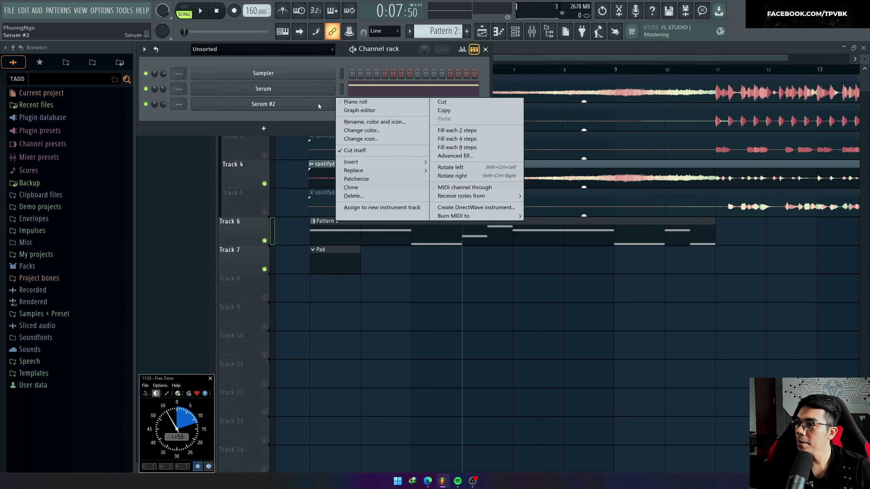
pyautogui.click(354, 103)
pyautogui.hotkey('ctrl', 'v')
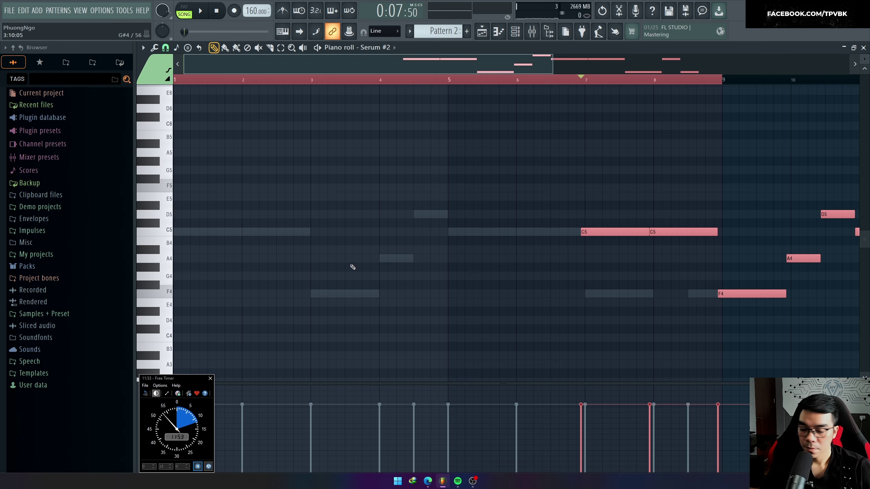
# Undo the paste in Pattern 2 and open the Serum #2 piano roll in the Pad pattern
pyautogui.hotkey('ctrl', 'z')
pyautogui.press('F5')
pyautogui.click(337, 266)
pyautogui.press('F6')
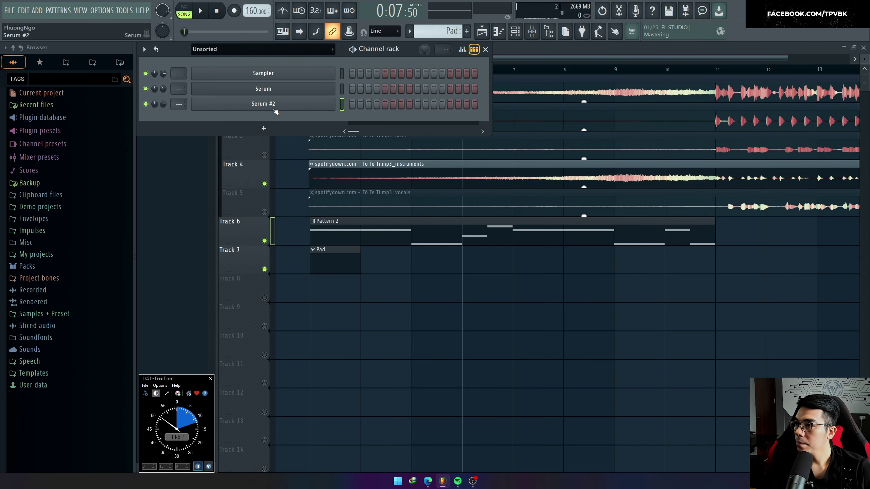
pyautogui.rightClick(276, 111)
pyautogui.click(290, 110)
pyautogui.rightClick(290, 109)
pyautogui.click(355, 102)
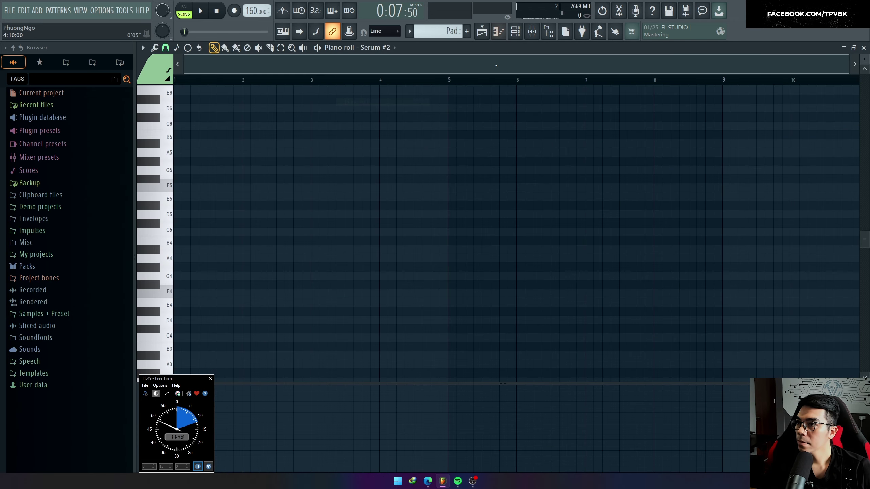
# Paste the bass notes into the Pad pattern at bar 1, clone them seven semitones higher and play the arrangement
pyautogui.moveTo(286, 233)
pyautogui.mouseDown()
pyautogui.moveTo(206, 233)
pyautogui.moveTo(186, 165)
pyautogui.mouseUp()
pyautogui.press('space')
pyautogui.press('space')
pyautogui.hotkey('ctrl', 'Return')
pyautogui.hotkey('ctrl', 'z')
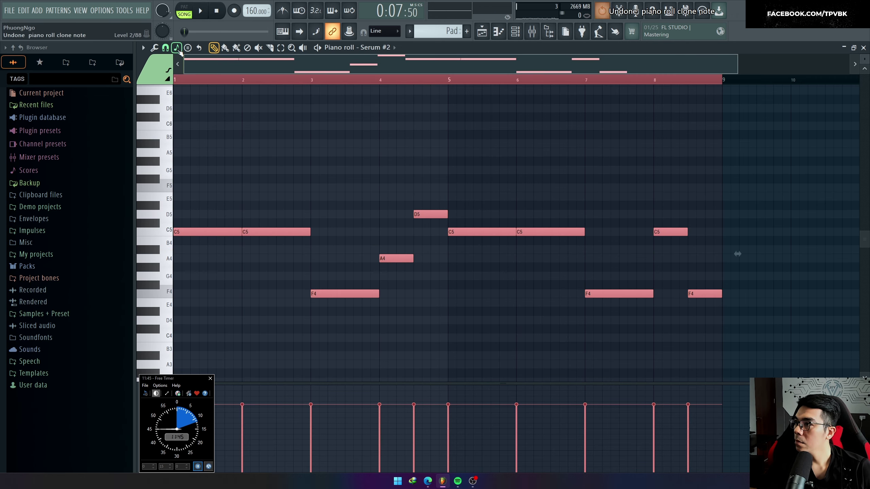
pyautogui.keyDown('shift'); pyautogui.moveTo(192, 228); pyautogui.dragTo(192, 165); pyautogui.keyUp('shift')
pyautogui.press('space')
pyautogui.press('F5')
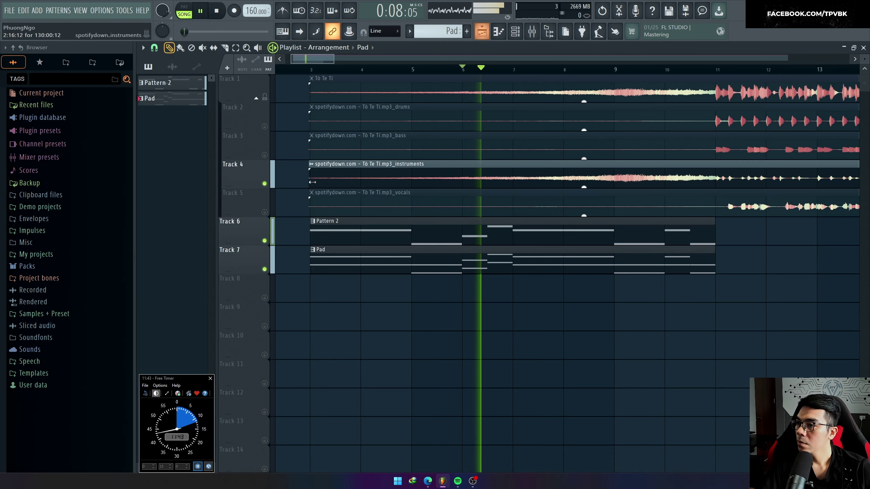
# Play the song from bar 3 with the pad layered in, and compare it with the instruments stem soloed
pyautogui.press('space')
pyautogui.click(310, 70)
pyautogui.press('space')
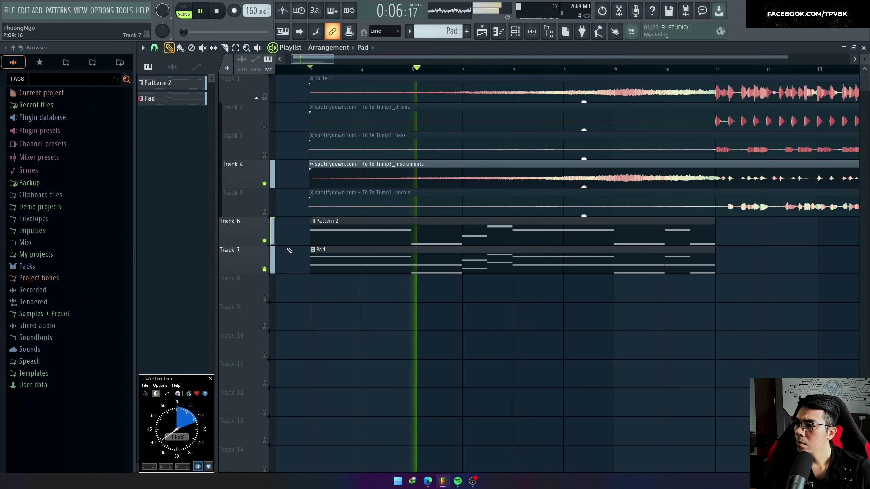
pyautogui.press('space')
pyautogui.rightClick(264, 184)
pyautogui.press('space')
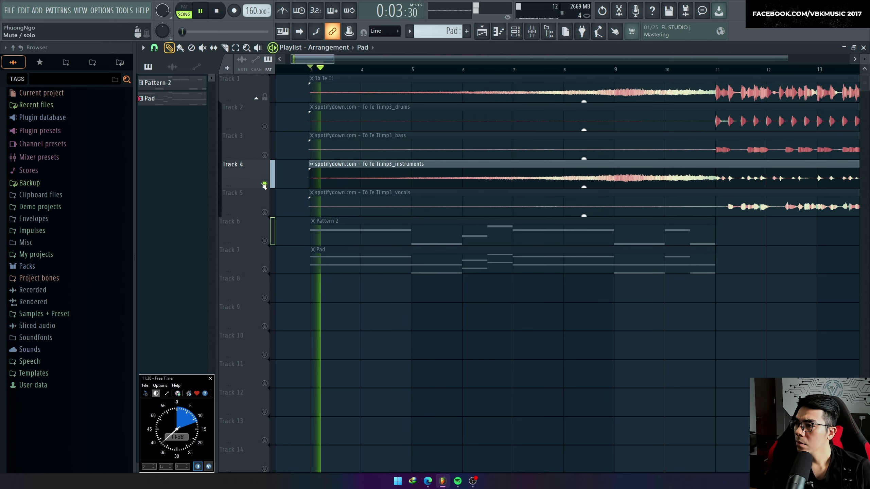
# Clone the G5 notes of bars 1 and 2 in the Pad pattern down to E5
pyautogui.doubleClick(338, 258)
pyautogui.press('space')
pyautogui.scroll(-1, 340, 260)
pyautogui.moveTo(210, 193); pyautogui.dragTo(298, 156)
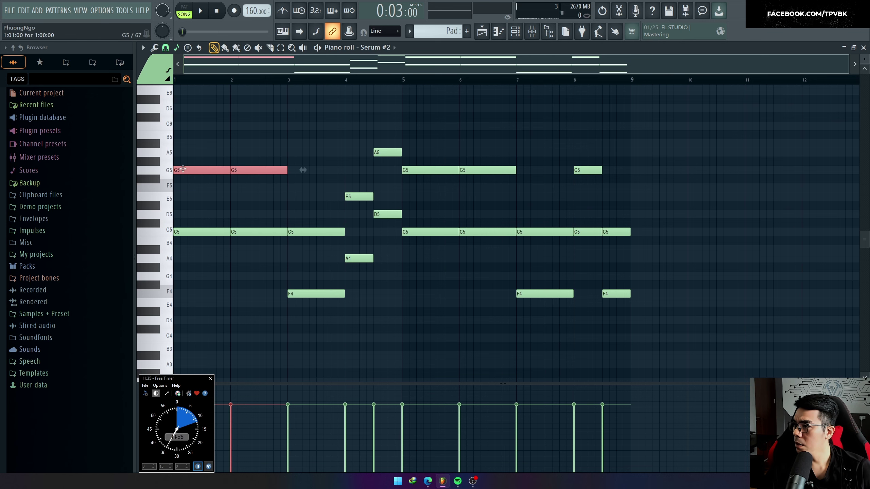
pyautogui.moveTo(183, 169)
pyautogui.mouseDown()
pyautogui.moveTo(186, 201)
pyautogui.moveTo(186, 185)
pyautogui.mouseUp()
pyautogui.keyDown('ctrl'); pyautogui.click(190, 140); pyautogui.keyUp('ctrl')
# Add a one-bar C6 on top of the bar 1 chord and a one-bar A#5 on bar 2
pyautogui.scroll(1, 198, 153)
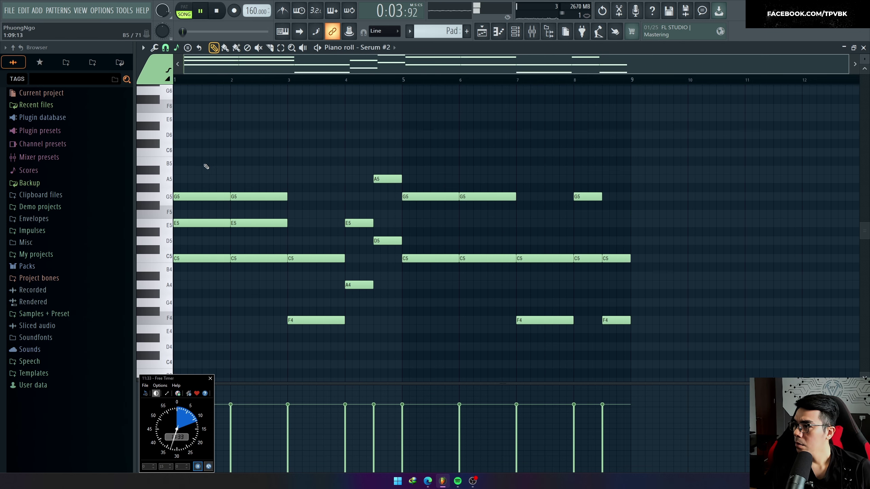
pyautogui.click(192, 170)
pyautogui.moveTo(182, 152); pyautogui.dragTo(189, 151)
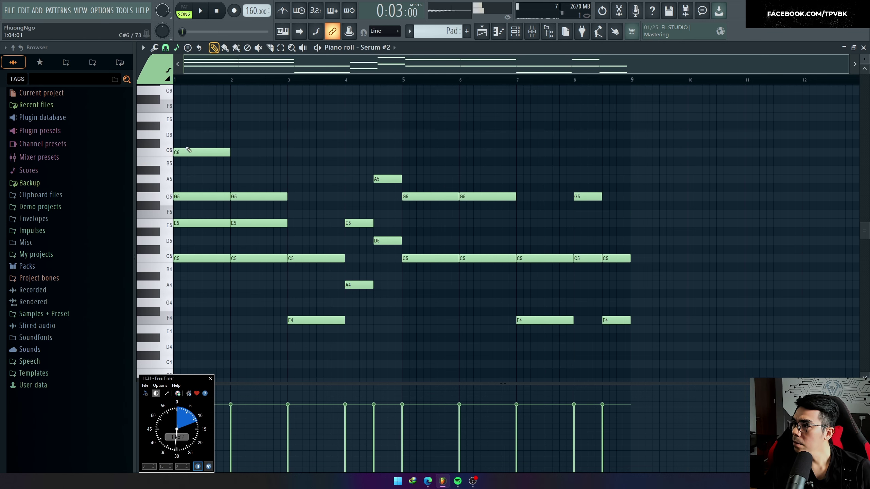
pyautogui.moveTo(262, 169); pyautogui.dragTo(252, 168)
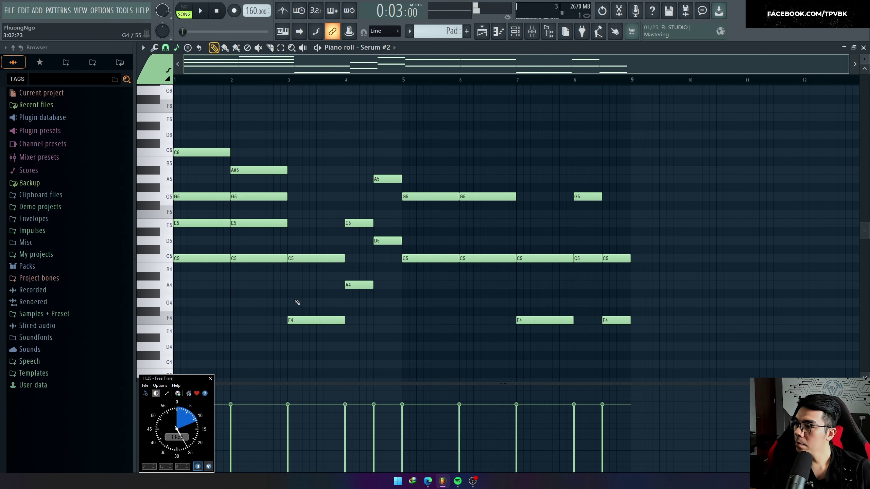
# Complete the bar 3 chord with A4 and E5, and add C5 to the first half of bar 4
pyautogui.moveTo(305, 285); pyautogui.dragTo(301, 286)
pyautogui.press('space')
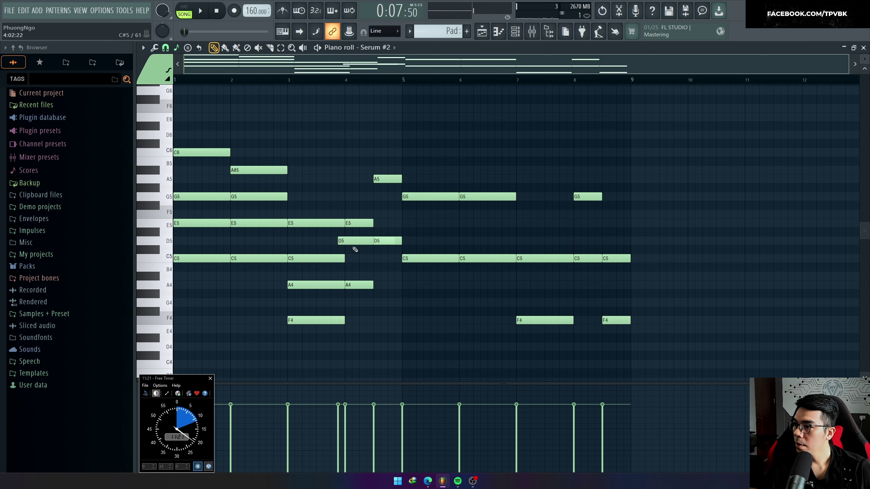
pyautogui.moveTo(355, 249); pyautogui.dragTo(360, 263)
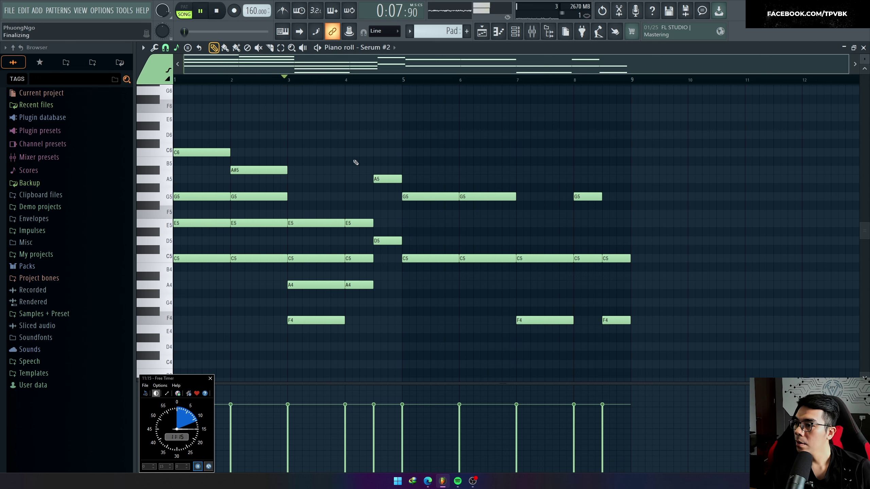
# Add F5 and C6 to the second half of bar 4, and E5 and A#5 to the chords in bars 5 and 6
pyautogui.press('space')
pyautogui.click(389, 213)
pyautogui.moveTo(375, 164); pyautogui.dragTo(381, 140)
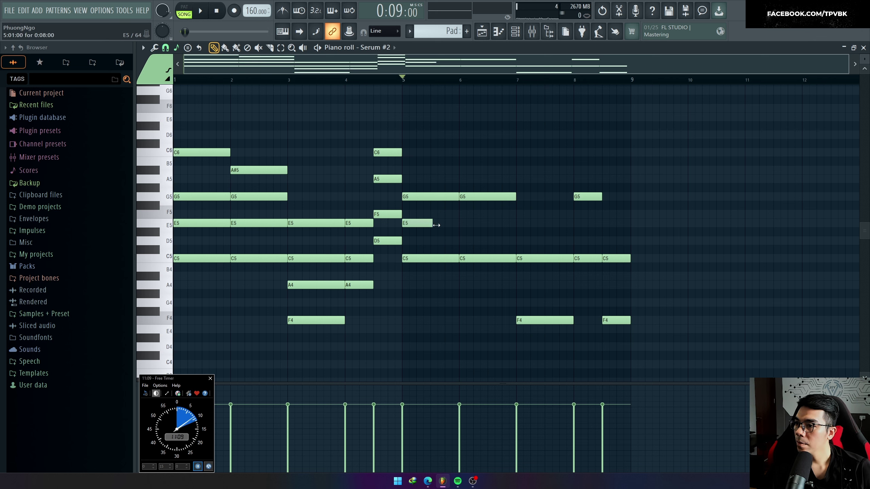
pyautogui.click(432, 170)
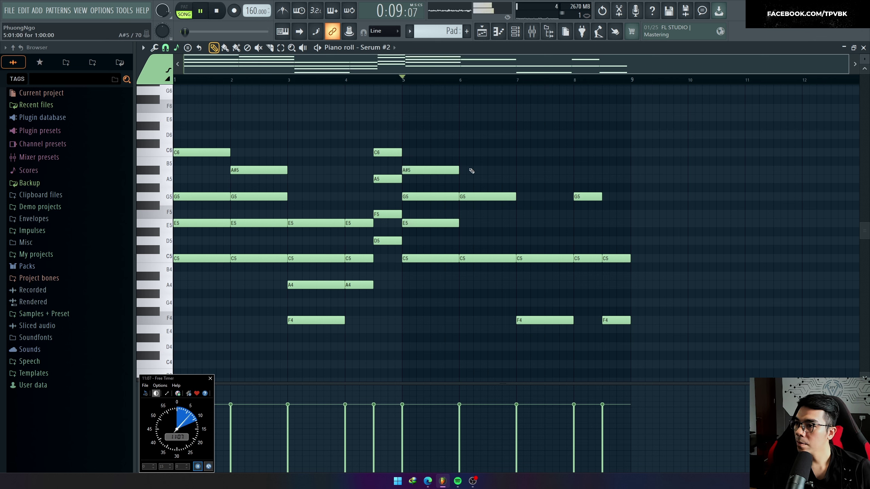
pyautogui.click(488, 223)
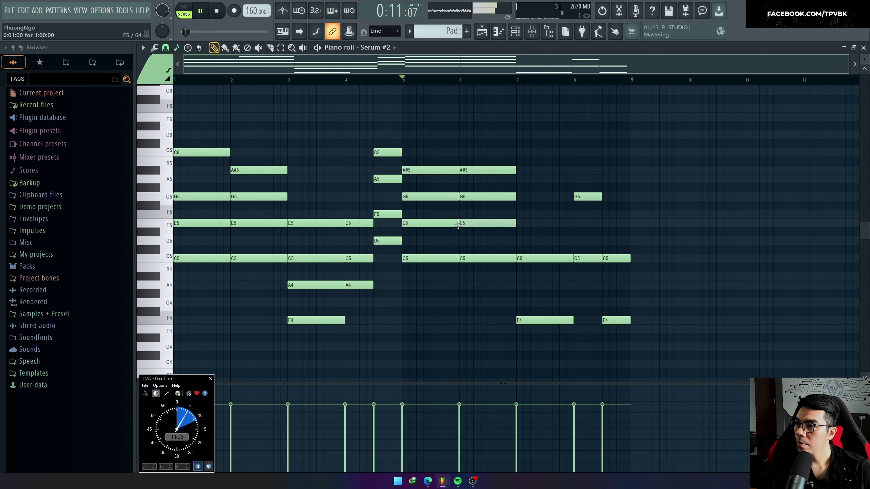
# Change the bar 5 chord to C5, E5 and A5, trying C6 and a high E6 as top notes
pyautogui.moveTo(432, 170); pyautogui.dragTo(431, 151)
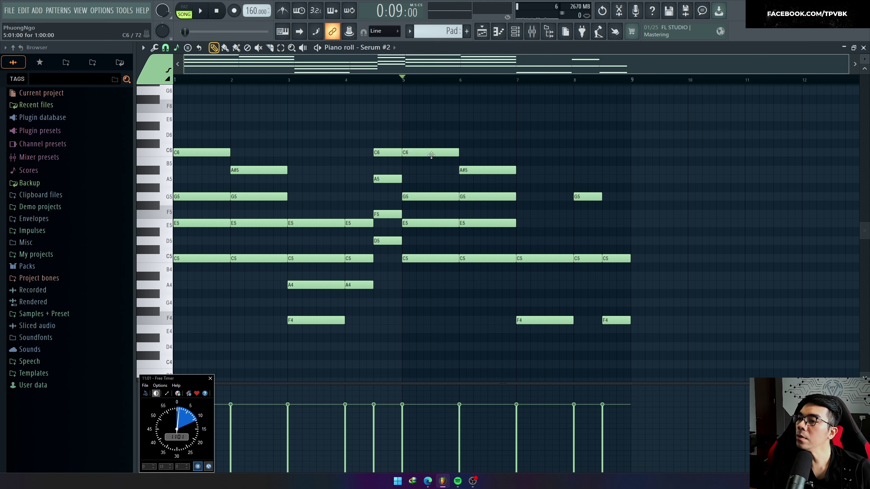
pyautogui.moveTo(432, 156); pyautogui.dragTo(433, 182)
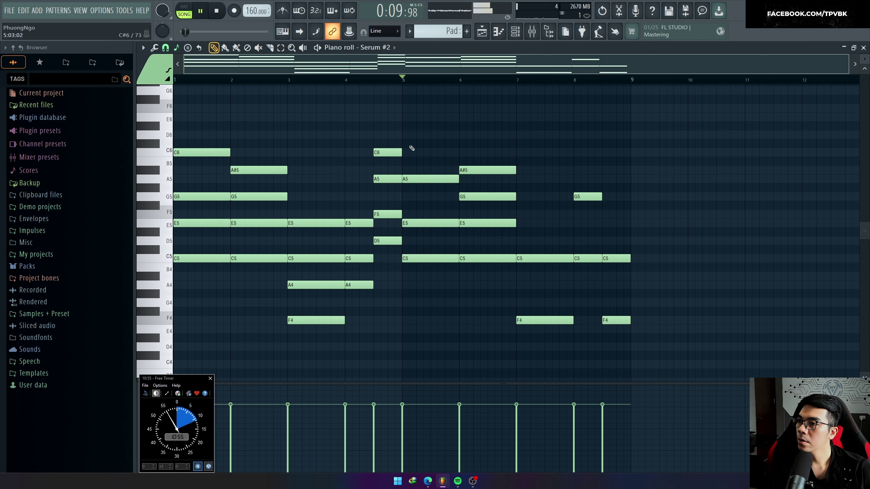
pyautogui.moveTo(416, 136); pyautogui.dragTo(418, 115)
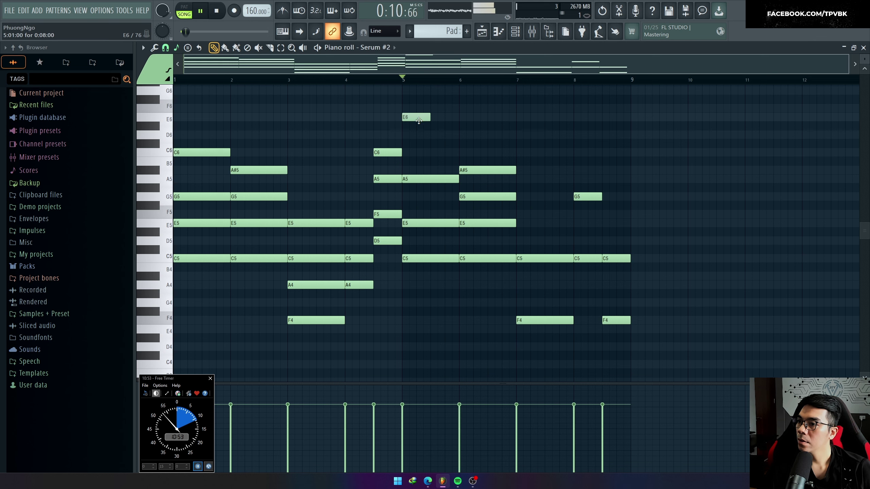
pyautogui.rightClick(419, 120)
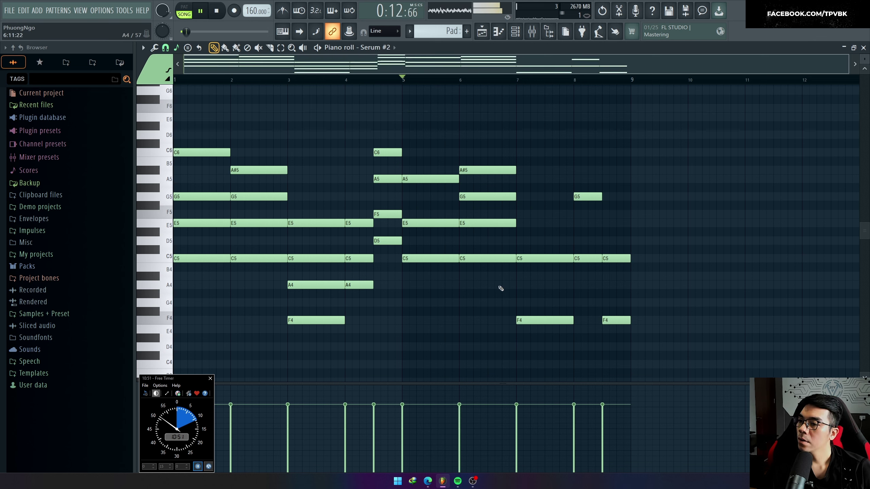
# Add one-bar A4 and E5 notes to the F4 chord in bar 7
pyautogui.press('space')
pyautogui.click(532, 285)
pyautogui.moveTo(531, 285); pyautogui.dragTo(534, 285)
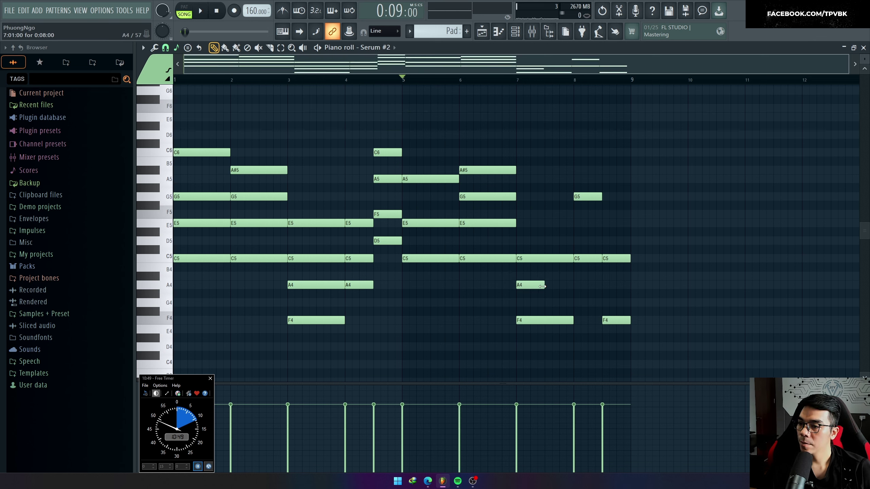
pyautogui.click(519, 224)
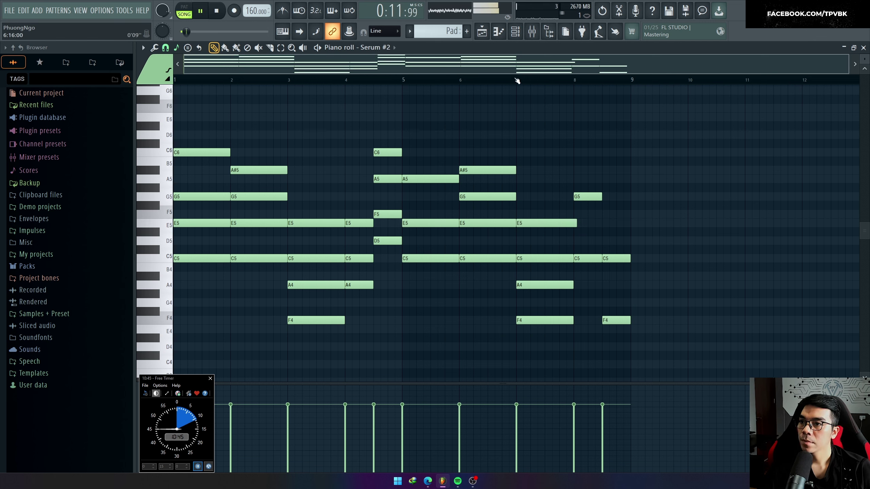
pyautogui.press('space')
# Add D#5 to the first half of bar 8, and A4 and D#5 to its second half
pyautogui.click(579, 240)
pyautogui.moveTo(597, 239); pyautogui.dragTo(591, 238)
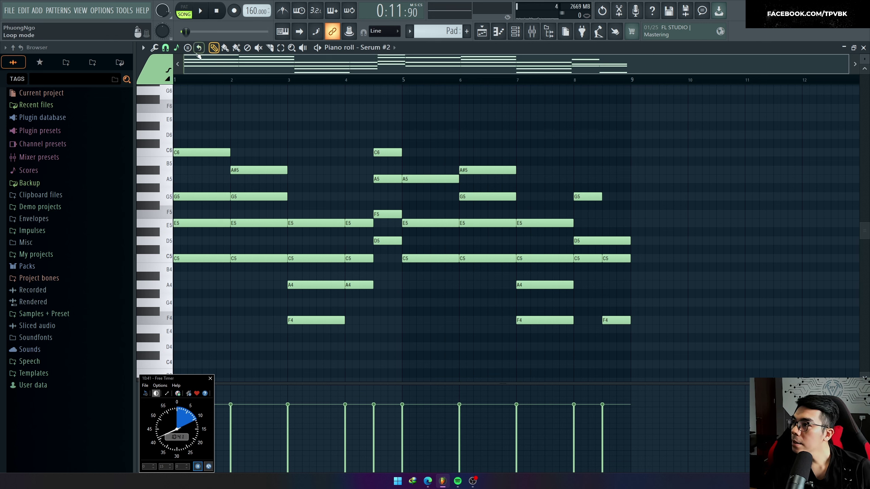
pyautogui.moveTo(599, 237); pyautogui.dragTo(618, 224)
pyautogui.click(609, 216)
pyautogui.rightClick(621, 225)
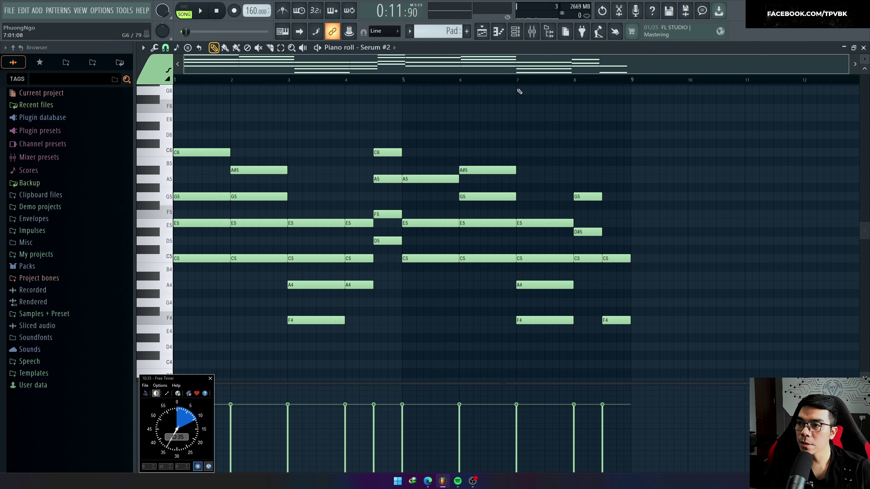
pyautogui.moveTo(599, 296); pyautogui.dragTo(607, 285)
pyautogui.moveTo(617, 232)
pyautogui.mouseDown()
pyautogui.moveTo(618, 220)
pyautogui.moveTo(615, 233)
pyautogui.mouseUp()
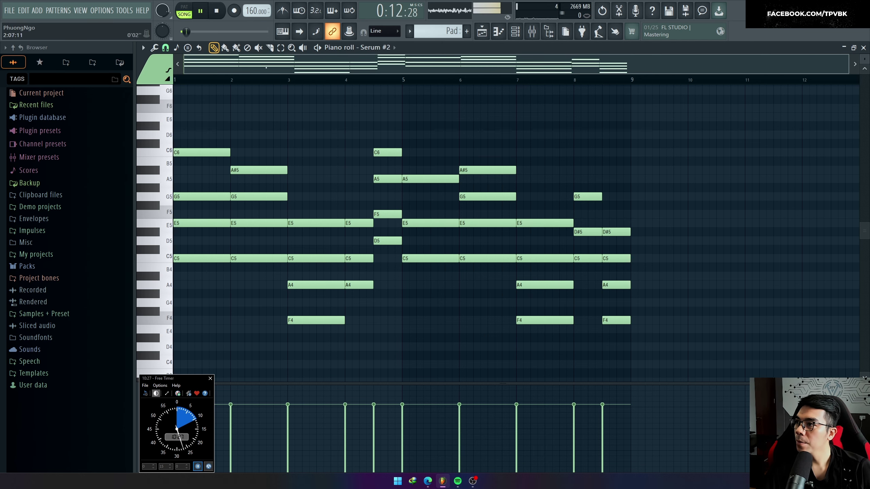
# Mute the instruments stem, enable the Pattern 2 and Pad tracks, and play them from bar 3 in the playlist
pyautogui.press('F5')
pyautogui.press('space')
pyautogui.click(269, 240)
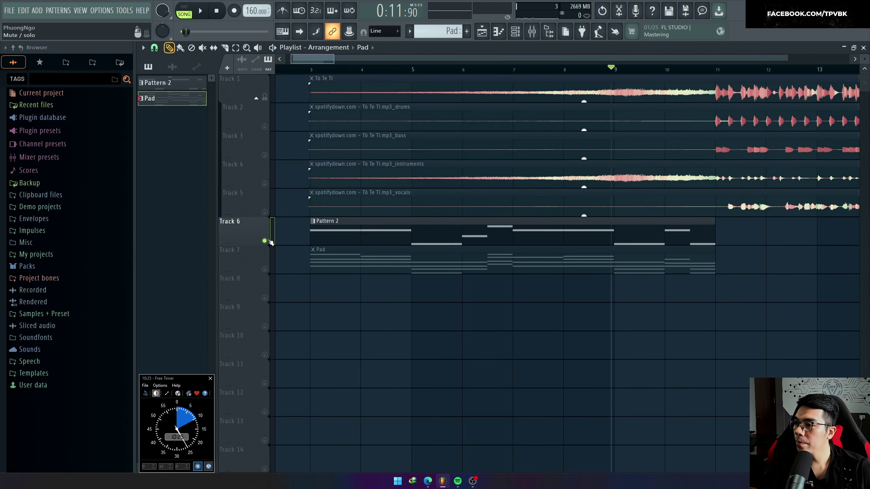
pyautogui.click(265, 270)
pyautogui.click(309, 71)
pyautogui.press('space')
pyautogui.scroll(-2, 310, 74)
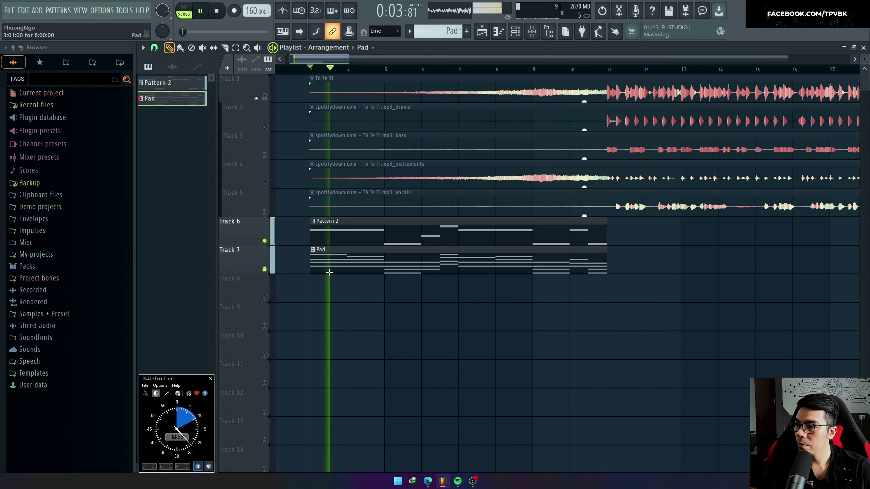
pyautogui.doubleClick(347, 272)
pyautogui.press('F6')
pyautogui.press('F6')
pyautogui.press('F4')
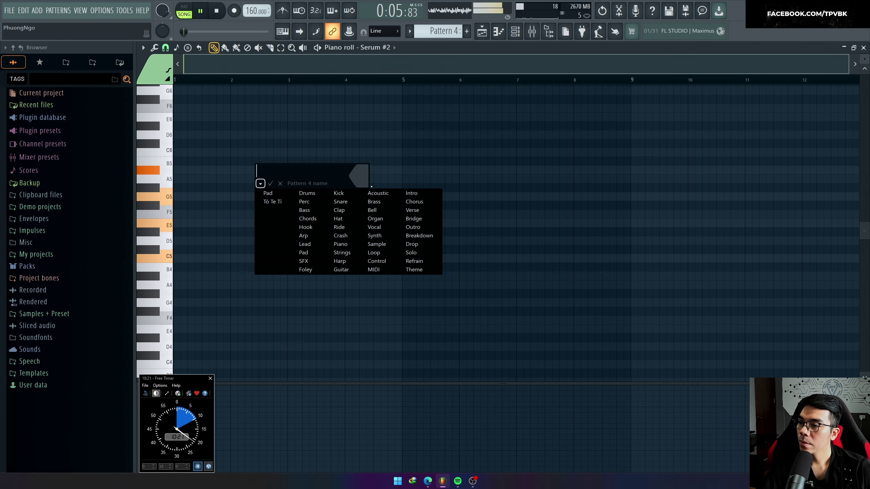
pyautogui.press('Escape')
pyautogui.press('Escape')
pyautogui.press('F5')
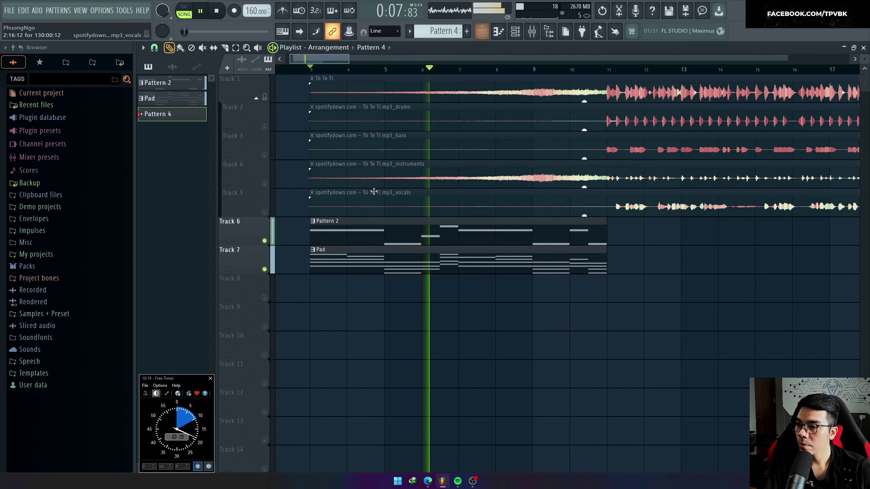
# Reopen the Pad pattern's notes, raise the F5 in the second half of bar 4 to F#5 and play it back
pyautogui.doubleClick(360, 261)
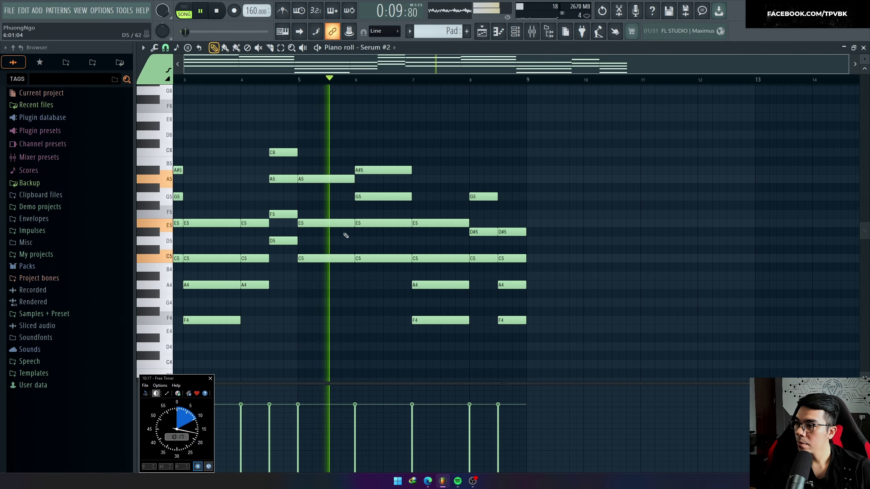
pyautogui.press('space')
pyautogui.press('space')
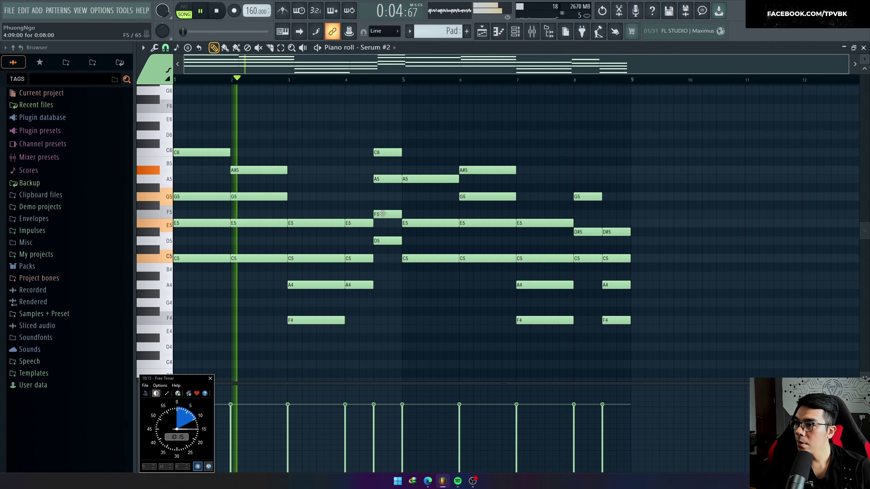
pyautogui.press('space')
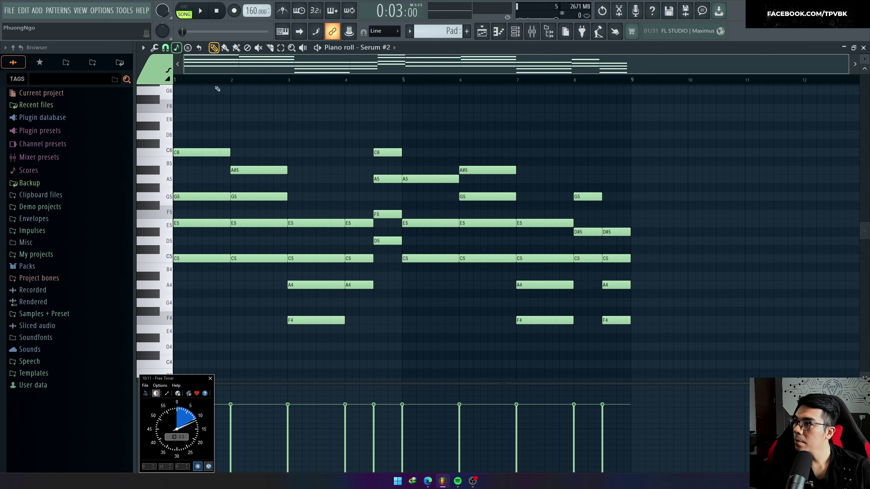
pyautogui.press('space')
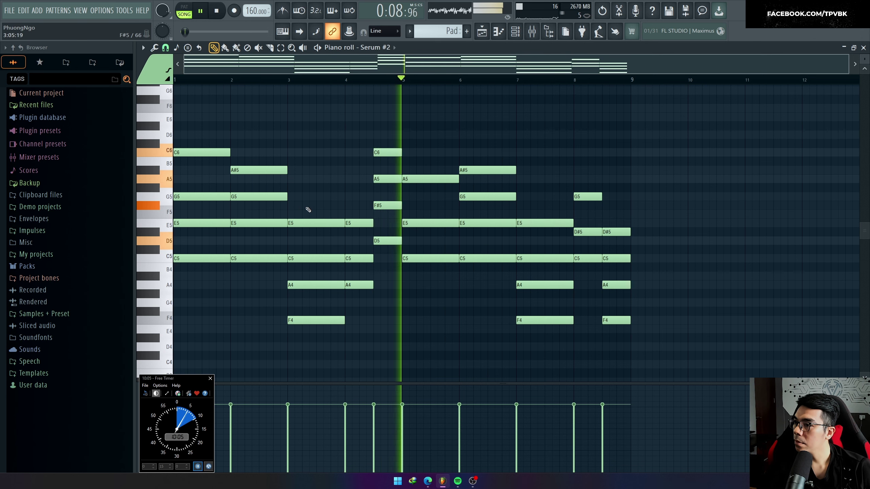
# Add a half-bar A5 at the start of bar 4, listen from there and raise bar 5's A5 to A#5
pyautogui.moveTo(357, 197); pyautogui.dragTo(356, 179)
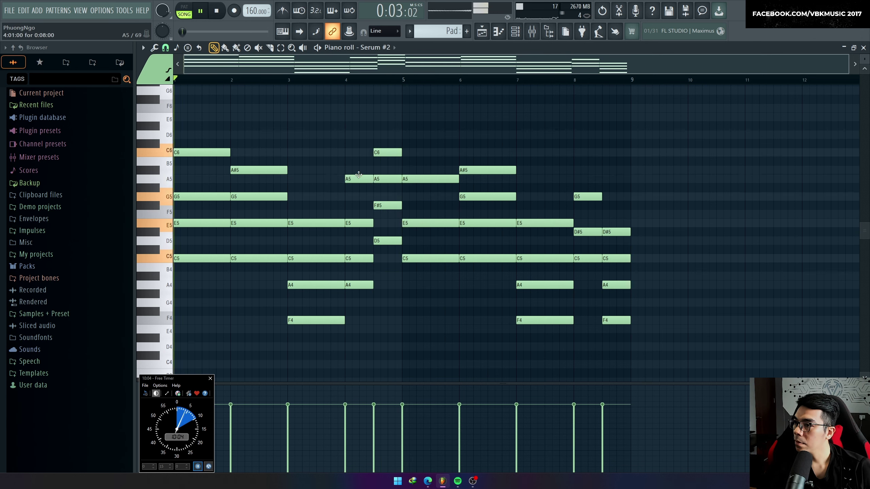
pyautogui.click(346, 80)
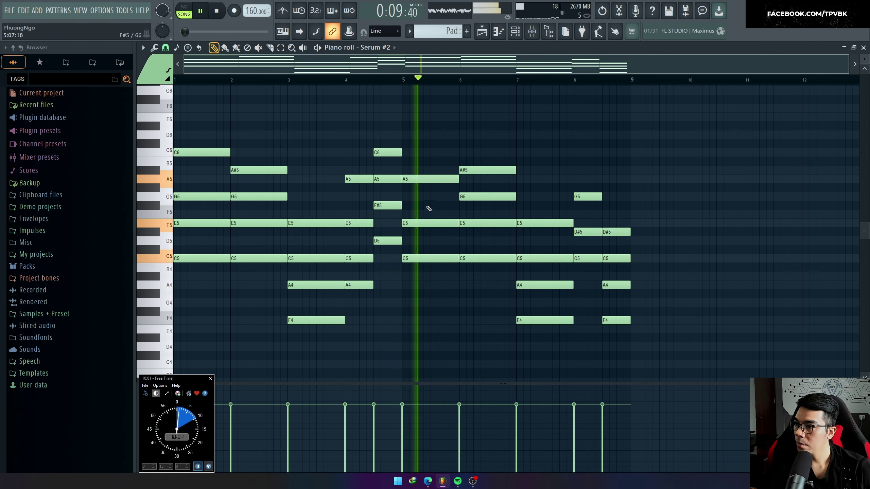
pyautogui.press('space')
pyautogui.moveTo(412, 179); pyautogui.dragTo(412, 165)
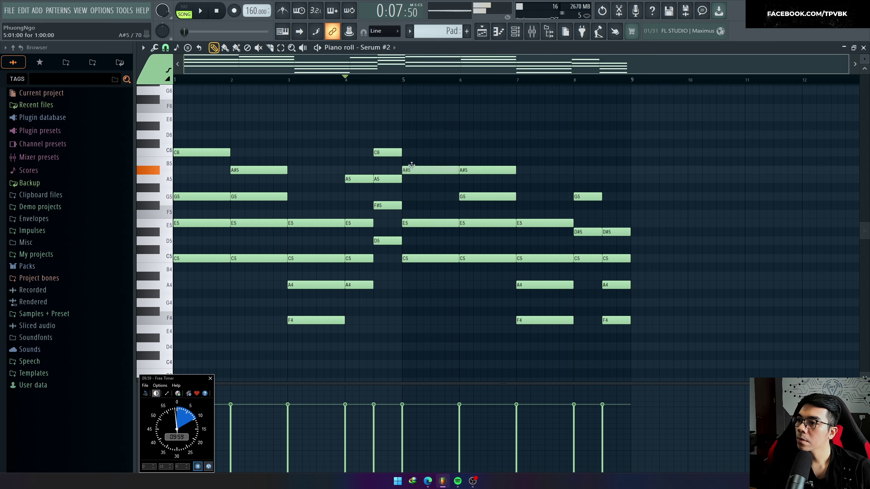
# Play back the Pad pattern's notes from bar 4 to check the corrected chords
pyautogui.press('space')
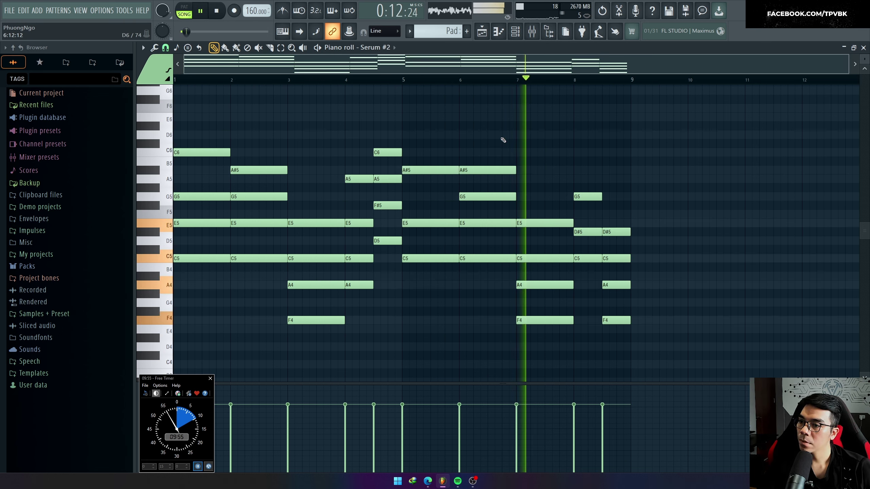
pyautogui.hotkey('ctrl', 'a')
pyautogui.click(568, 144)
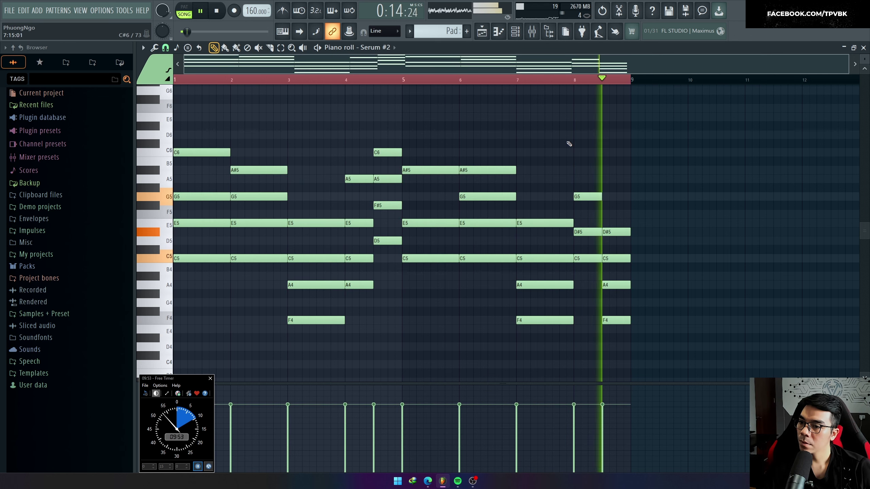
# Return to the playlist, solo the instruments stem and listen to it, including the part from bar 9
pyautogui.press('F5')
pyautogui.press('space')
pyautogui.press('space')
pyautogui.press('space')
pyautogui.rightClick(264, 184)
pyautogui.press('space')
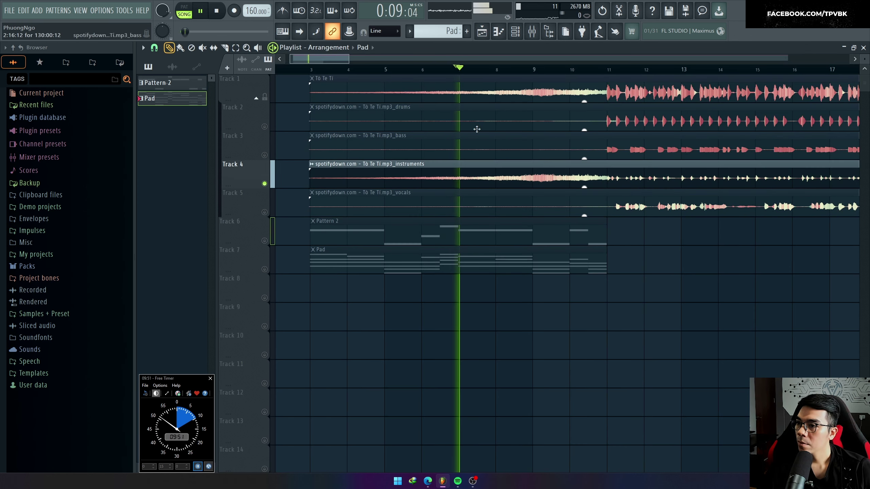
pyautogui.click(529, 68)
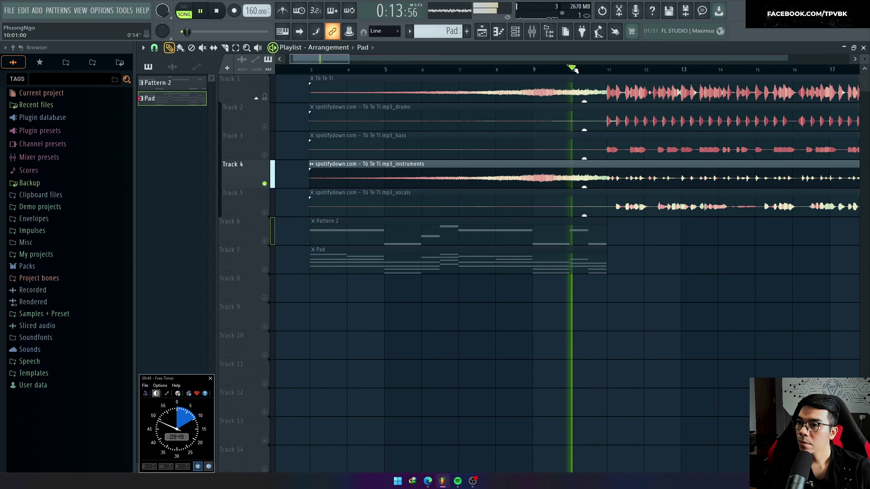
# Solo the Pattern 2 track, enable the Pad track alongside it and play both from bar 3
pyautogui.rightClick(264, 240)
pyautogui.click(265, 270)
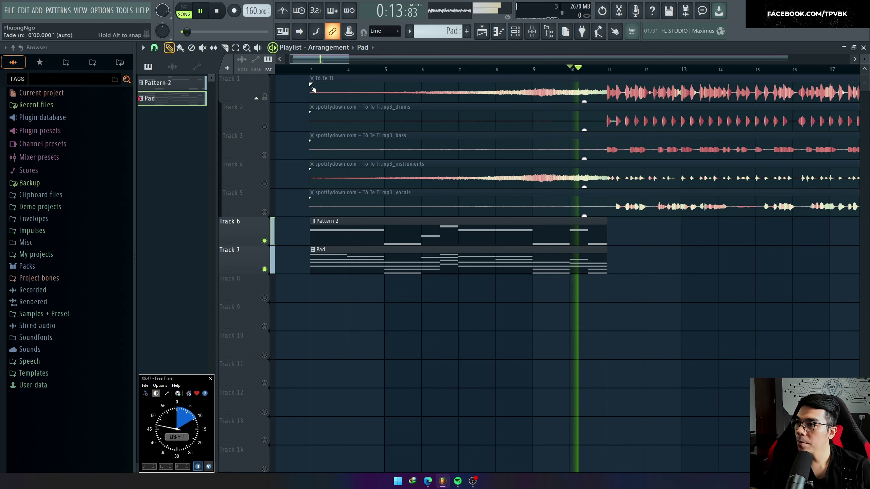
pyautogui.press('space')
pyautogui.click(310, 70)
pyautogui.press('space')
pyautogui.press('space')
# Open the Pad pattern's Serum #2 instrument from the channel rack and create an automation clip for its filter cutoff
pyautogui.doubleClick(328, 267)
pyautogui.press('F6')
pyautogui.press('space')
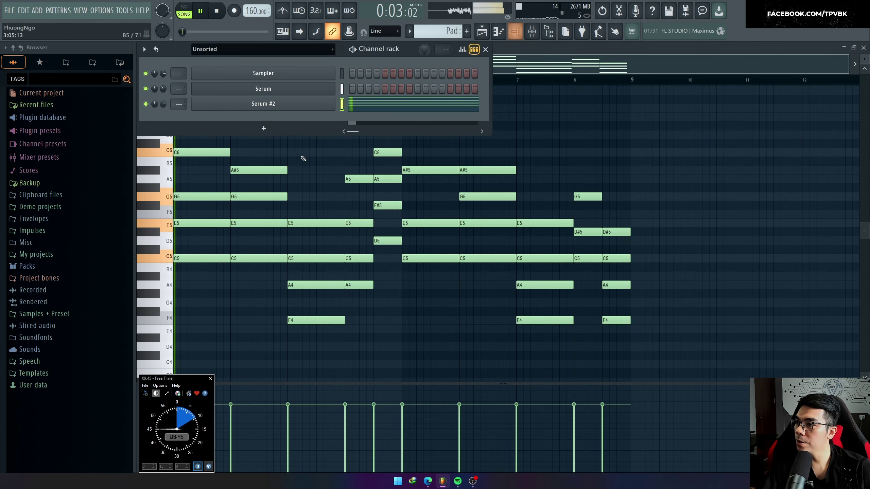
pyautogui.click(263, 103)
pyautogui.press('space')
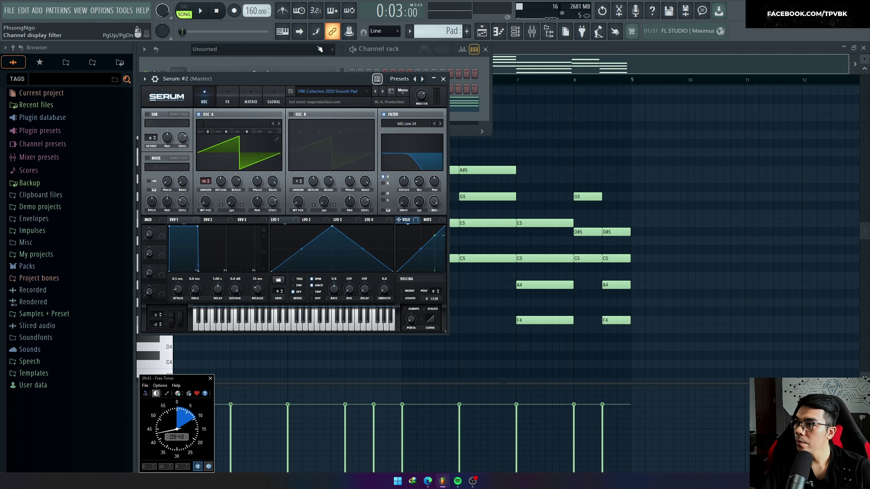
pyautogui.rightClick(348, 30)
pyautogui.click(391, 94)
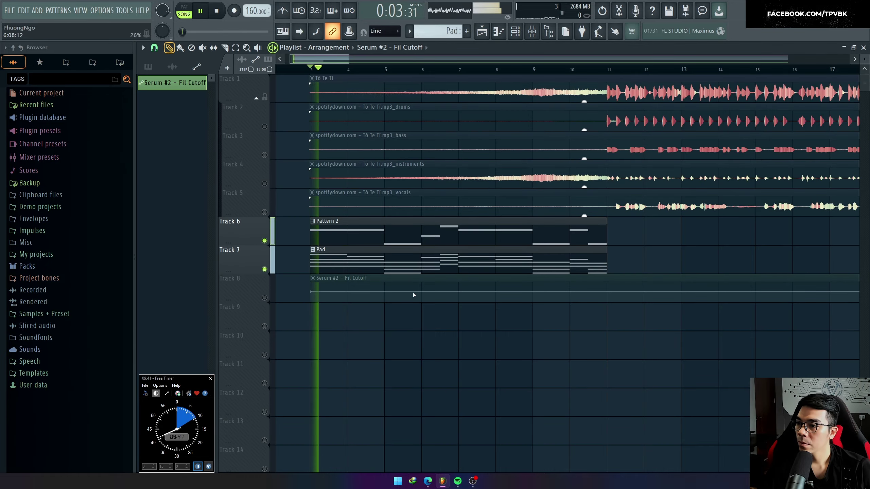
# Add a higher point at bar 11 of the filter cutoff automation for a gradual rise, and listen from bars 3 and 9
pyautogui.rightClick(606, 283)
pyautogui.press('space')
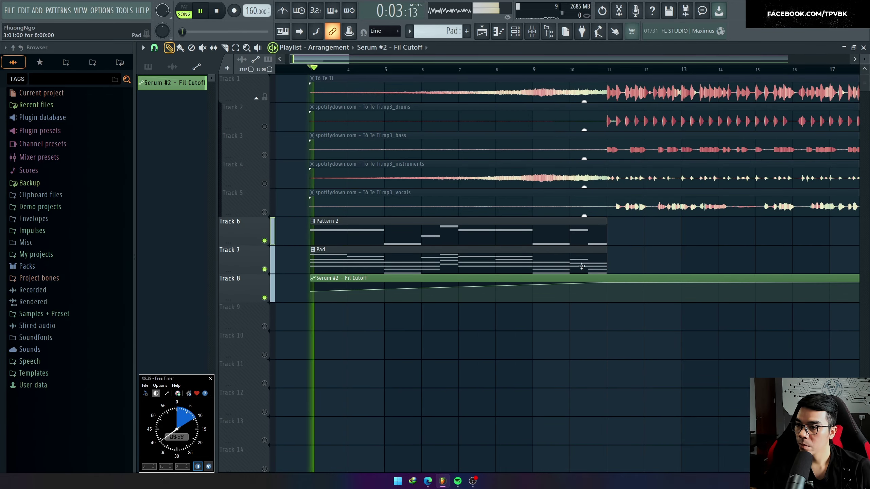
pyautogui.click(533, 69)
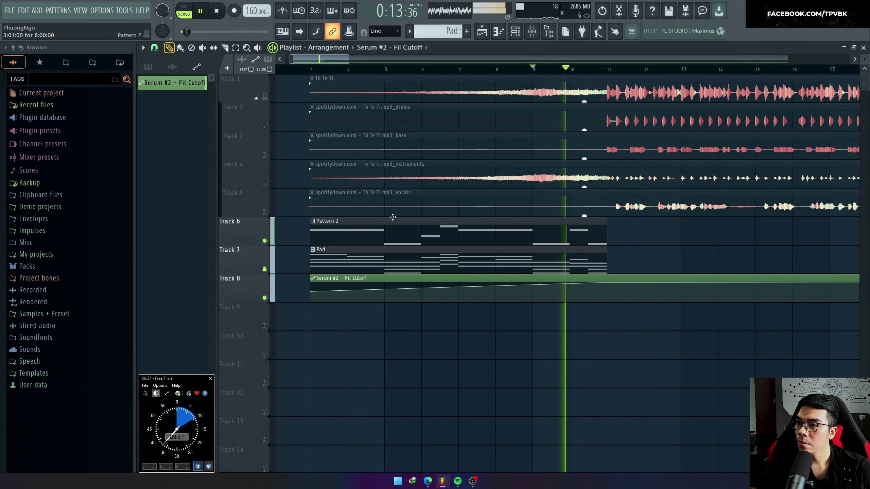
pyautogui.press('space')
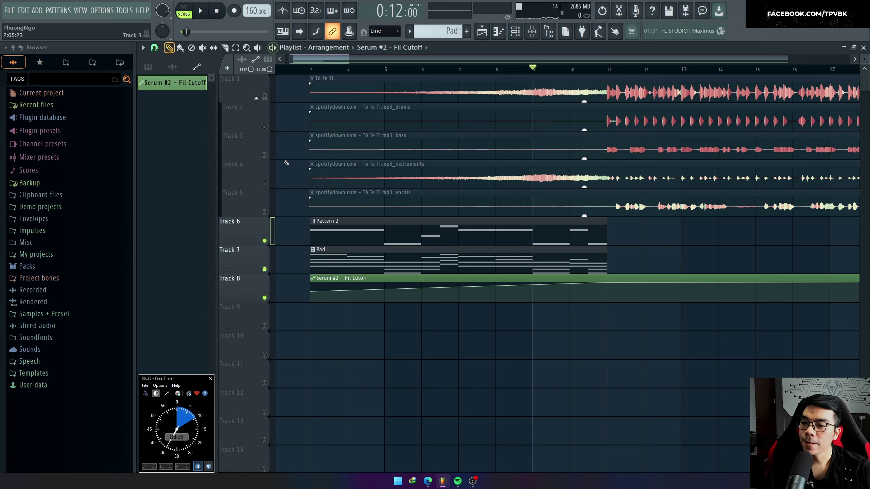
# Search the sample browser for "Future pop kick"
pyautogui.scroll(-5, 451, 300)
pyautogui.press('space')
pyautogui.press('space')
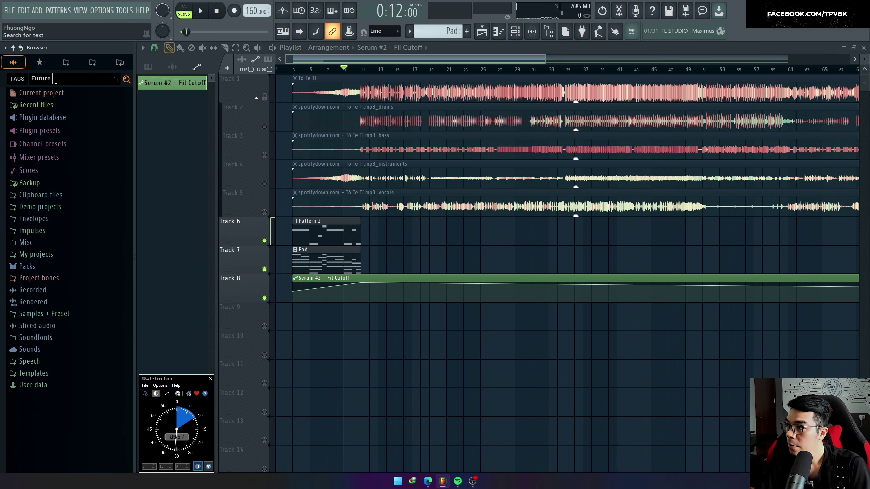
pyautogui.press('Return')
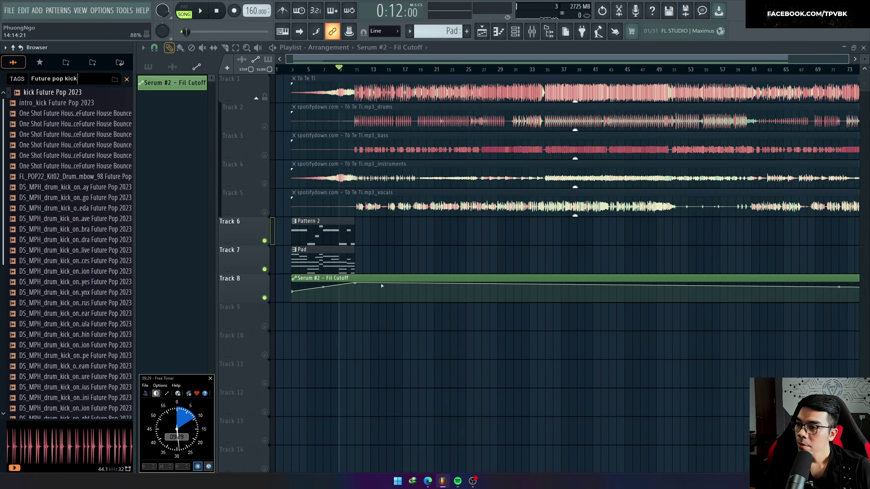
# Shorten the Serum #2 filter cutoff automation clip to end at bar 11, level with the Pad clip
pyautogui.scroll(-5, 534, 350)
pyautogui.moveTo(800, 275); pyautogui.dragTo(316, 278)
pyautogui.scroll(4, 315, 288)
# Preview the first Future Pop kick samples, and solo the drums stem to play it from bar 11 for comparison
pyautogui.click(83, 157)
pyautogui.scroll(-12, 84, 253)
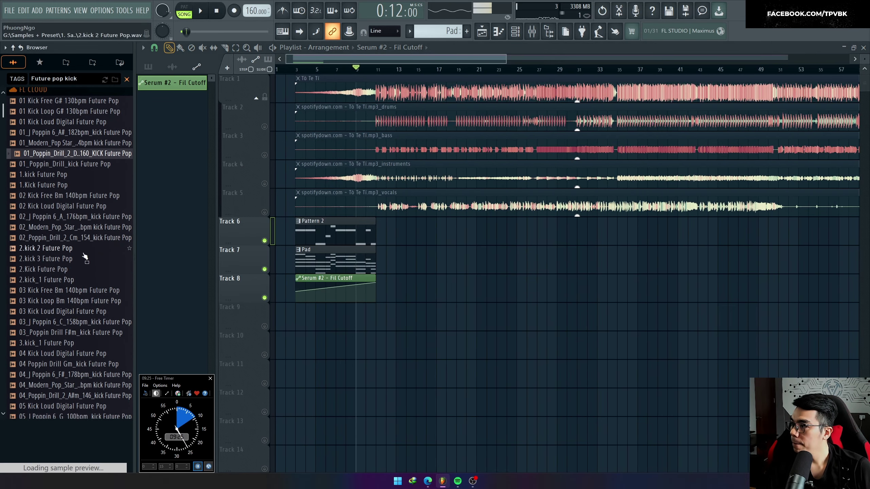
pyautogui.keyDown('ctrl'); pyautogui.click(264, 126); pyautogui.keyUp('ctrl')
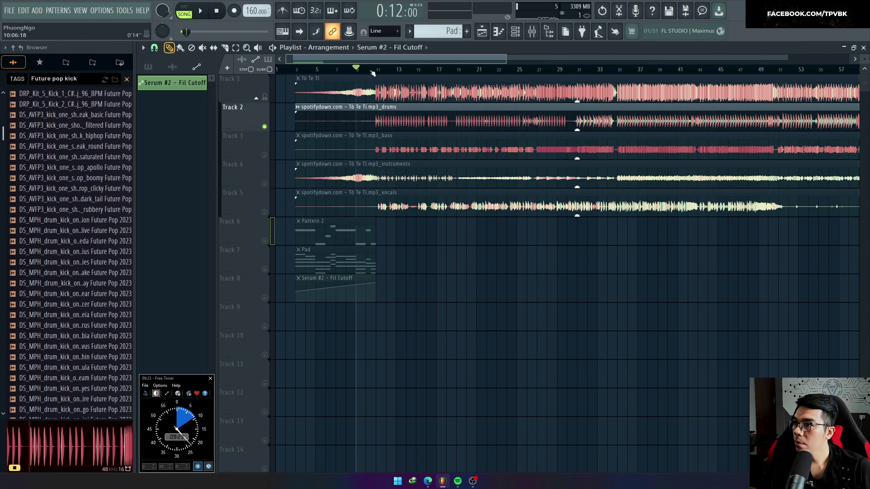
pyautogui.press('space')
pyautogui.scroll(4, 326, 138)
pyautogui.press('space')
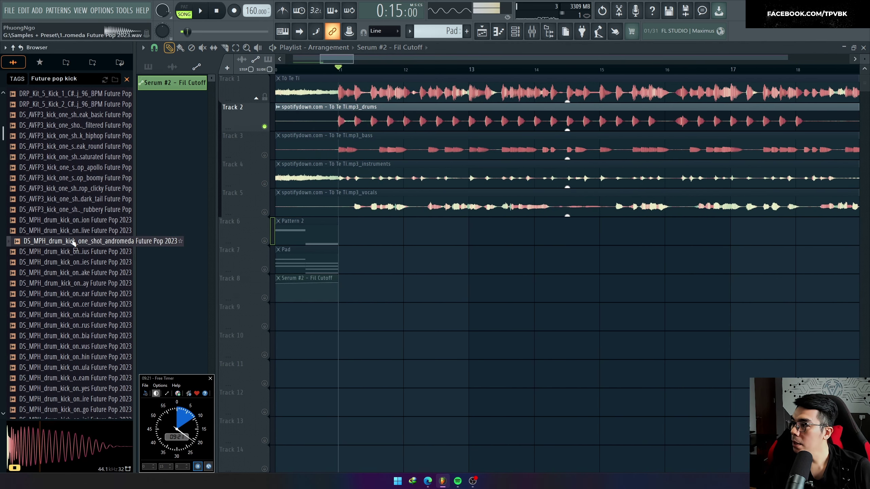
# Audition the DS_MPH one-shot kicks in the search results one after another, down to the love sample
pyautogui.scroll(-4, 68, 189)
pyautogui.click(81, 274)
pyautogui.press('Down')
pyautogui.press('Down')
pyautogui.press('Down')
pyautogui.press('Down')
pyautogui.press('Down')
pyautogui.press('Down')
pyautogui.press('Down')
pyautogui.press('Down')
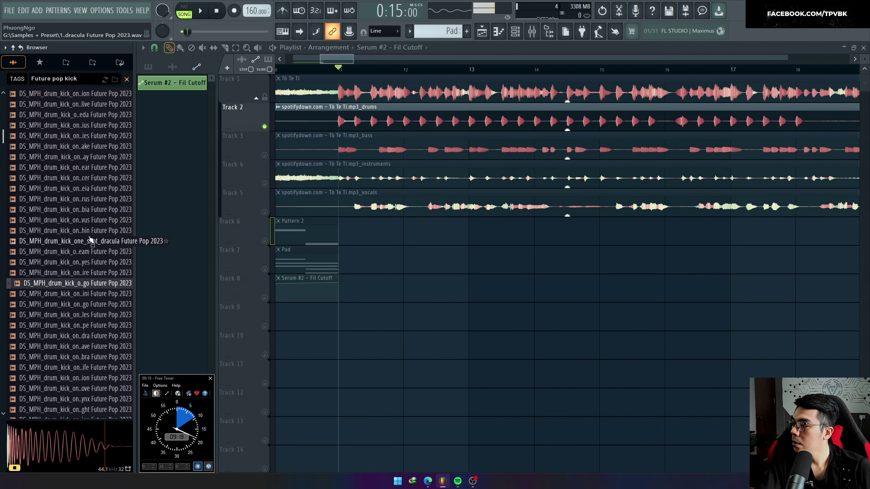
pyautogui.scroll(-2, 83, 219)
pyautogui.press('Down')
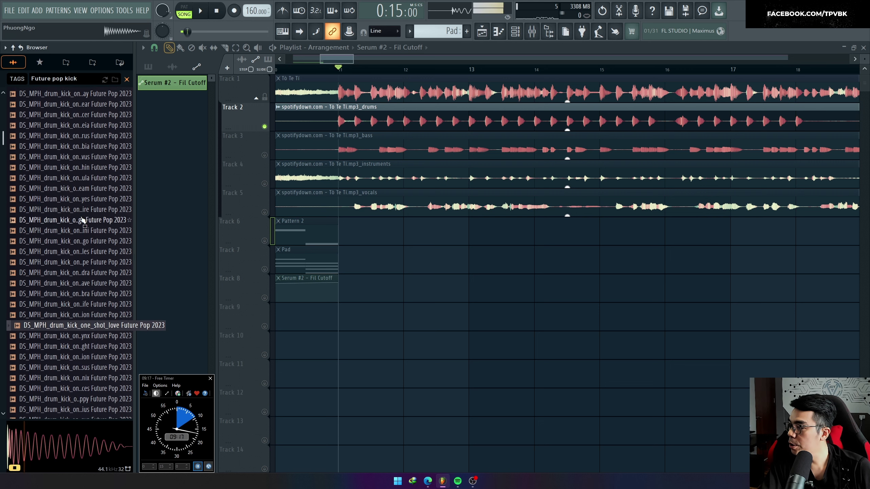
pyautogui.press('Down')
pyautogui.press('Down')
pyautogui.press('Down')
pyautogui.press('Down')
pyautogui.press('Down')
pyautogui.press('Down')
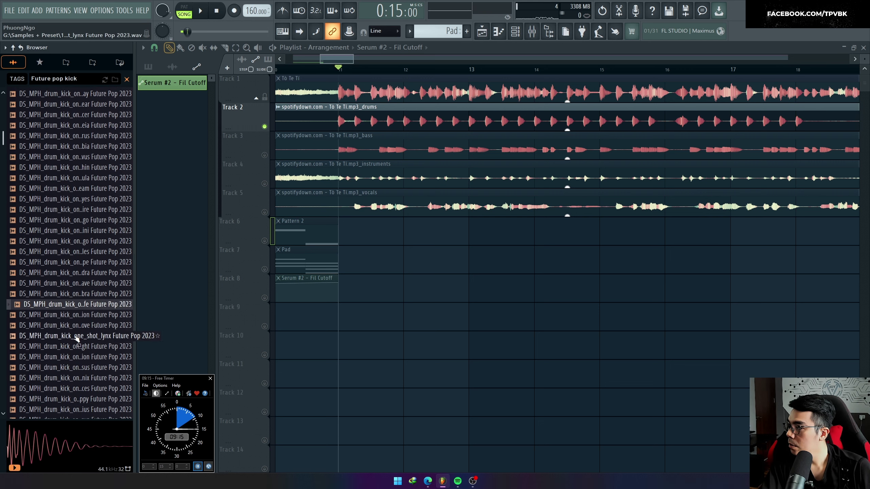
# Compare the drum stem's kick waveform with the remaining DS_MPH and DS_PMB one-shot kicks by auditioning them
pyautogui.scroll(5, 297, 191)
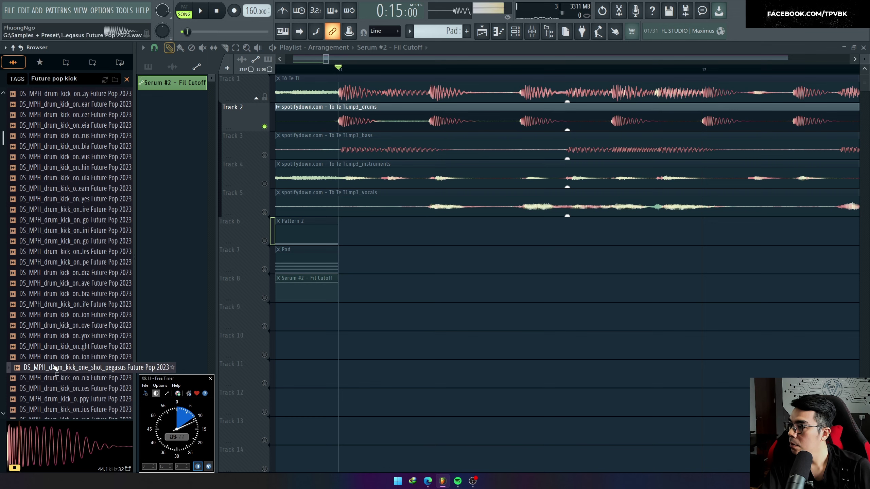
pyautogui.scroll(-6, 86, 274)
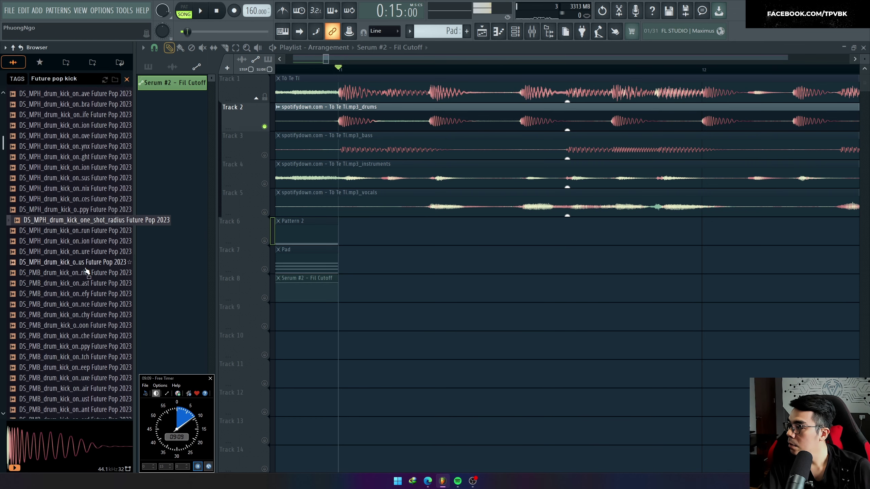
pyautogui.click(82, 255)
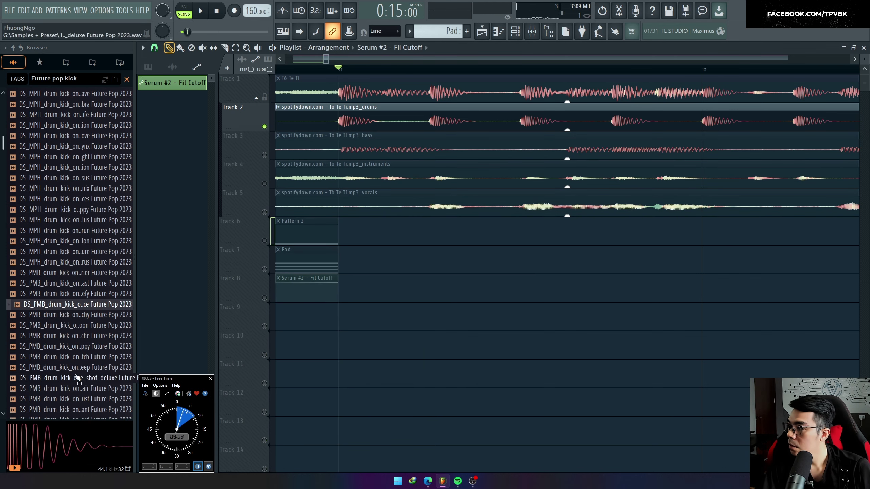
pyautogui.scroll(-4, 77, 377)
pyautogui.click(79, 273)
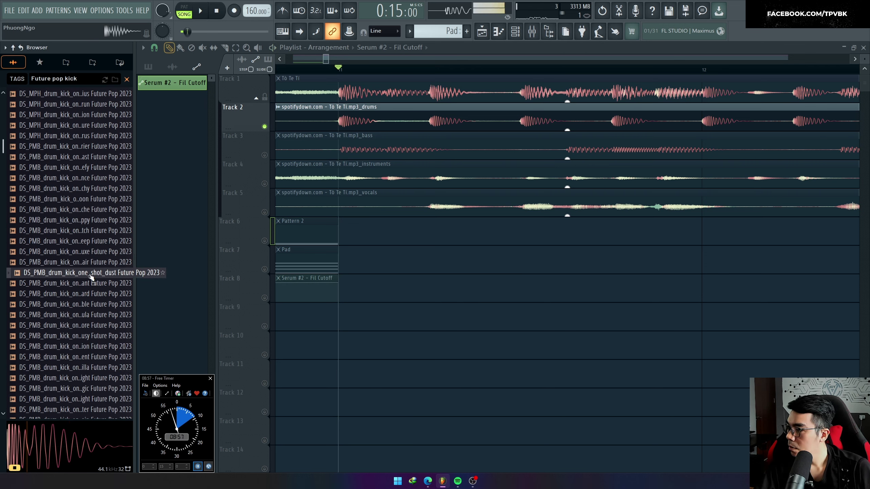
pyautogui.scroll(-3, 89, 329)
pyautogui.click(89, 312)
pyautogui.scroll(-4, 90, 316)
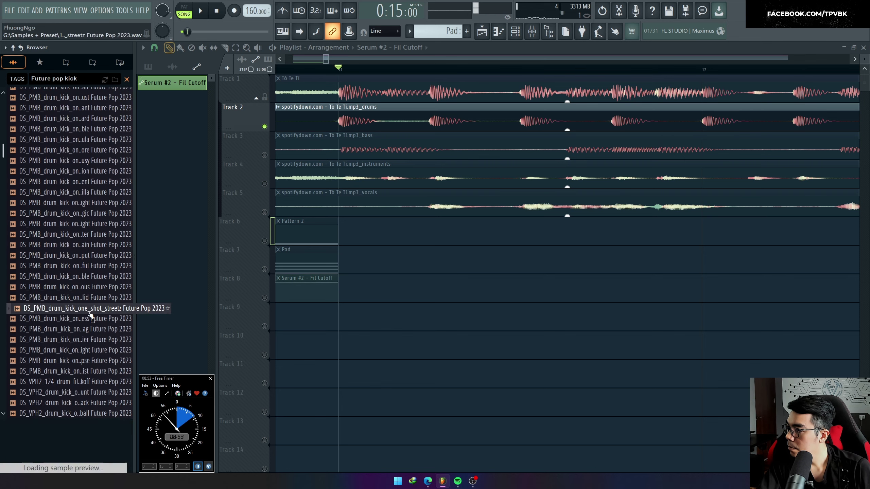
pyautogui.click(90, 317)
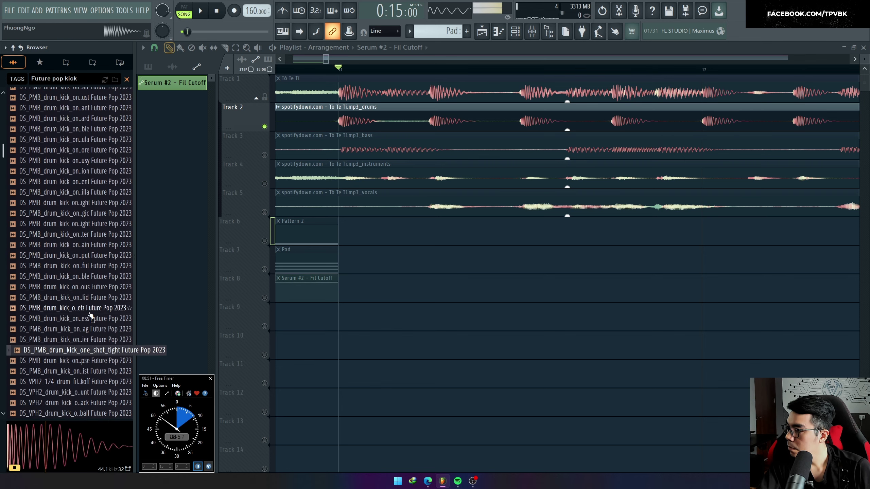
# Audition the DS_VPH2 one-shot kicks in the Future Pop results, going through the list from the ball sample
pyautogui.scroll(-2, 89, 315)
pyautogui.click(92, 309)
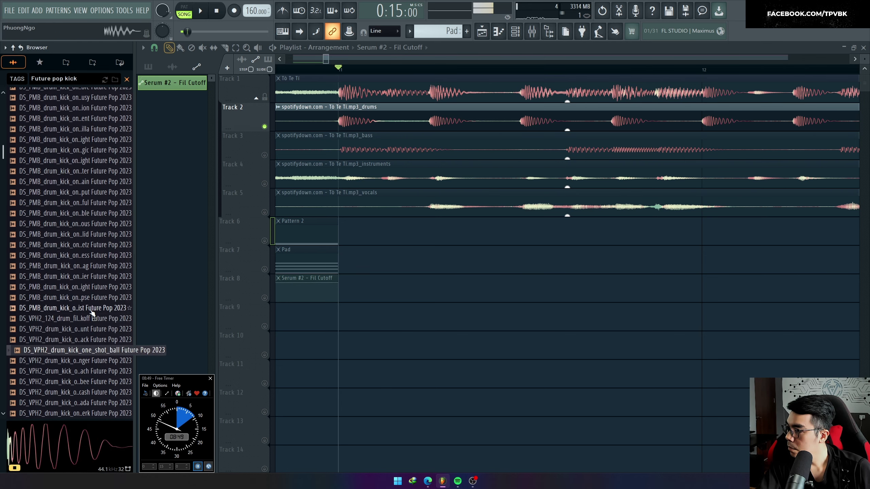
pyautogui.scroll(-2, 92, 313)
pyautogui.click(92, 309)
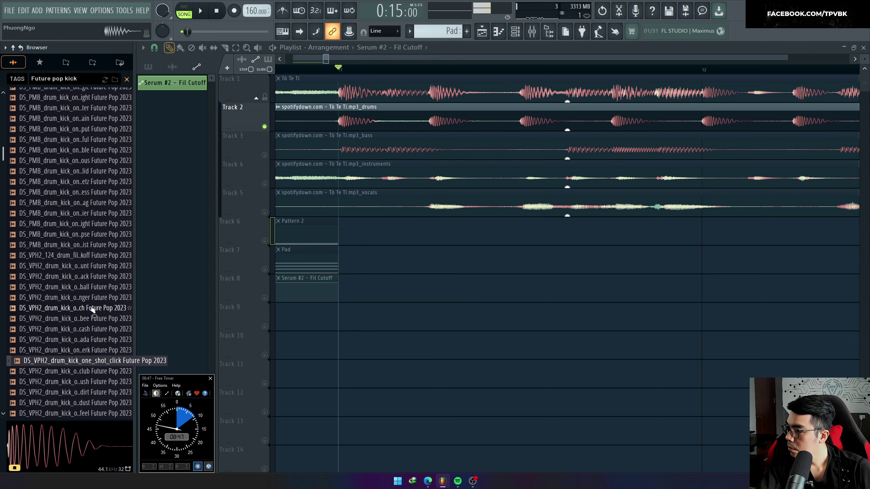
pyautogui.press('Down')
pyautogui.press('Down')
pyautogui.press('Down')
pyautogui.press('Down')
pyautogui.press('Down')
pyautogui.press('Down')
pyautogui.press('Down')
pyautogui.press('Down')
pyautogui.press('Down')
pyautogui.press('Down')
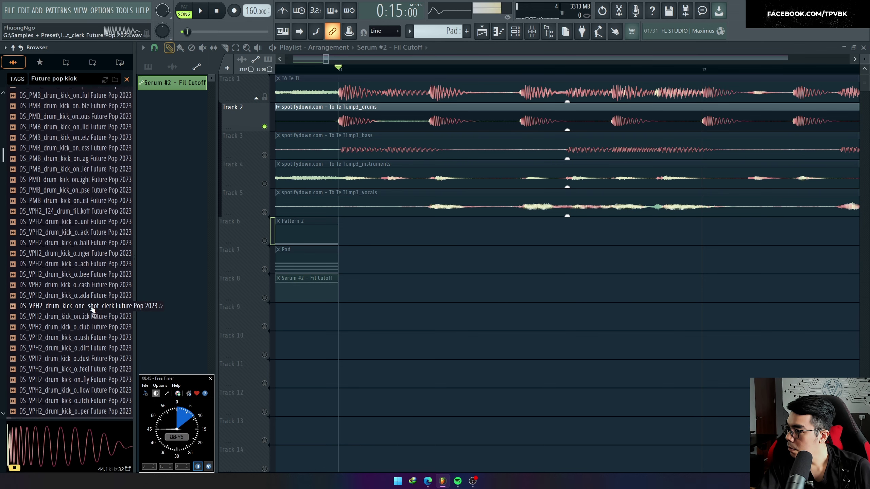
pyautogui.press('Down')
pyautogui.press('Down')
pyautogui.press('Down')
pyautogui.press('Down')
pyautogui.press('Down')
pyautogui.press('Down')
pyautogui.press('Down')
pyautogui.press('Down')
pyautogui.press('Down')
pyautogui.press('Down')
pyautogui.press('Down')
pyautogui.press('Down')
pyautogui.press('Down')
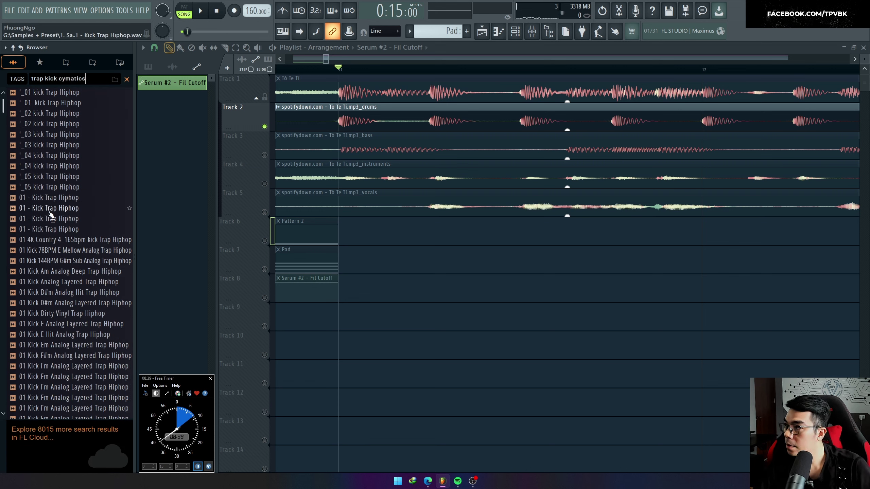
# Search the samples for "trap kick cymatics" and audition the Cymatics 9God kicks against the drums stem
pyautogui.click(47, 189)
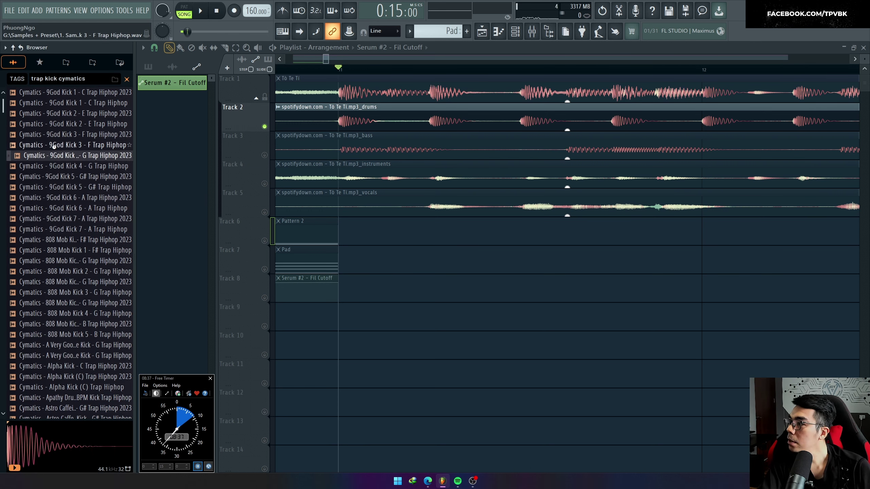
pyautogui.click(59, 177)
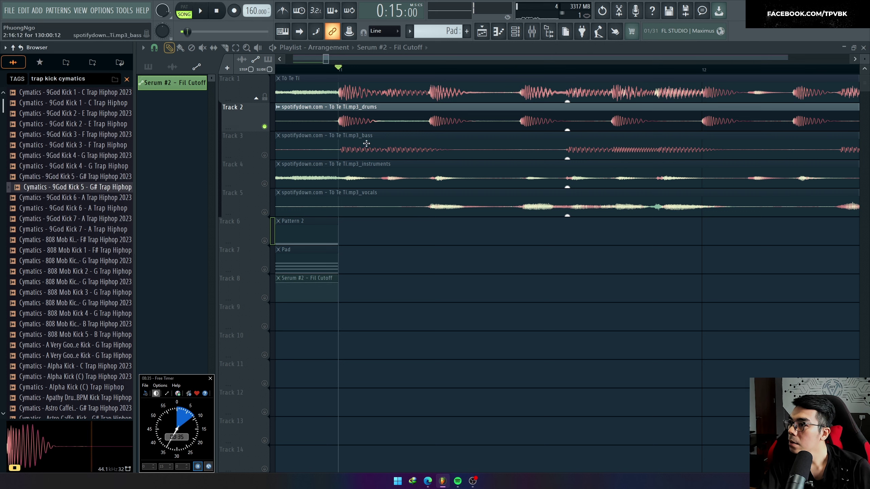
pyautogui.press('space')
pyautogui.click(86, 199)
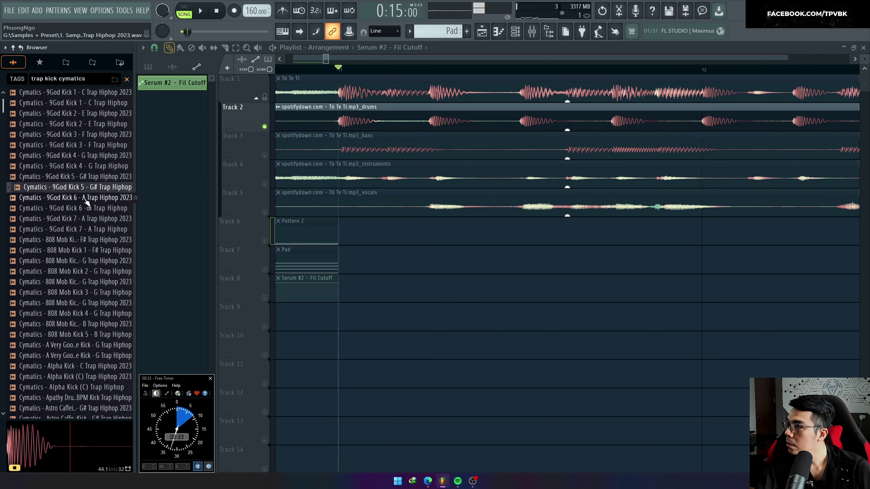
pyautogui.click(82, 145)
pyautogui.click(80, 115)
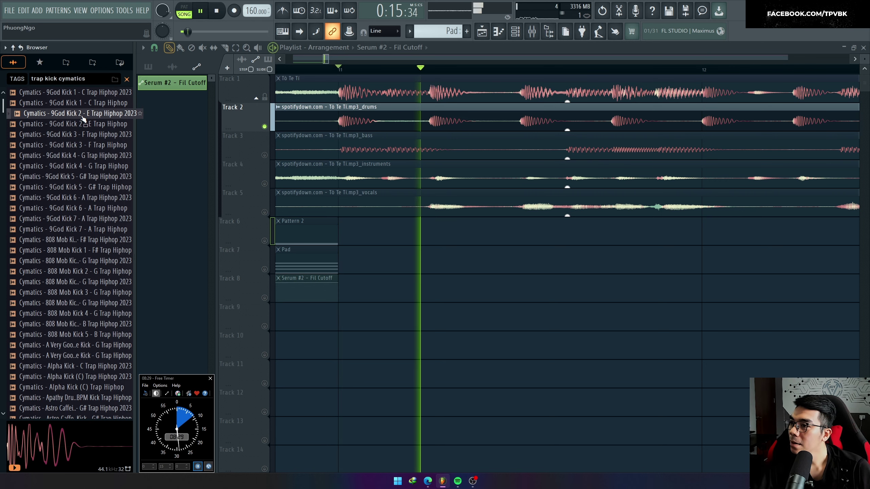
pyautogui.click(84, 104)
pyautogui.click(86, 96)
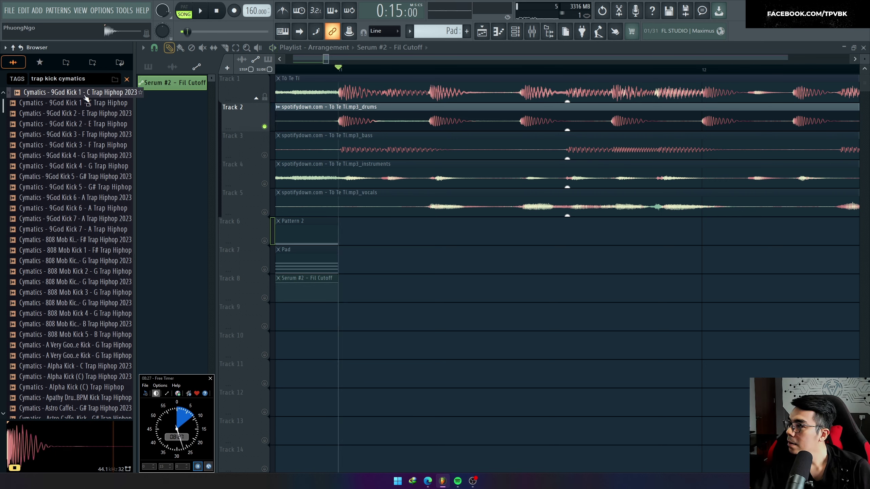
pyautogui.click(87, 105)
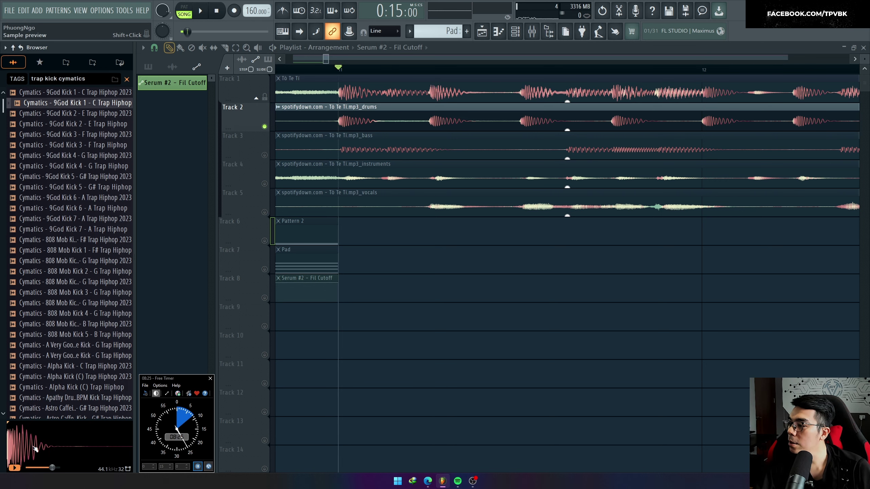
# Load the Cymatics 9God Kick 1 - C sample into a new channel and close its sampler window
pyautogui.rightClick(67, 104)
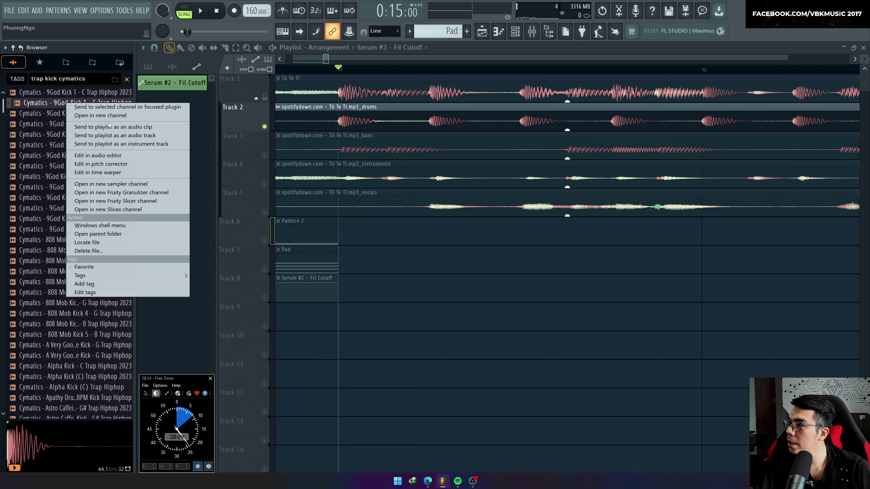
pyautogui.click(128, 117)
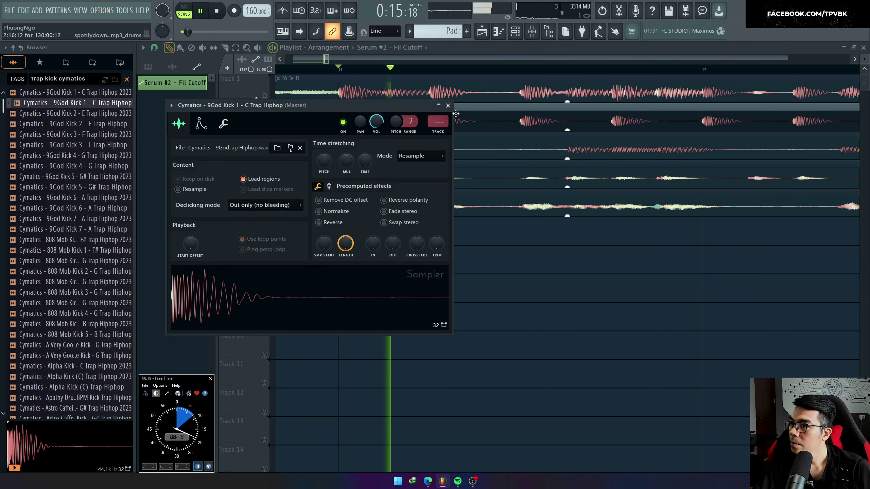
pyautogui.click(448, 106)
pyautogui.press('space')
# Create a new pattern named Kick and fill the 9God Kick 1 channel with a hit on every fourth step
pyautogui.press('F4')
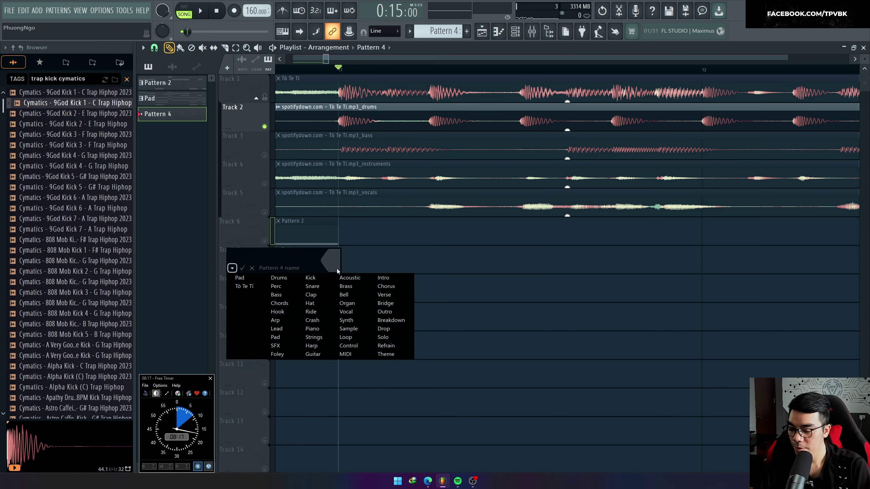
pyautogui.write('Mick')
pyautogui.press('Return')
pyautogui.press('F6')
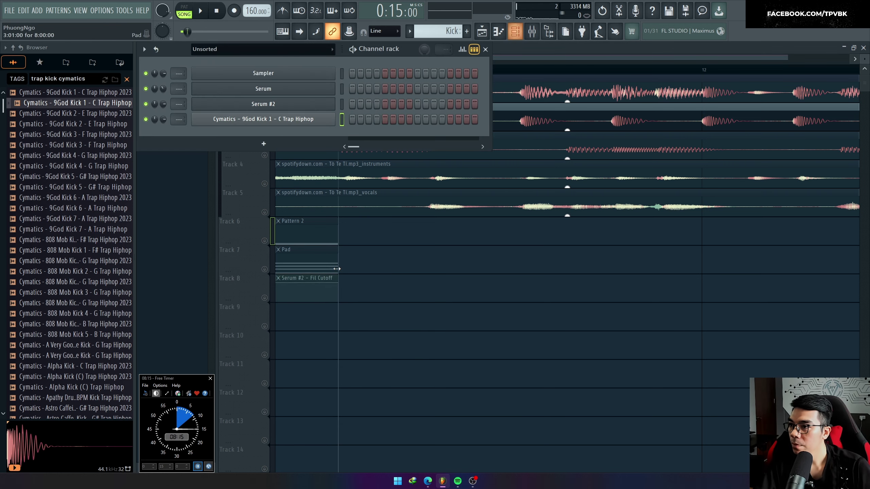
pyautogui.rightClick(276, 122)
pyautogui.click(461, 155)
pyautogui.press('F6')
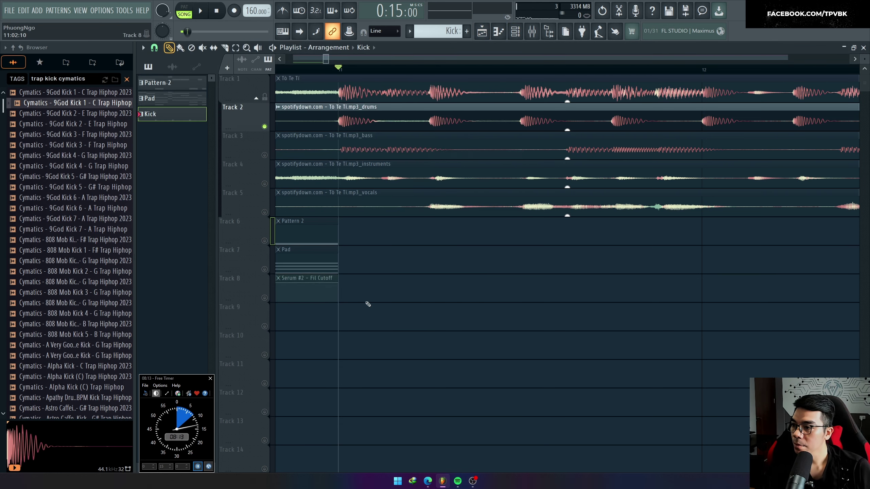
# Paint the Kick pattern repeatedly along Track 9 from bar 11 through about bar 38
pyautogui.scroll(-8, 368, 305)
pyautogui.press('b')
pyautogui.moveTo(339, 317); pyautogui.dragTo(859, 318)
pyautogui.press('space')
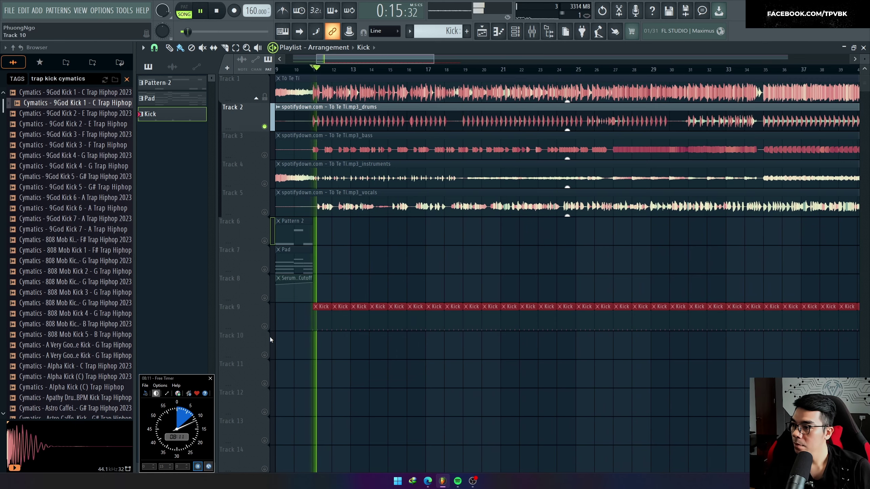
# Solo the bass stem on Track 3 and stop the playback
pyautogui.scroll(3, 272, 319)
pyautogui.rightClick(264, 156)
pyautogui.press('space')
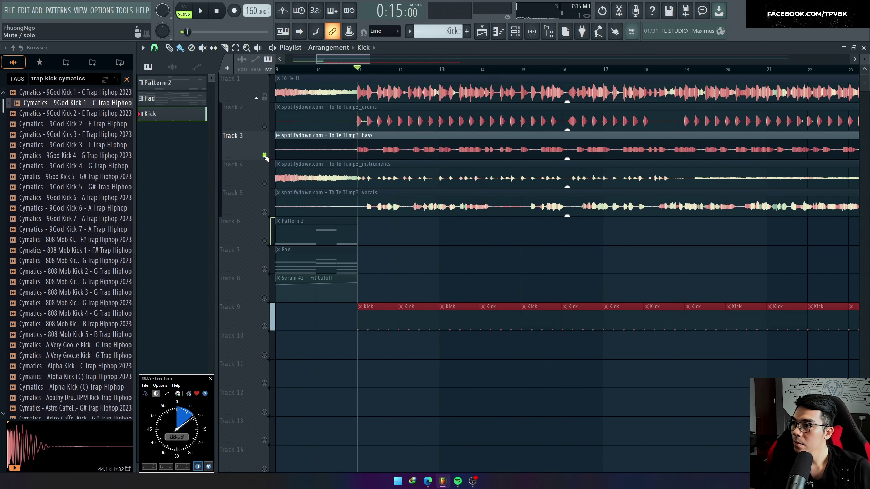
# Create a new pattern named Guitar Bass and add an Ample Bass J II instrument channel
pyautogui.press('F4')
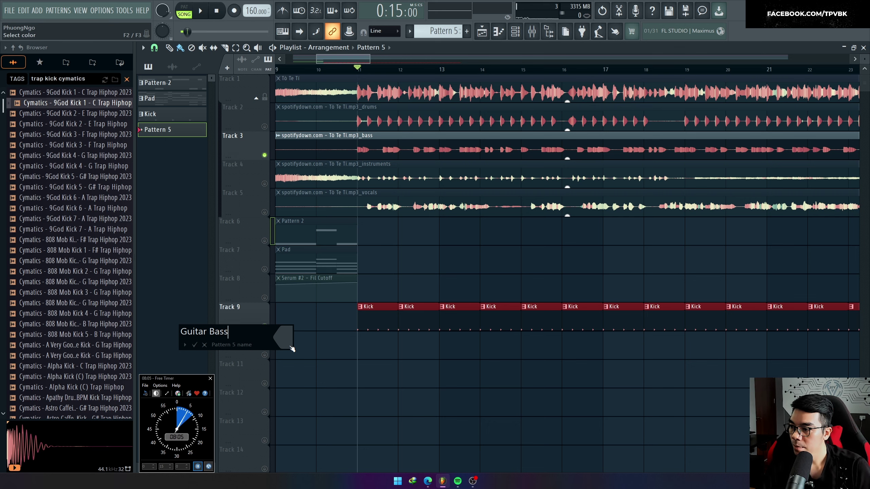
pyautogui.press('Return')
pyautogui.press('F6')
pyautogui.click(264, 142)
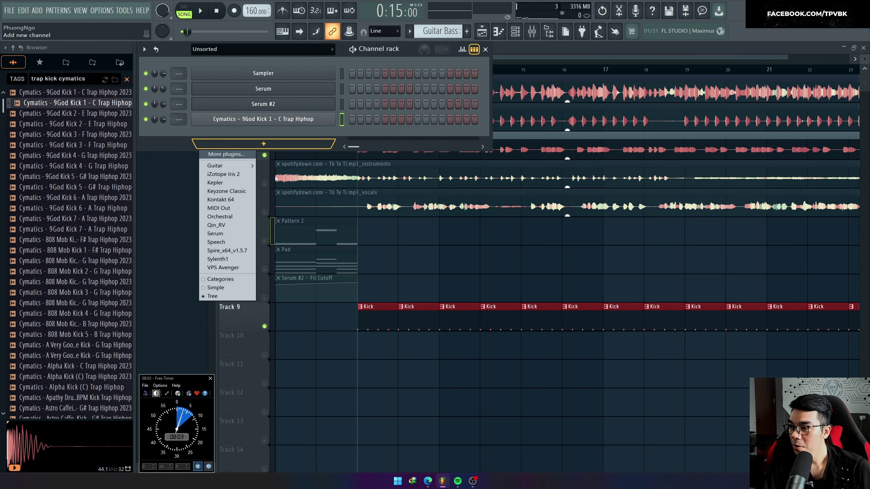
pyautogui.moveTo(226, 165)
pyautogui.click(283, 165)
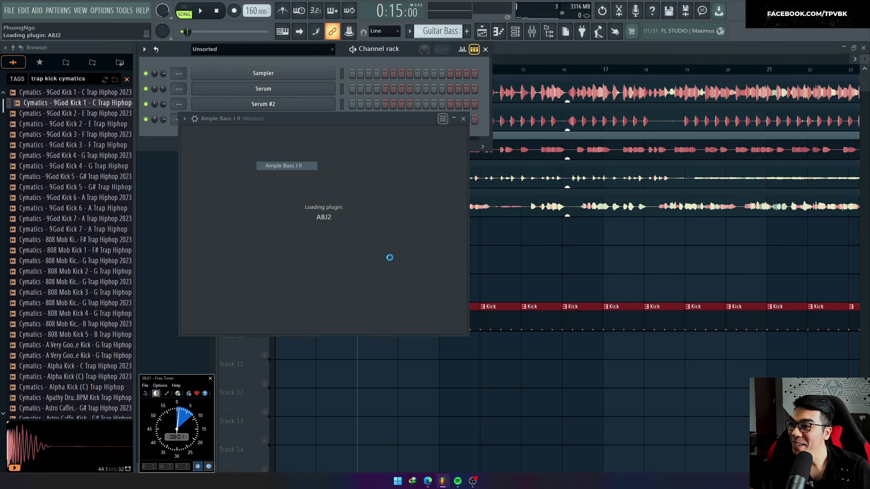
pyautogui.click(603, 119)
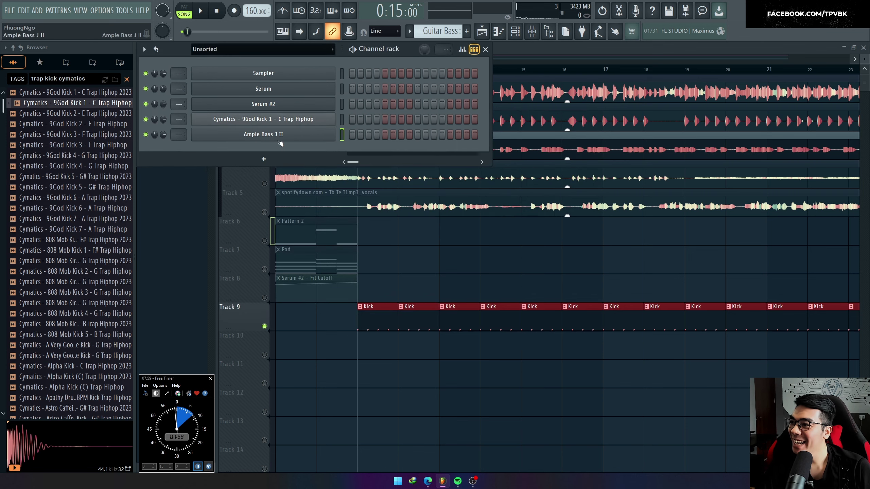
# Place one Guitar Bass pattern clip on Track 10 at bar 11, below the kick clips, and play it back
pyautogui.rightClick(279, 138)
pyautogui.click(349, 132)
pyautogui.press('F5')
pyautogui.press('space')
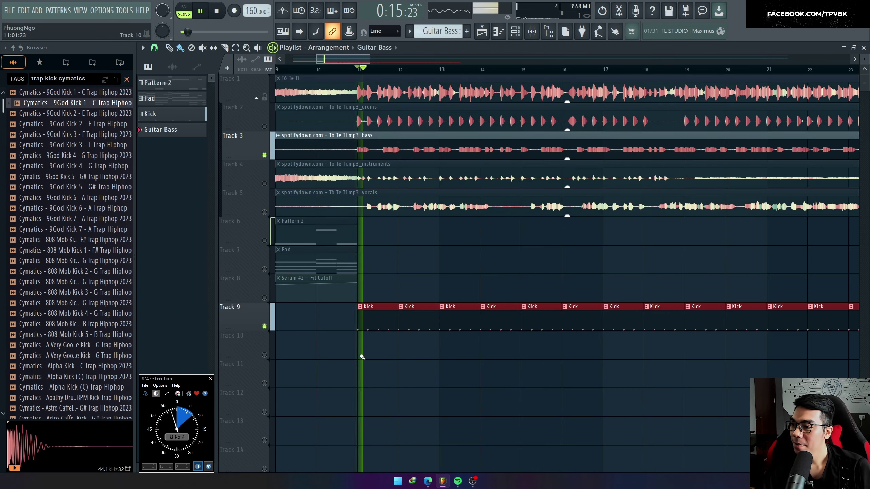
pyautogui.click(361, 356)
pyautogui.press('space')
pyautogui.scroll(3, 361, 360)
pyautogui.press('space')
pyautogui.press('space')
# Open the piano roll of Ample Bass J II and enter two consecutive G3 notes at the start of bar 1
pyautogui.press('F6')
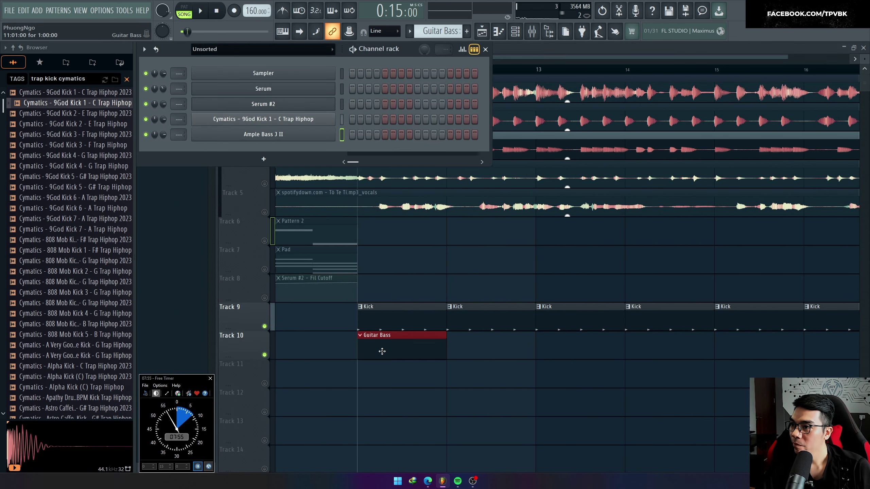
pyautogui.rightClick(299, 138)
pyautogui.click(350, 133)
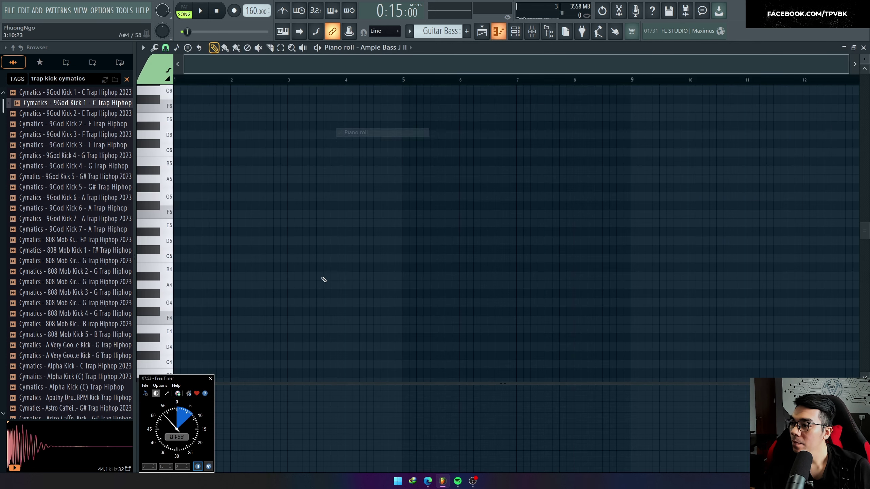
pyautogui.click(140, 244)
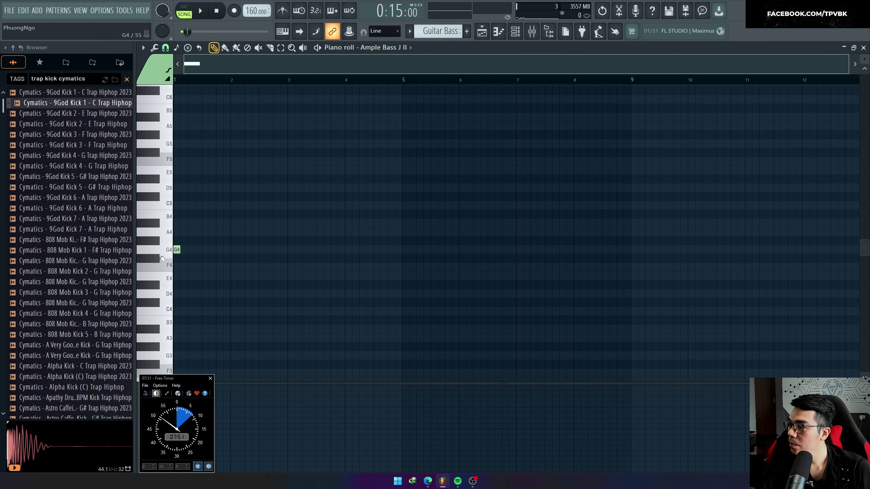
pyautogui.scroll(3, 161, 258)
pyautogui.scroll(4, 163, 263)
pyautogui.click(209, 249)
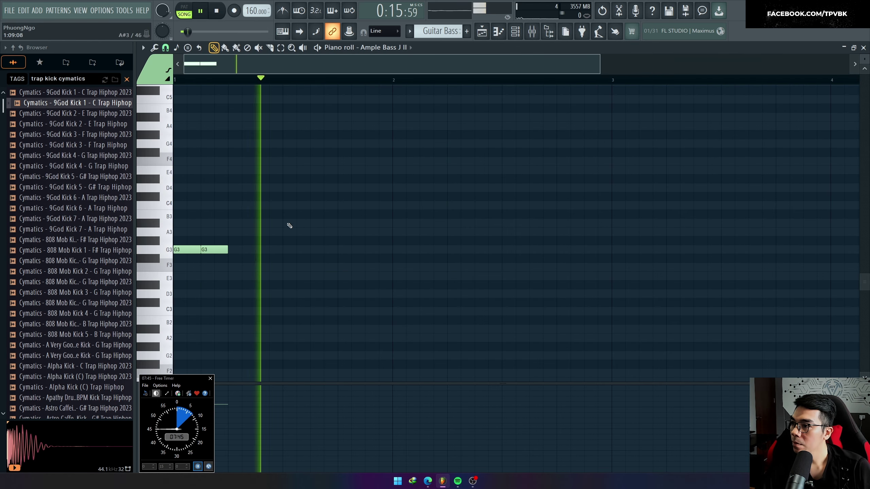
# Add an A#3 note followed by a D4 note in the second half of bar 1, checking against the bass stem
pyautogui.press('space')
pyautogui.click(286, 188)
pyautogui.moveTo(297, 188); pyautogui.dragTo(296, 205)
pyautogui.press('space')
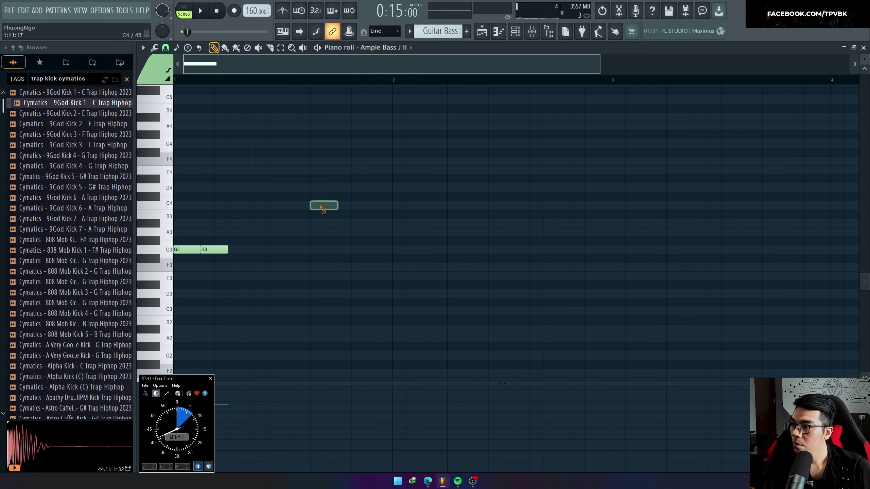
pyautogui.press('space')
pyautogui.press('space')
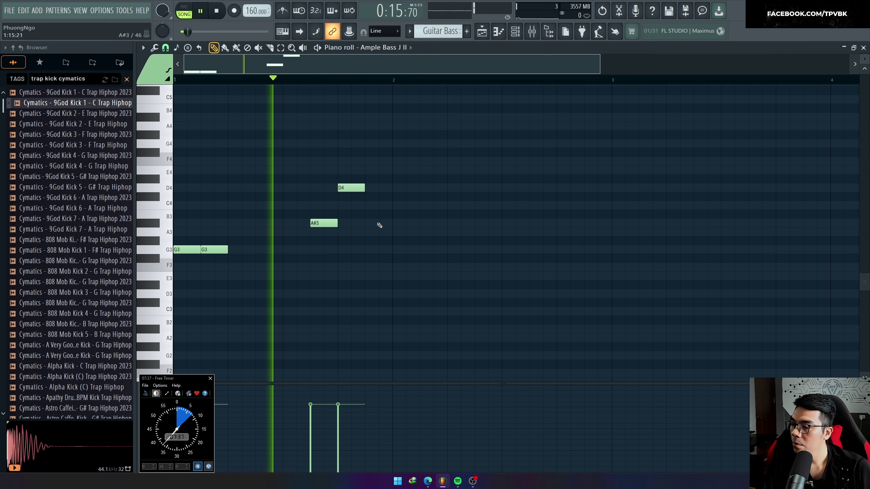
pyautogui.press('space')
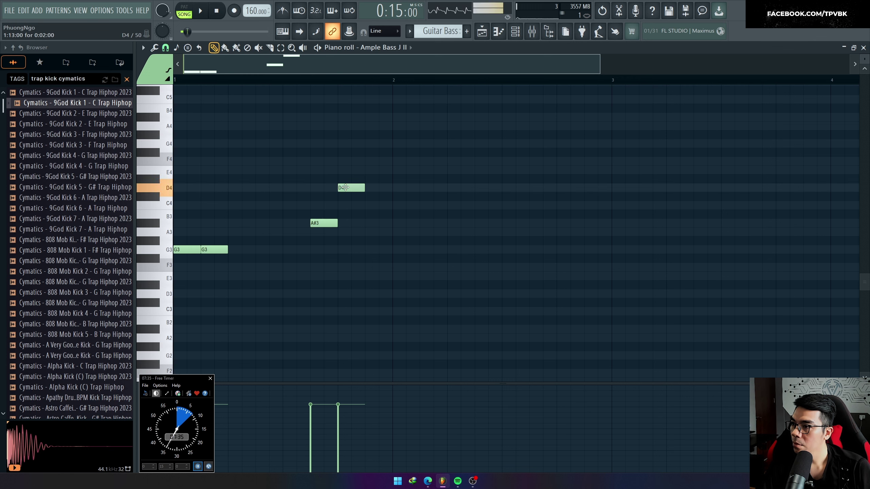
# Change the D4 note to G4, end bar 1 with a G3 note, and raise the A#3 note to E4
pyautogui.rightClick(324, 223)
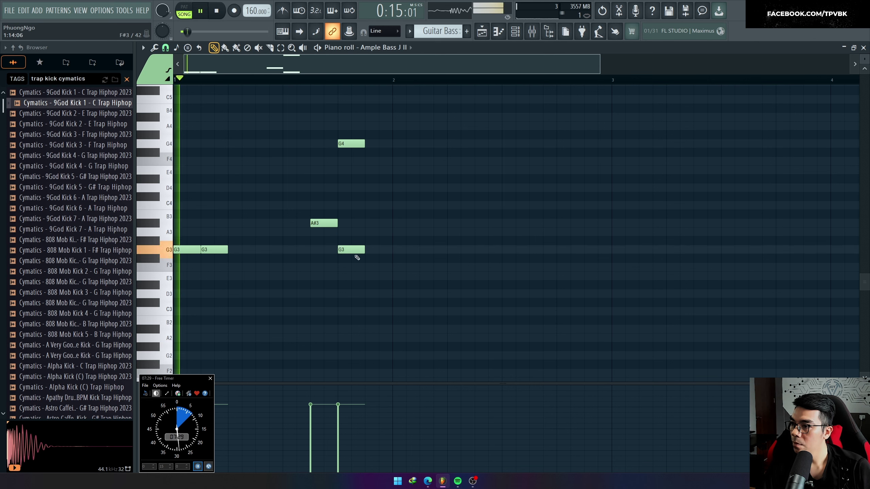
pyautogui.moveTo(356, 252); pyautogui.dragTo(384, 252)
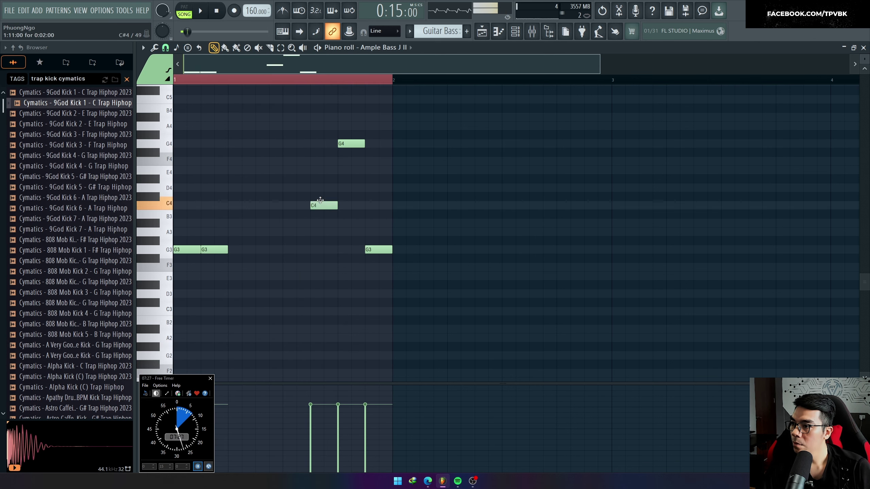
pyautogui.moveTo(320, 200); pyautogui.dragTo(321, 162)
# Try transposing all the bass notes up one semitone against the bass stem
pyautogui.hotkey('ctrl', 'a')
pyautogui.hotkey('shift', 'Up')
pyautogui.hotkey('ctrl', 'z')
pyautogui.hotkey('ctrl', 'd')
pyautogui.press('space')
pyautogui.hotkey('ctrl', 'a')
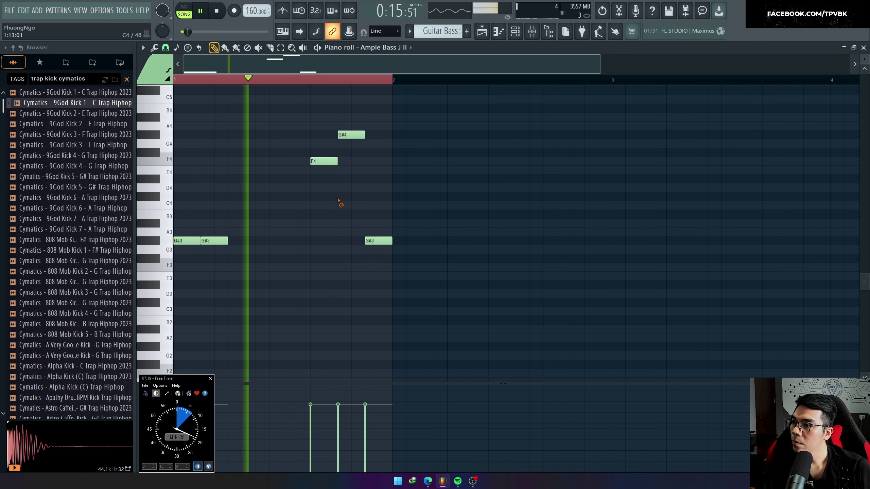
pyautogui.press('space')
pyautogui.hotkey('ctrl', 'z')
# Try other pitches for the note before G4 during playback and settle it on A3
pyautogui.click(326, 178)
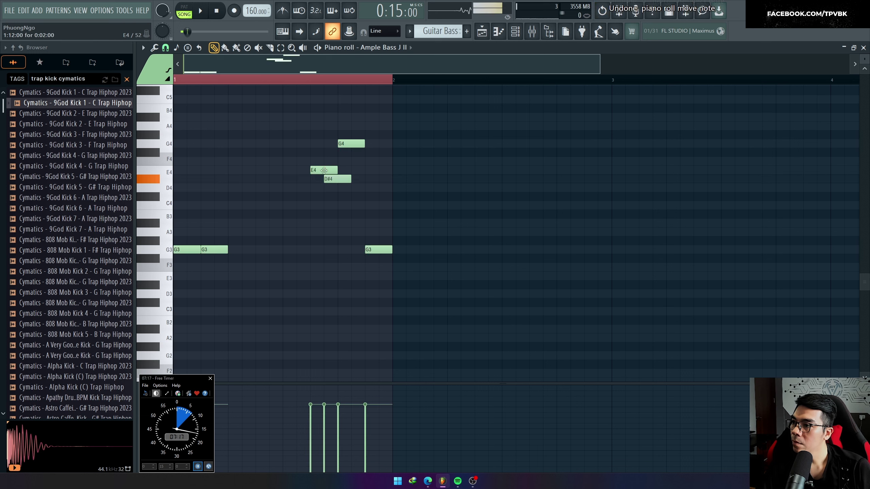
pyautogui.press('space')
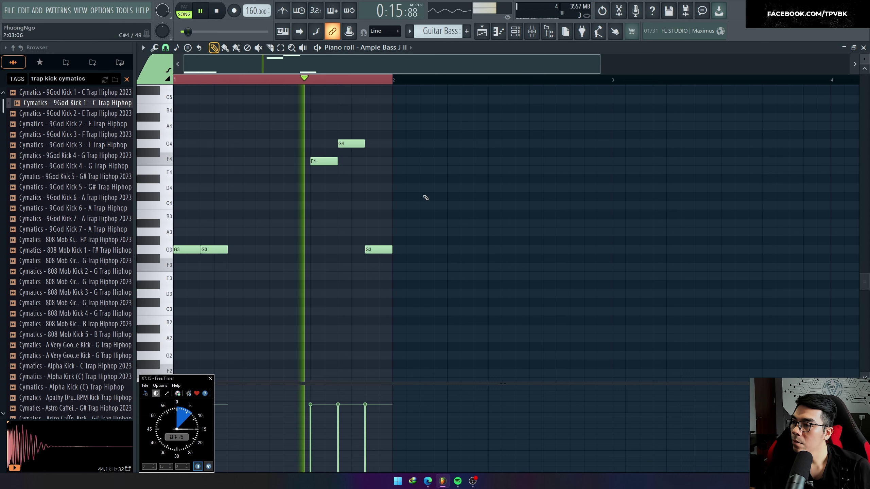
pyautogui.press('space')
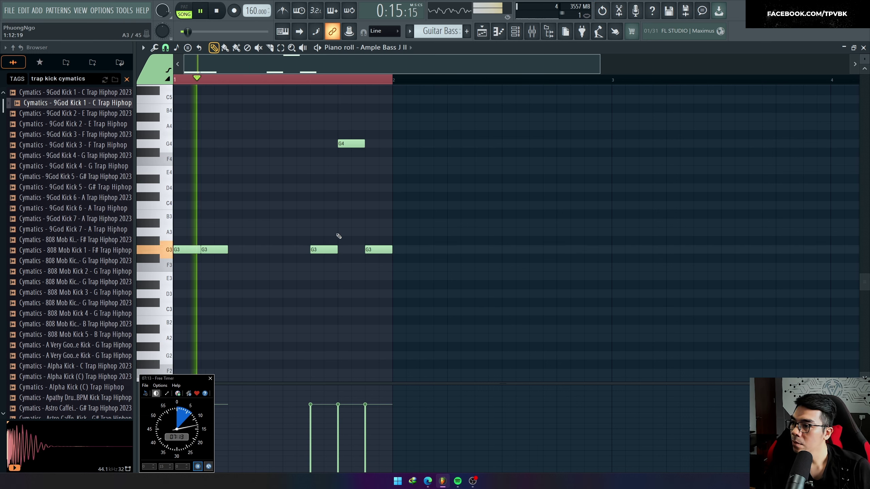
pyautogui.moveTo(322, 250); pyautogui.dragTo(322, 241)
pyautogui.press('space')
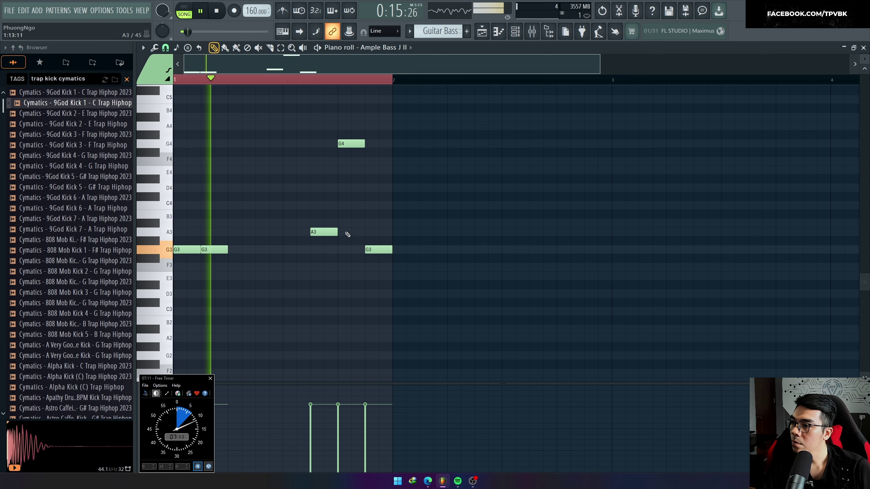
# Play the Guitar Bass riff alongside the bass stem from bar 11 and compare their rhythm
pyautogui.press('F5')
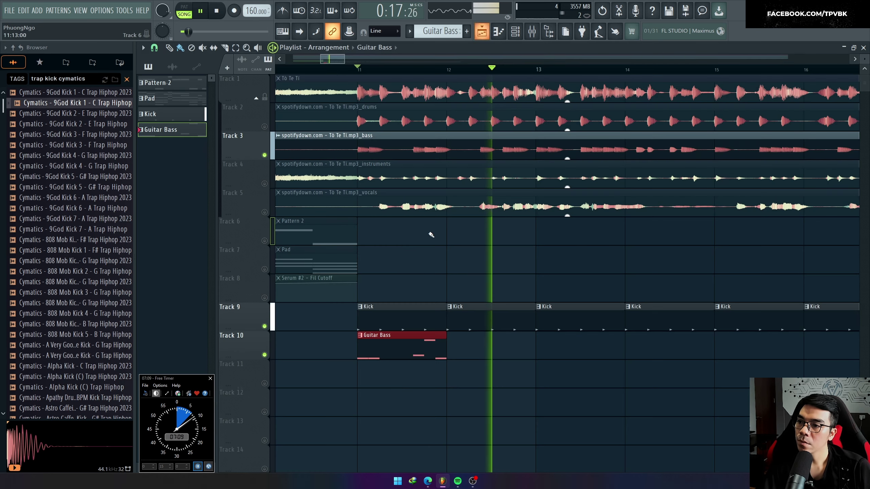
pyautogui.press('space')
pyautogui.press('space')
pyautogui.scroll(2, 453, 301)
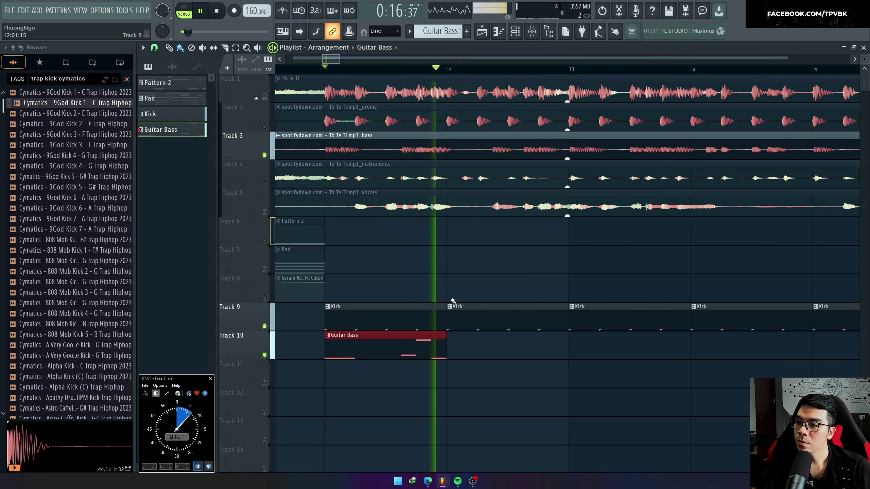
pyautogui.press('space')
pyautogui.doubleClick(422, 352)
pyautogui.press('space')
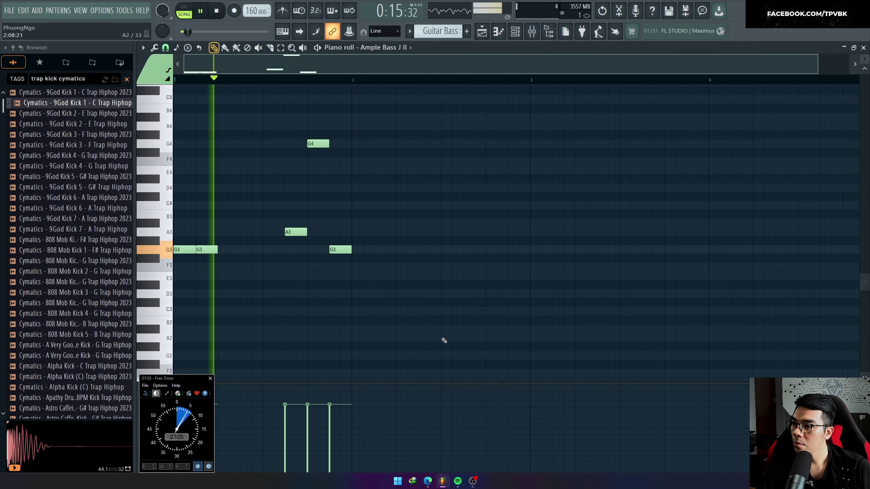
pyautogui.press('F5')
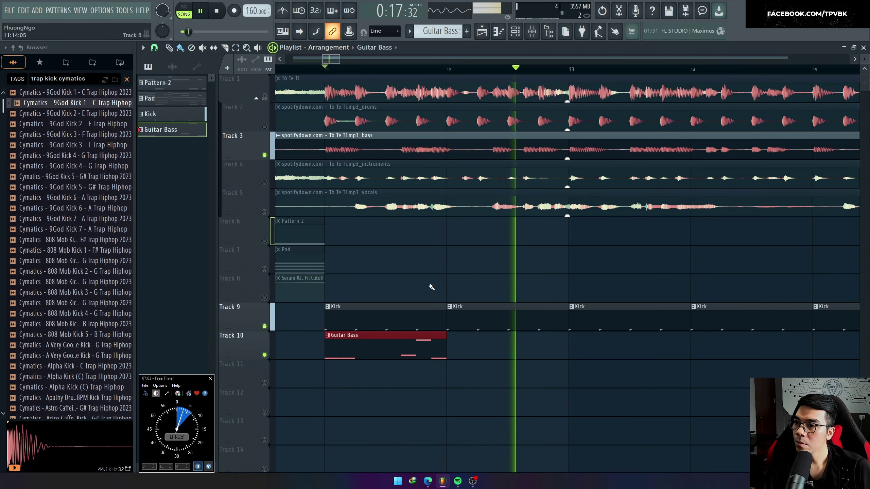
# Add two separate G3 notes around the middle of the Guitar Bass pattern's second bar and play it back
pyautogui.doubleClick(427, 349)
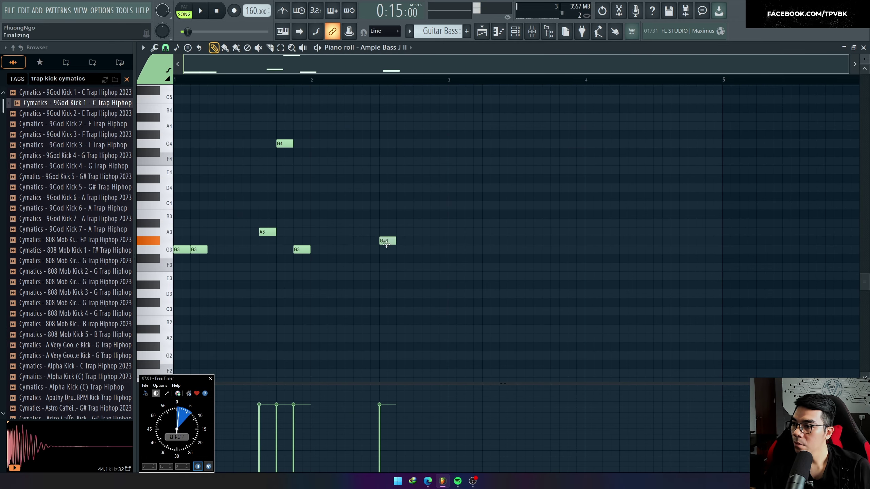
pyautogui.press('space')
pyautogui.press('F5')
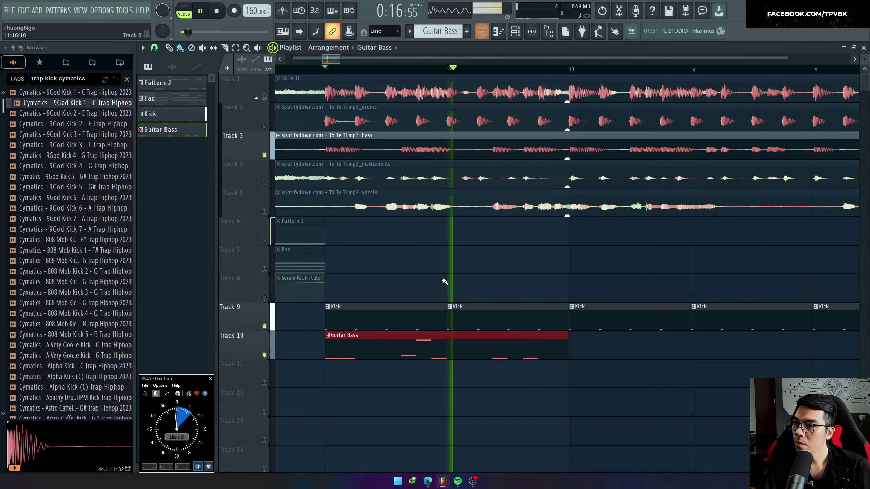
pyautogui.press('space')
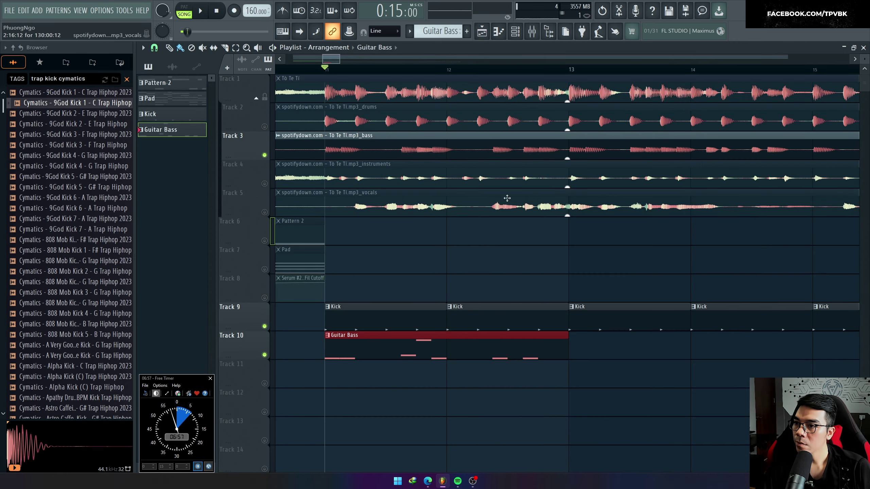
pyautogui.press('space')
pyautogui.press('space')
# Unmute the drums, instruments and vocals stems and play them together with the bass stem and recreated parts
pyautogui.click(264, 126)
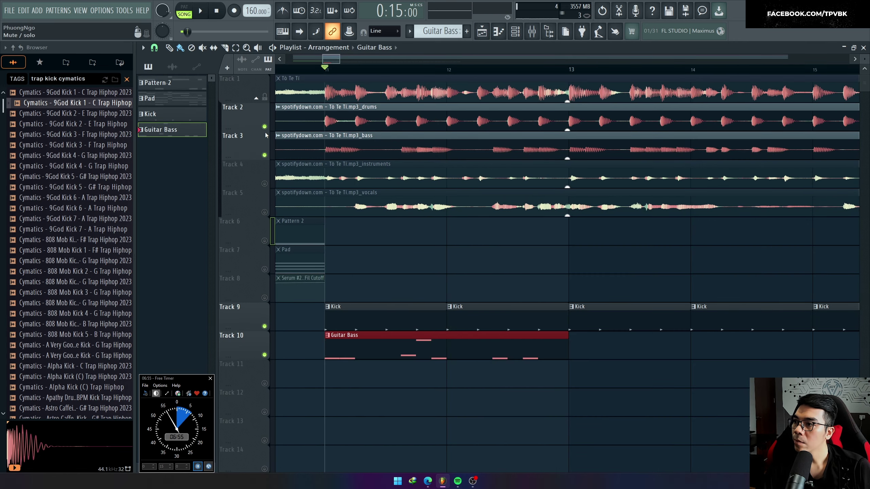
pyautogui.press('space')
pyautogui.click(264, 184)
pyautogui.press('space')
pyautogui.click(264, 212)
pyautogui.press('space')
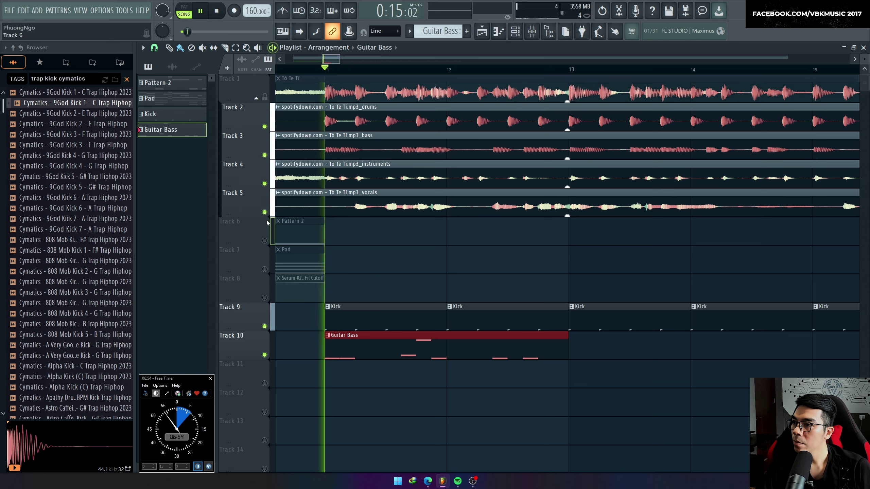
# Mute the Guitar Bass and vocals stem tracks, unmute the full song track and play it briefly from bar 11
pyautogui.press('space')
pyautogui.click(264, 355)
pyautogui.click(265, 98)
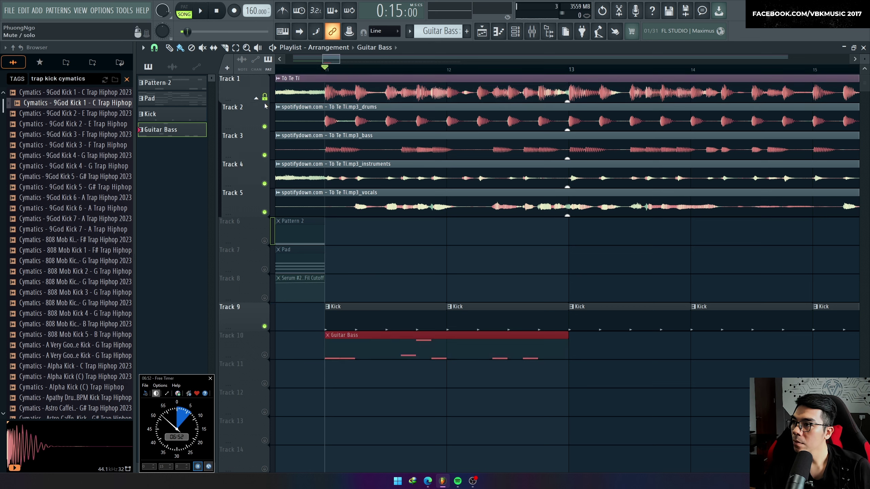
pyautogui.click(264, 213)
pyautogui.press('space')
pyautogui.press('space')
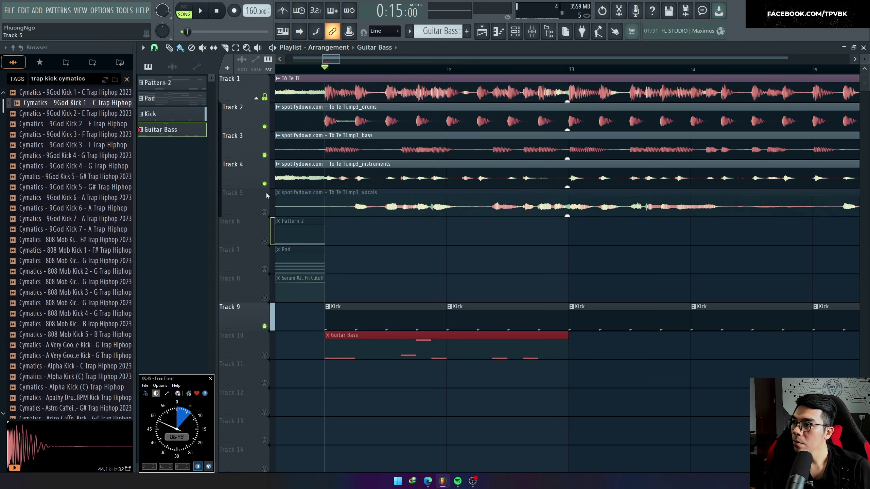
# Mute the full song track and play the drums, bass and instruments stems with the kick from bar 11
pyautogui.click(265, 97)
pyautogui.press('space')
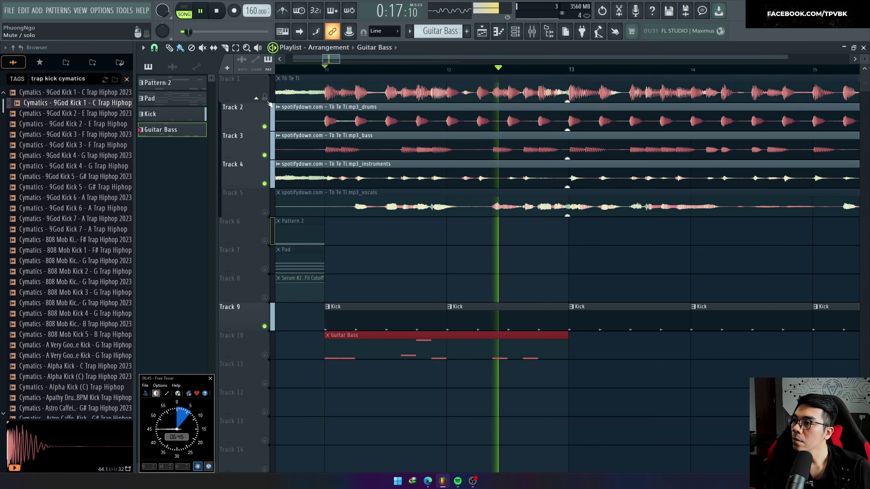
pyautogui.press('space')
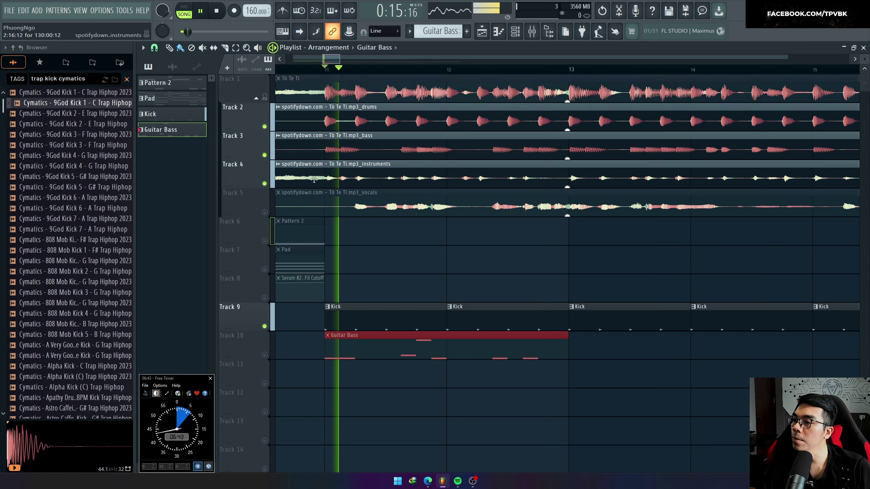
pyautogui.press('space')
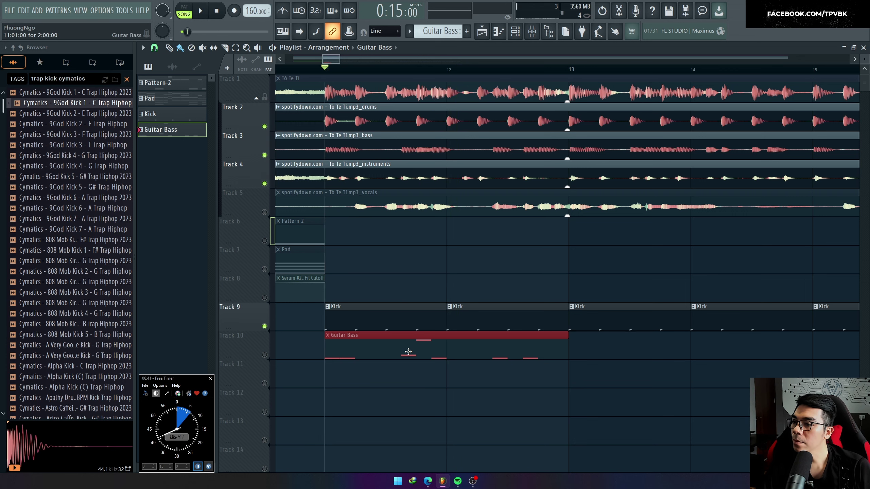
# Raise the last three G3 notes of the Guitar Bass riff to C4 and return to the arrangement during playback
pyautogui.doubleClick(408, 352)
pyautogui.press('space')
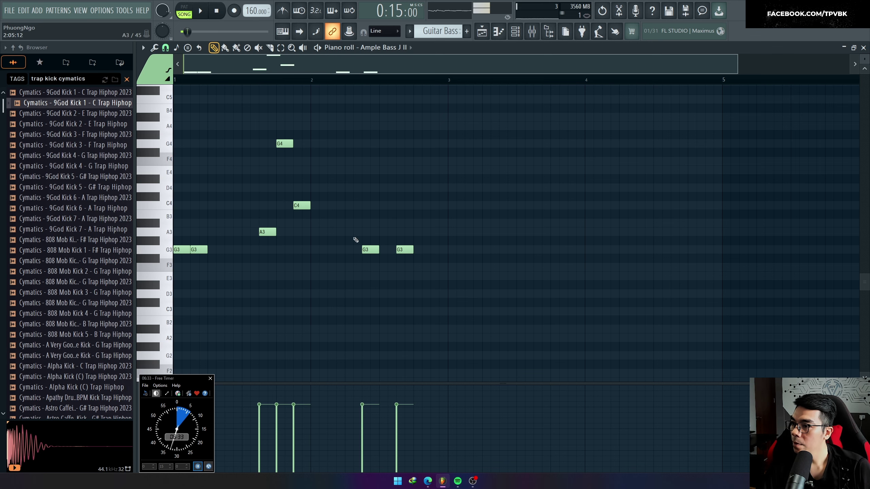
pyautogui.press('space')
pyautogui.press('F5')
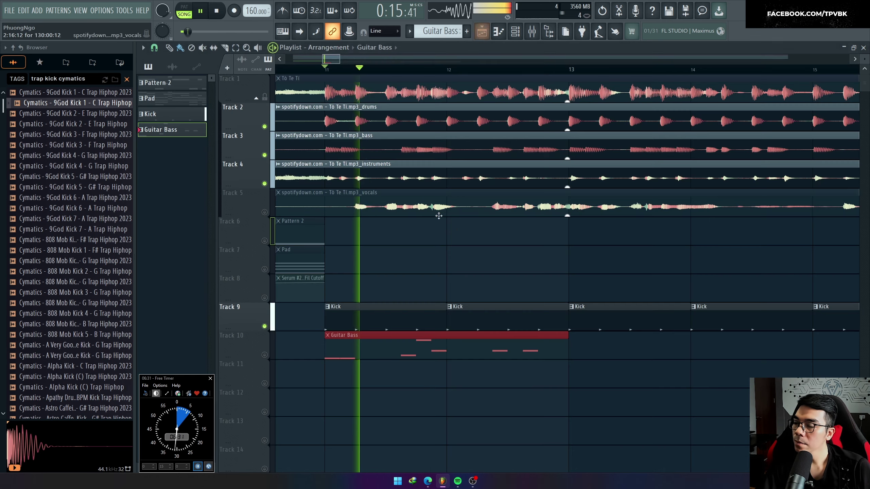
# Unmute the Guitar Bass track and play the riff together with the drums, bass and instruments stems
pyautogui.scroll(-3, 427, 316)
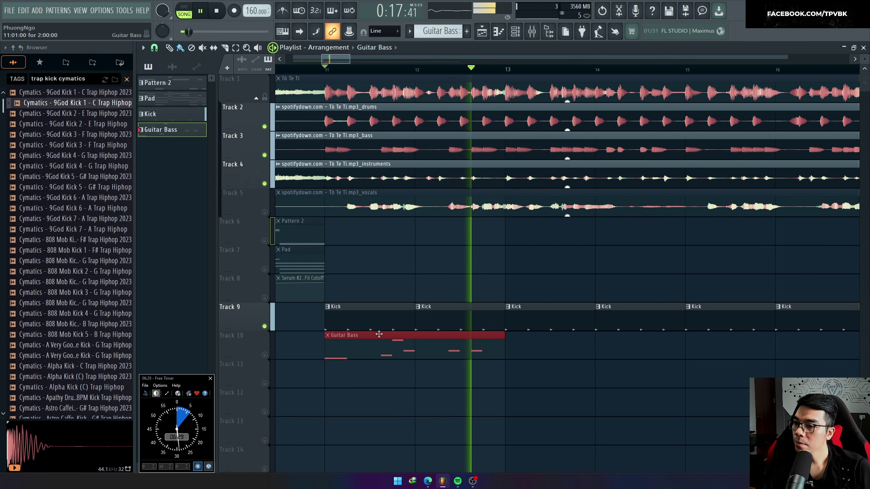
pyautogui.press('space')
pyautogui.click(265, 355)
pyautogui.press('space')
pyautogui.press('F7')
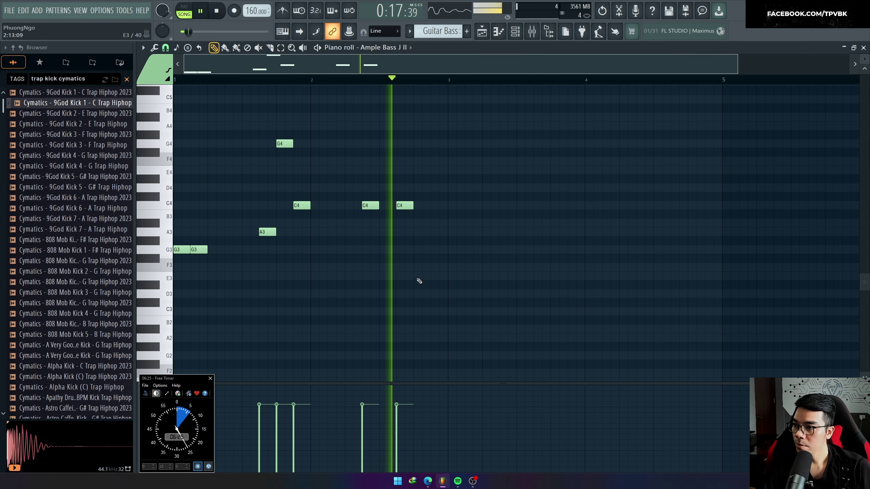
pyautogui.press('F5')
pyautogui.press('space')
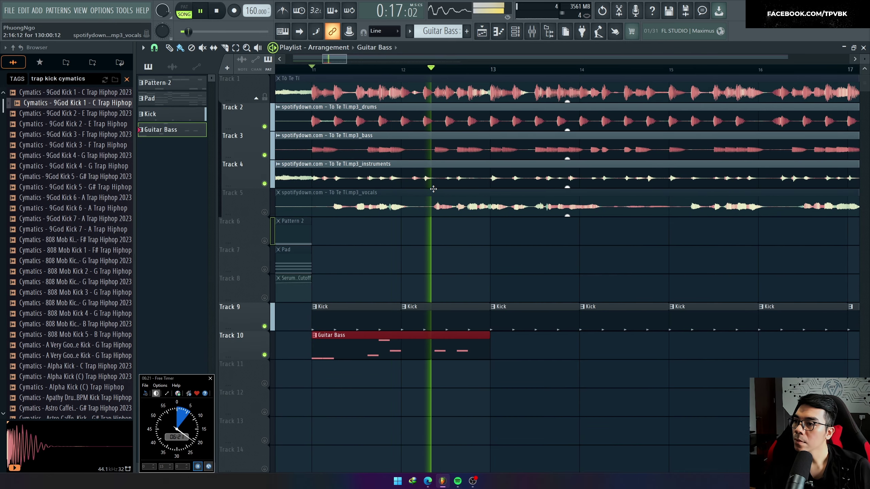
# Mute the bass stem and play the Guitar Bass riff in its place from bar 11
pyautogui.press('space')
pyautogui.click(265, 155)
pyautogui.press('space')
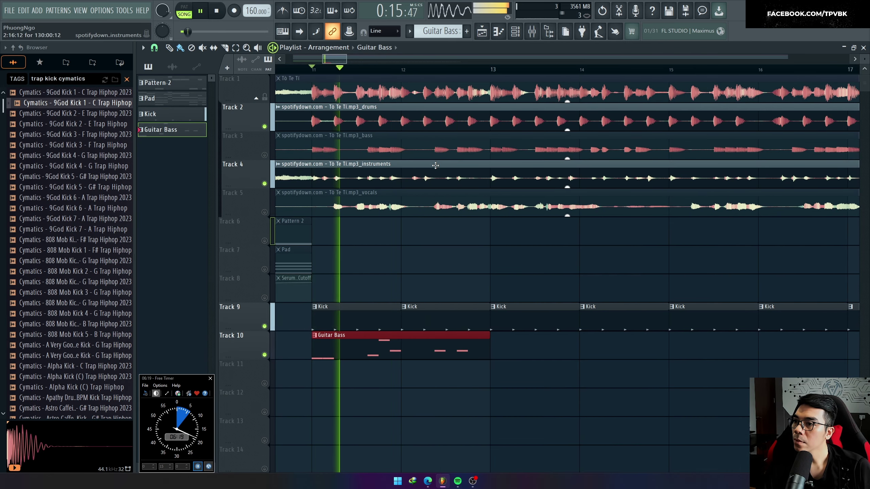
# Duplicate all notes of the two-bar Guitar Bass riff into bars 3 and 4 of its pattern
pyautogui.doubleClick(382, 337)
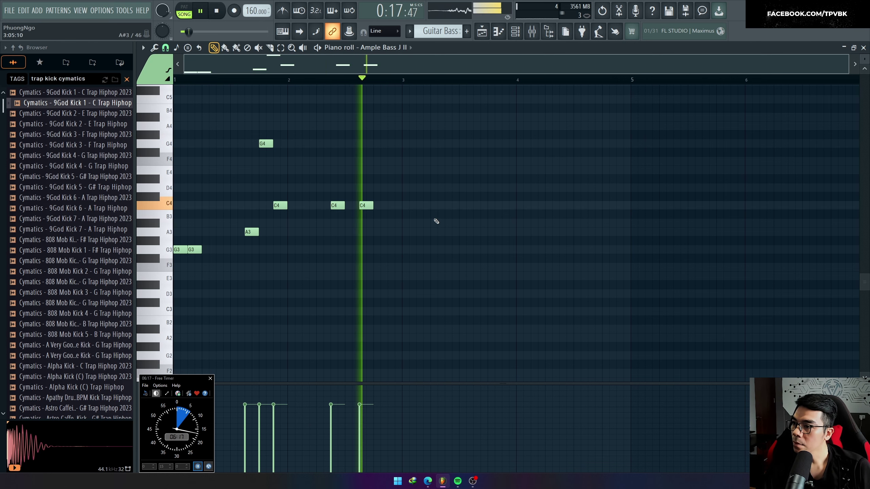
pyautogui.press('space')
pyautogui.hotkey('ctrl', 'a')
pyautogui.hotkey('ctrl', 'b')
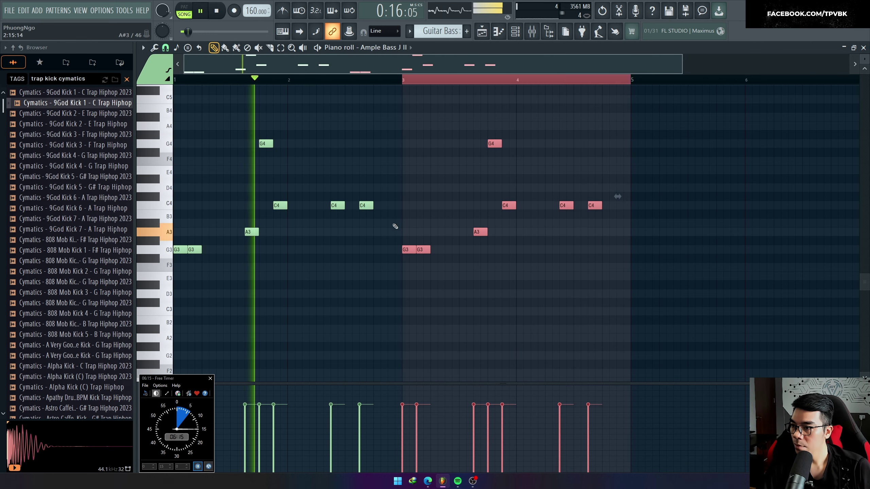
# Lower the copied riff's five notes in bar 3 by two semitones, starting on F3, and play the arrangement
pyautogui.moveTo(404, 271); pyautogui.dragTo(444, 241)
pyautogui.press('space')
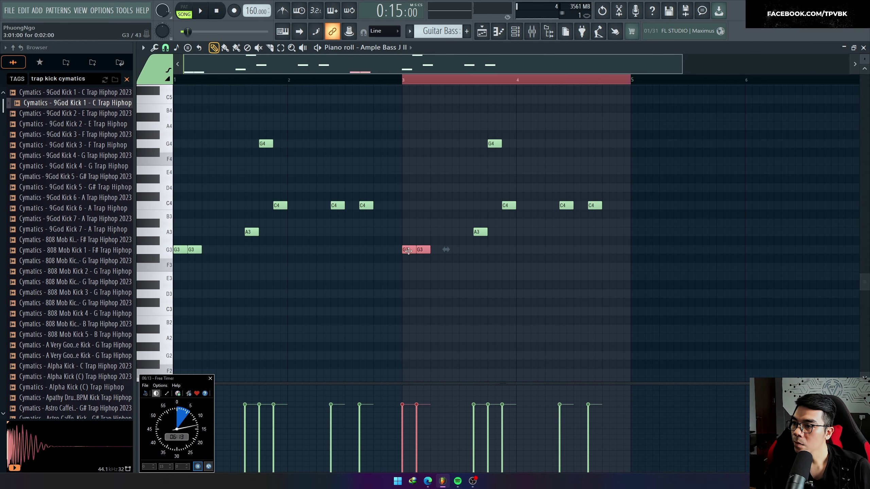
pyautogui.moveTo(398, 268); pyautogui.dragTo(508, 118)
pyautogui.press('space')
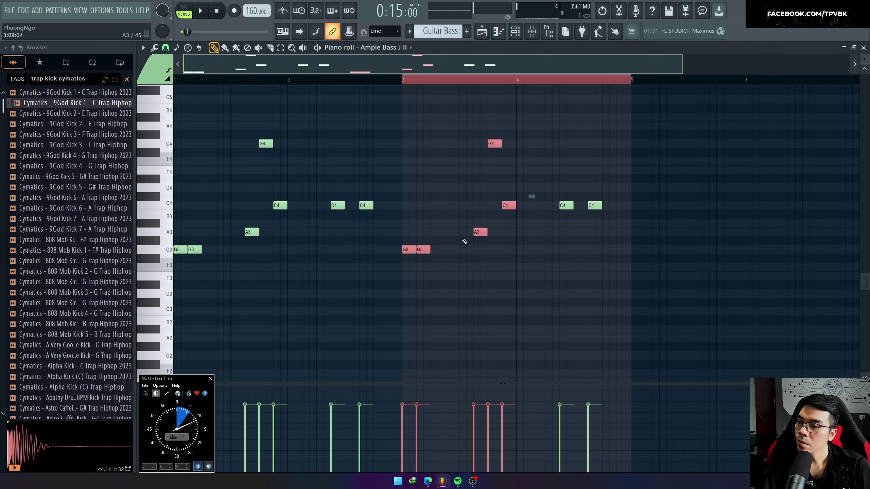
pyautogui.press('space')
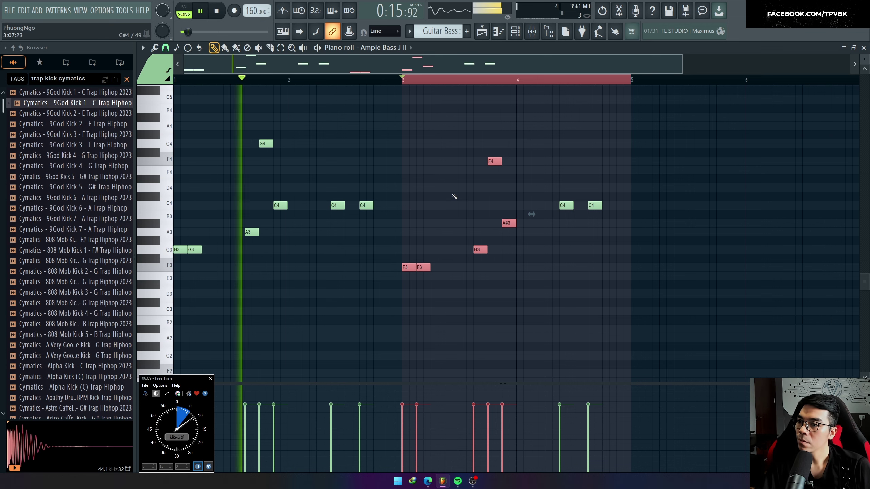
pyautogui.press('F5')
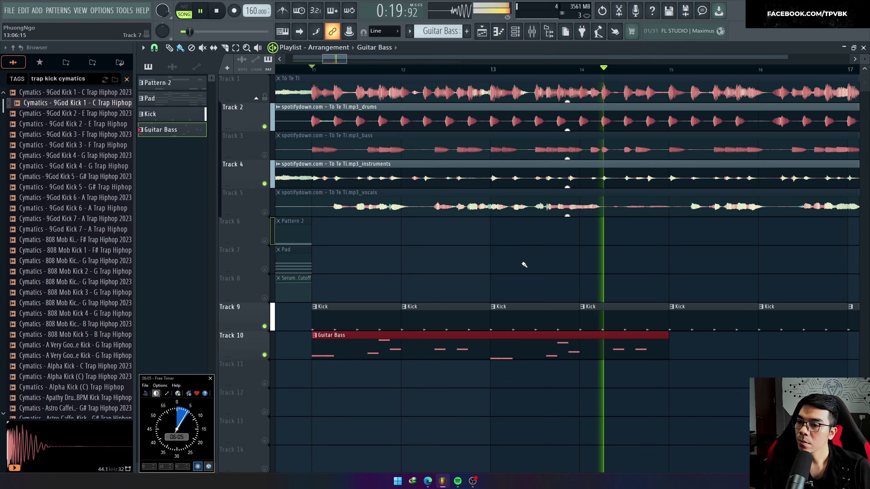
pyautogui.press('space')
pyautogui.press('space')
# Raise the A#3 note at the end of the Guitar Bass pattern's third bar to D4 and play from bar 13
pyautogui.click(491, 69)
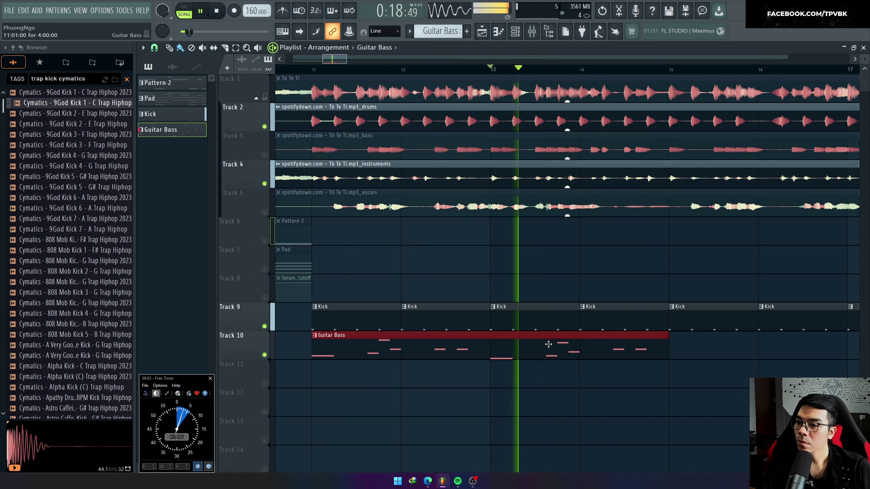
pyautogui.doubleClick(549, 344)
pyautogui.scroll(2, 442, 285)
pyautogui.press('space')
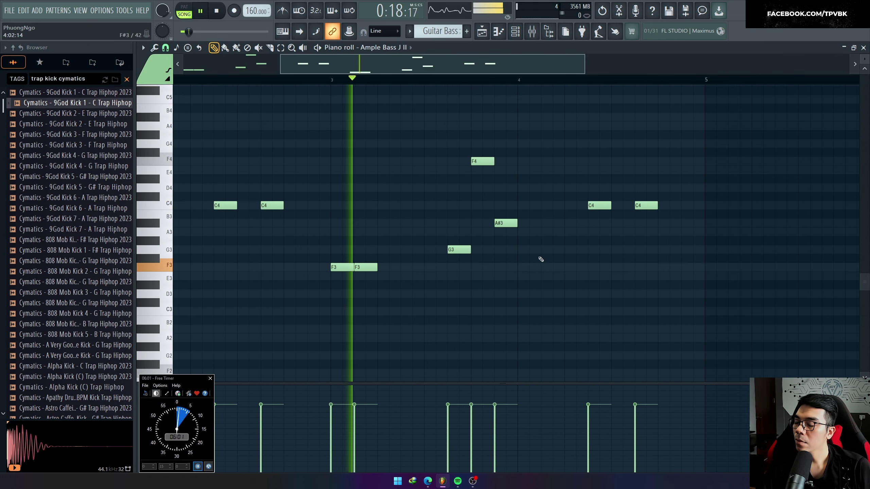
pyautogui.press('space')
pyautogui.scroll(-2, 504, 225)
pyautogui.press('space')
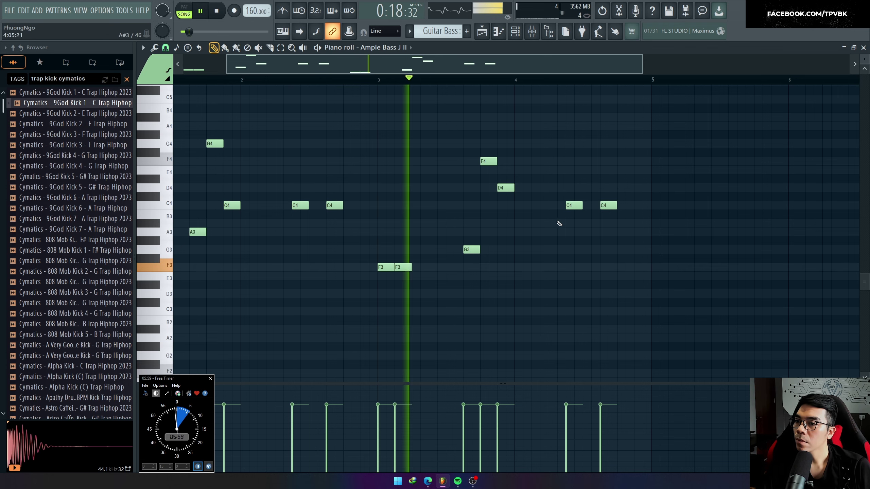
# Raise both C4 notes in the fourth bar of the Guitar Bass pattern to D4 and play from bar 13
pyautogui.press('space')
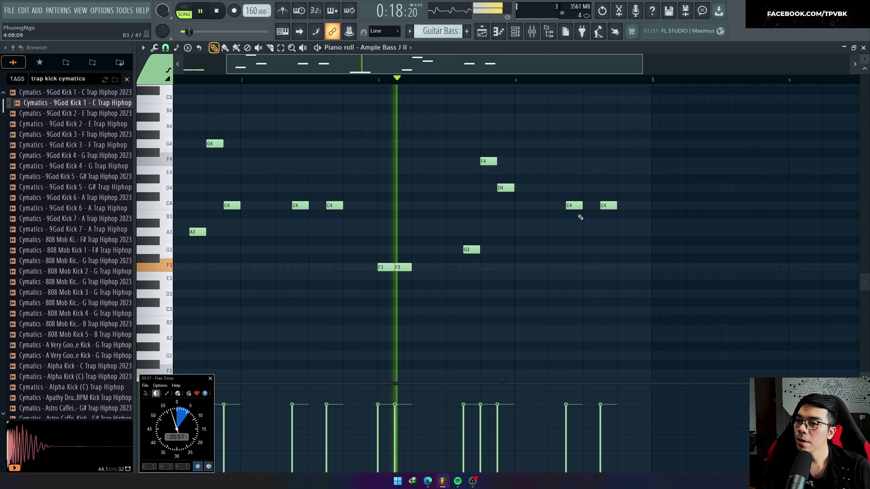
pyautogui.moveTo(576, 206); pyautogui.dragTo(610, 189)
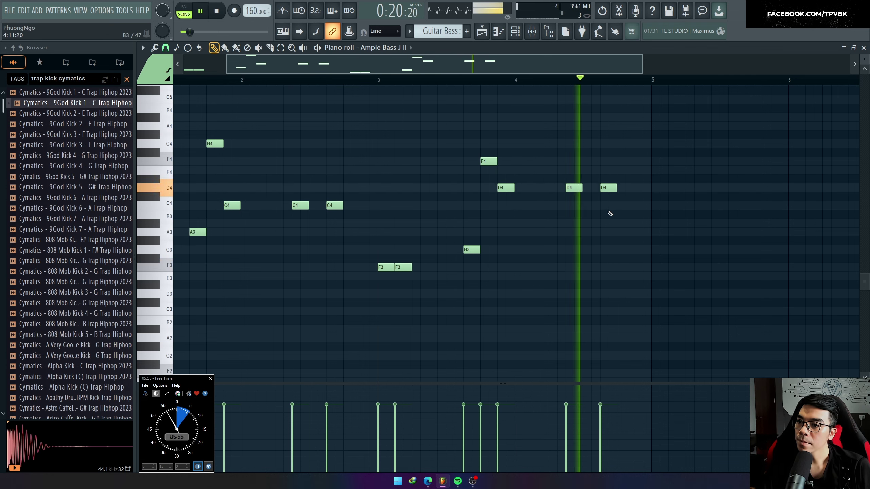
pyautogui.press('F5')
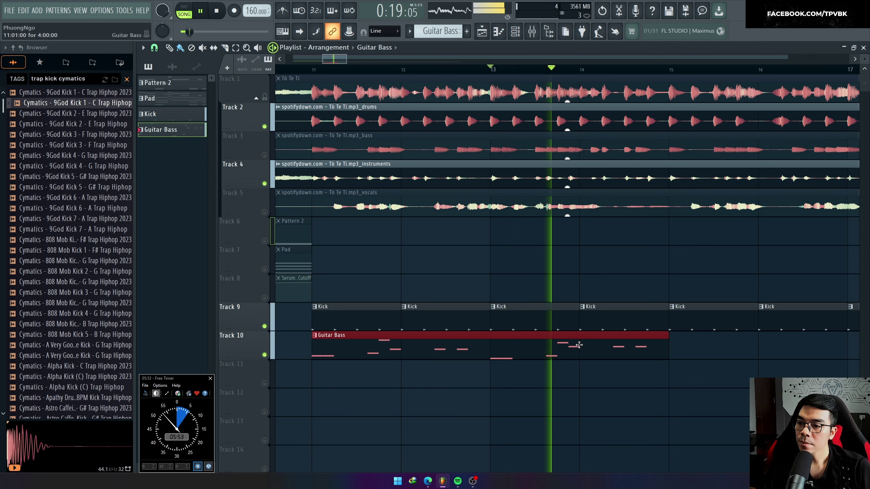
pyautogui.press('space')
pyautogui.press('space')
pyautogui.press('space')
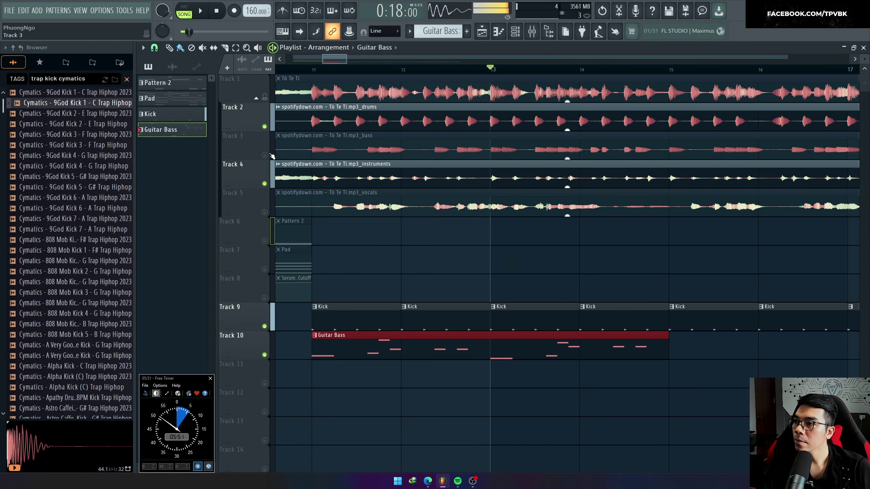
# Solo the bass stem, play it from bar 13 and re-enable the Guitar Bass track beside it
pyautogui.rightClick(265, 155)
pyautogui.press('space')
pyautogui.press('space')
pyautogui.click(265, 356)
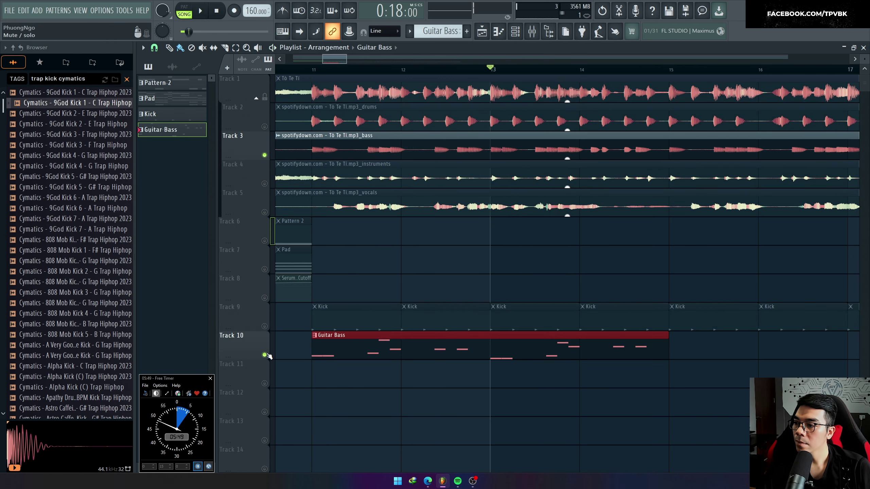
# Add a C4 note just before the third bar's G3 in the Guitar Bass pattern and raise that G3 to A3
pyautogui.doubleClick(469, 355)
pyautogui.press('space')
pyautogui.scroll(-2, 441, 327)
pyautogui.scroll(2, 432, 319)
pyautogui.press('space')
pyautogui.scroll(1, 378, 207)
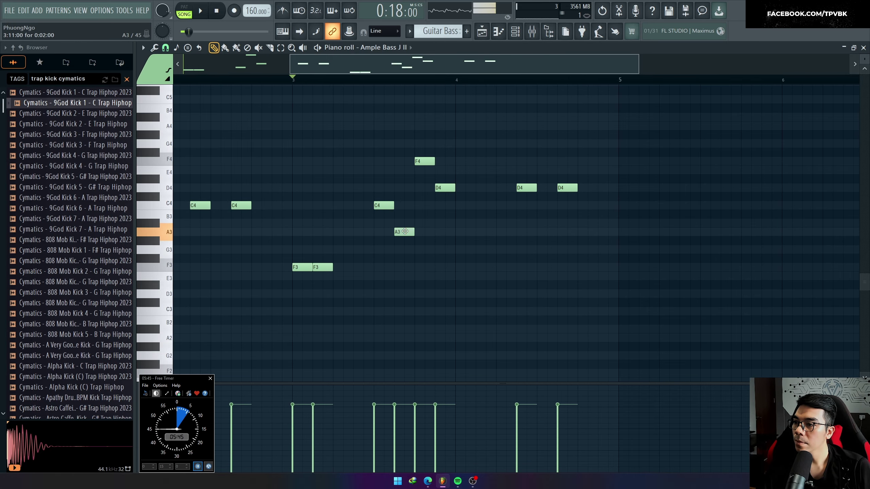
# Lower the third bar's F4 note to C4 and its D4 note to A3, and play against the bass stem
pyautogui.press('space')
pyautogui.press('space')
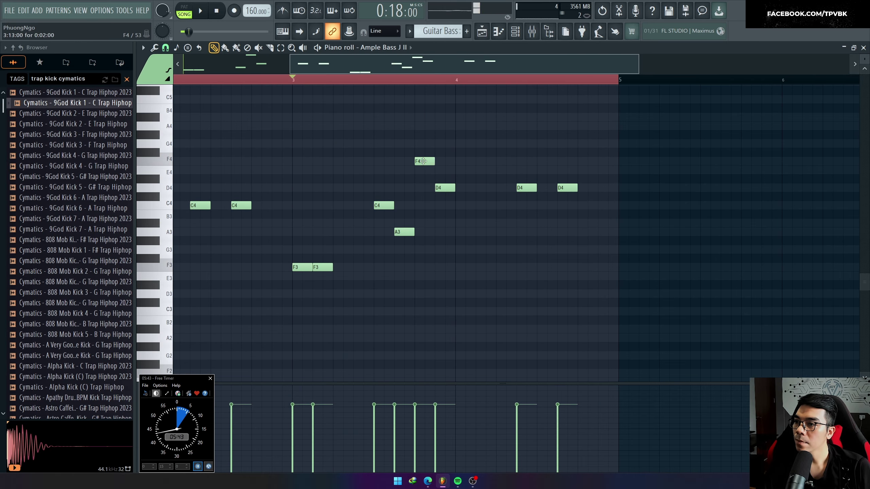
pyautogui.press('space')
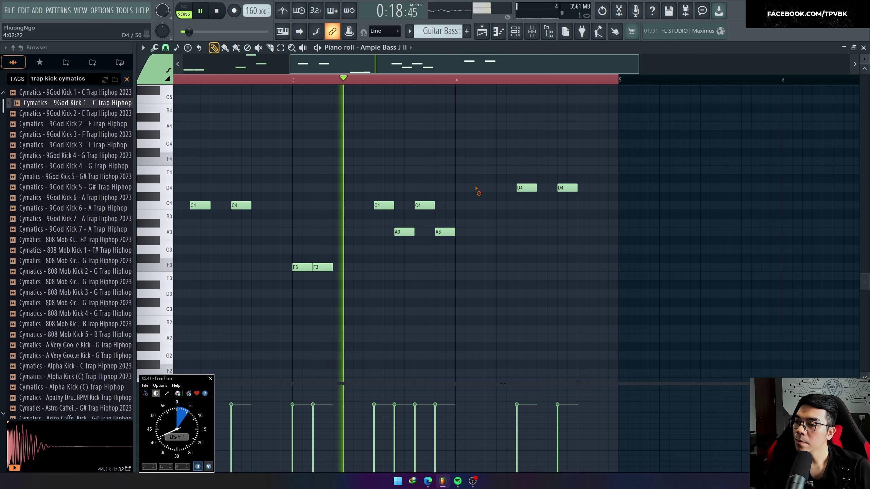
pyautogui.press('F5')
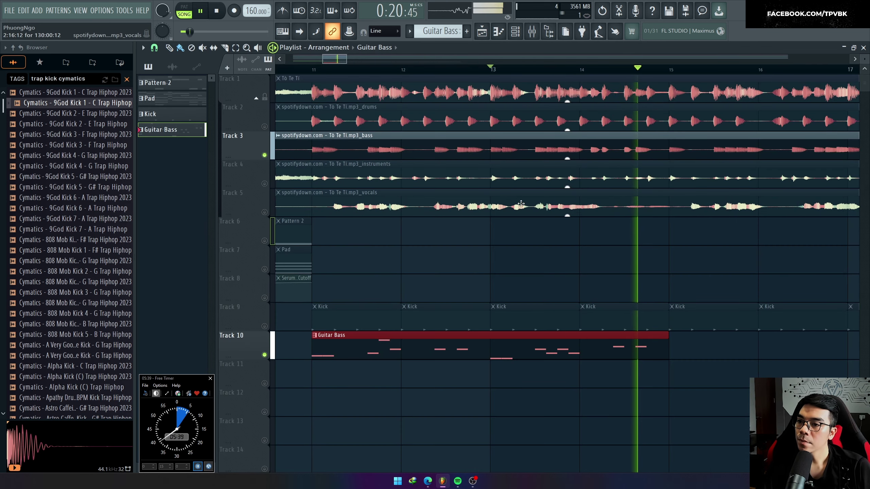
# Delete the two D4 notes in the fourth bar of the Guitar Bass pattern and listen to the bass stem there
pyautogui.doubleClick(601, 349)
pyautogui.press('space')
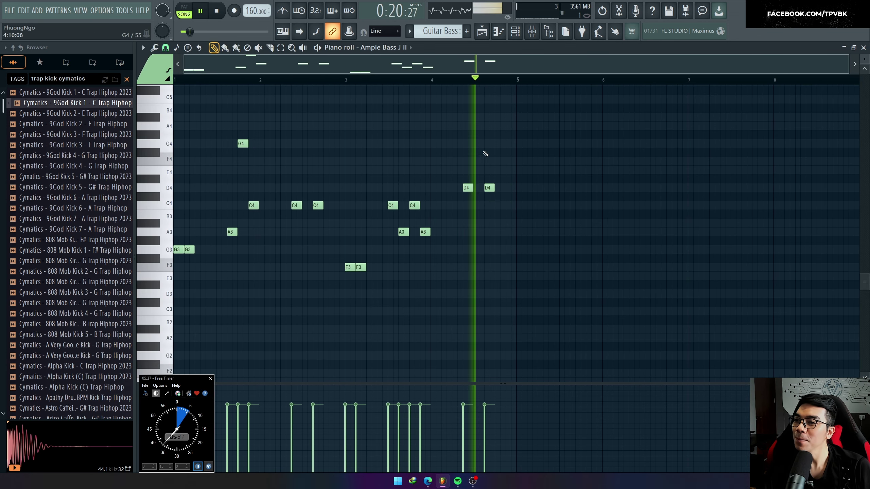
pyautogui.press('space')
pyautogui.rightClick(454, 188)
pyautogui.rightClick(483, 188)
pyautogui.press('F5')
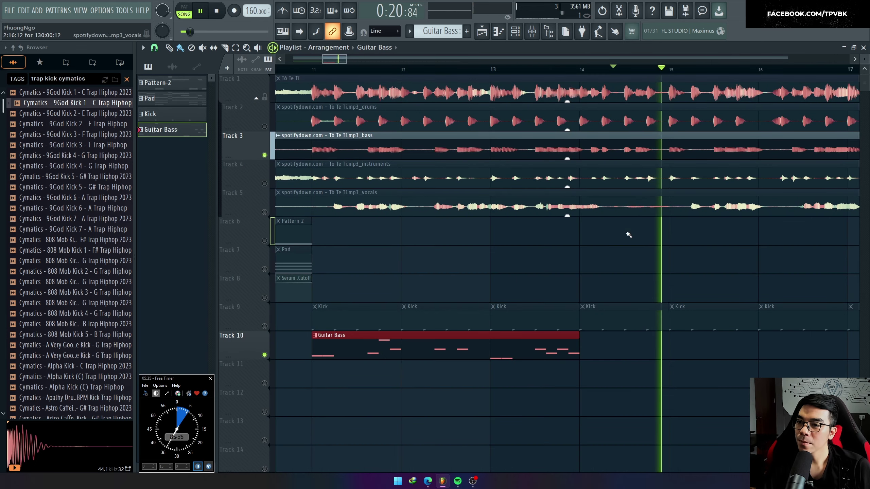
# Add two separate F4 notes in the first half of the Guitar Bass pattern's fourth bar, checking against playback from bar 13
pyautogui.click(491, 70)
pyautogui.doubleClick(531, 337)
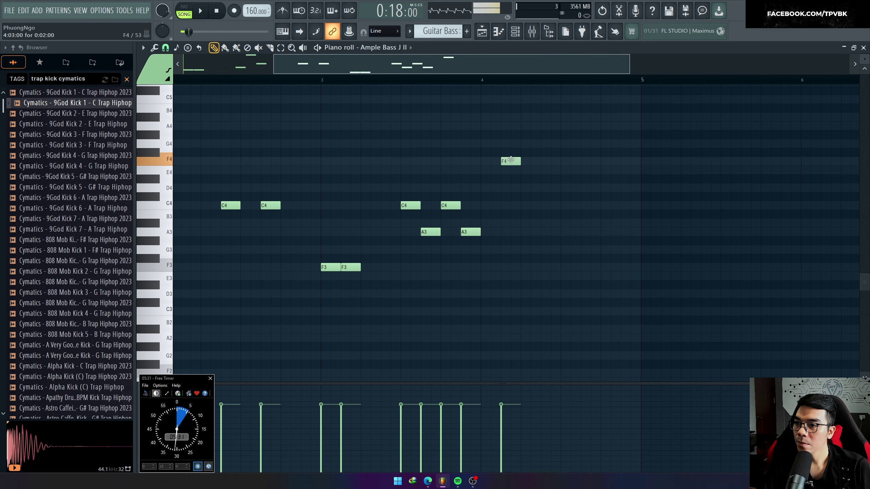
pyautogui.press('space')
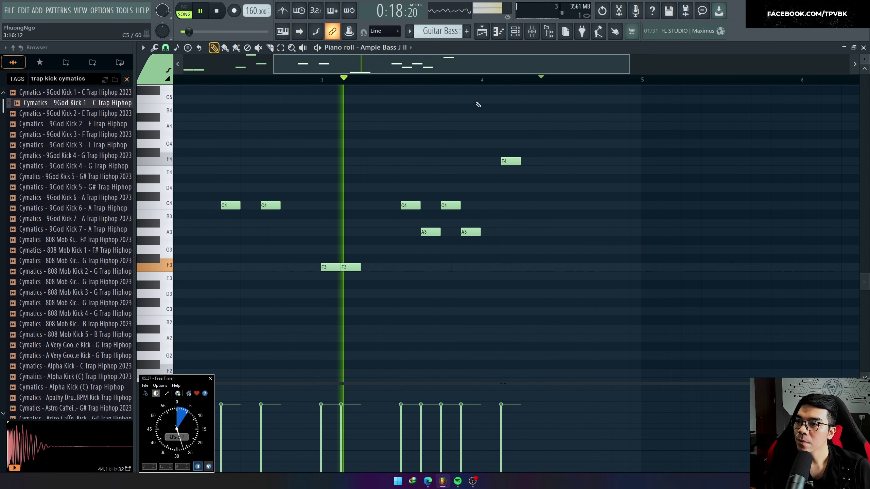
pyautogui.rightClick(511, 161)
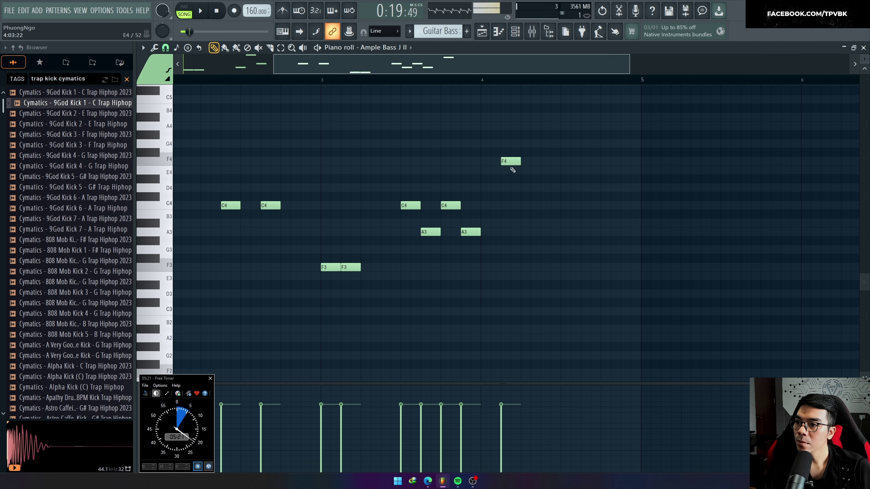
pyautogui.click(549, 161)
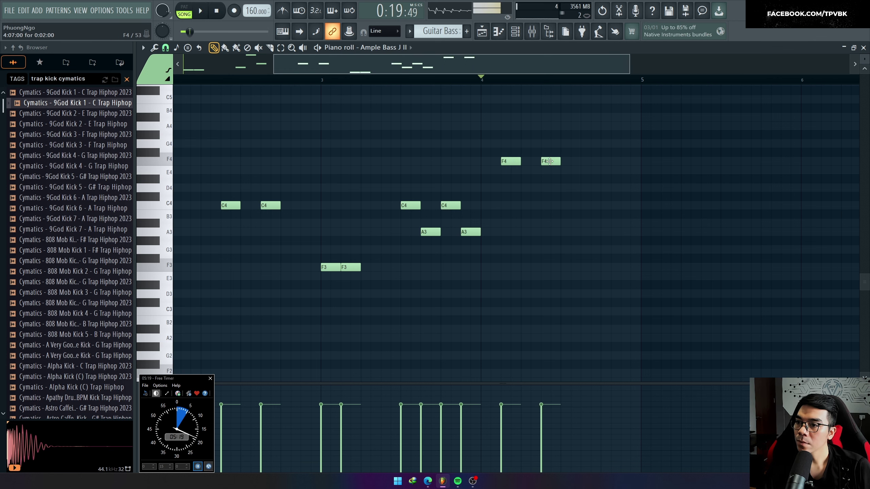
# Add a third F4 and a following D4 in the second half of the fourth bar, trying G4 for the earlier notes in playback
pyautogui.press('space')
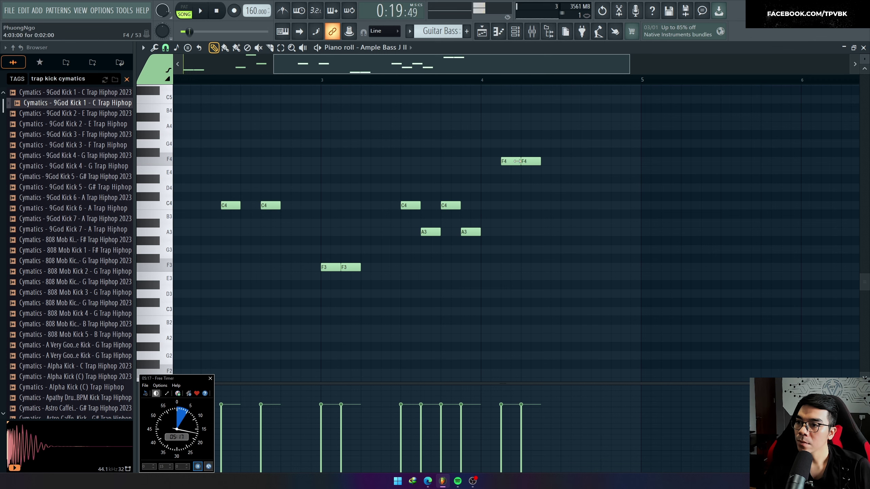
pyautogui.press('space')
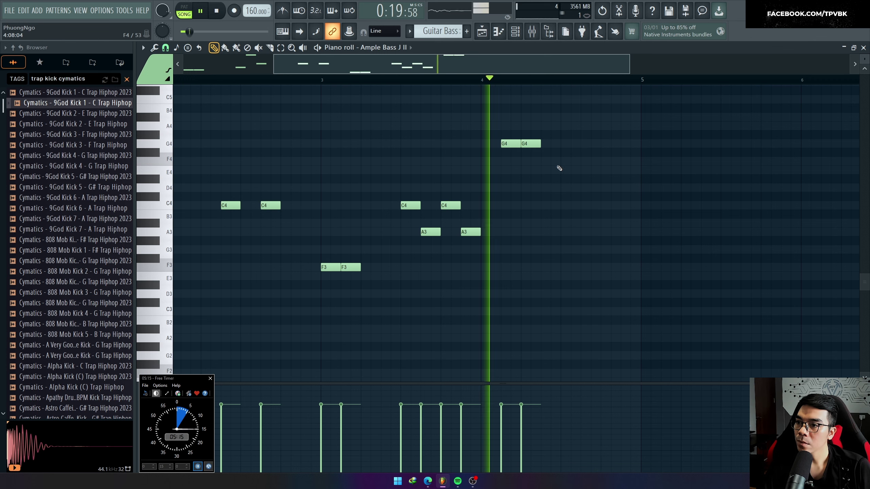
pyautogui.press('space')
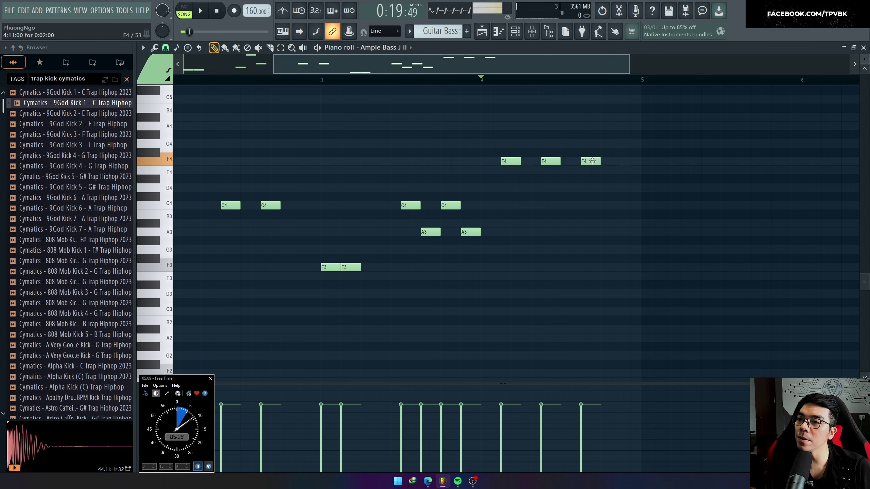
pyautogui.press('space')
pyautogui.hotkey('ctrl', 'a')
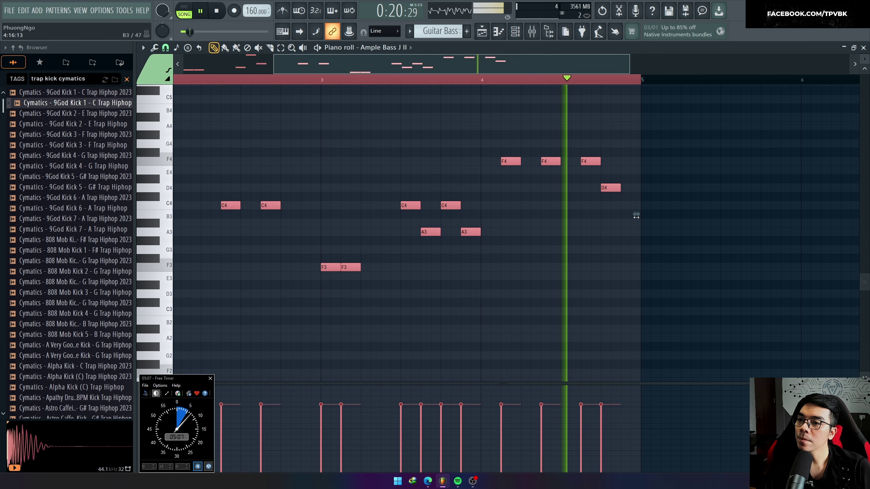
pyautogui.hotkey('ctrl', 'd')
pyautogui.press('space')
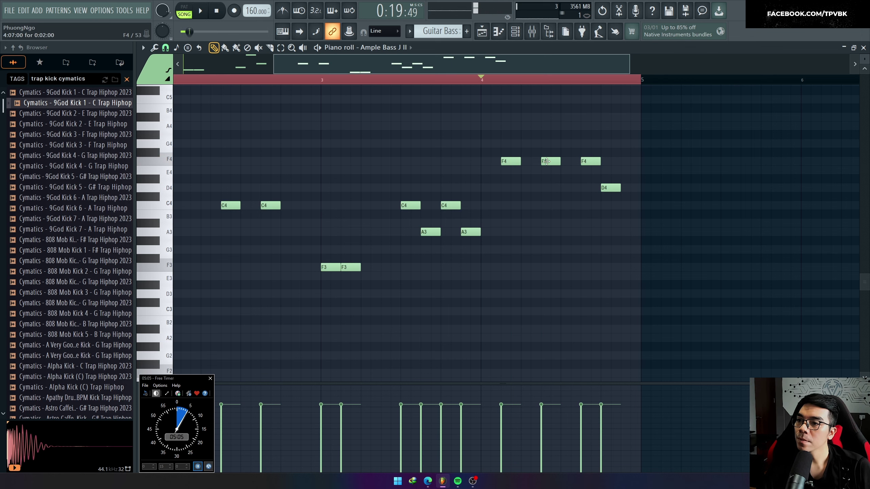
# Place the fourth bar's first two F4 notes side by side and follow the last F4 with two consecutive D4 notes
pyautogui.press('space')
pyautogui.press('space')
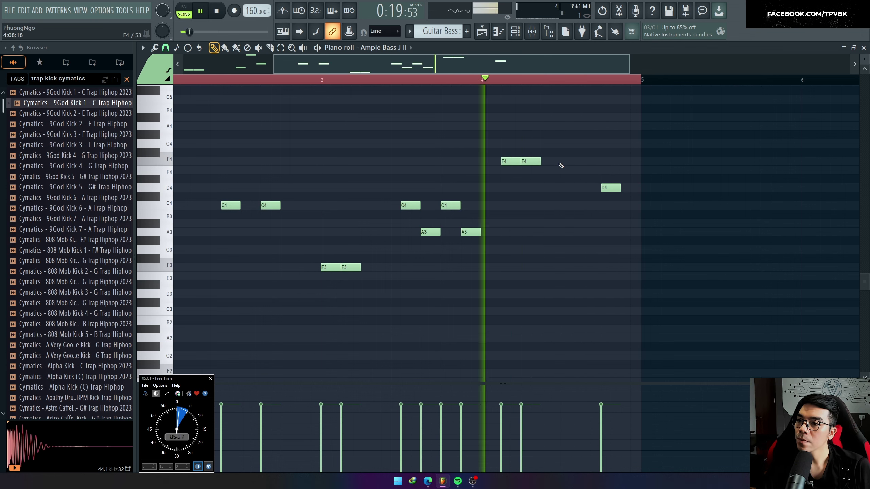
pyautogui.press('F5')
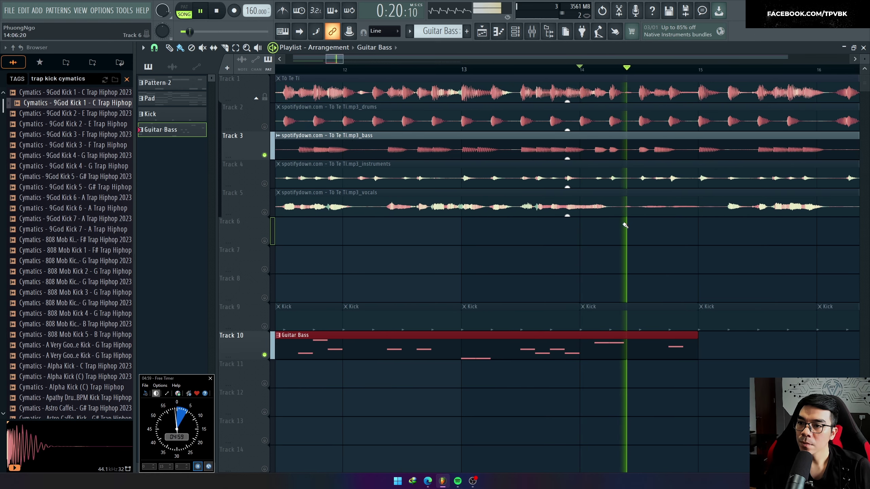
pyautogui.press('space')
pyautogui.doubleClick(647, 346)
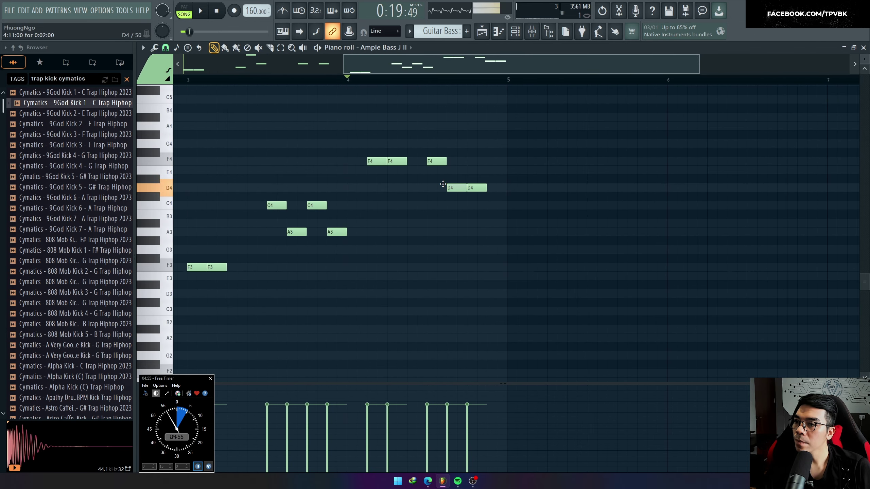
pyautogui.press('space')
pyautogui.press('F5')
pyautogui.press('space')
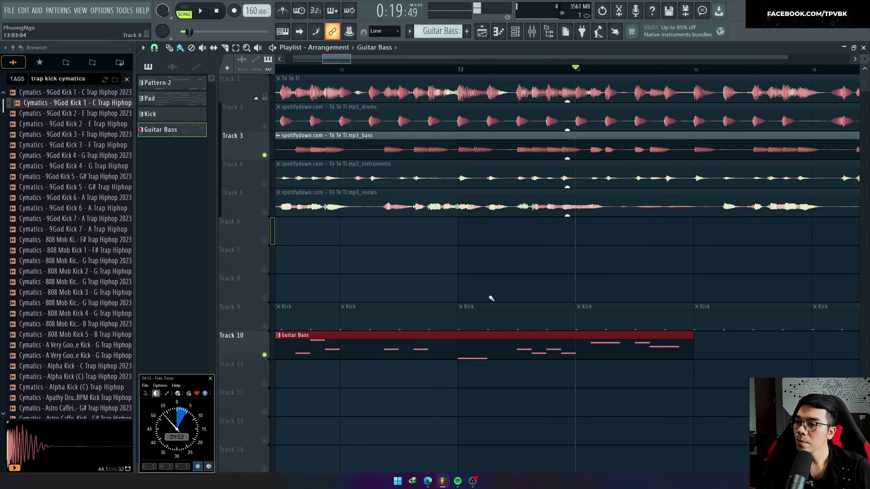
# Unmute the vocals track, mute the bass stem, and play the Guitar Bass riff with the kick from bar 11
pyautogui.scroll(-3, 461, 301)
pyautogui.click(264, 212)
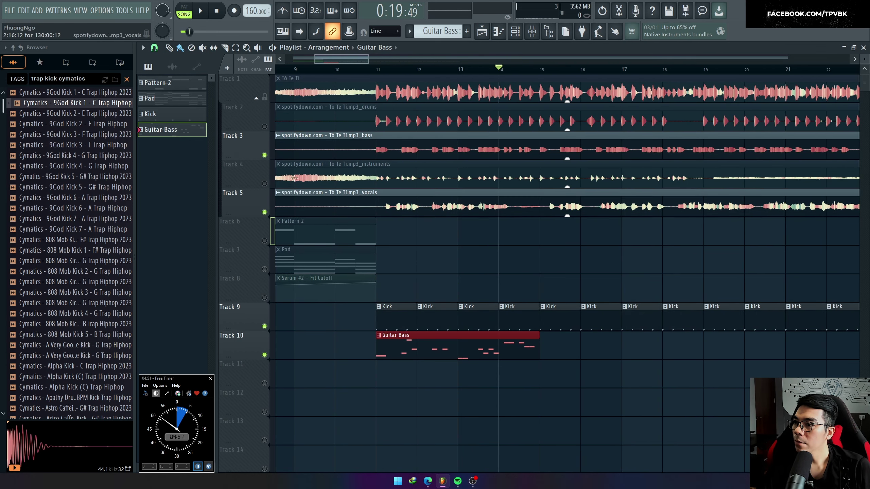
pyautogui.scroll(2, 425, 249)
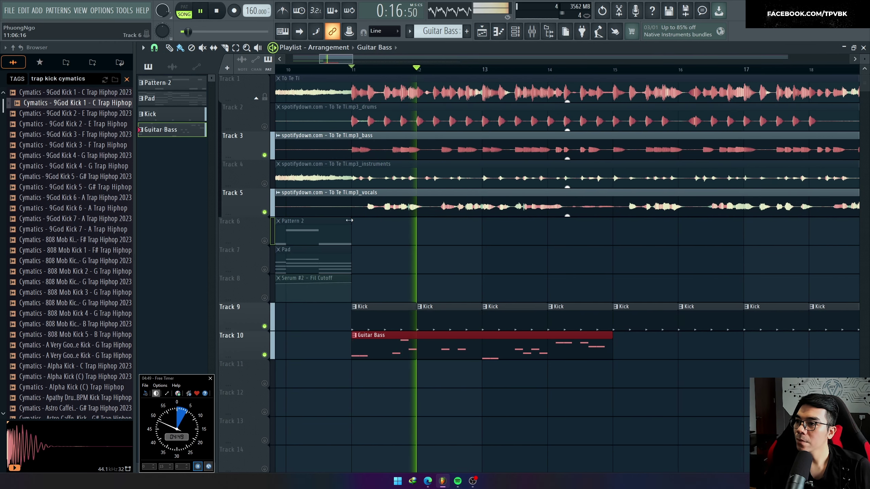
pyautogui.press('space')
pyautogui.click(264, 156)
pyautogui.press('space')
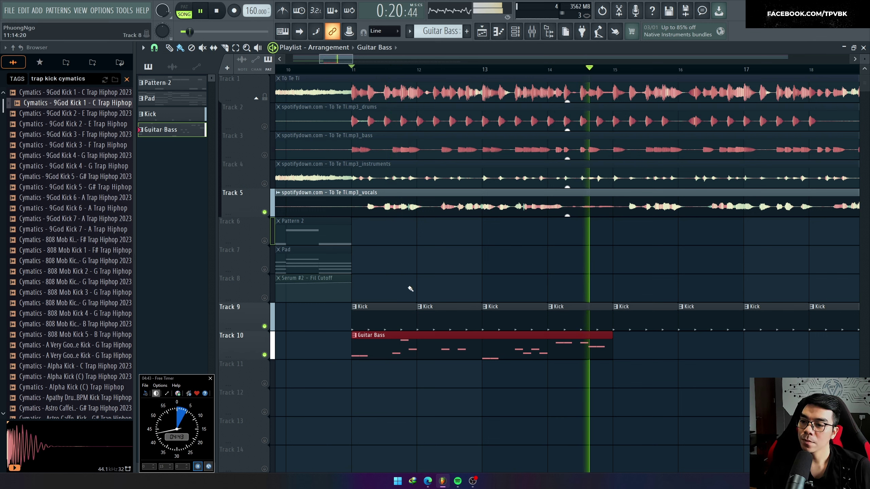
# Place a second Guitar Bass clip at bar 15 on Track 10 and unmute the bass stem for comparison
pyautogui.press('space')
pyautogui.click(558, 69)
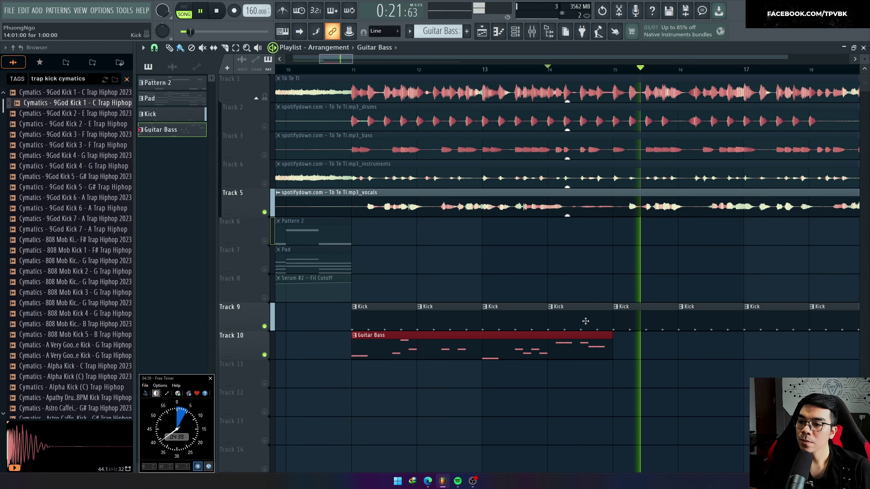
pyautogui.press('space')
pyautogui.press('space')
pyautogui.scroll(-3, 547, 316)
pyautogui.click(265, 155)
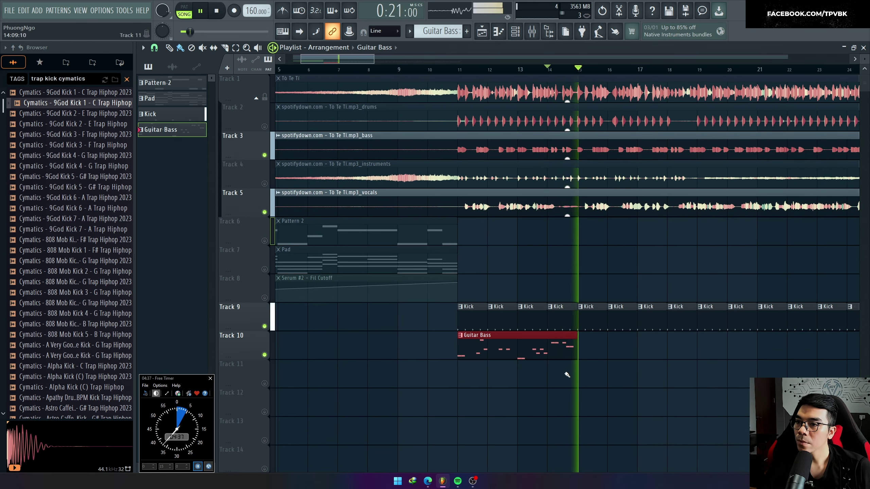
pyautogui.scroll(4, 651, 278)
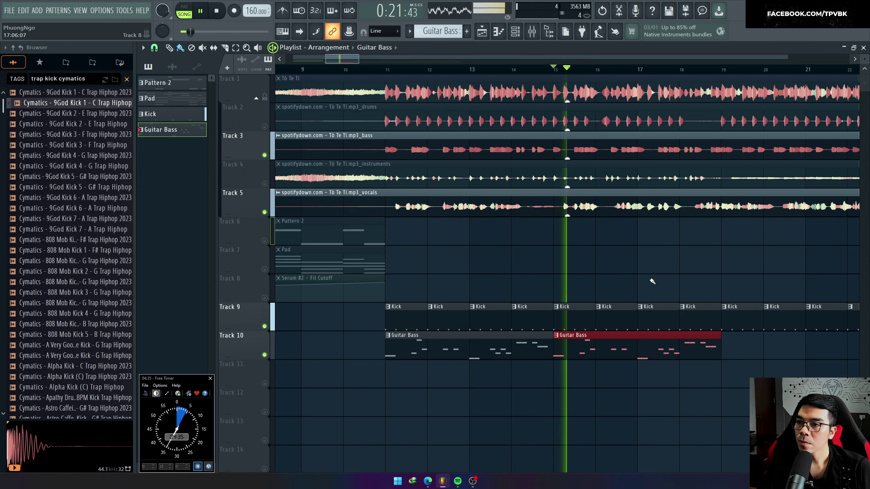
# Mute the bass stem and listen to the repeated riff from bar 15 up to bar 19 with kick and vocals
pyautogui.click(265, 155)
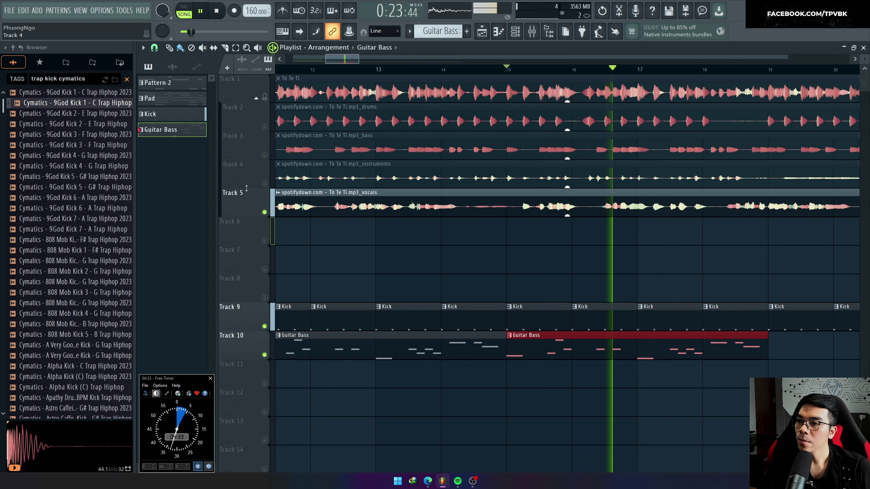
pyautogui.scroll(-2, 261, 192)
pyautogui.scroll(-2, 416, 233)
pyautogui.scroll(2, 543, 293)
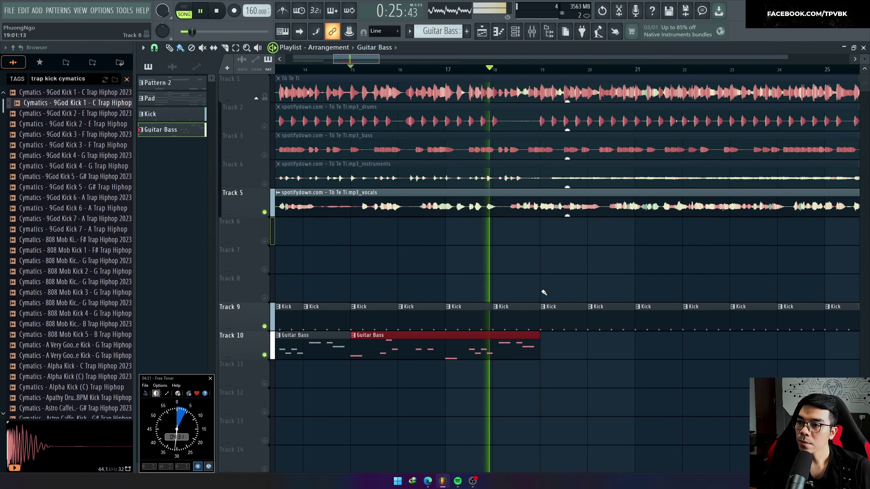
pyautogui.press('space')
pyautogui.press('space')
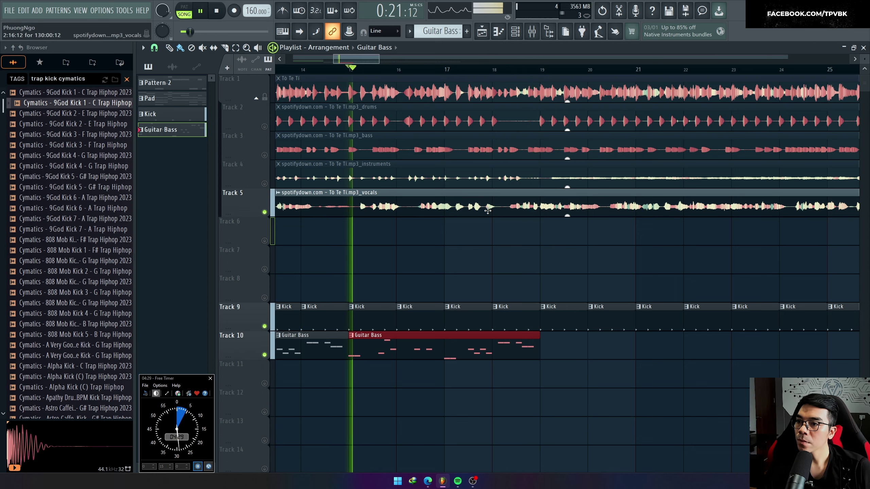
pyautogui.scroll(-1, 541, 79)
pyautogui.hscroll(2, 539, 76)
pyautogui.click(461, 69)
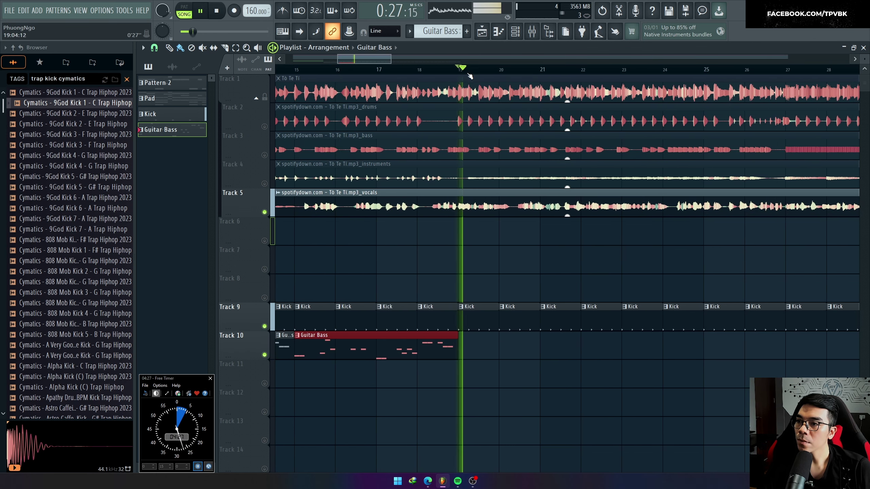
# Solo the instruments stem, enable the bass and drums stems with it, and listen to the song from bar 19
pyautogui.rightClick(265, 185)
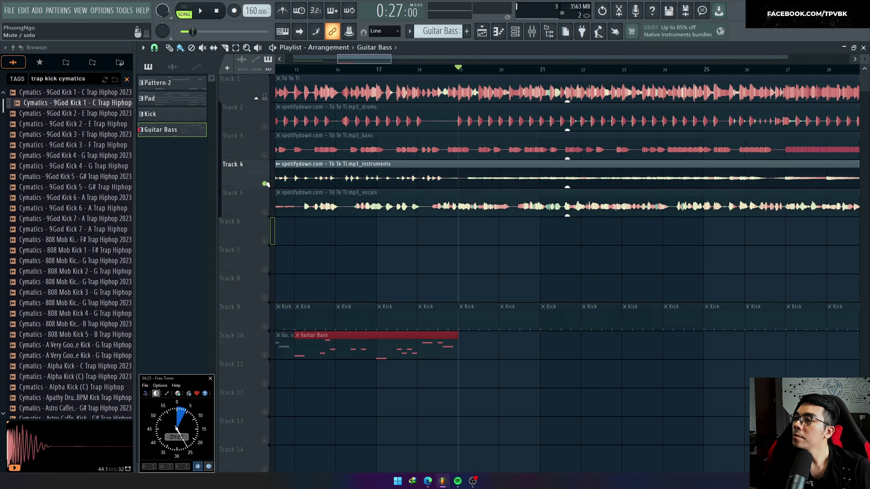
pyautogui.click(265, 156)
pyautogui.click(265, 127)
pyautogui.press('space')
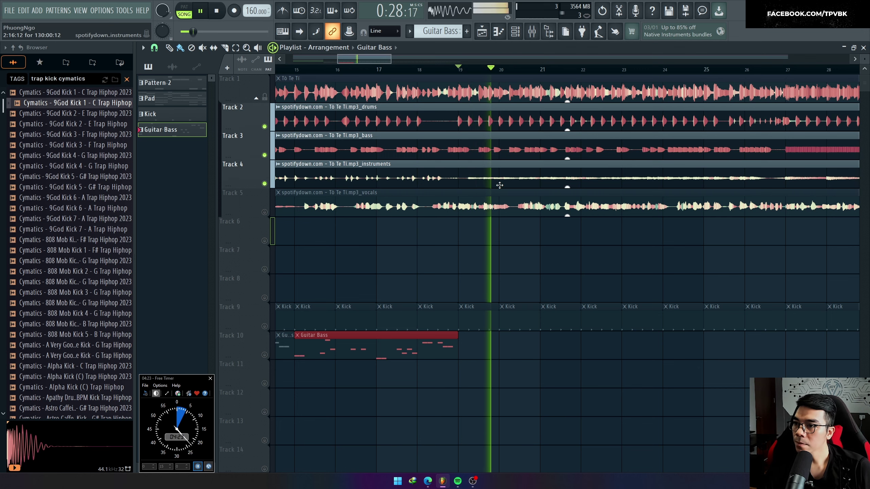
pyautogui.scroll(-2, 583, 76)
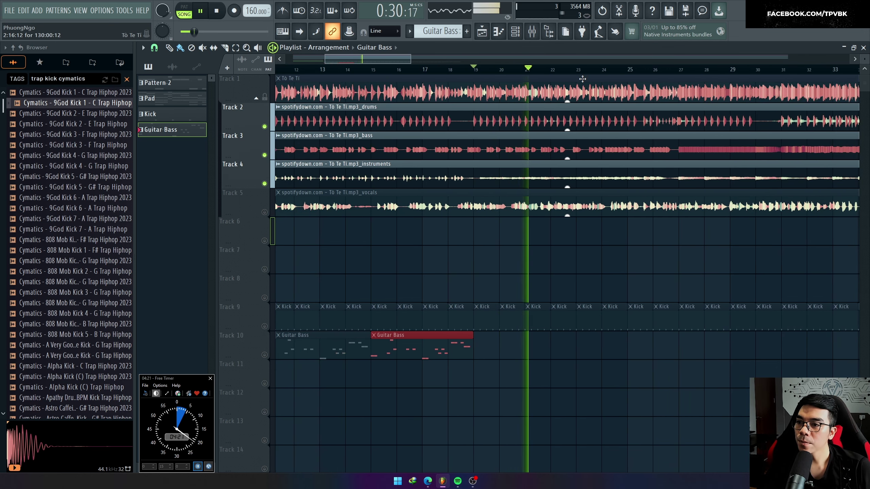
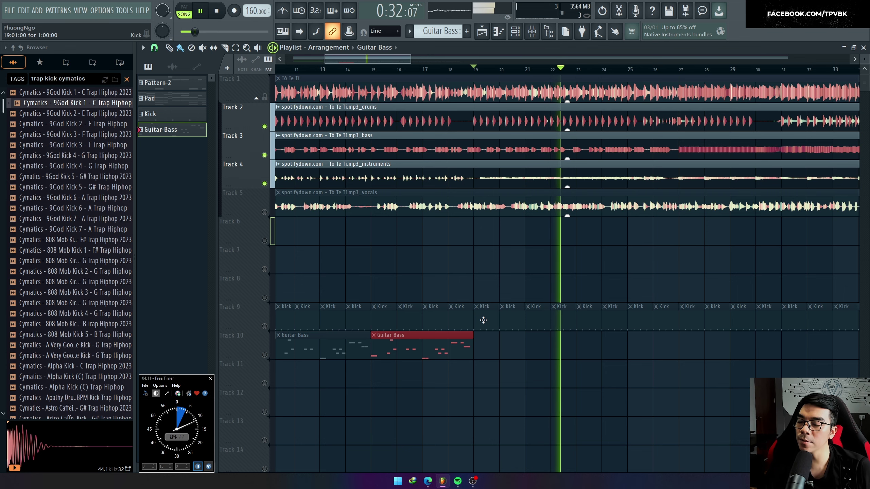
pyautogui.scroll(-1, 569, 282)
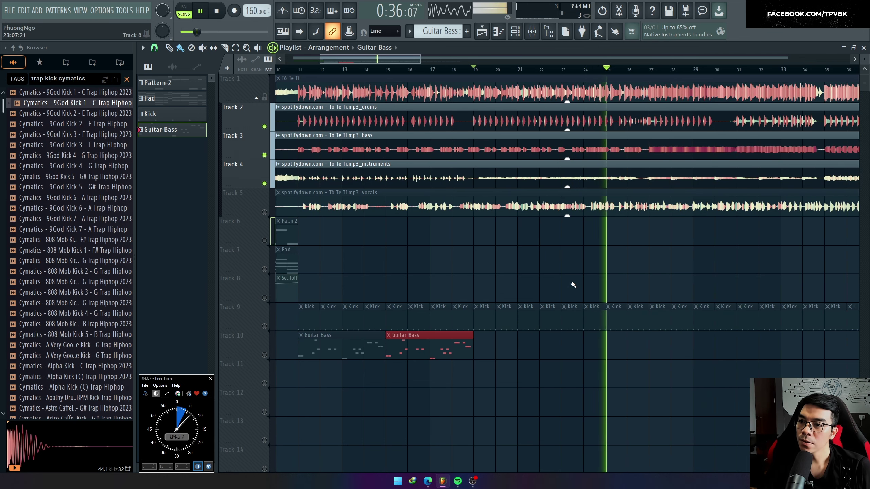
pyautogui.press('space')
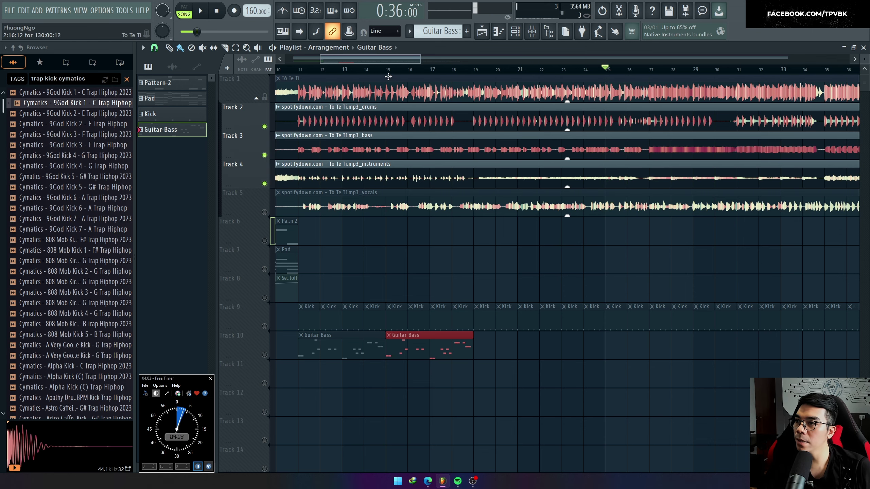
# Delete the second Guitar Bass clip and duplicate the riff inside the pattern to make it eight bars long, checking it in playback
pyautogui.rightClick(411, 350)
pyautogui.doubleClick(371, 342)
pyautogui.hotkey('ctrl', 'a')
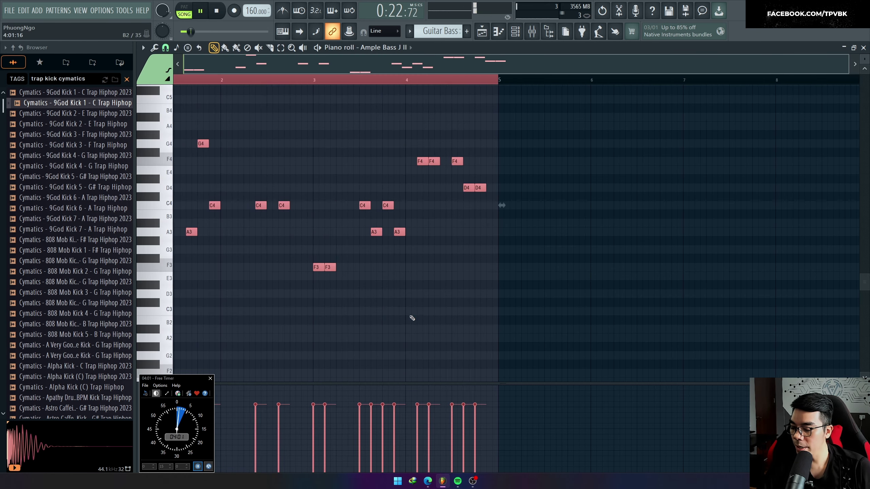
pyautogui.hotkey('ctrl', 'b')
pyautogui.press('space')
pyautogui.scroll(-3, 410, 314)
pyautogui.click(181, 78)
pyautogui.press('space')
pyautogui.hotkey('ctrl', 'a')
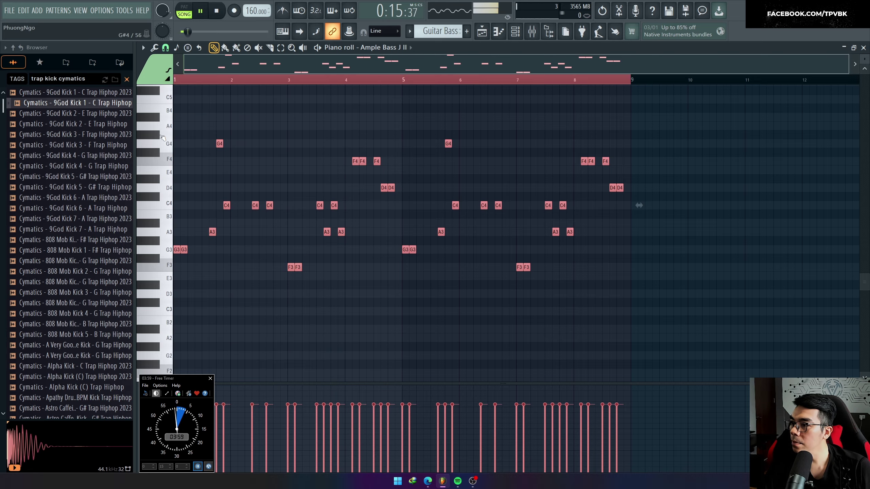
pyautogui.scroll(3, 186, 149)
pyautogui.press('F5')
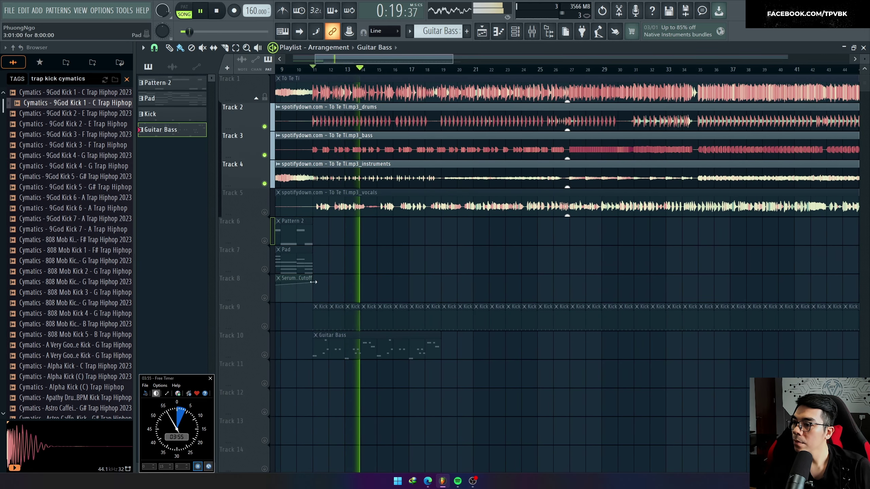
# Enable the Guitar Bass track alongside the drums, bass and instruments stems and follow the pattern's notes in playback from its first bar
pyautogui.scroll(2, 313, 282)
pyautogui.click(264, 355)
pyautogui.press('space')
pyautogui.press('space')
pyautogui.scroll(2, 286, 356)
pyautogui.doubleClick(388, 351)
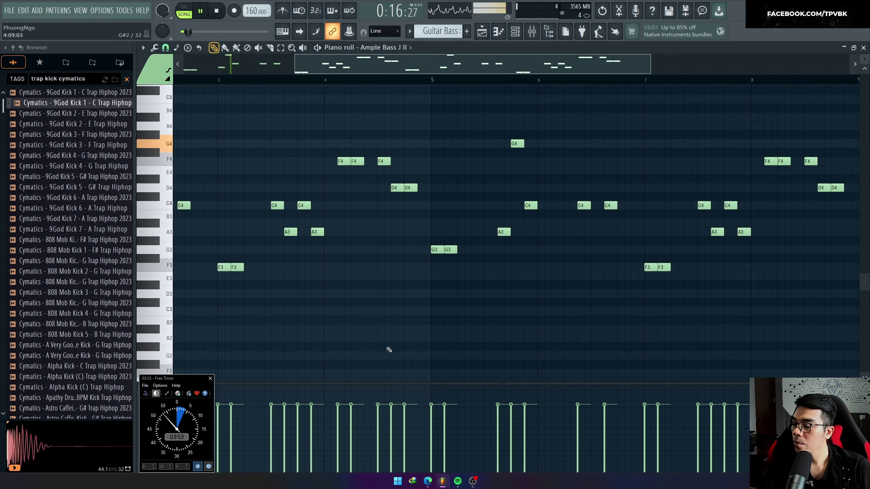
pyautogui.scroll(-3, 219, 296)
pyautogui.scroll(4, 213, 296)
pyautogui.moveTo(329, 65); pyautogui.dragTo(236, 66)
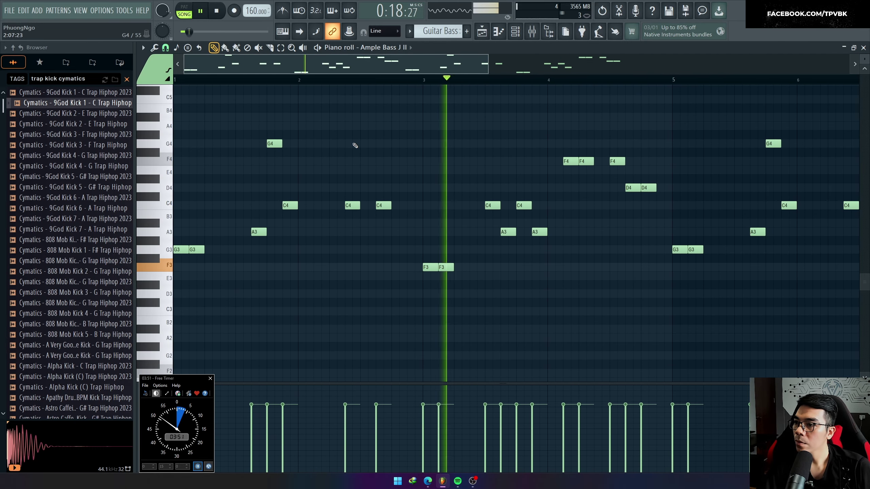
pyautogui.scroll(-1, 479, 237)
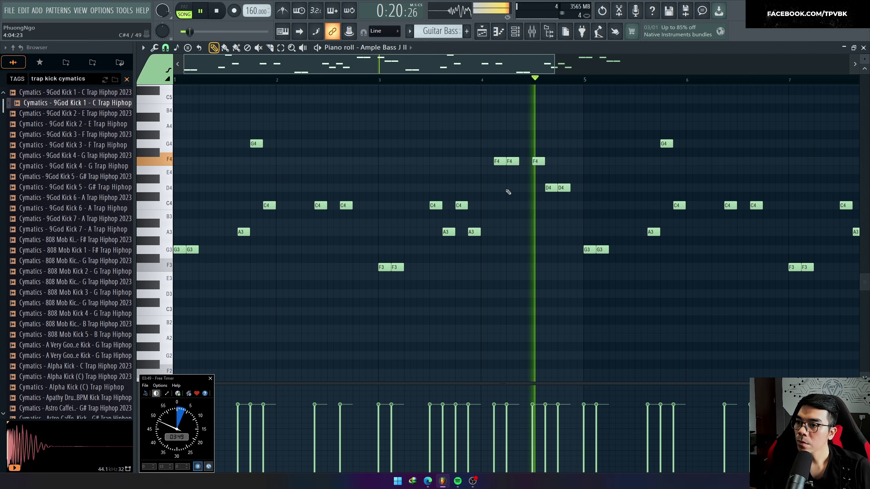
# Change the fourth bar's first F4 note to A4, restore the other F4 notes after a trial deletion, and replay the bar
pyautogui.press('space')
pyautogui.moveTo(505, 159); pyautogui.dragTo(499, 150)
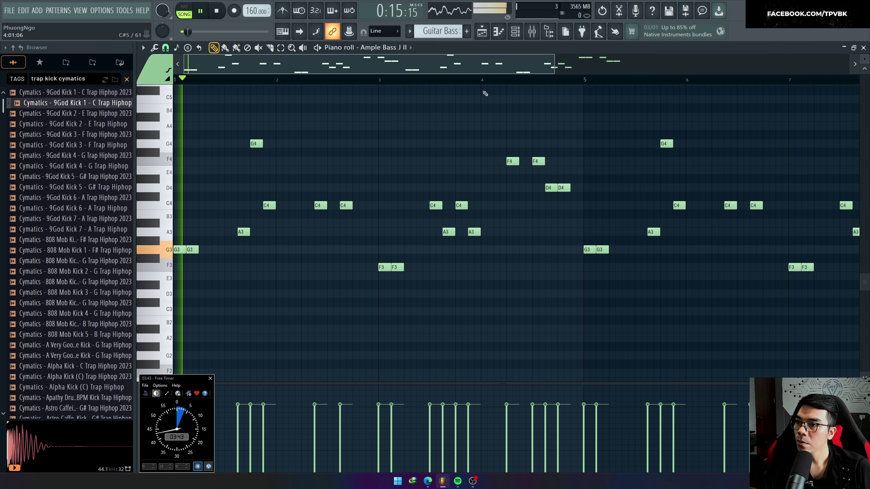
pyautogui.click(482, 80)
pyautogui.rightClick(513, 162)
pyautogui.rightClick(539, 162)
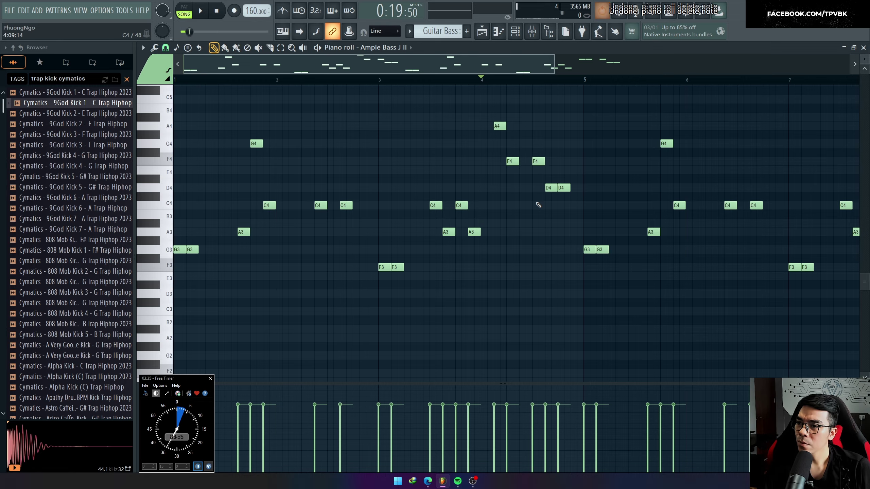
pyautogui.press('space')
# Place a second eight-bar Guitar Bass clip at bar 19 on Track 10
pyautogui.press('F5')
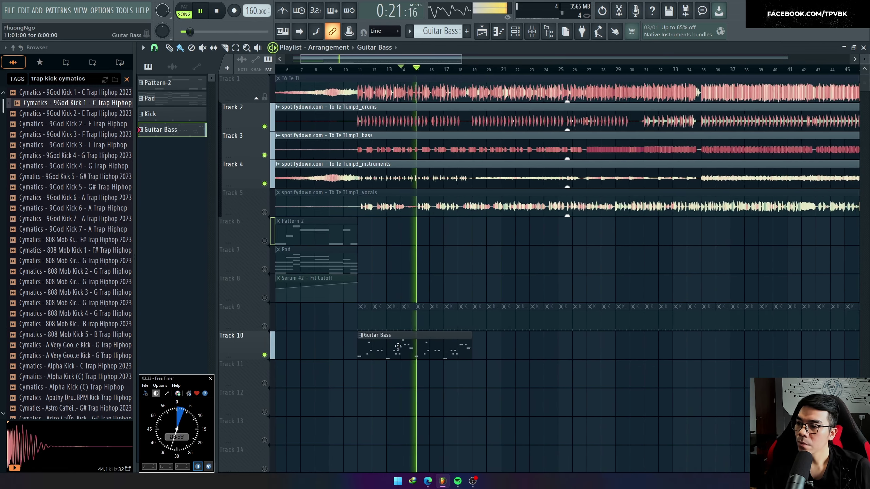
pyautogui.press('space')
pyautogui.click(509, 353)
pyautogui.scroll(2, 466, 338)
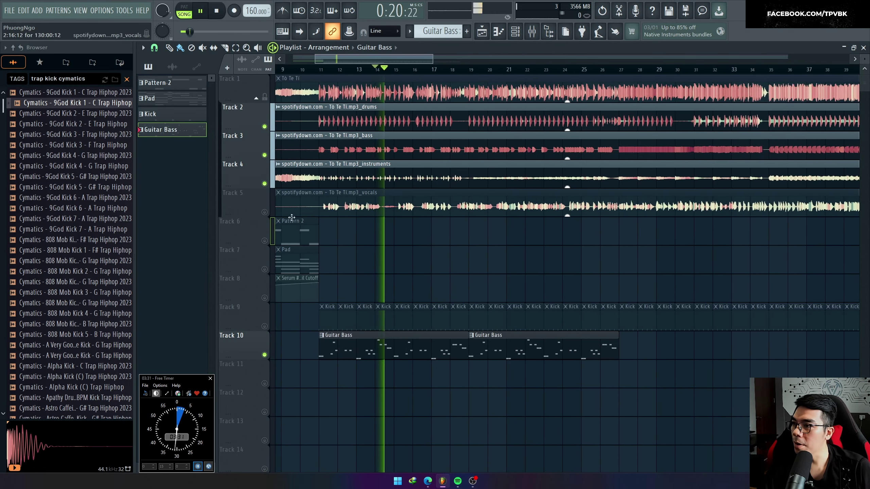
# Turn off the instruments and bass stems and play the Guitar Bass with the drums stem from around bar 19
pyautogui.press('space')
pyautogui.click(264, 184)
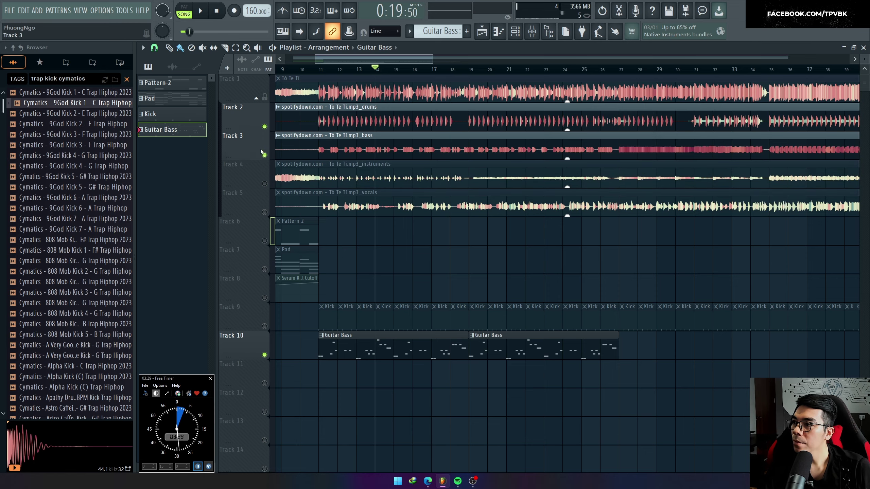
pyautogui.click(264, 156)
pyautogui.press('space')
pyautogui.press('space')
pyautogui.scroll(2, 449, 72)
pyautogui.click(457, 71)
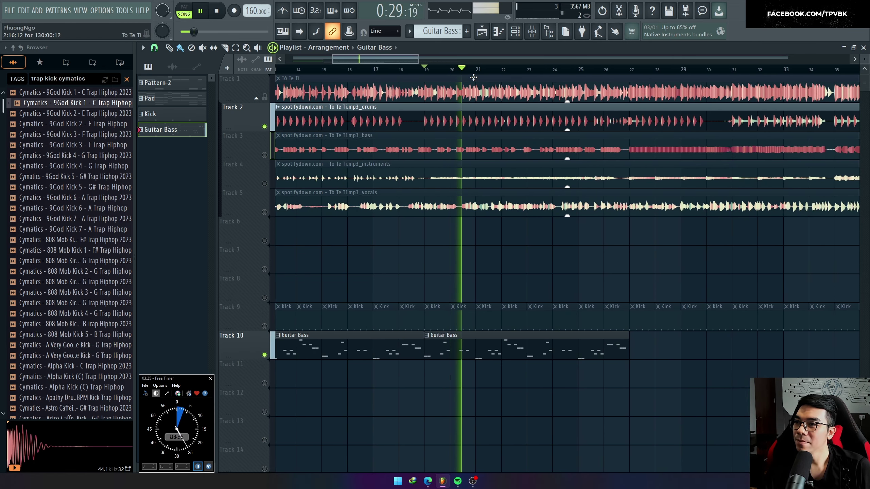
pyautogui.scroll(-3, 439, 230)
pyautogui.press('space')
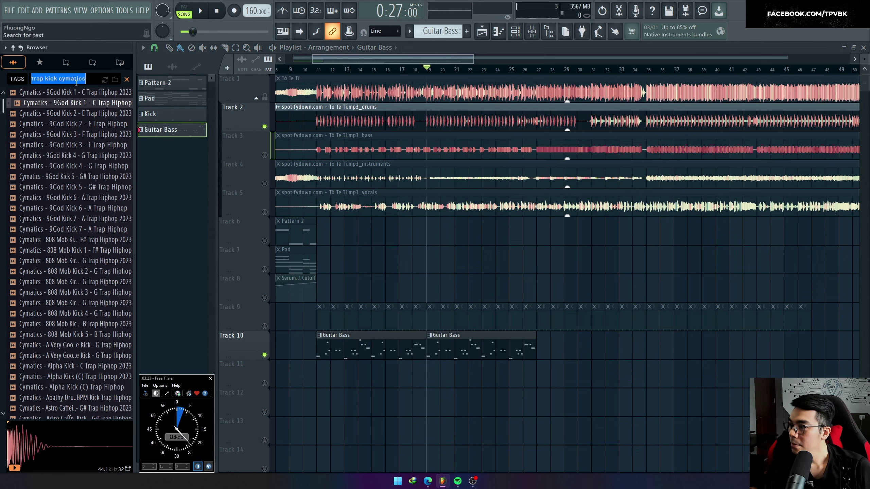
# Search the sample browser for clap and compare StiickzZ - Clap 09 Trop with the soloed original song from bar 19
pyautogui.scroll(-10, 81, 194)
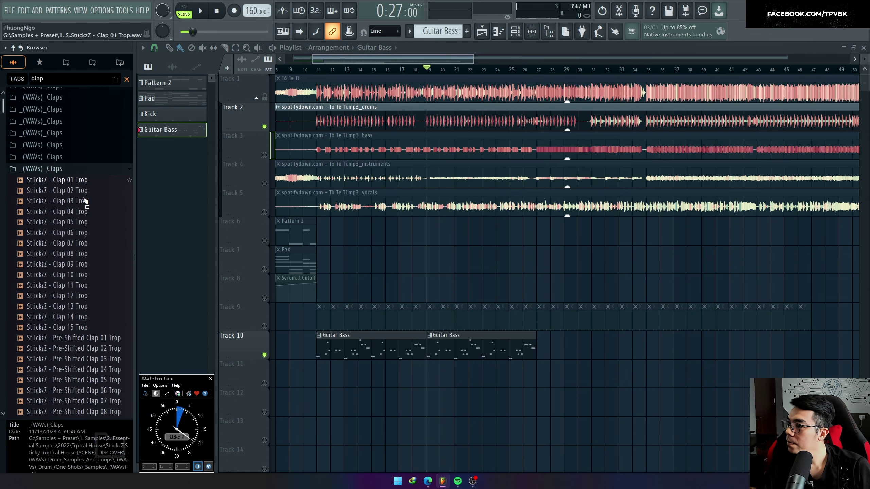
pyautogui.click(67, 193)
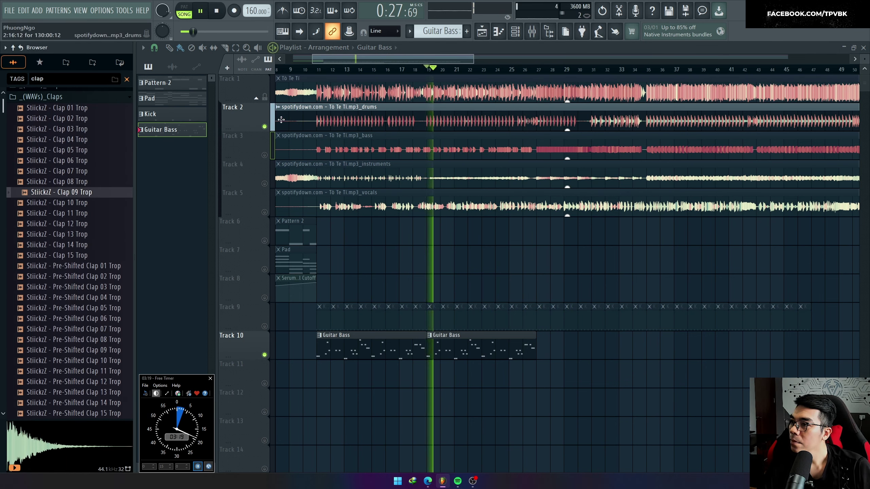
pyautogui.click(280, 94)
pyautogui.press('space')
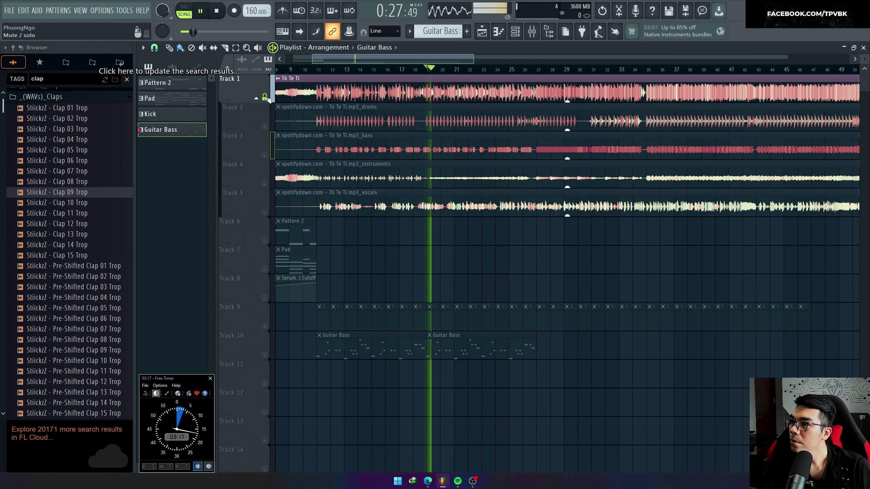
# Preview the StiickzZ Trop claps from Clap 06 to Clap 13, comparing Clap 12 and Clap 13 again
pyautogui.click(68, 163)
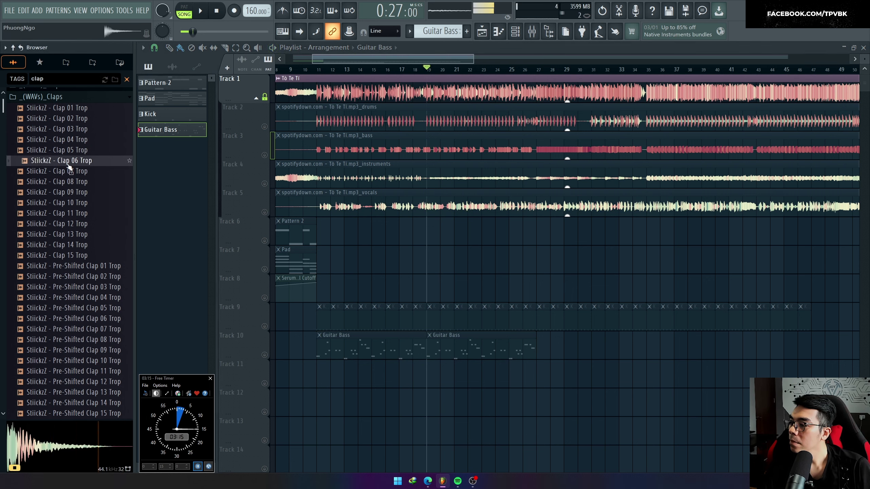
pyautogui.click(70, 170)
pyautogui.click(69, 183)
pyautogui.click(68, 203)
pyautogui.click(67, 213)
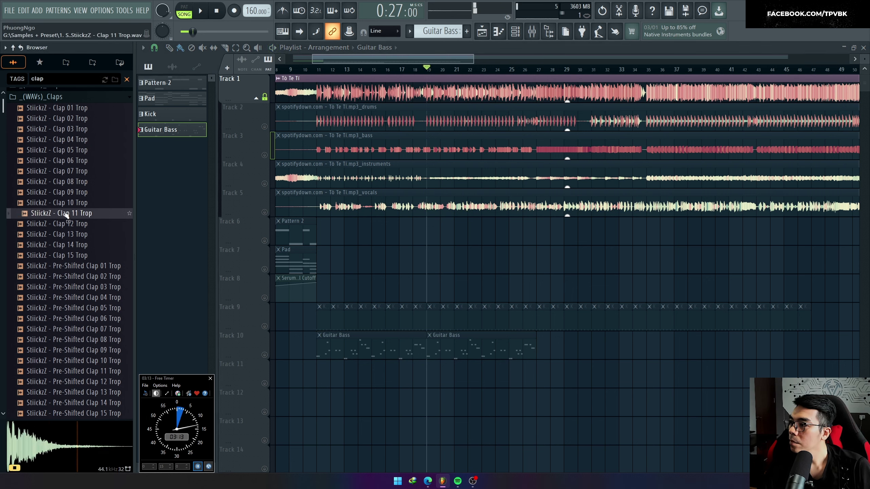
pyautogui.click(68, 224)
pyautogui.click(68, 235)
pyautogui.click(68, 226)
pyautogui.click(67, 235)
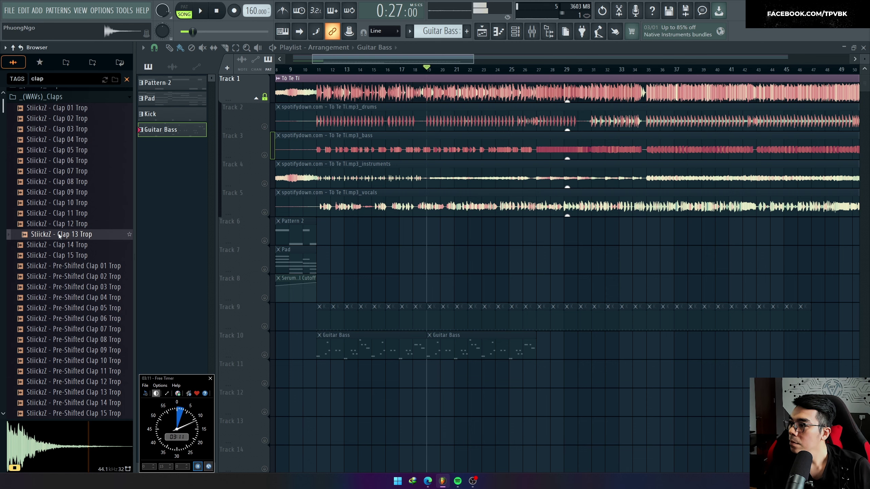
# Load StiickzZ - Clap 13 Trop into a new sampler channel in a new pattern named Clap
pyautogui.rightClick(59, 236)
pyautogui.click(85, 247)
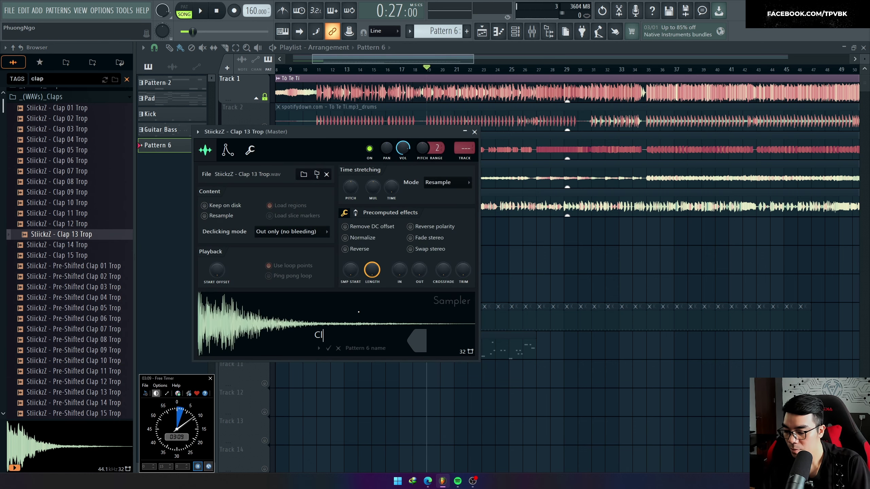
pyautogui.press('F7')
pyautogui.press('F6')
# Enter the clap notes in a one-bar pattern and place seven Clap clips on Track 11 from bar 19
pyautogui.rightClick(303, 150)
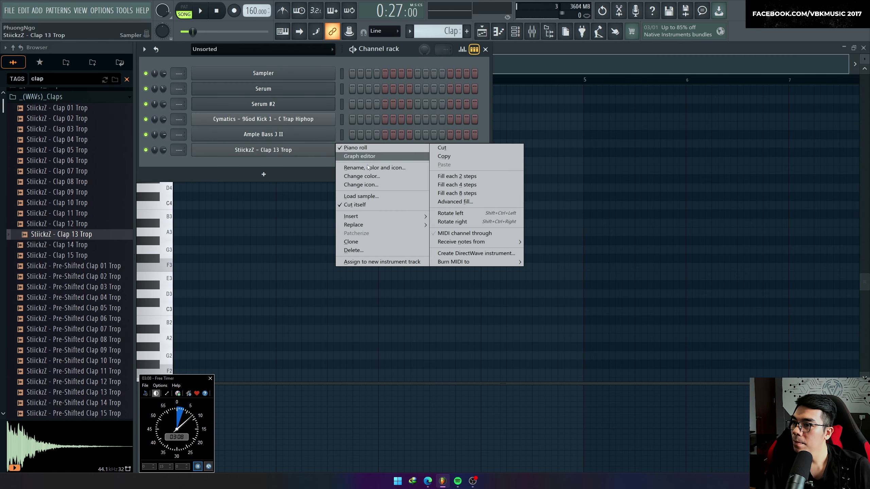
pyautogui.click(411, 148)
pyautogui.press('F5')
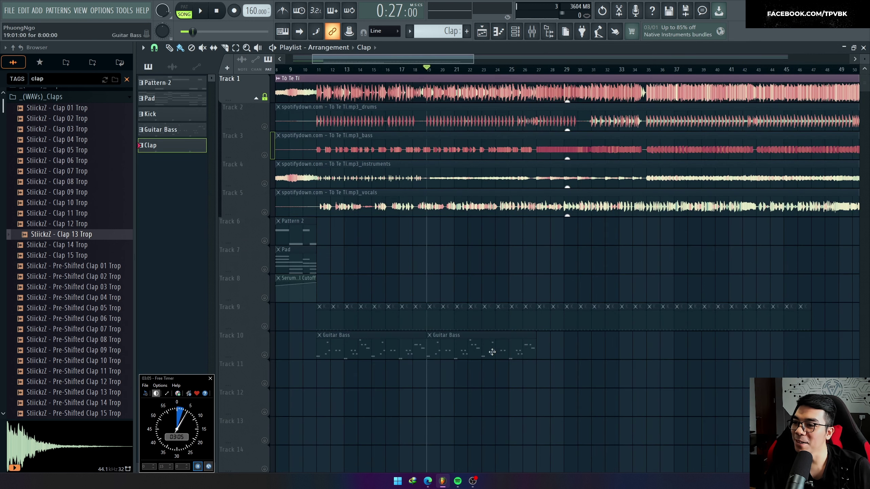
pyautogui.click(264, 384)
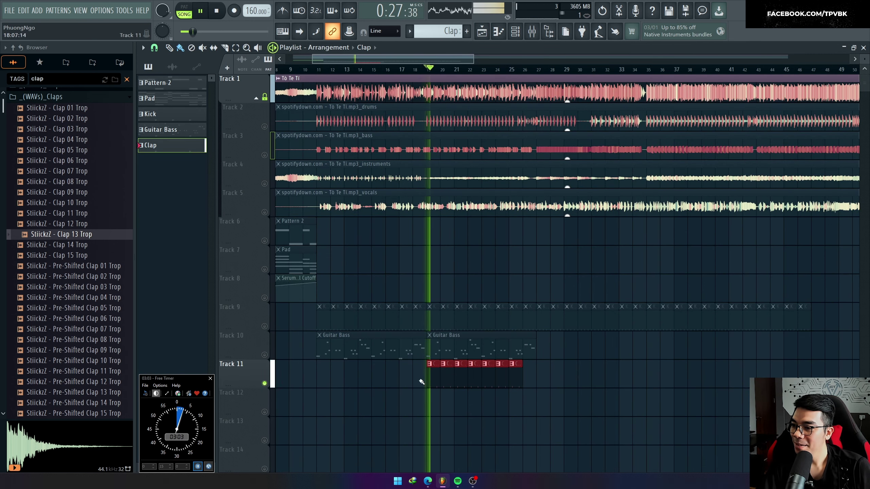
# Shorten the clap sample's length to about 47% with a maximum fade-out, and play it against the original song
pyautogui.press('F5')
pyautogui.click(281, 150)
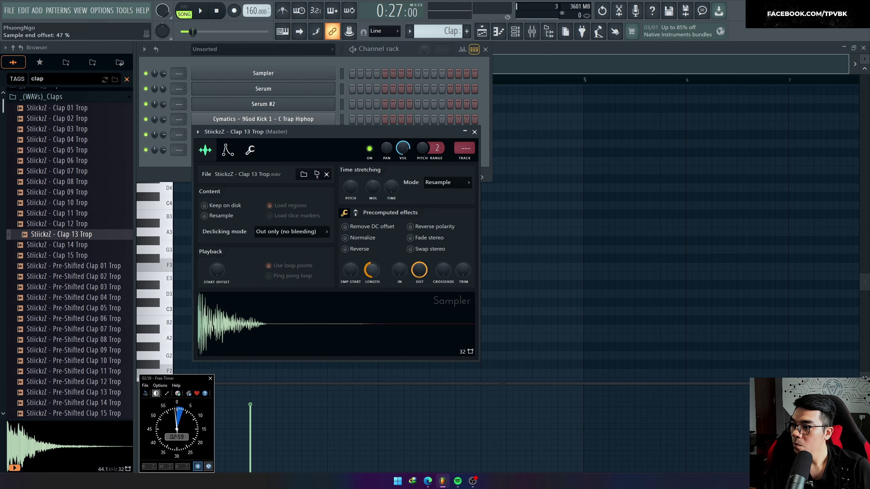
pyautogui.press('F5')
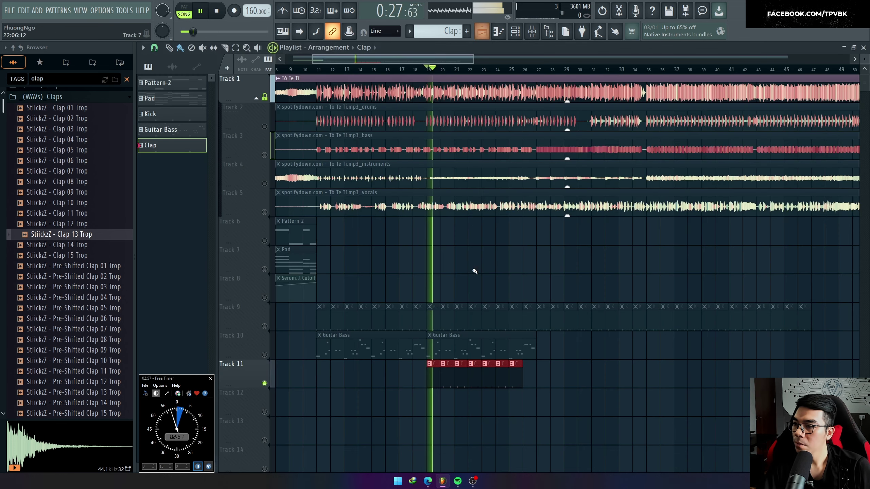
pyautogui.press('space')
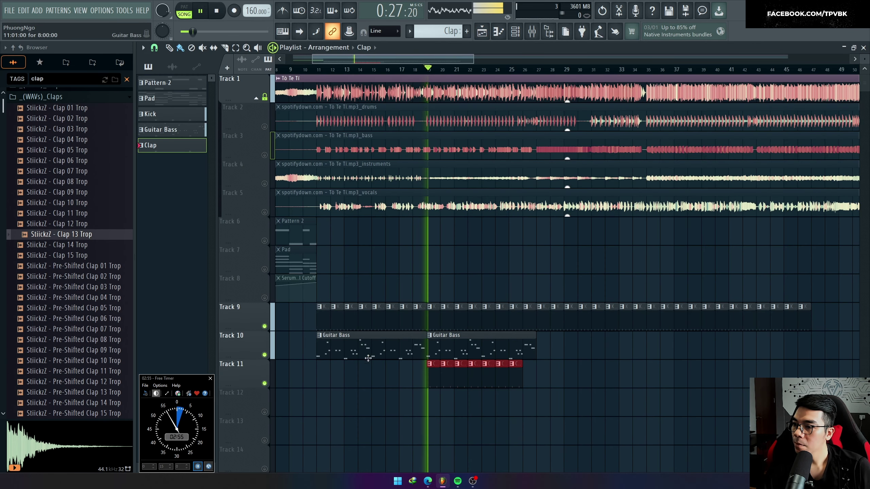
# Enable the vocals stem and play it with the kick, Guitar Bass and clap tracks from bar 19
pyautogui.press('space')
pyautogui.click(265, 213)
pyautogui.press('space')
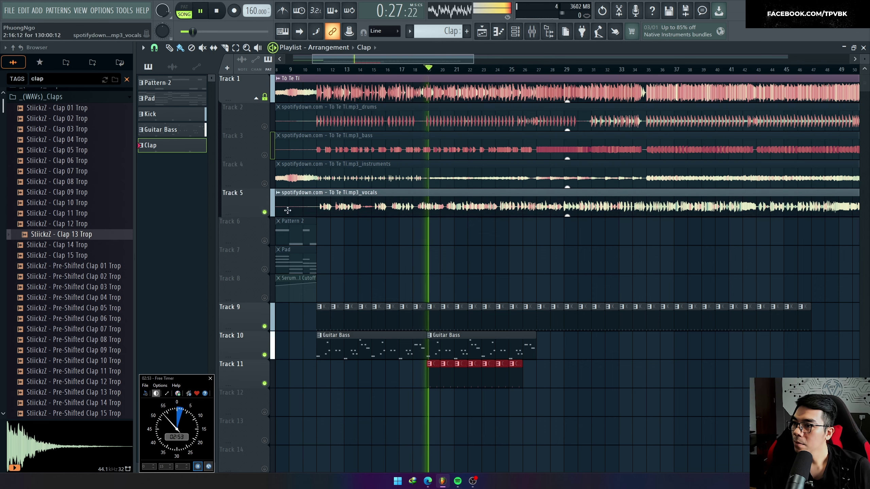
pyautogui.press('space')
# Create a pattern named pIANO, place it at bar 19 on an enabled Track 12, and turn off the vocals stem
pyautogui.press('F4')
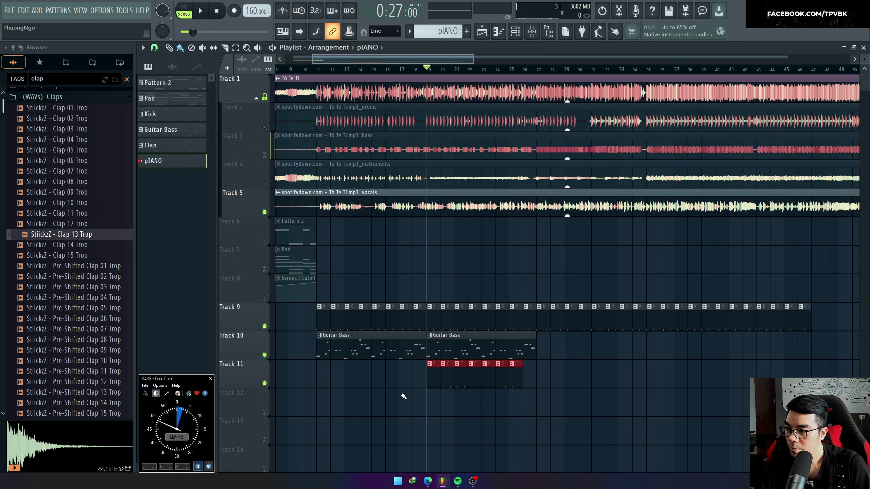
pyautogui.scroll(2, 428, 399)
pyautogui.click(450, 399)
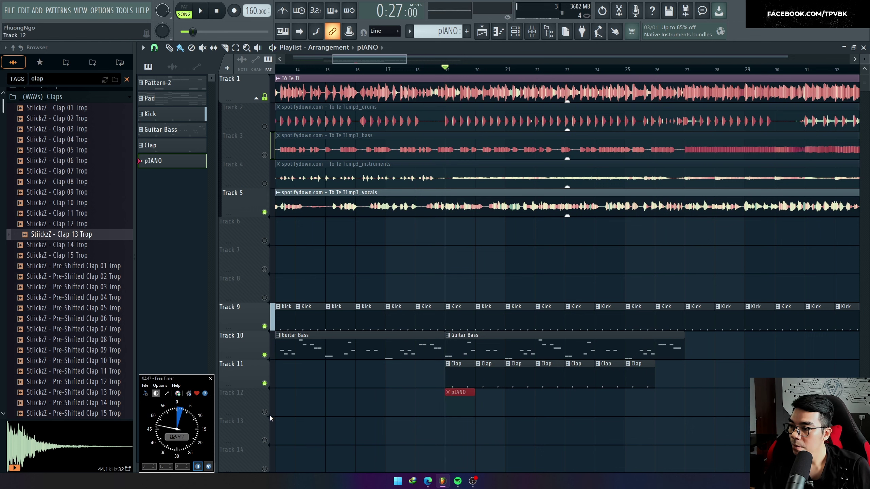
pyautogui.click(266, 212)
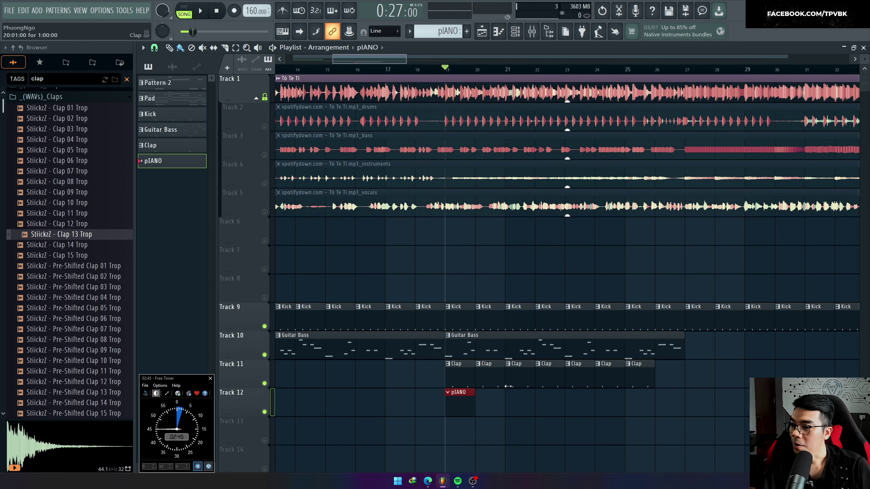
# Add a Keyzone Classic instrument channel for the piano part
pyautogui.press('F6')
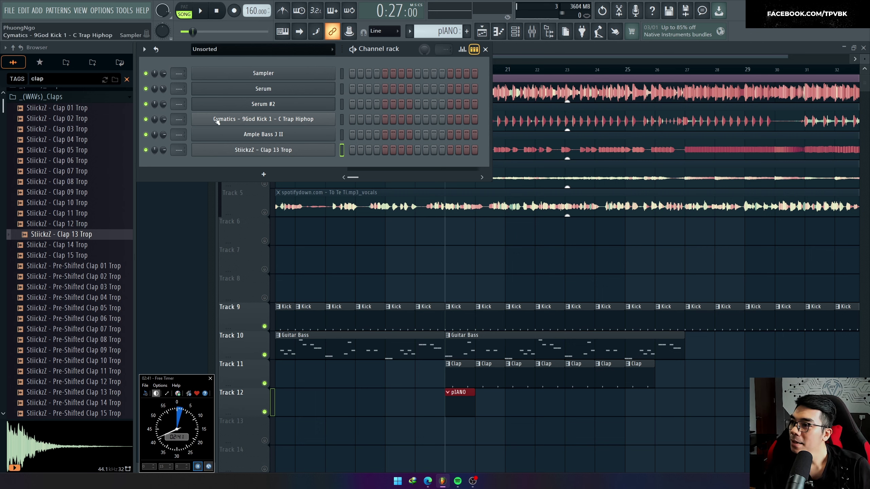
pyautogui.click(269, 176)
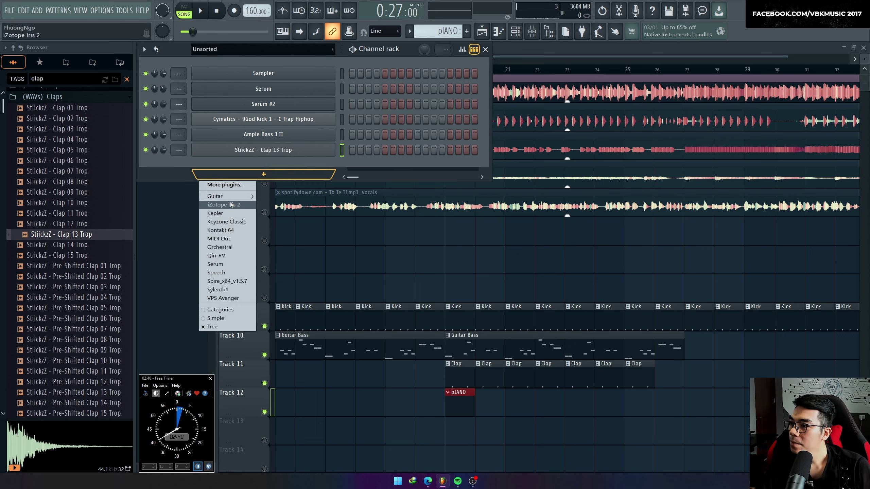
pyautogui.click(228, 221)
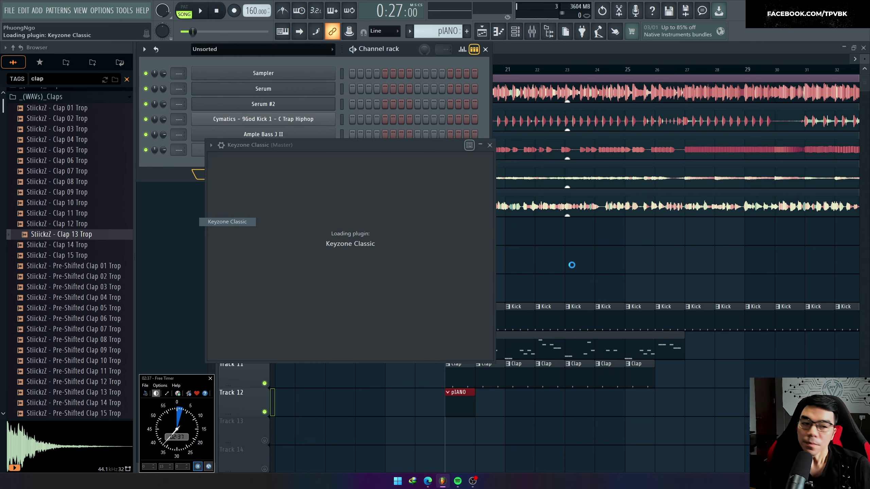
pyautogui.click(600, 264)
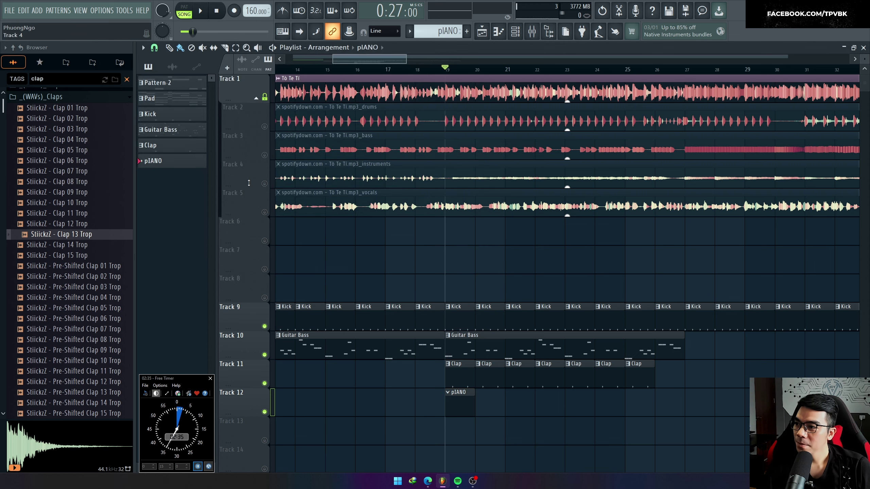
# Enable the instruments stem on Track 4 and play it from bar 19
pyautogui.click(264, 184)
pyautogui.press('space')
pyautogui.press('space')
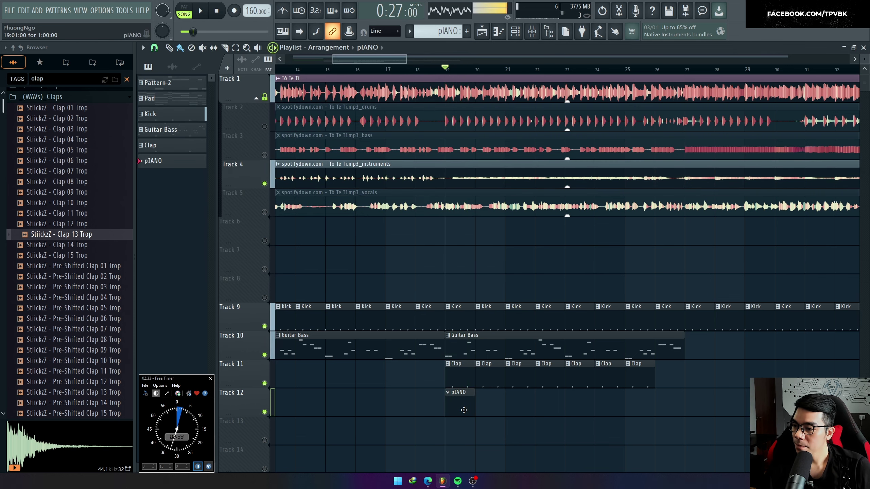
# Find the piano's pitch in the Keyzone Classic piano roll and draw a 12-step G4 note starting on step 5
pyautogui.doubleClick(464, 410)
pyautogui.rightClick(288, 166)
pyautogui.click(348, 163)
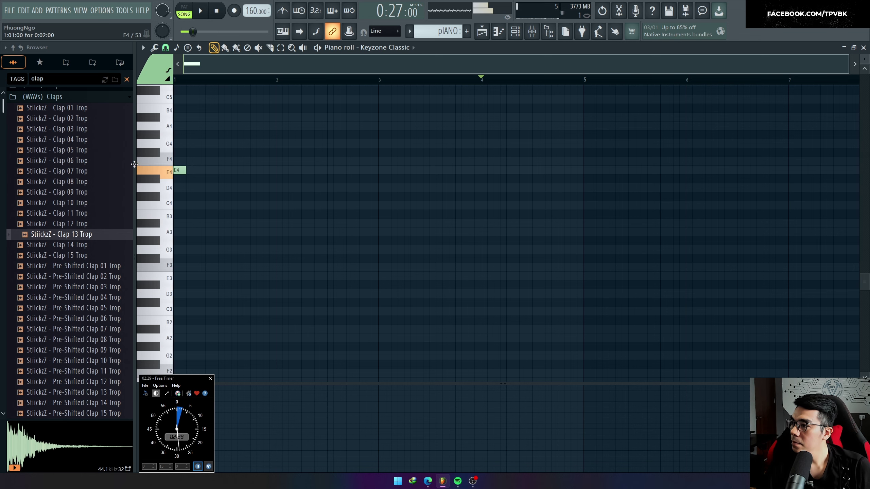
pyautogui.scroll(3, 196, 219)
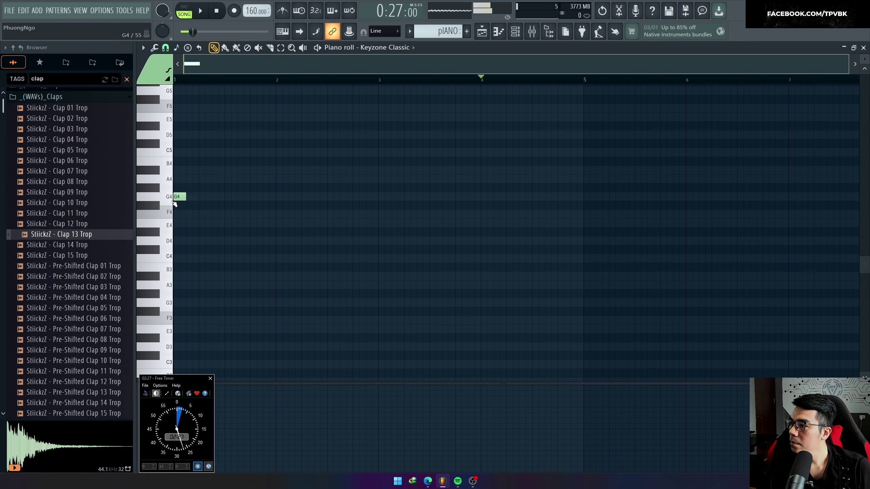
pyautogui.press('space')
pyautogui.scroll(3, 201, 249)
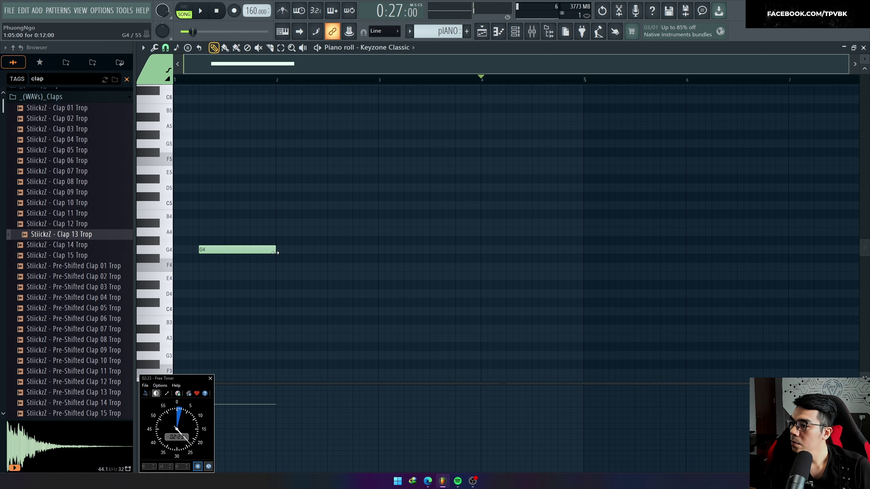
pyautogui.press('space')
# Turn off the original song on Track 1 and replay the piano note with the instruments stem from bar 19
pyautogui.press('F5')
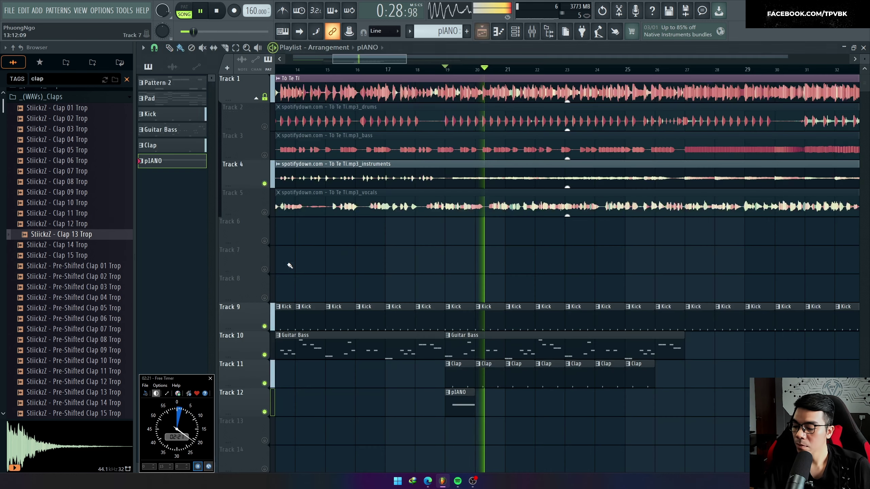
pyautogui.press('space')
pyautogui.press('space')
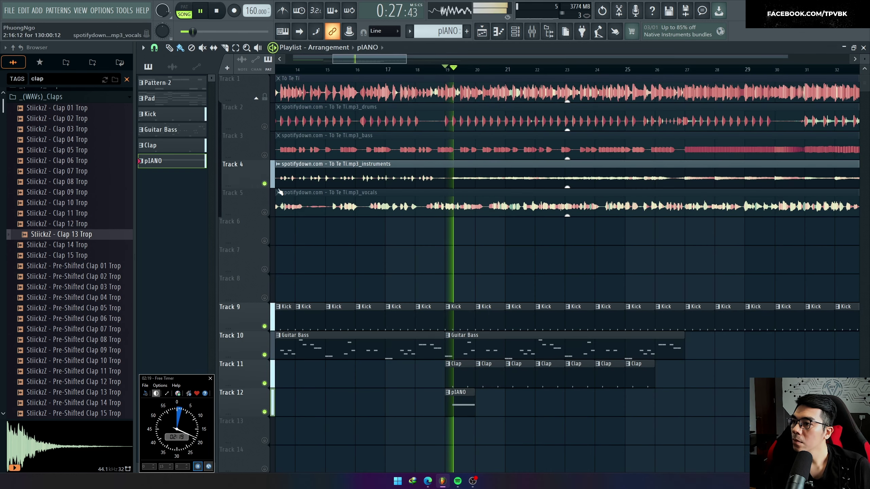
# Shorten the piano pattern's G4 note to four steps while checking it in playback
pyautogui.doubleClick(464, 414)
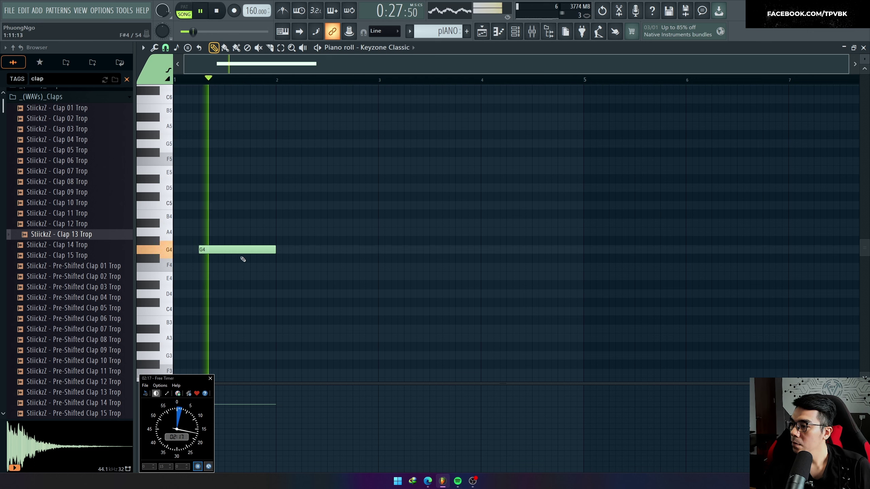
pyautogui.press('space')
pyautogui.press('space')
pyautogui.moveTo(224, 249); pyautogui.dragTo(230, 249)
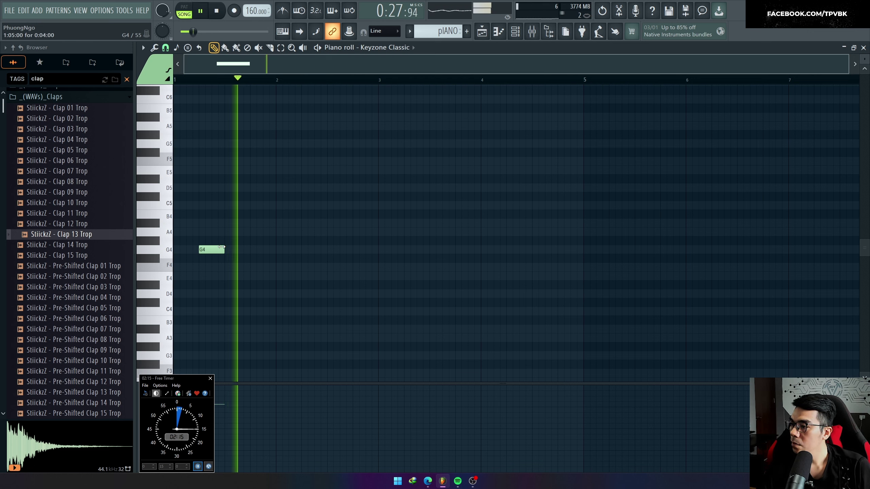
# Build two-step G4–D5 chords on steps 5, 9, 11 and 13 of bar 1, with a C5–G5 chord on step 15
pyautogui.press('space')
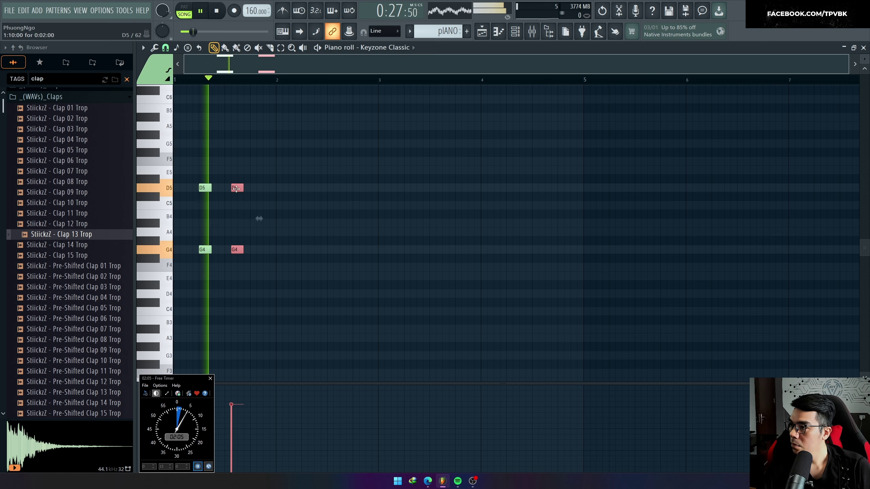
pyautogui.hotkey('shift', 'Right')
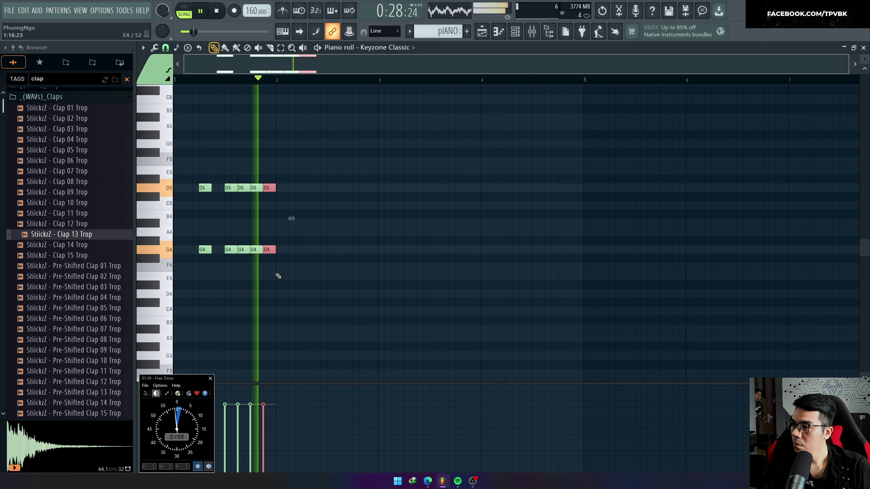
pyautogui.press('space')
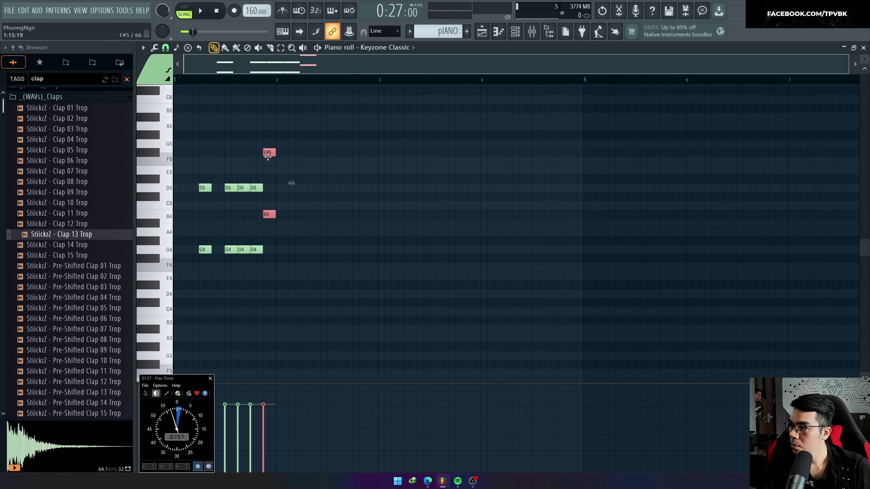
pyautogui.moveTo(270, 159); pyautogui.dragTo(270, 142)
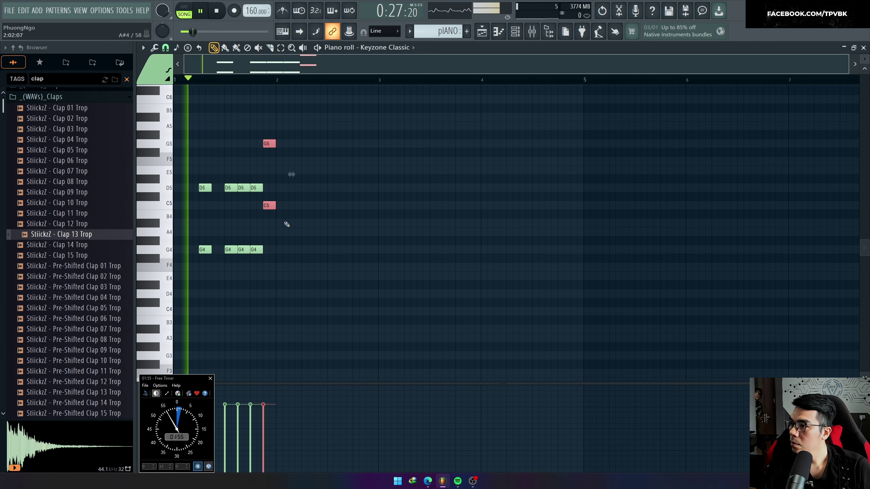
pyautogui.hotkey('ctrl', 'Return')
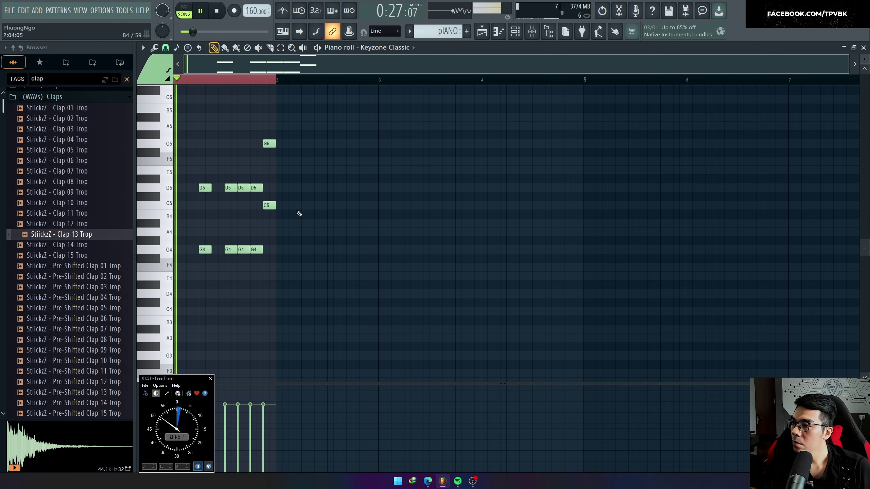
# Repeat the C5–G5 chord on steps 3, 7, 9 and 13 of bar 2, checking the rhythm in playback
pyautogui.moveTo(269, 226); pyautogui.dragTo(357, 145)
pyautogui.press('space')
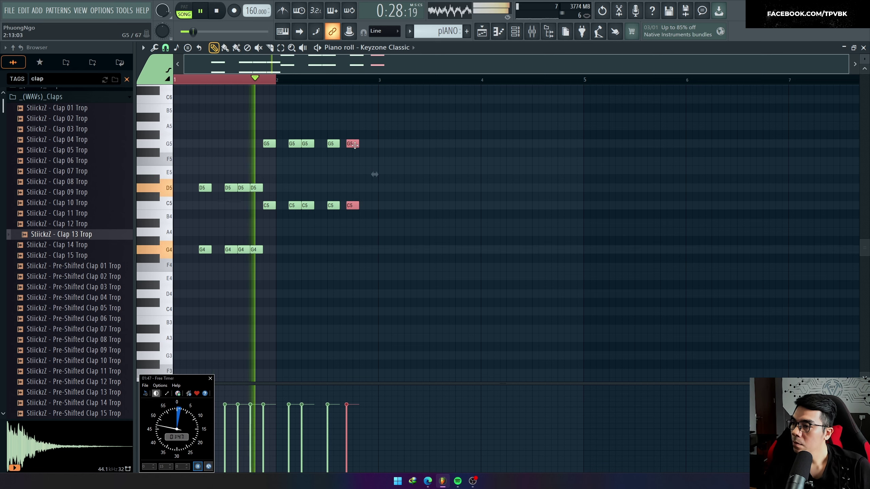
pyautogui.hotkey('ctrl', 'a')
pyautogui.hotkey('ctrl', 'Return')
pyautogui.press('space')
pyautogui.keyDown('ctrl'); pyautogui.click(313, 223); pyautogui.keyUp('ctrl')
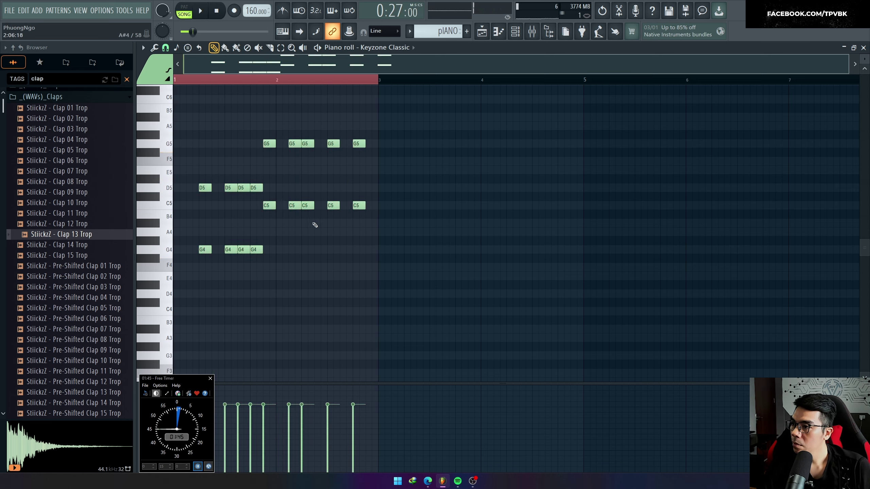
pyautogui.press('space')
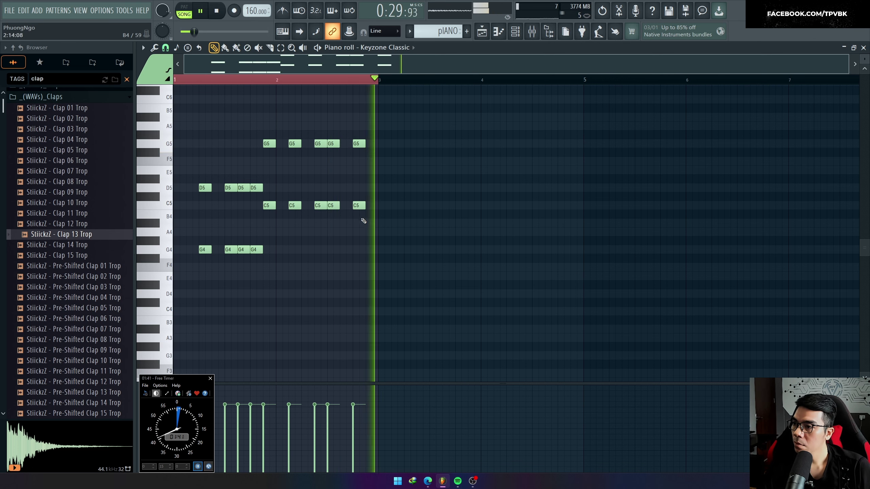
pyautogui.press('space')
# Copy the C5–G5 chord rhythm to bar 3 as A4–E5 and to bar 4 as D5–A5
pyautogui.moveTo(444, 264); pyautogui.dragTo(284, 104)
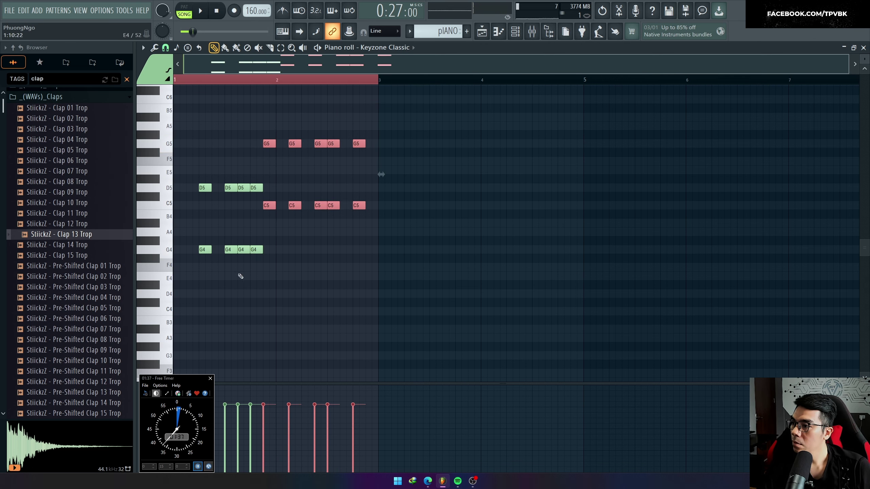
pyautogui.press('space')
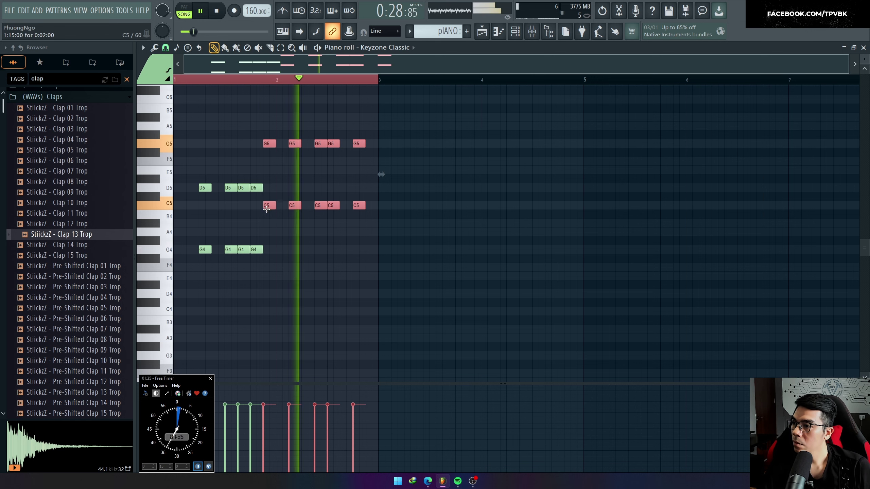
pyautogui.moveTo(267, 209)
pyautogui.mouseDown()
pyautogui.moveTo(324, 216)
pyautogui.moveTo(382, 237)
pyautogui.mouseUp()
pyautogui.hotkey('ctrl', 'a')
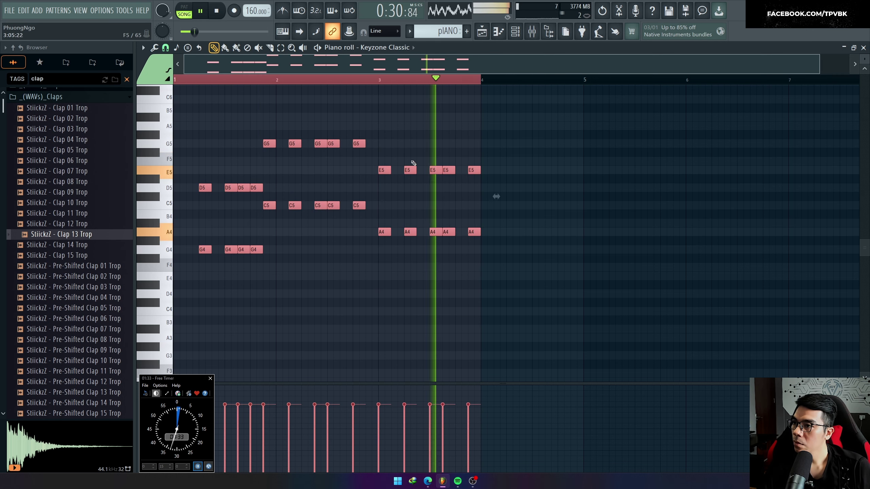
pyautogui.hotkey('ctrl', 'd')
pyautogui.press('space')
pyautogui.moveTo(382, 233)
pyautogui.mouseDown()
pyautogui.moveTo(486, 259)
pyautogui.moveTo(485, 189)
pyautogui.mouseUp()
pyautogui.press('space')
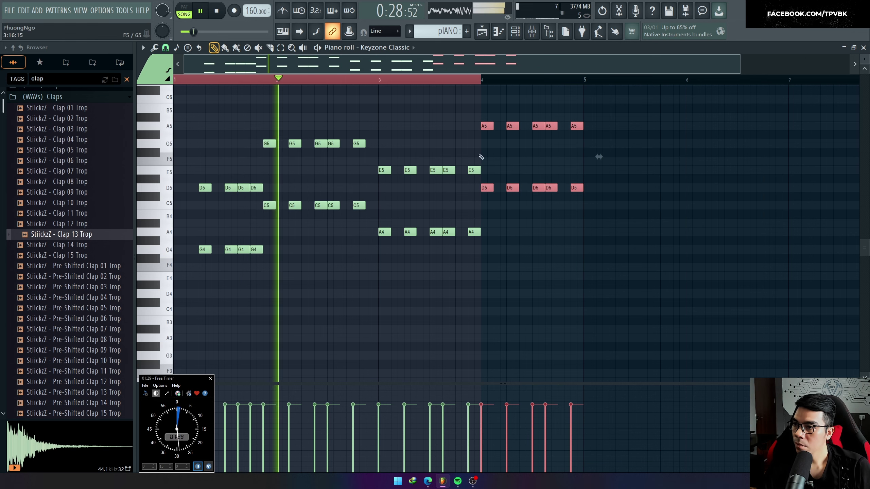
# Duplicate the chords of bars 1 to 4 into bars 5 to 8 and play the repeated section
pyautogui.hotkey('ctrl', 'a')
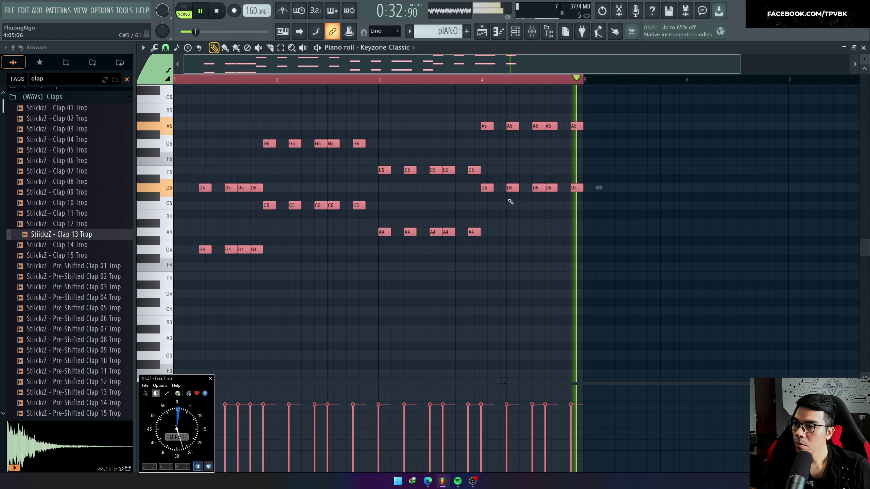
pyautogui.scroll(-1, 219, 117)
pyautogui.hotkey('ctrl', 'b')
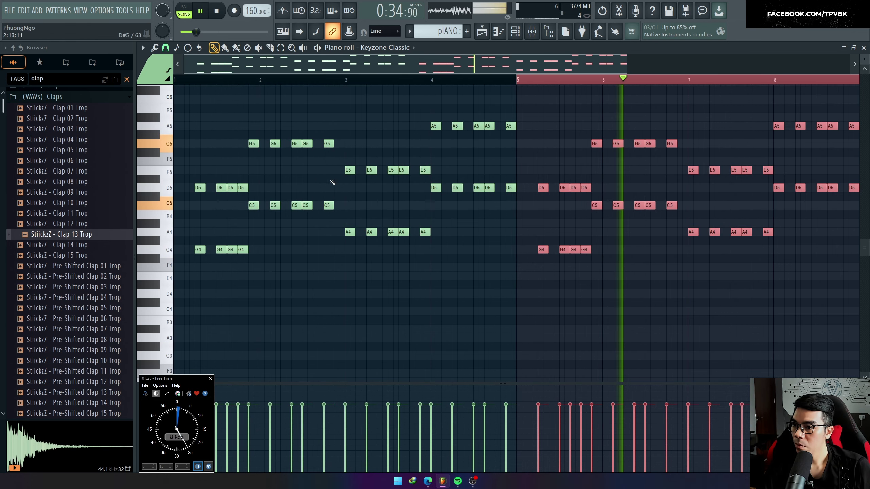
pyautogui.scroll(-2, 430, 230)
pyautogui.hotkey('ctrl', 'a')
pyautogui.scroll(2, 595, 285)
pyautogui.hotkey('ctrl', 'd')
pyautogui.press('space')
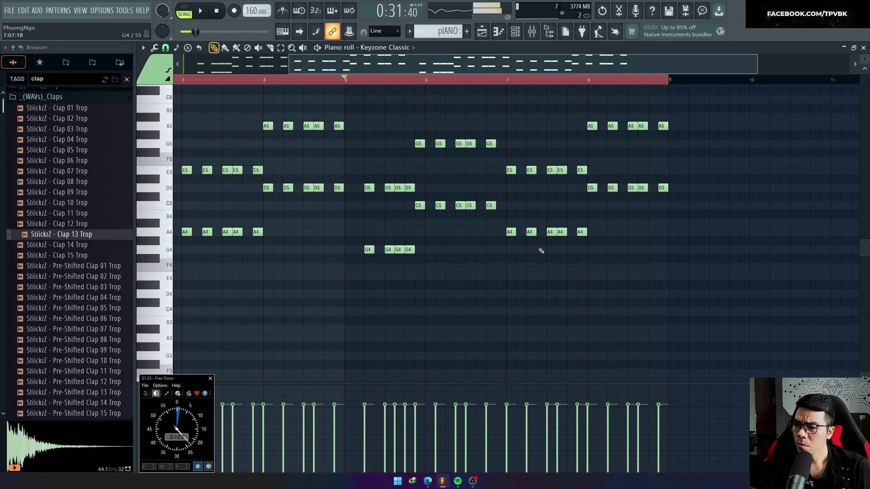
# Transpose the A4–E5 chords in bar 7 to A#4–F5, checking the pitch against the instruments stem
pyautogui.moveTo(504, 250); pyautogui.dragTo(586, 160)
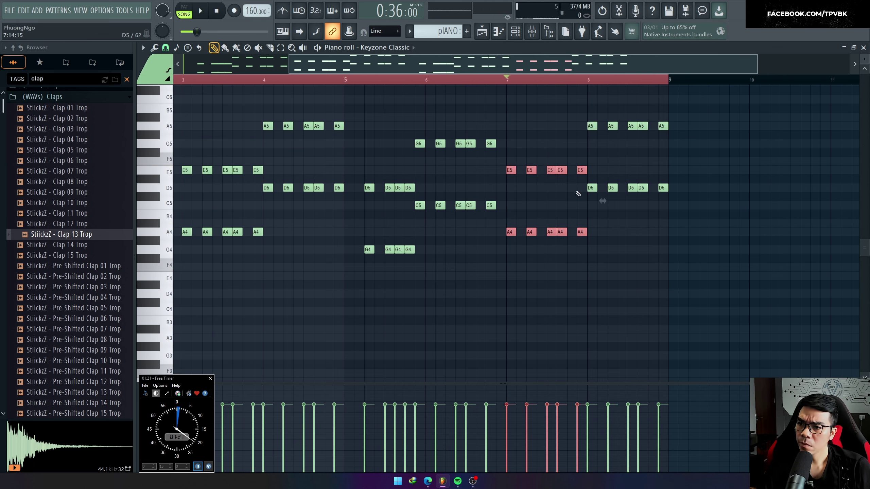
pyautogui.press('Delete')
pyautogui.press('space')
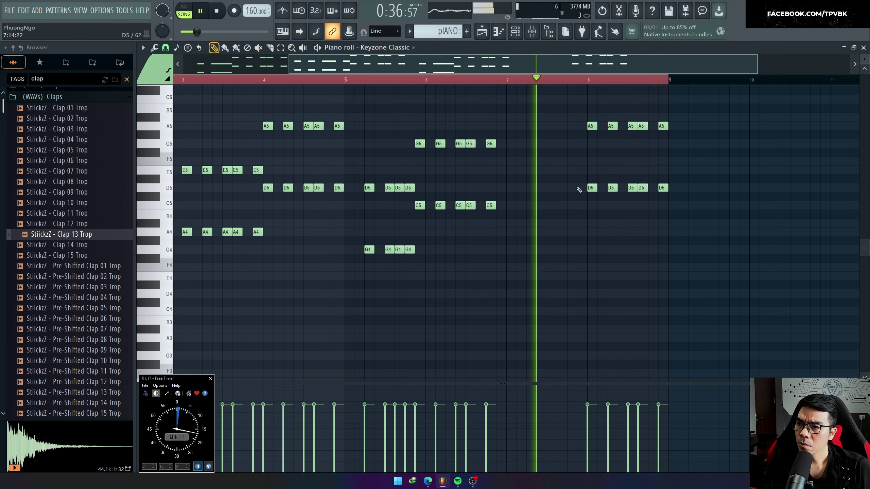
pyautogui.press('space')
pyautogui.moveTo(510, 231); pyautogui.dragTo(511, 214)
pyautogui.press('space')
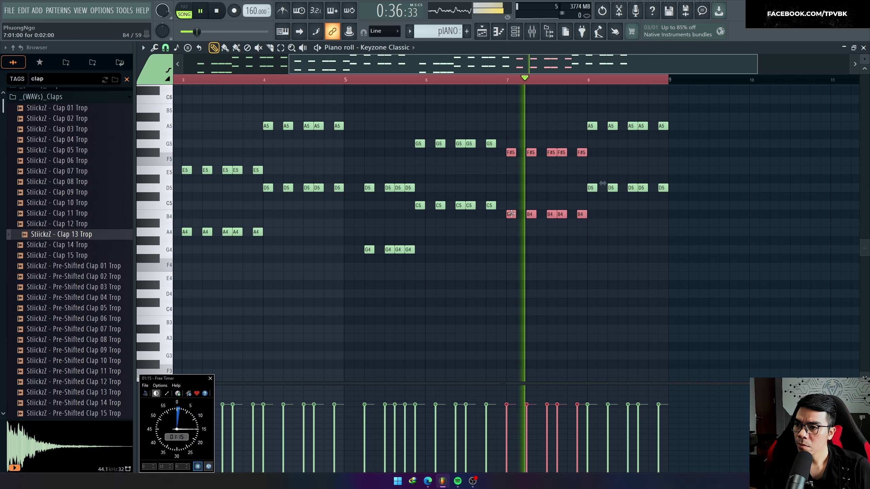
pyautogui.press('space')
# Replace bar 8's chords with copies of bar 7's A#4–F5 chords and add middle notes, D5 in bar 7 and C#5 in bar 8
pyautogui.moveTo(596, 207); pyautogui.dragTo(670, 97)
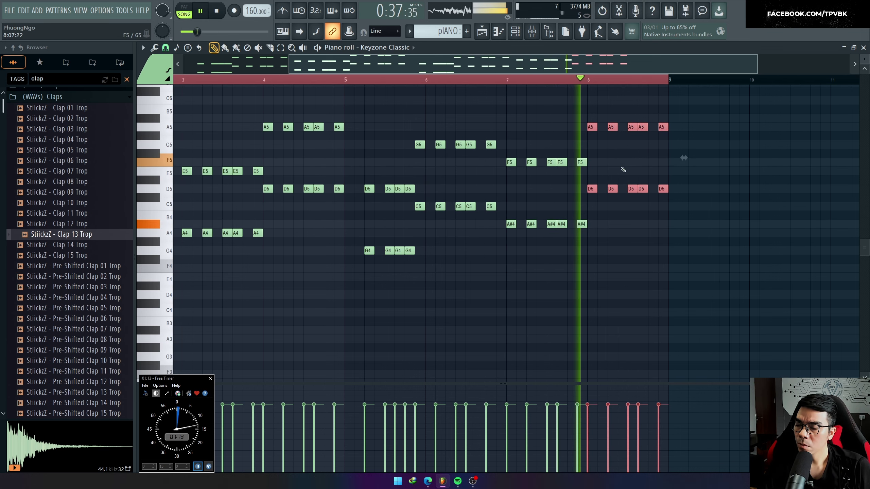
pyautogui.moveTo(710, 156); pyautogui.dragTo(510, 165)
pyautogui.press('space')
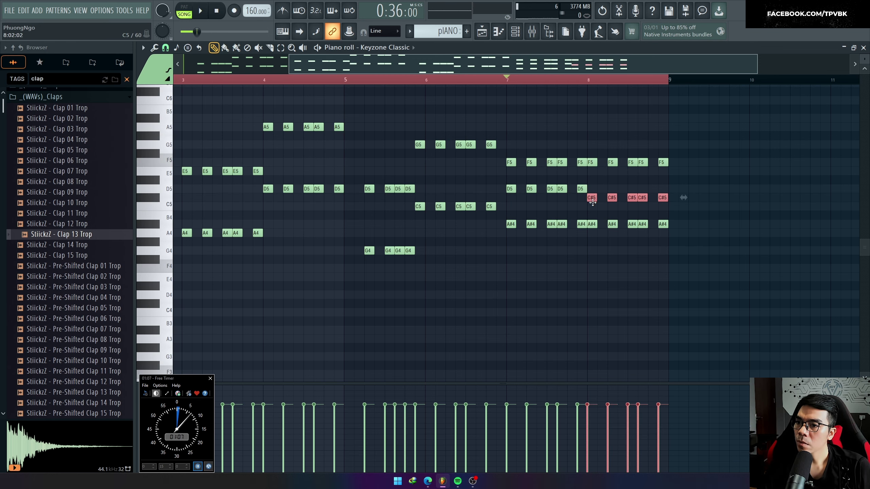
# Align the C#5 notes in bar 8 with the start of the A#4 and F5 notes
pyautogui.scroll(5, 593, 204)
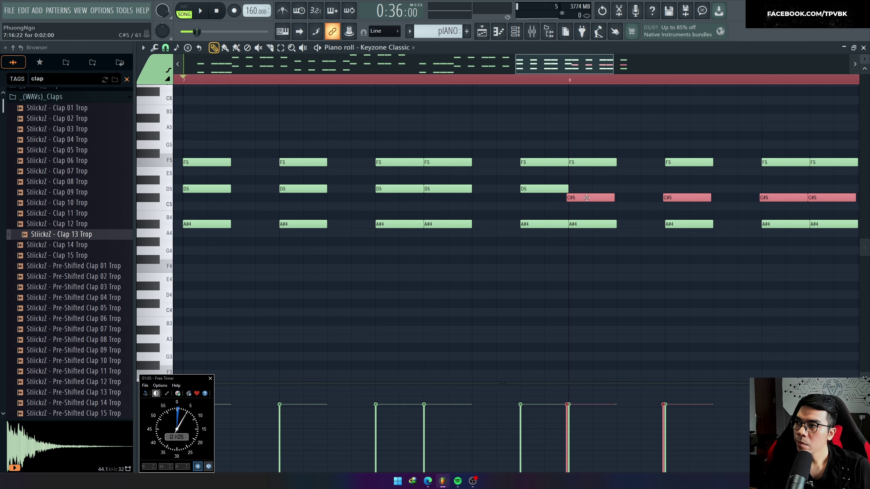
pyautogui.hotkey('ctrl', 'z')
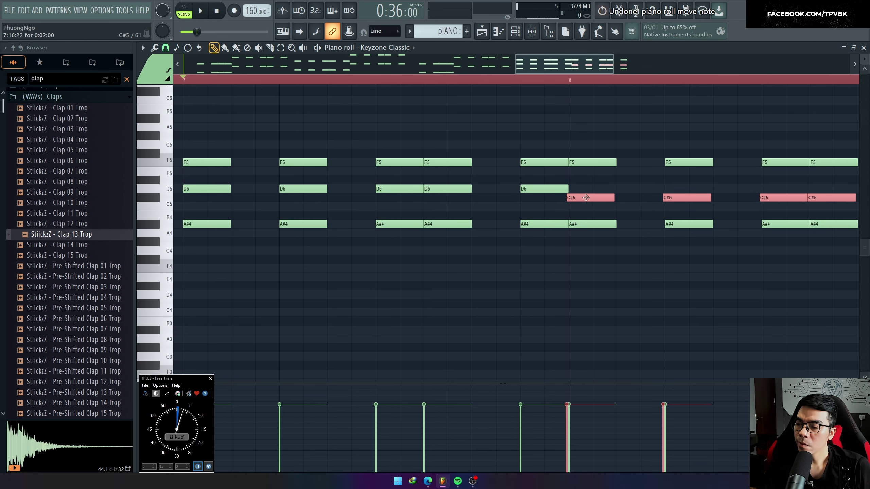
pyautogui.moveTo(582, 198); pyautogui.dragTo(580, 199)
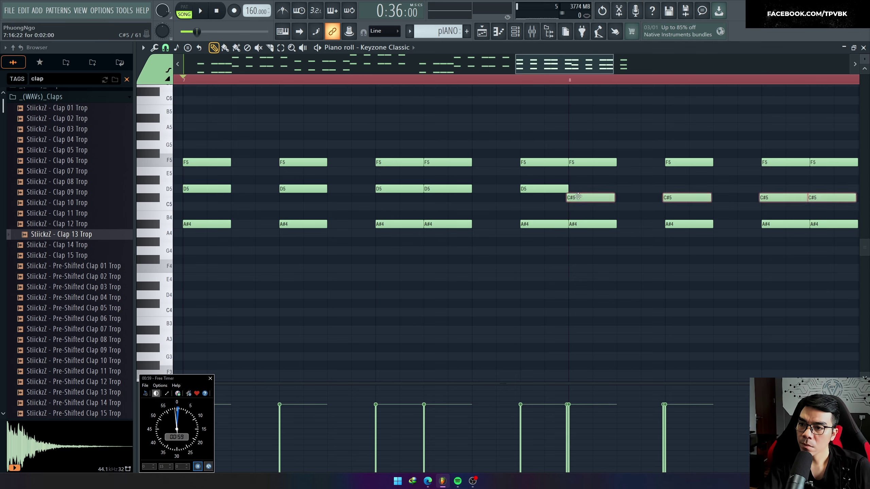
pyautogui.scroll(-3, 521, 195)
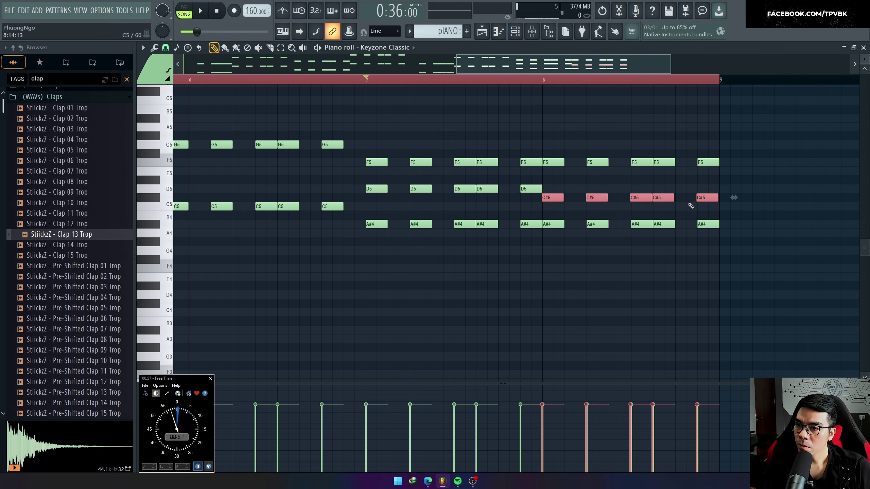
pyautogui.scroll(2, 553, 198)
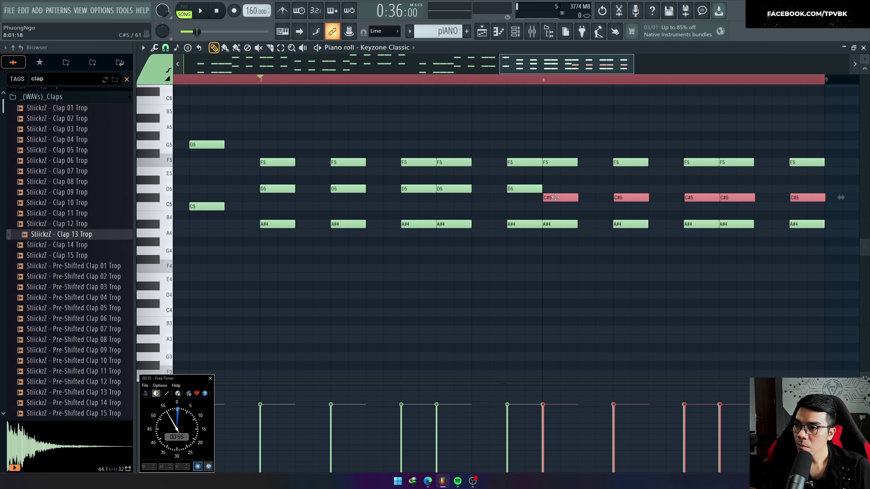
# Play the progression from the start and layer A#5 notes over the G4–D5 chords in bar 1
pyautogui.press('space')
pyautogui.hotkey('ctrl', 'a')
pyautogui.scroll(-5, 545, 186)
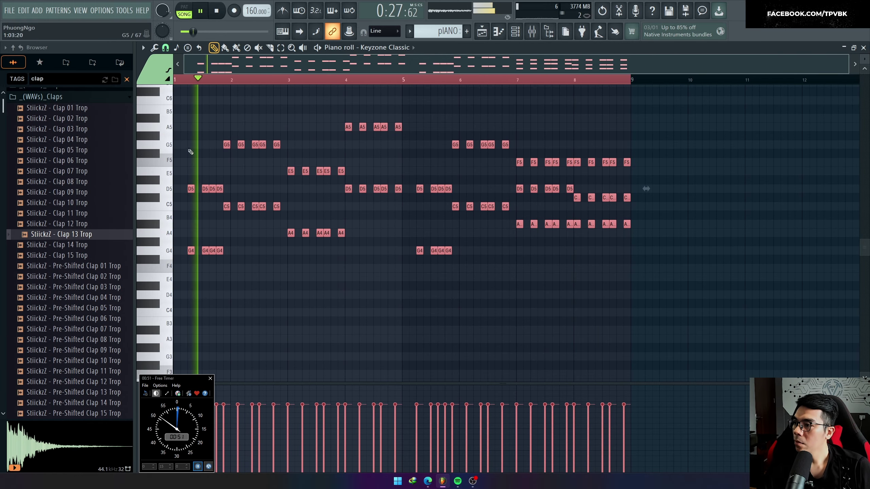
pyautogui.scroll(4, 248, 265)
pyautogui.moveTo(195, 271); pyautogui.dragTo(274, 248)
pyautogui.press('space')
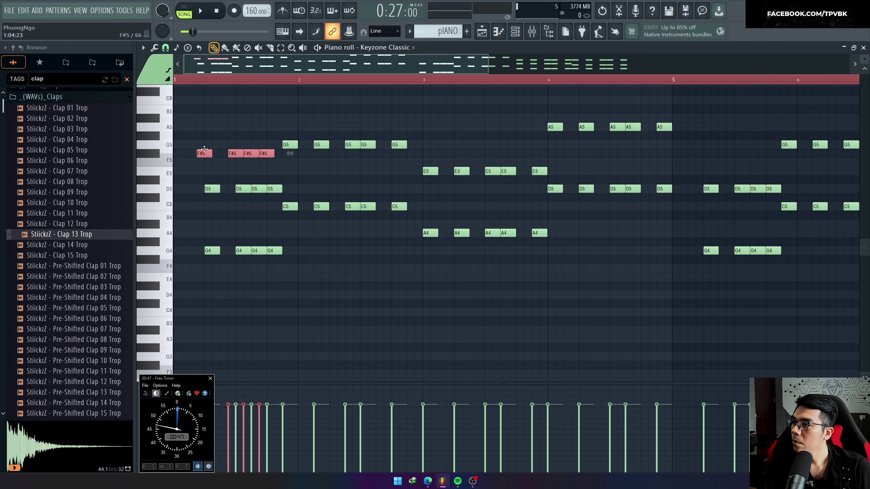
pyautogui.moveTo(204, 150); pyautogui.dragTo(213, 114)
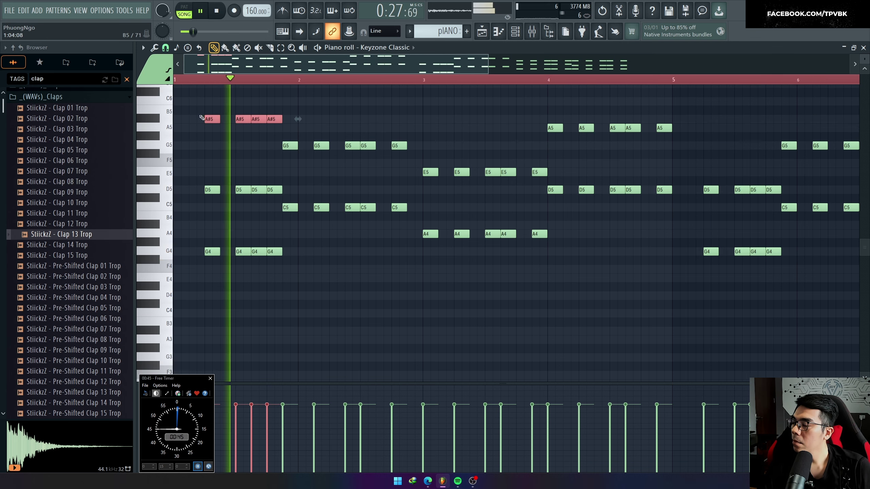
# Layer E6 notes over the C5–G5 chords from the end of bar 1 through bar 2
pyautogui.scroll(3, 204, 118)
pyautogui.moveTo(287, 241); pyautogui.dragTo(414, 268)
pyautogui.press('space')
pyautogui.moveTo(291, 261); pyautogui.dragTo(291, 132)
pyautogui.press('space')
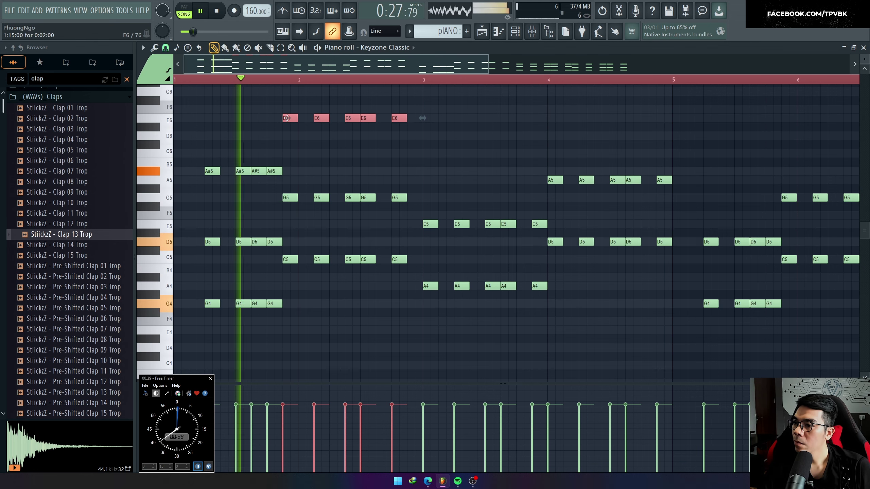
# Set the piano roll snap to Bar and layer C#6 notes over the A4–E5 chords in bar 3
pyautogui.moveTo(287, 118)
pyautogui.mouseDown()
pyautogui.moveTo(444, 171)
pyautogui.moveTo(428, 171)
pyautogui.mouseUp()
pyautogui.hotkey('ctrl', 'z')
pyautogui.scroll(-2, 472, 245)
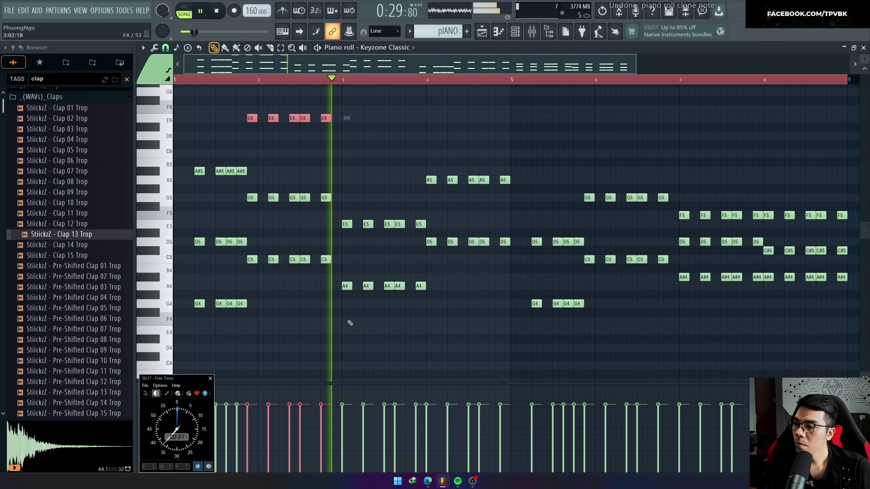
pyautogui.moveTo(345, 313); pyautogui.dragTo(454, 276)
pyautogui.press('space')
pyautogui.click(165, 48)
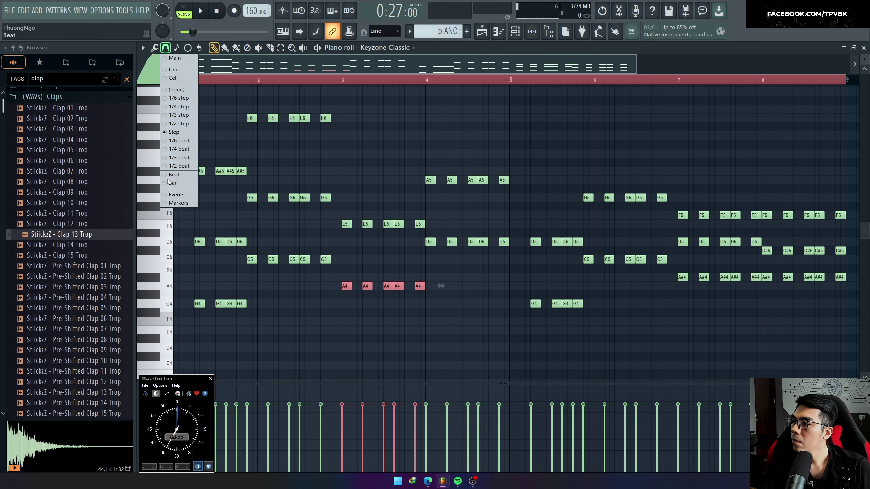
pyautogui.click(179, 183)
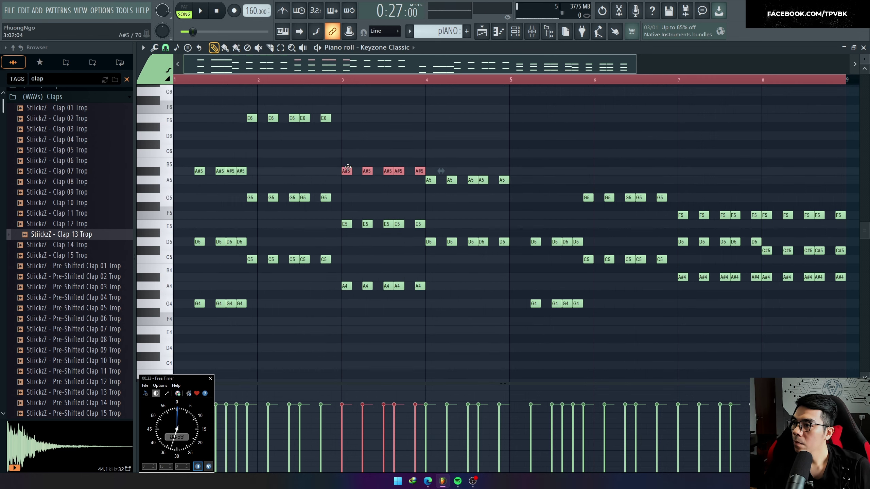
pyautogui.press('space')
# Add F#5 middle notes to the D5–A5 chords in bar 4, copying the rhythm of the D5 notes
pyautogui.scroll(-2, 358, 174)
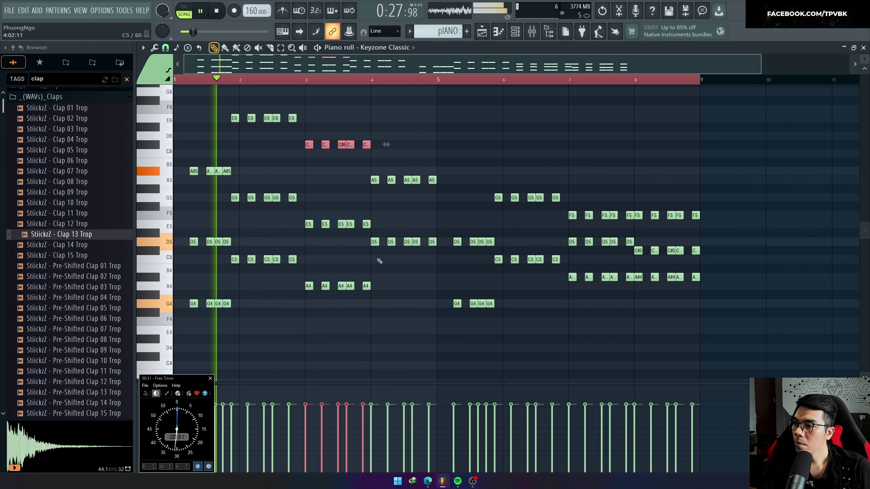
pyautogui.moveTo(377, 263); pyautogui.dragTo(445, 220)
pyautogui.moveTo(376, 244); pyautogui.dragTo(369, 213)
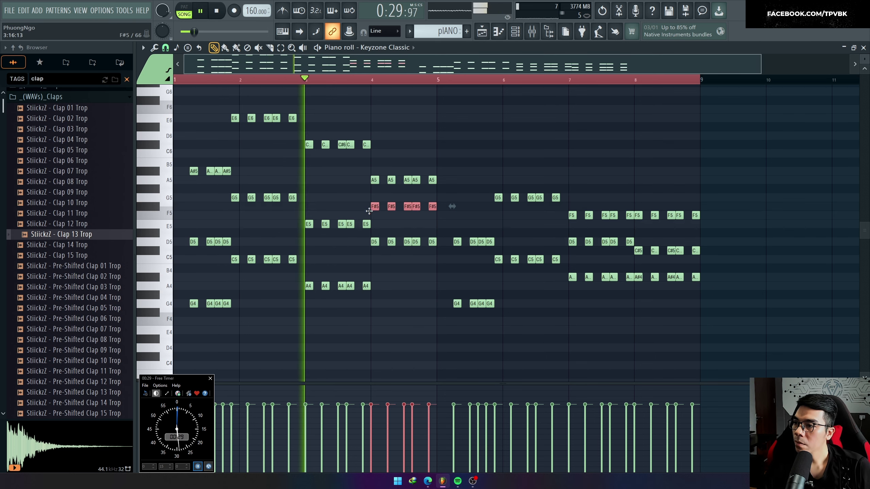
pyautogui.press('space')
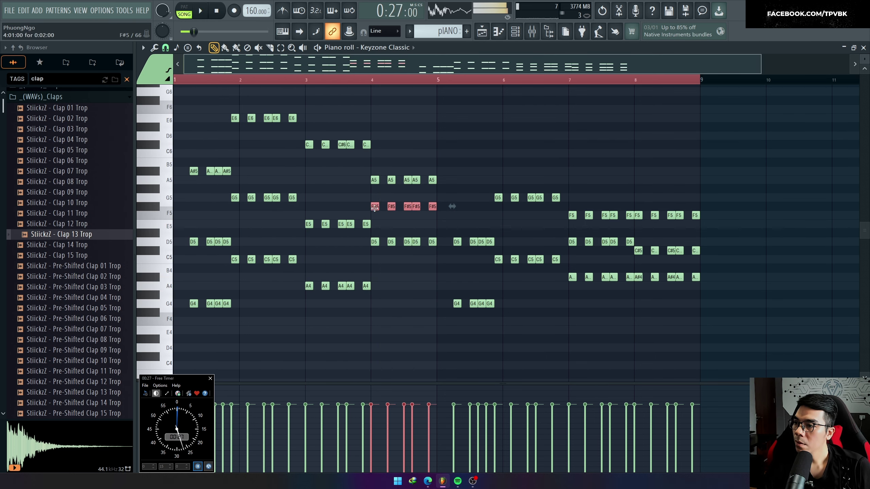
# Lower bar 4's middle notes to F5, and add F#5 notes over the G4–D5 chords in bar 5
pyautogui.hotkey('ctrl', 'a')
pyautogui.moveTo(449, 289); pyautogui.dragTo(459, 206)
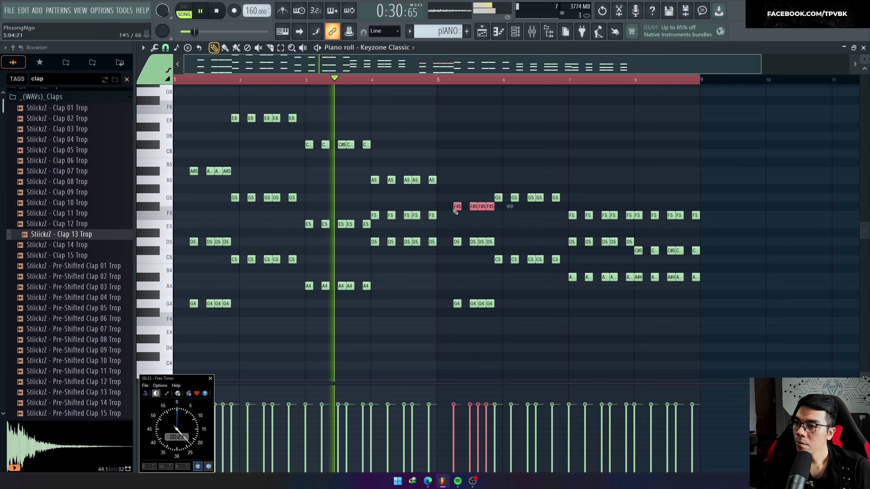
pyautogui.scroll(1, 454, 219)
pyautogui.press('space')
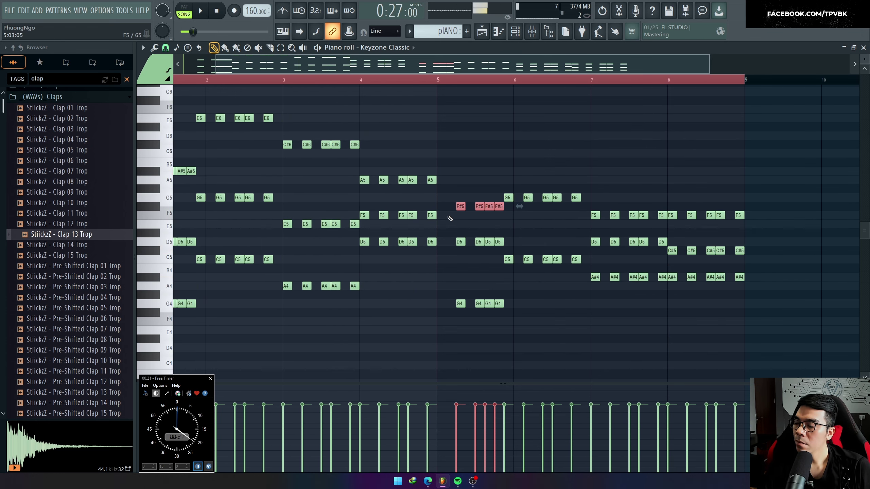
# Delete bar 3's last A4–E5–C#6 chord and move bar 4's first D5–F5–A5 chord into its place with snap at 1/2 beat
pyautogui.scroll(1, 337, 284)
pyautogui.moveTo(354, 295); pyautogui.dragTo(355, 139)
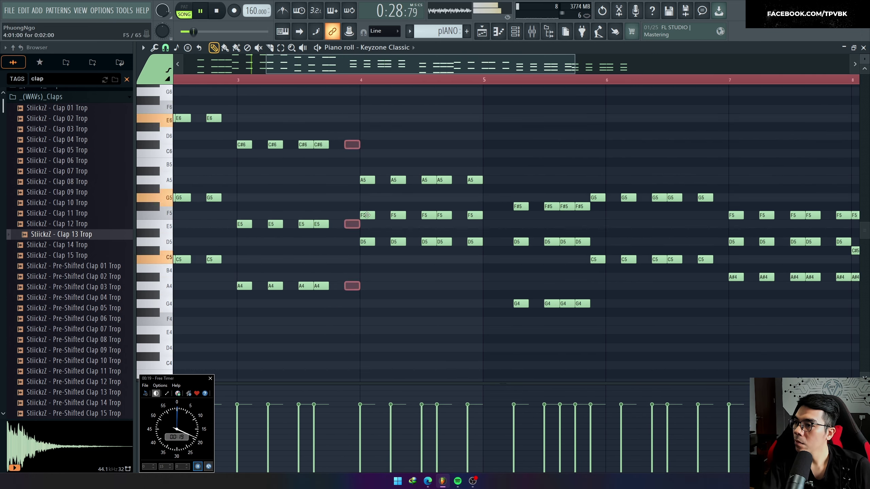
pyautogui.click(166, 48)
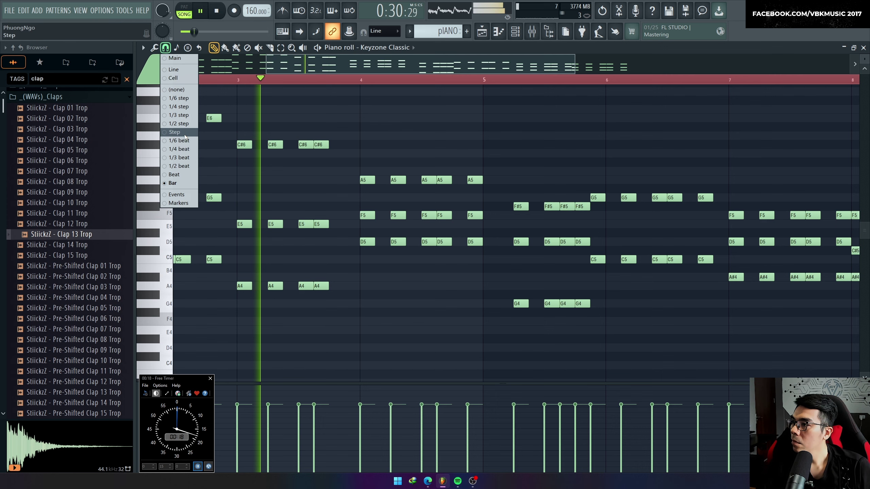
pyautogui.click(181, 166)
pyautogui.moveTo(360, 254); pyautogui.dragTo(372, 185)
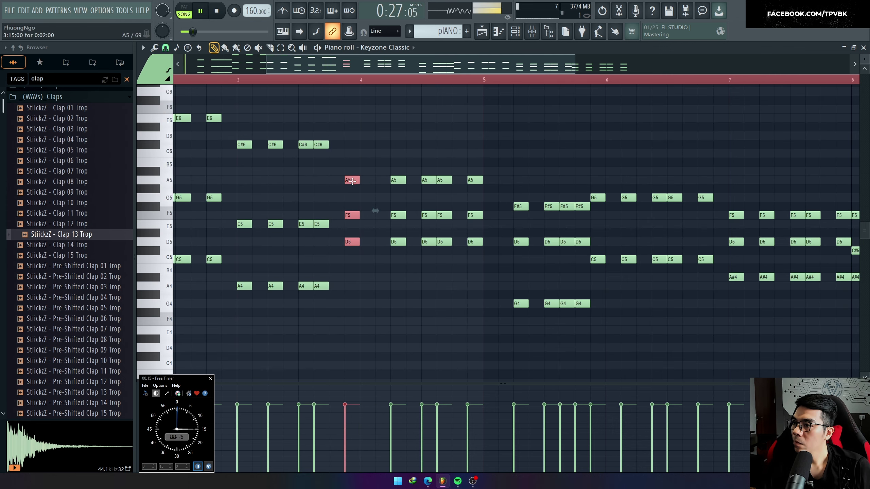
pyautogui.hotkey('ctrl', 'a')
# Return to the playlist and mute the instruments stem on Track 4
pyautogui.scroll(-2, 422, 147)
pyautogui.hotkey('ctrl', 'd')
pyautogui.press('F5')
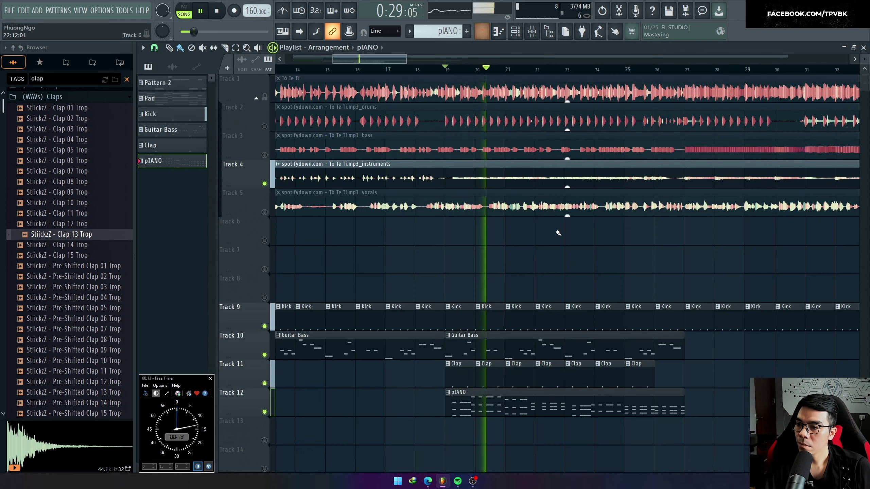
pyautogui.scroll(-1, 503, 397)
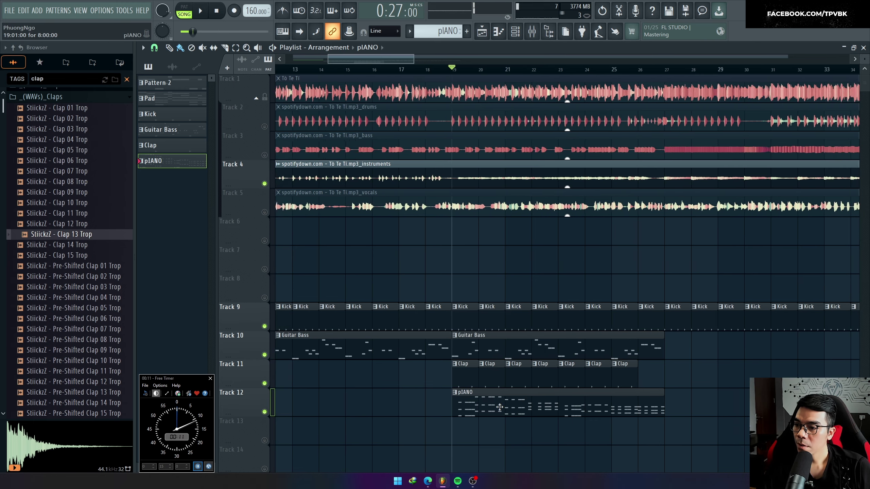
pyautogui.click(264, 182)
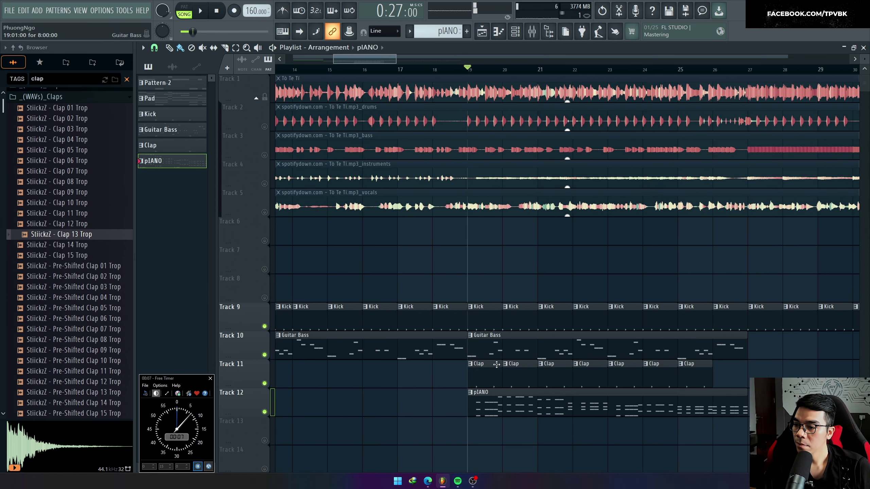
# Play the arrangement from bar 19 and inspect the piano pattern's notes
pyautogui.doubleClick(491, 410)
pyautogui.scroll(-1, 476, 395)
pyautogui.press('space')
pyautogui.press('Escape')
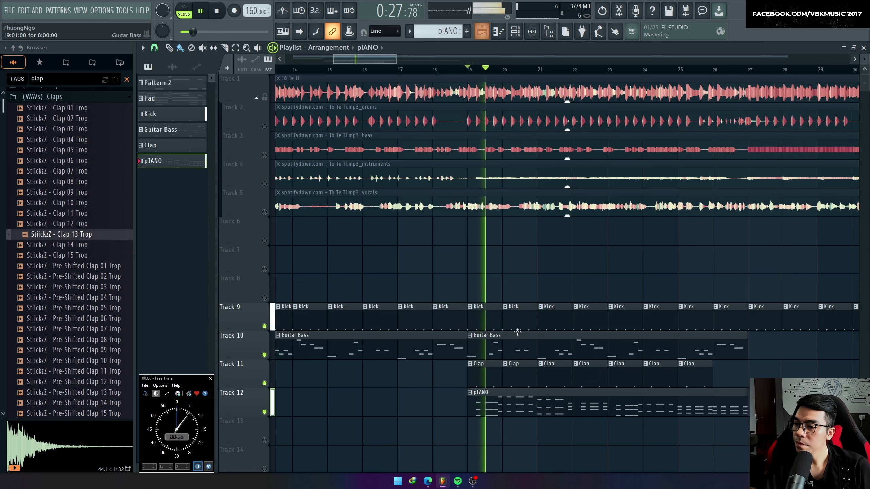
pyautogui.doubleClick(550, 400)
pyautogui.hscroll(-1, 397, 303)
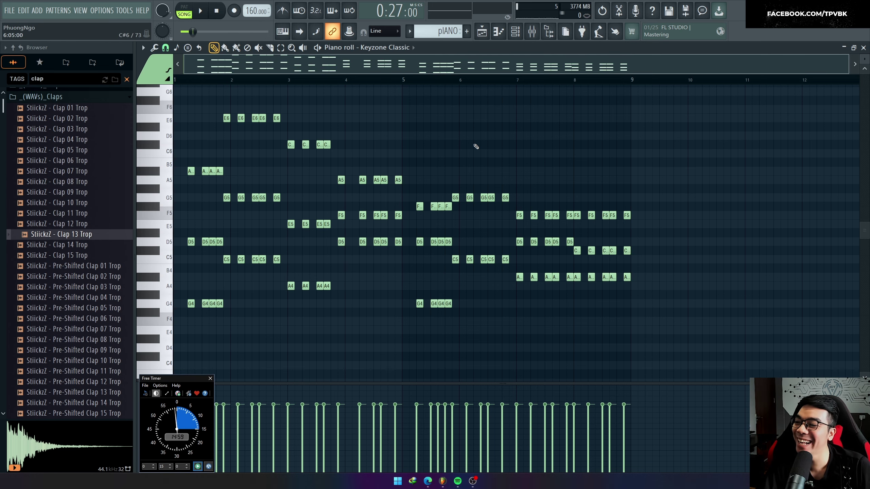
# Play the arrangement repeatedly and examine the Guitar Bass pattern's notes against the piano chords
pyautogui.press('F5')
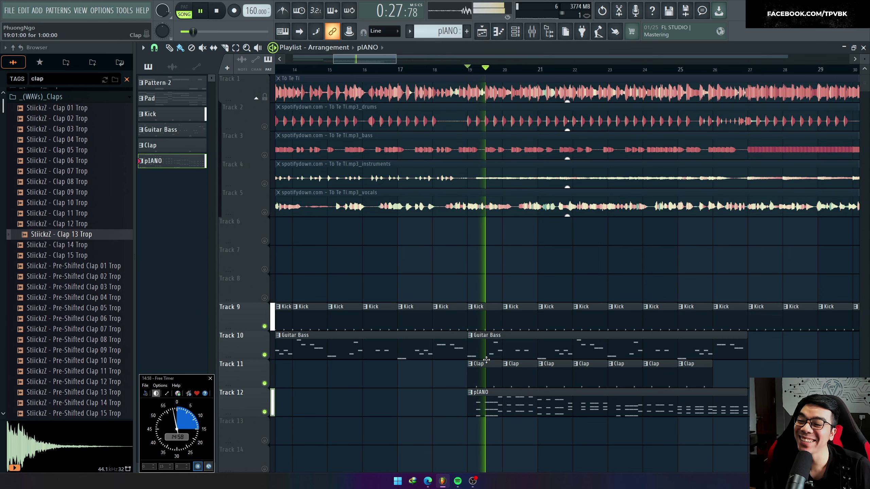
pyautogui.doubleClick(500, 348)
pyautogui.press('space')
pyautogui.scroll(-4, 368, 283)
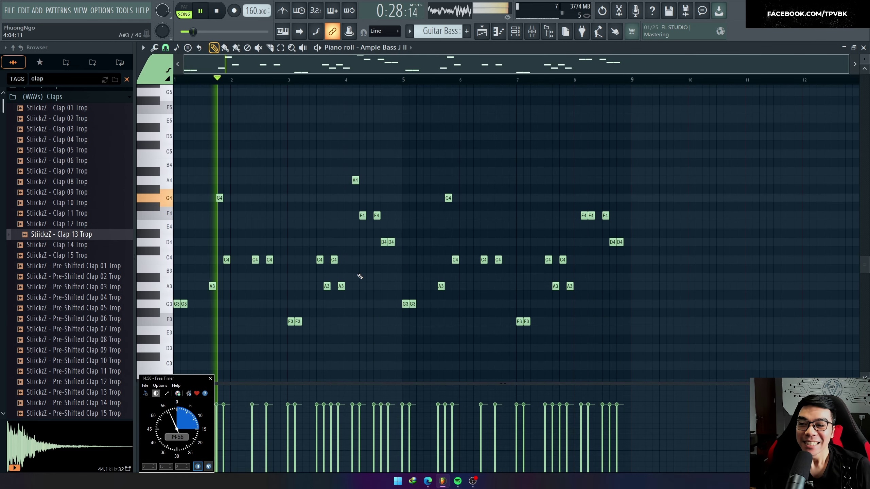
pyautogui.press('space')
pyautogui.press('F5')
pyautogui.press('space')
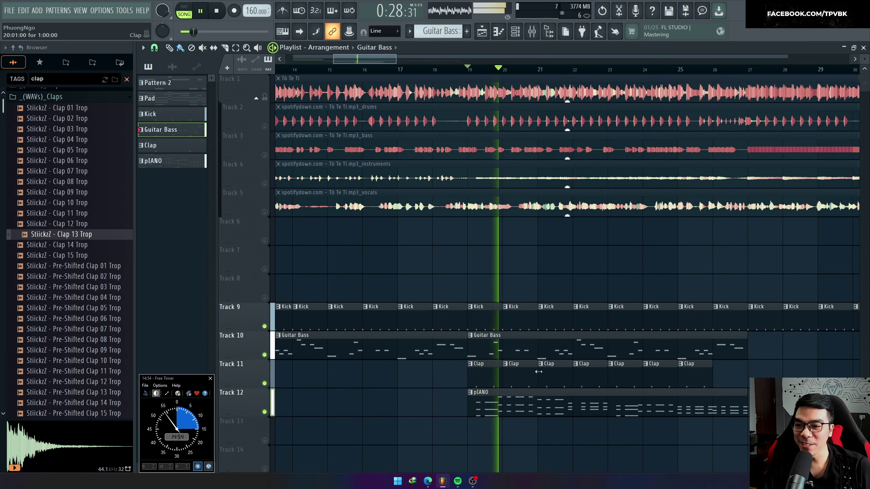
pyautogui.press('space')
pyautogui.doubleClick(559, 352)
pyautogui.press('space')
pyautogui.press('F5')
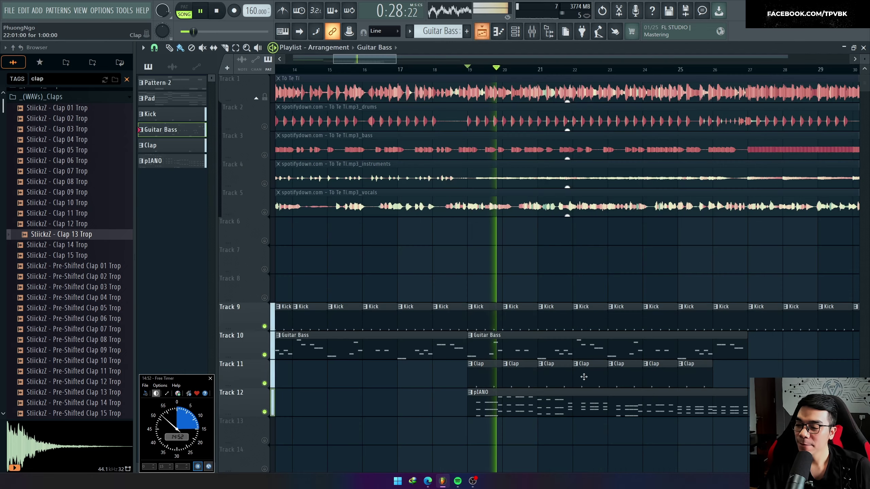
# Reopen the piano pattern and layer E6 notes over the C5–G5 chords from the end of bar 5 through bar 6
pyautogui.doubleClick(566, 406)
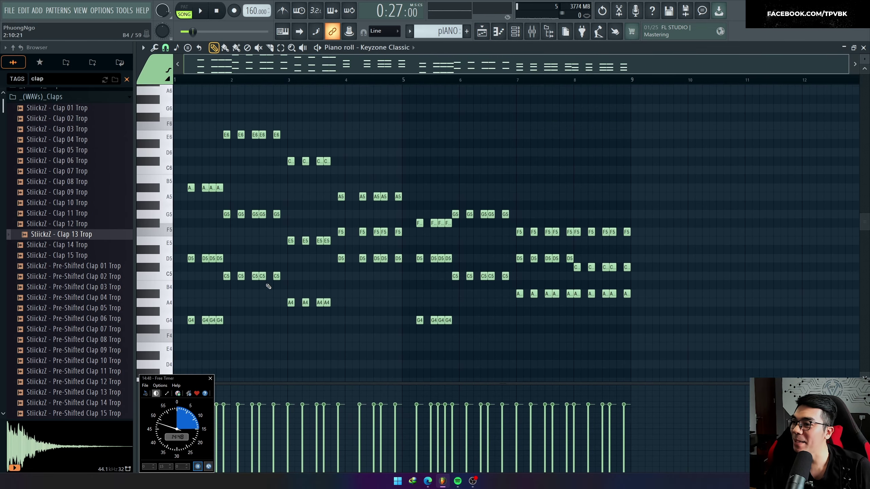
pyautogui.press('space')
pyautogui.scroll(2, 401, 319)
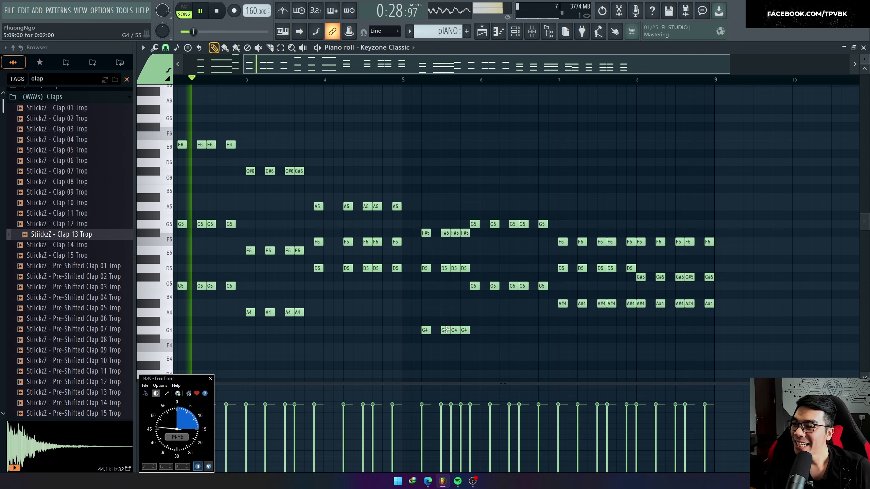
pyautogui.moveTo(471, 307); pyautogui.dragTo(564, 282)
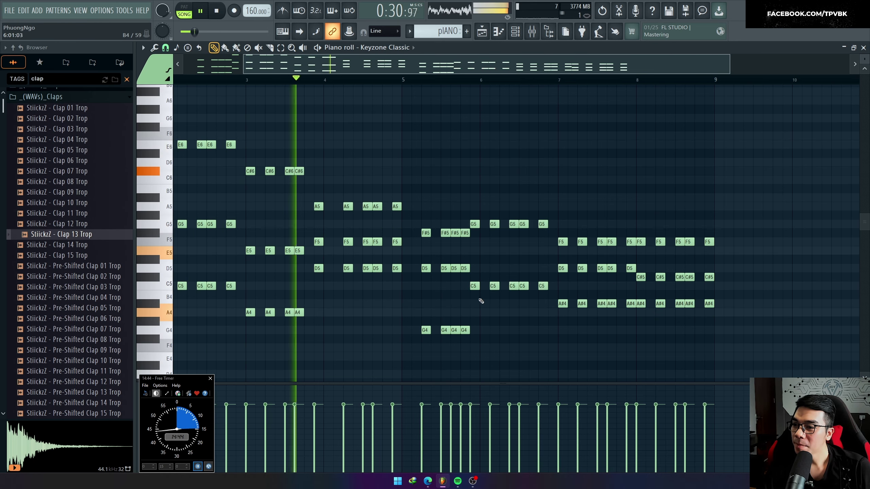
pyautogui.press('space')
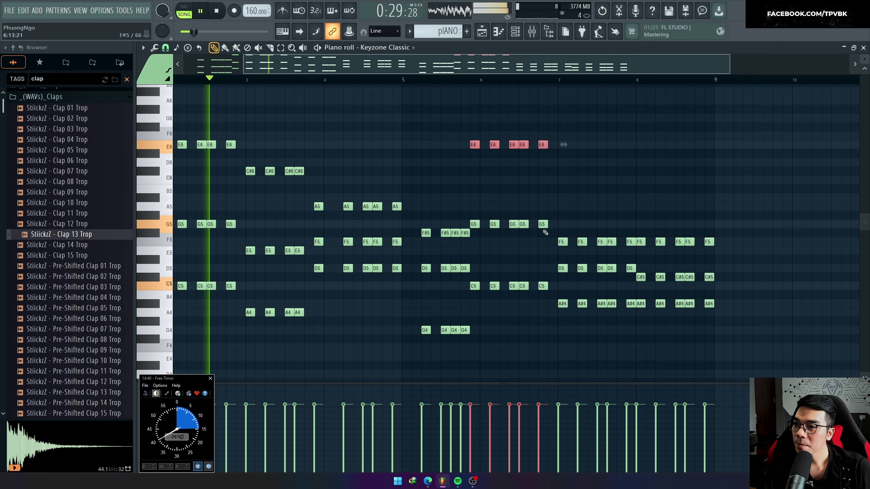
# Raise the D5 and C#5 notes in bars 7–8 by one octave to D6 and C#6, and save the project
pyautogui.scroll(1, 561, 291)
pyautogui.moveTo(555, 284); pyautogui.dragTo(742, 262)
pyautogui.press('space')
pyautogui.hotkey('ctrl', 'Up')
pyautogui.press('space')
pyautogui.hotkey('ctrl', 'a')
pyautogui.hotkey('ctrl', 's')
# In the playlist, make the second Guitar Bass clip on Track 10 a unique pattern
pyautogui.press('F5')
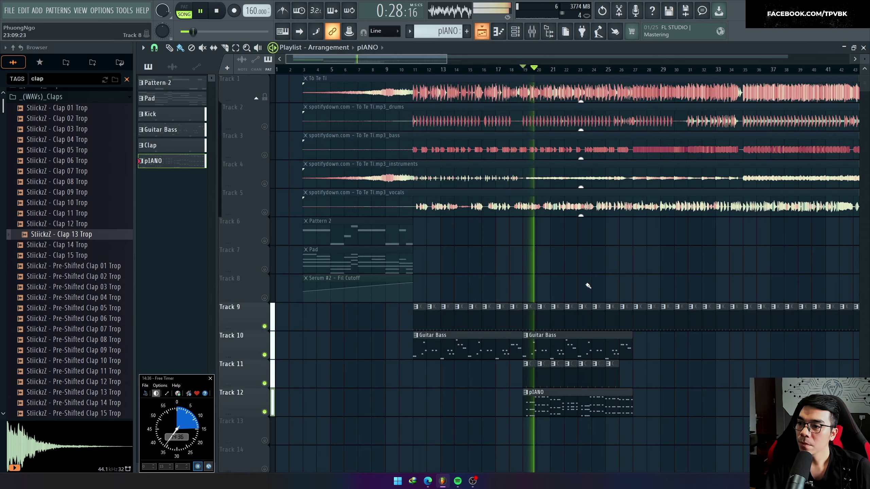
pyautogui.scroll(1, 590, 398)
pyautogui.press('space')
pyautogui.click(515, 335)
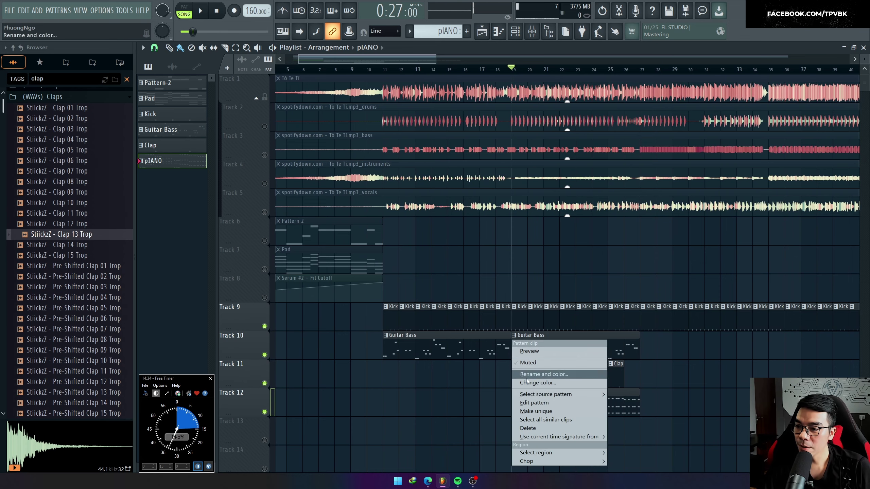
pyautogui.click(532, 411)
# Open the unique bass pattern and raise the two F3 notes at the start of bar 3 to A3
pyautogui.doubleClick(543, 350)
pyautogui.press('space')
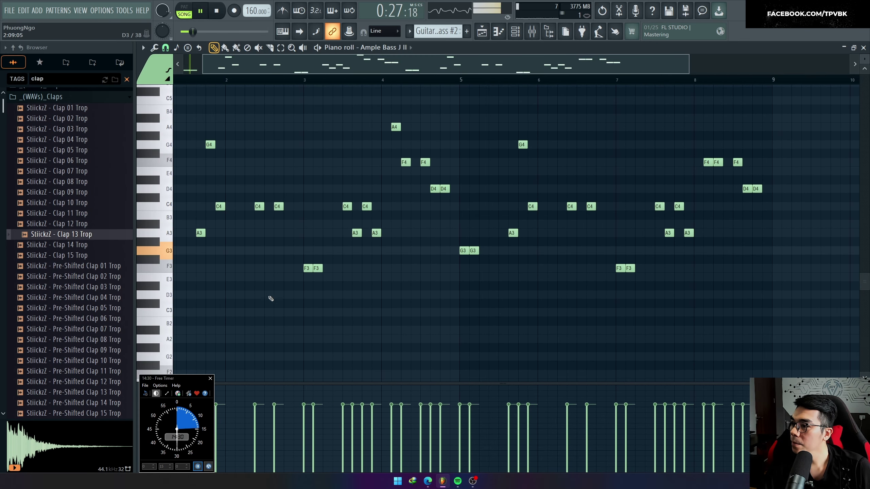
pyautogui.moveTo(307, 307); pyautogui.dragTo(307, 270)
pyautogui.press('space')
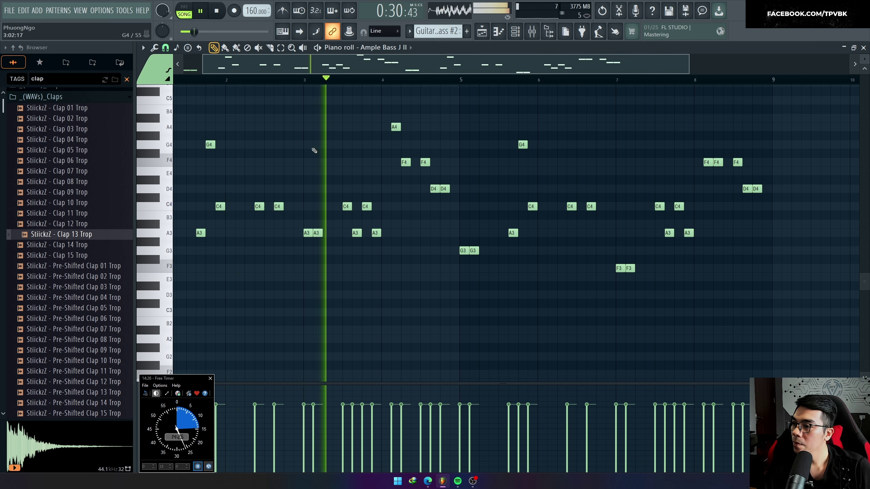
# Raise bar 3's two C4 bass notes to C#4 and its last A3 note to D4, checking by playback
pyautogui.press('space')
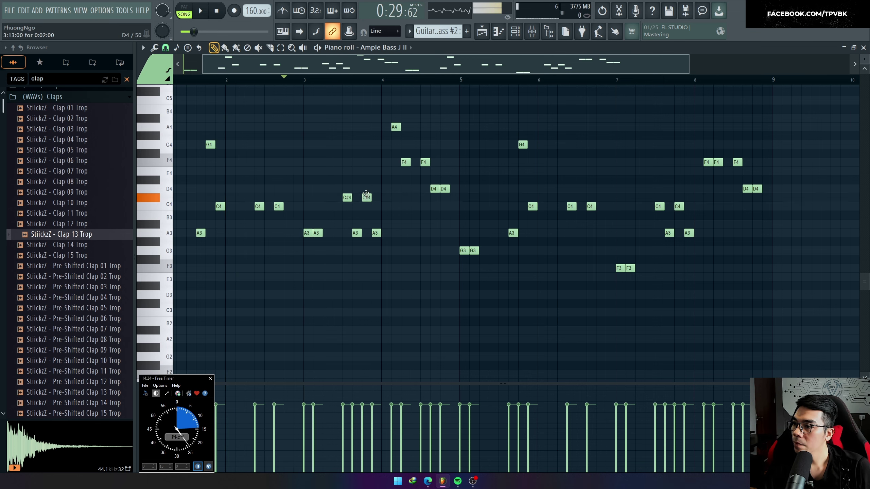
pyautogui.press('space')
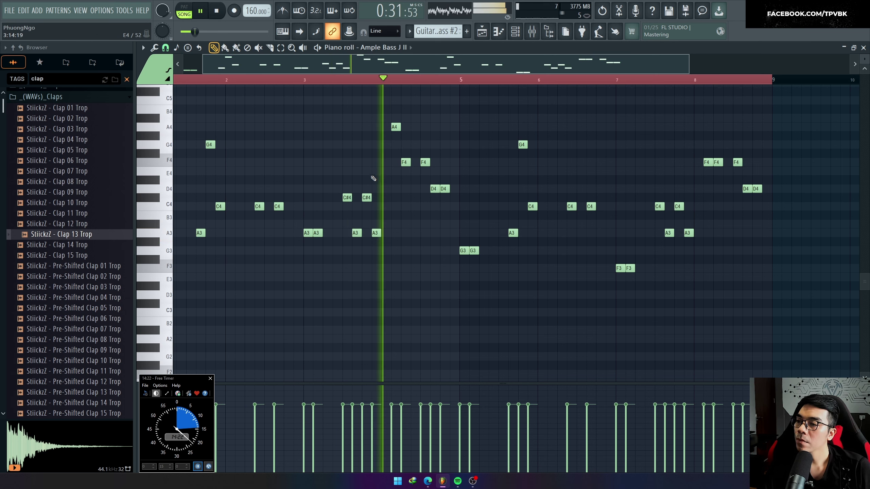
pyautogui.moveTo(375, 233); pyautogui.dragTo(376, 207)
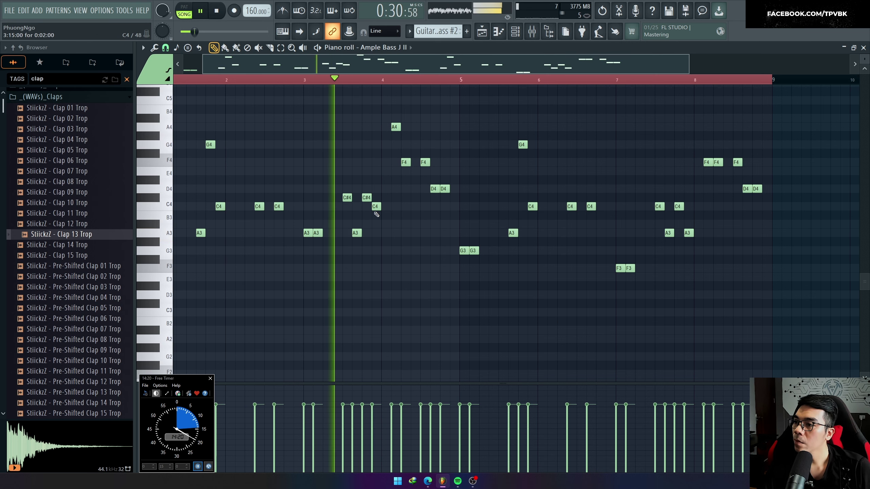
pyautogui.press('space')
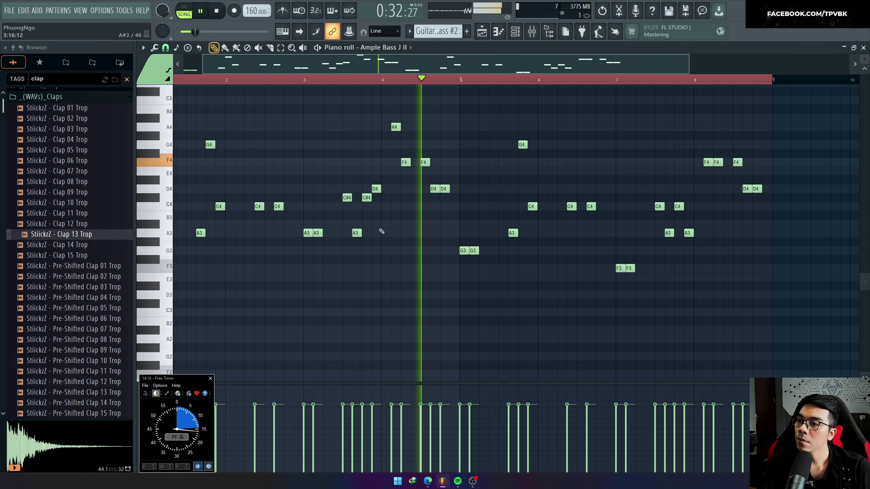
pyautogui.scroll(-1, 456, 269)
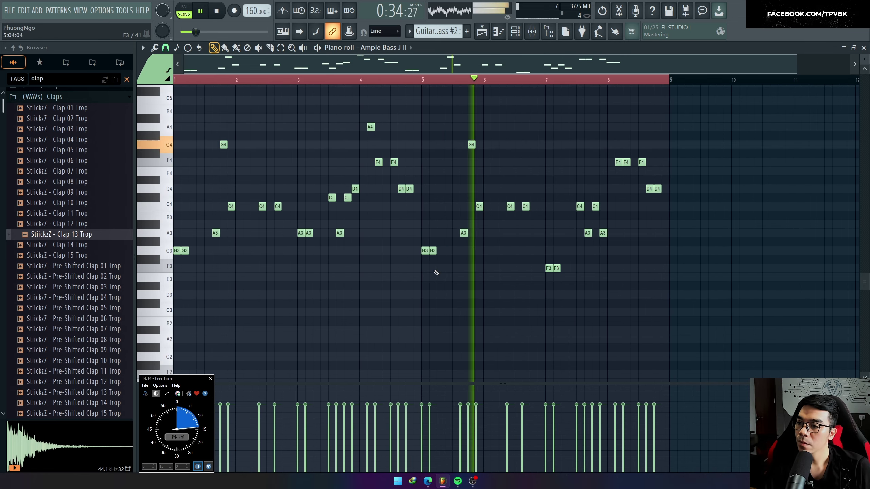
# Open the piano pattern again and raise the F#5 notes over bar 5's G4–D5 chords to A#5
pyautogui.press('F5')
pyautogui.doubleClick(572, 387)
pyautogui.press('space')
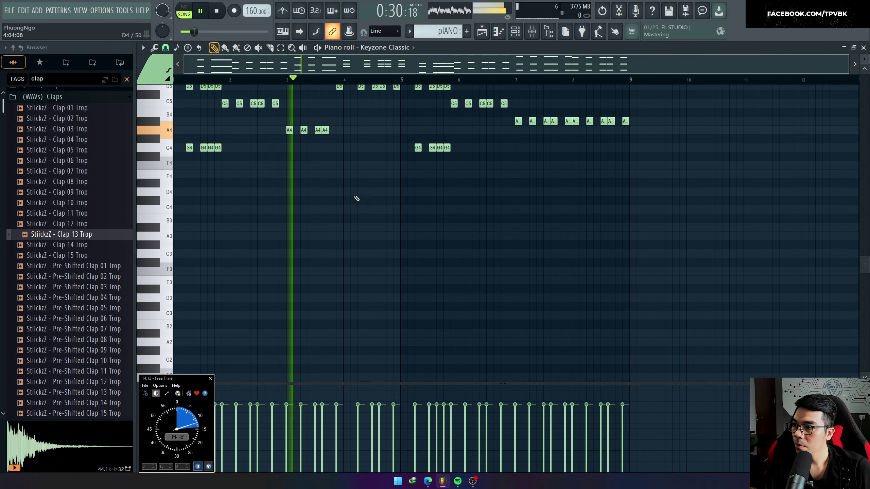
pyautogui.scroll(1, 497, 288)
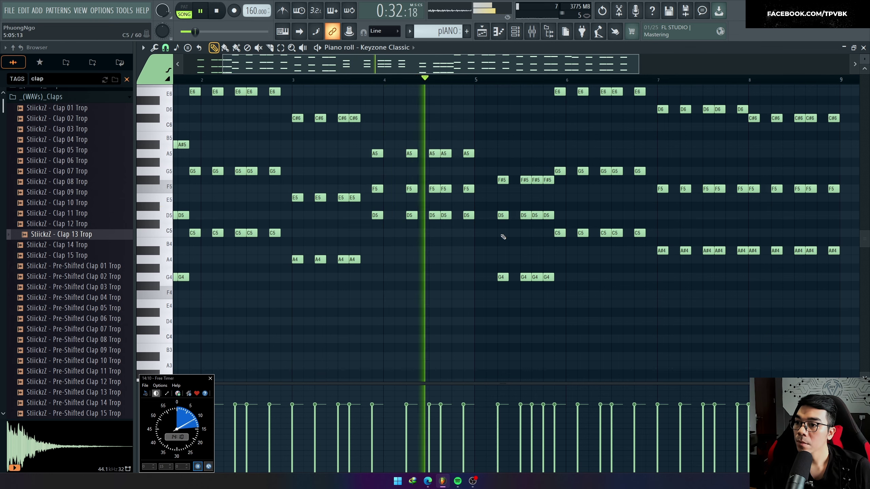
pyautogui.moveTo(497, 177); pyautogui.dragTo(547, 180)
pyautogui.press('space')
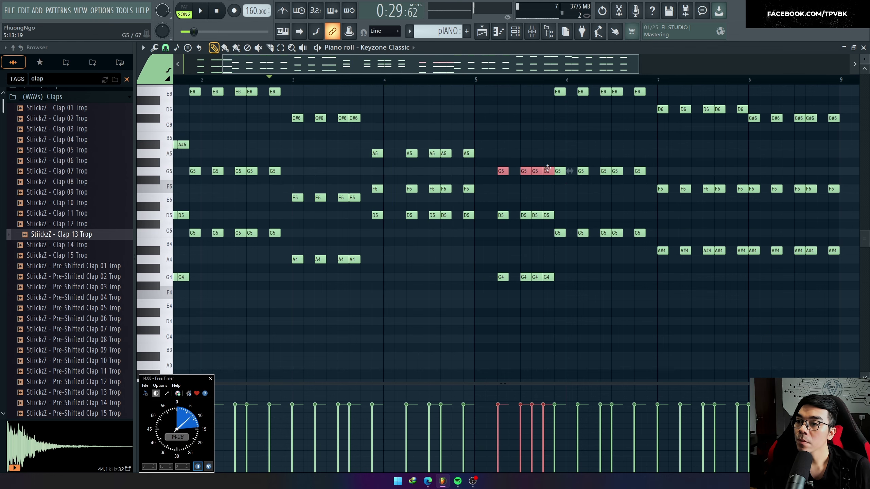
pyautogui.scroll(-3, 490, 199)
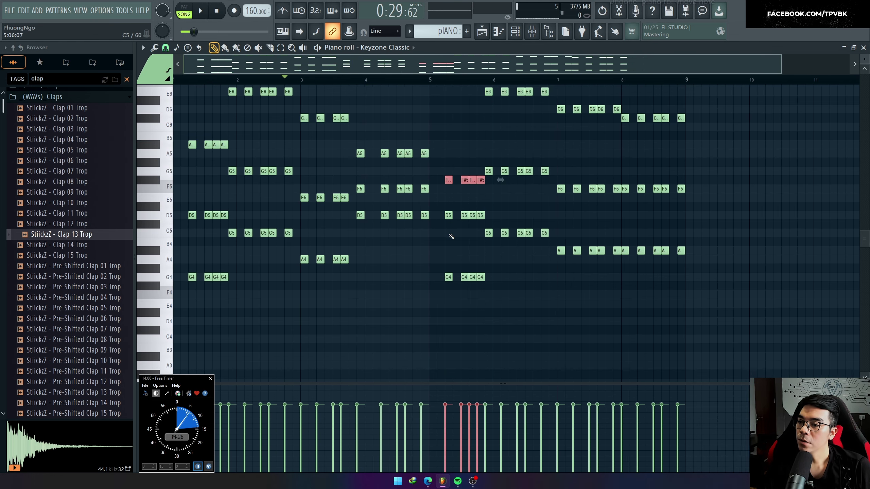
pyautogui.scroll(2, 452, 233)
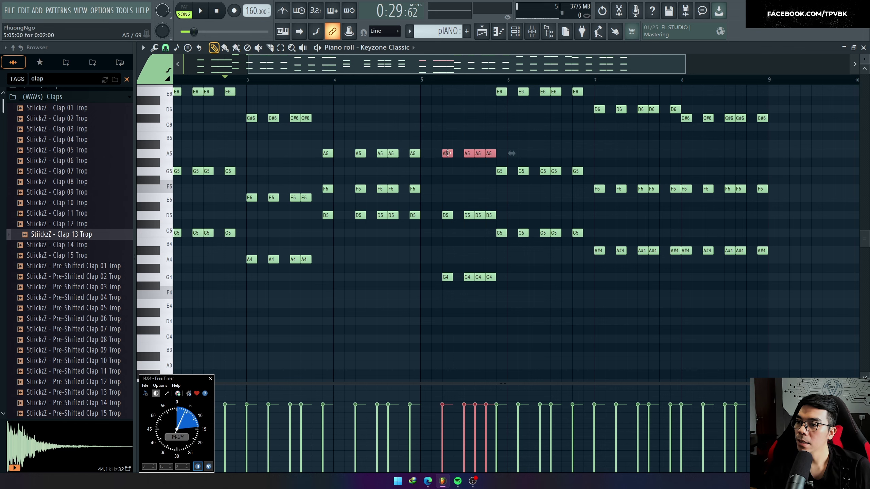
pyautogui.press('space')
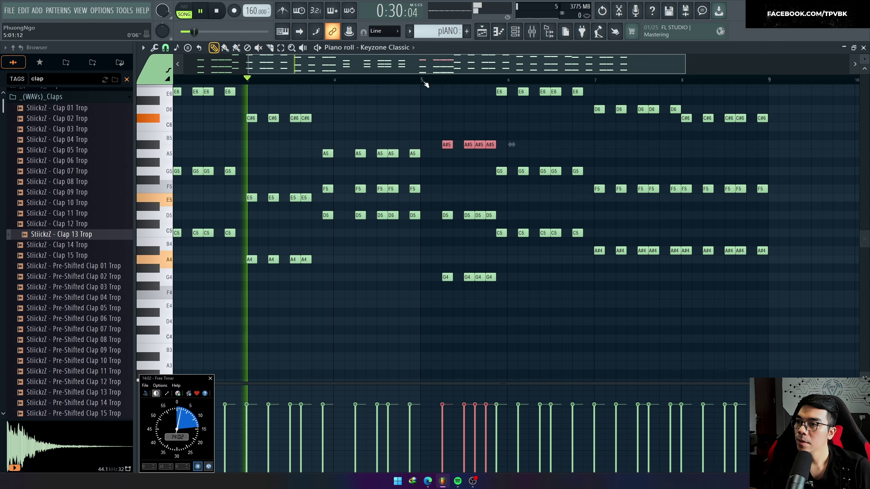
# Play the second half of the piano progression from bar 5 to check the new top notes
pyautogui.click(424, 81)
pyautogui.hotkey('ctrl', 'a')
pyautogui.scroll(-2, 414, 231)
pyautogui.keyDown('ctrl'); pyautogui.click(519, 310); pyautogui.keyUp('ctrl')
pyautogui.scroll(3, 517, 311)
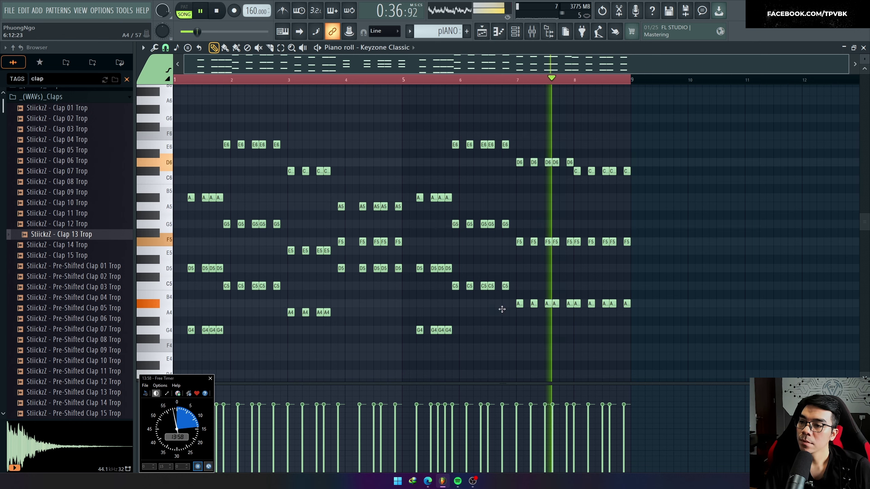
# Open the Guitar Bass #2 pattern and raise the two F3 notes at the start of bar 7 to A#3
pyautogui.press('Escape')
pyautogui.doubleClick(593, 349)
pyautogui.press('space')
pyautogui.press('space')
pyautogui.scroll(-9, 542, 326)
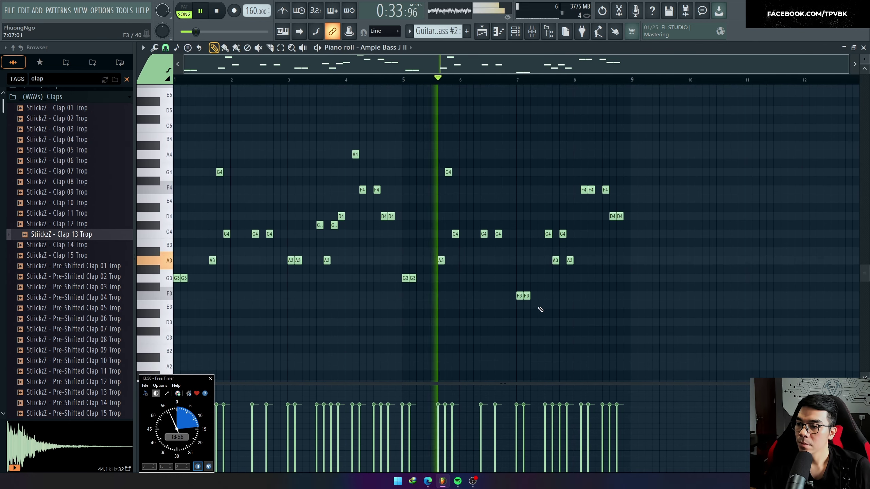
pyautogui.scroll(3, 541, 325)
pyautogui.scroll(3, 544, 315)
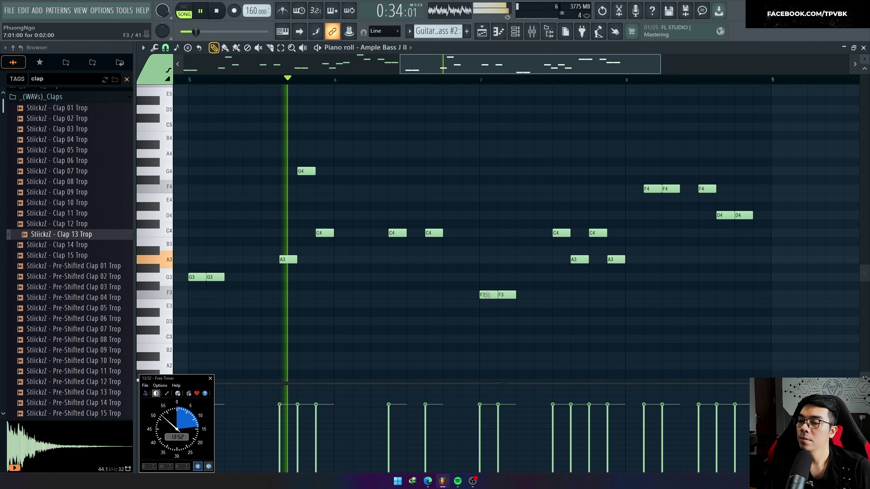
pyautogui.moveTo(486, 315); pyautogui.dragTo(508, 293)
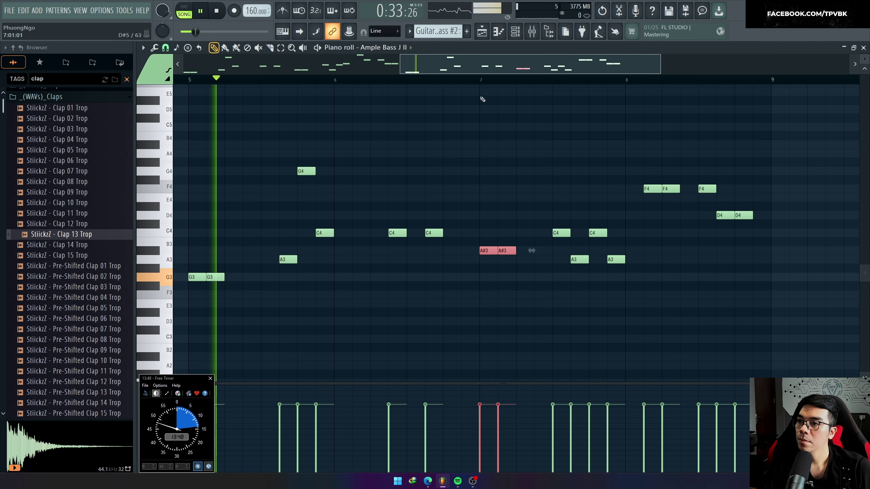
pyautogui.press('space')
# Raise bar 7's C4 bass notes to C#4 and its A3 notes to A#3, then play the passage
pyautogui.moveTo(552, 291); pyautogui.dragTo(626, 210)
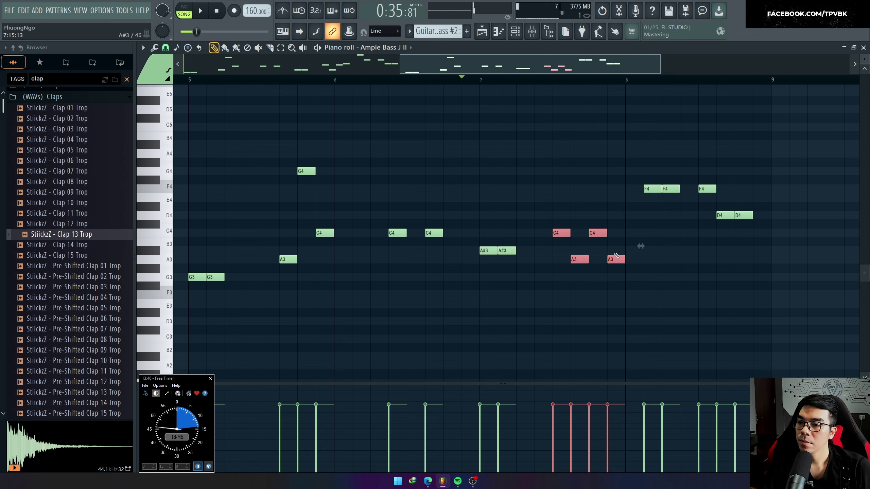
pyautogui.press('space')
pyautogui.keyDown('ctrl'); pyautogui.click(505, 195); pyautogui.keyUp('ctrl')
pyautogui.keyDown('ctrl'); pyautogui.doubleClick(541, 189); pyautogui.keyUp('ctrl')
pyautogui.keyDown('ctrl'); pyautogui.click(543, 190); pyautogui.keyUp('ctrl')
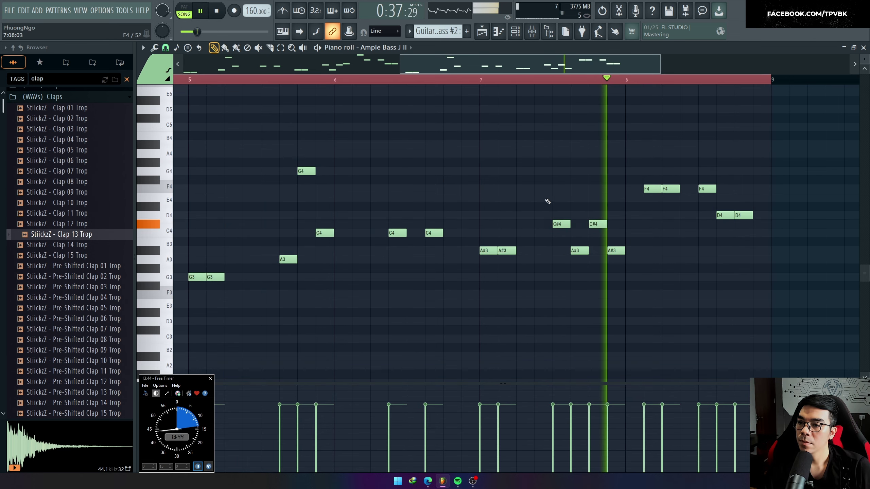
pyautogui.press('space')
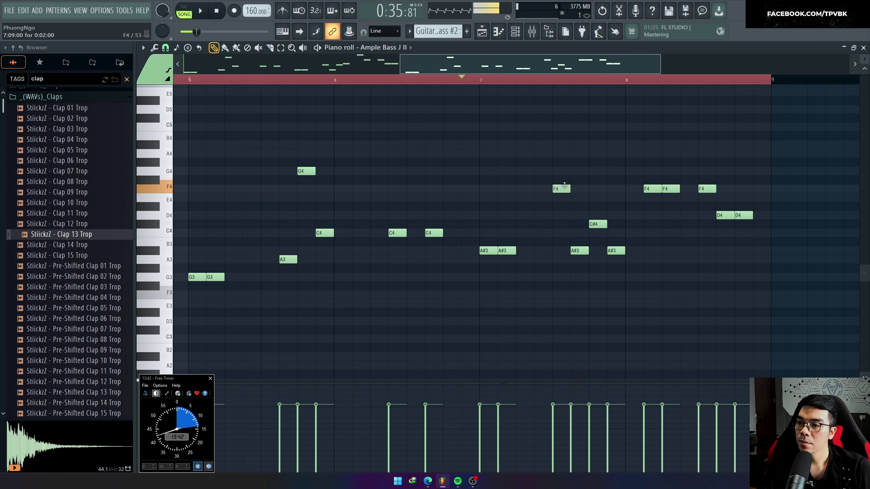
# Raise both C#4 notes in bar 7 to F4 and check the phrase by playback
pyautogui.moveTo(597, 224); pyautogui.dragTo(597, 189)
pyautogui.hotkey('ctrl', 'a')
pyautogui.scroll(-2, 552, 230)
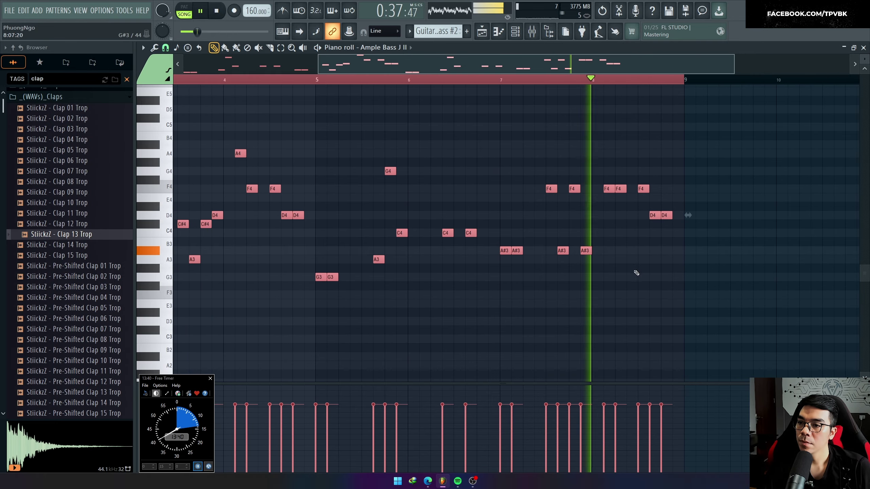
pyautogui.keyDown('ctrl'); pyautogui.click(636, 271); pyautogui.keyUp('ctrl')
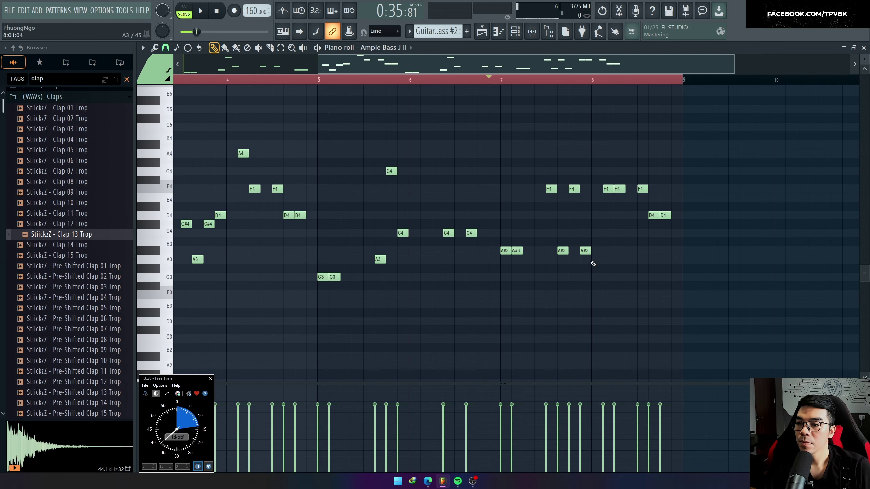
# Rework bar 8's bass line into F4, E4, D4, E4, D4 and play it back
pyautogui.scroll(2, 613, 193)
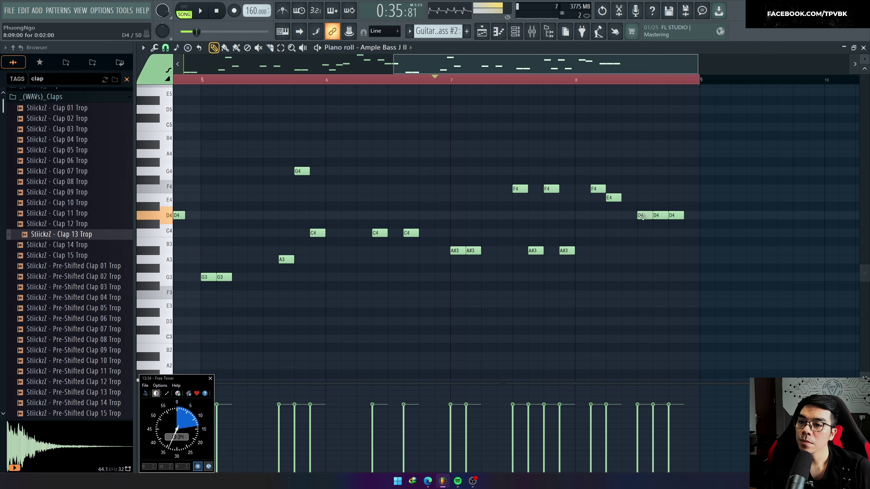
pyautogui.moveTo(675, 222); pyautogui.dragTo(675, 216)
pyautogui.press('space')
pyautogui.hotkey('ctrl', 'a')
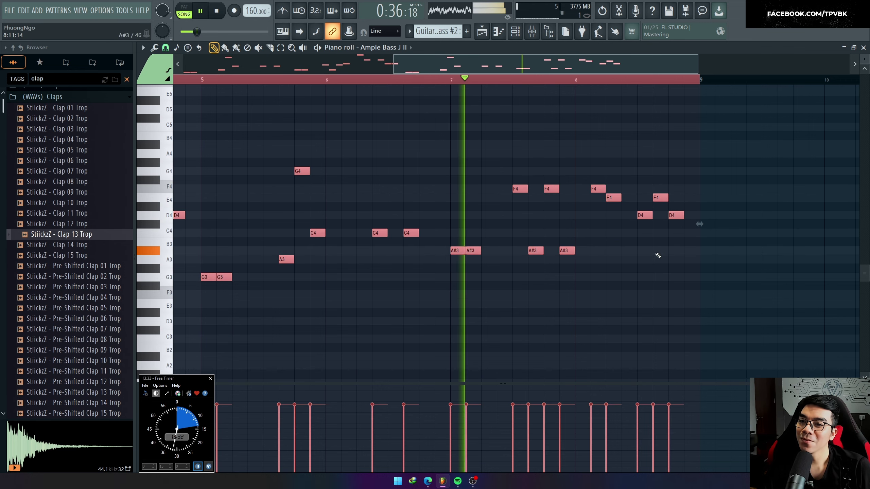
pyautogui.keyDown('ctrl'); pyautogui.click(632, 258); pyautogui.keyUp('ctrl')
pyautogui.scroll(-1, 632, 259)
pyautogui.hotkey('ctrl', 'a')
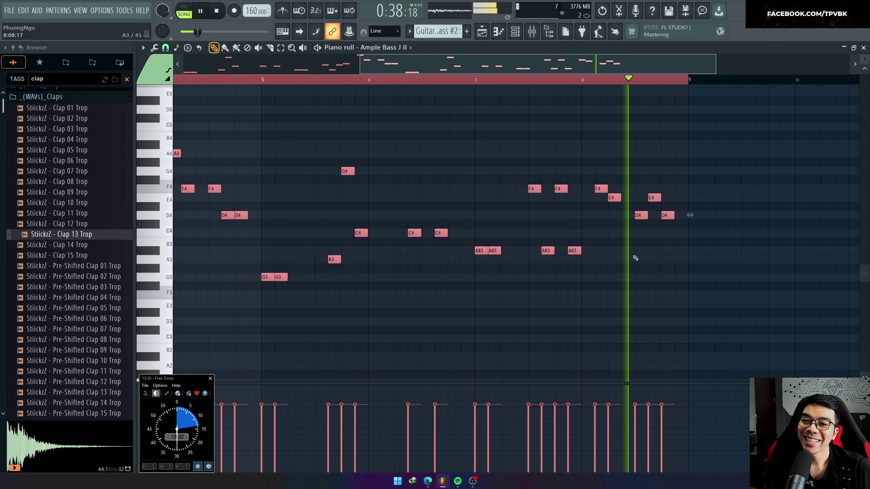
# Lower bar 8's second bass note to A#3 and raise its fourth note to F4, checking by playback
pyautogui.press('space')
pyautogui.press('Down')
pyautogui.press('Down')
pyautogui.hotkey('ctrl', 'z')
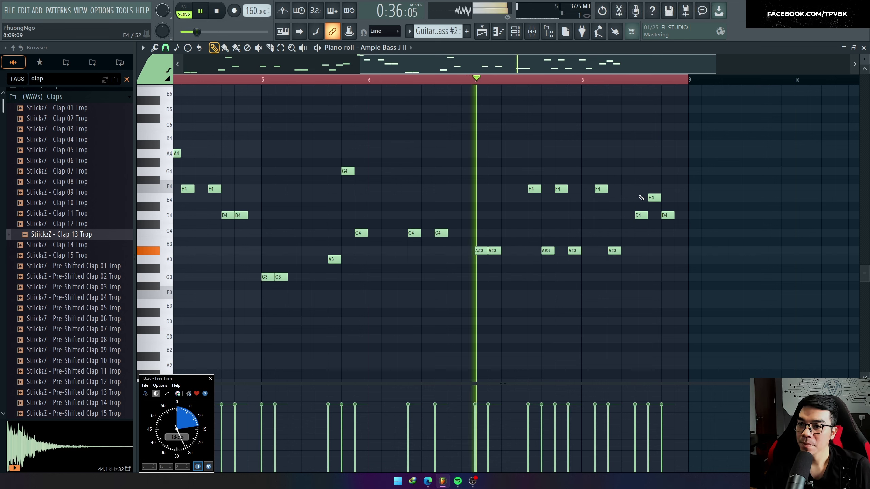
pyautogui.moveTo(654, 198); pyautogui.dragTo(654, 189)
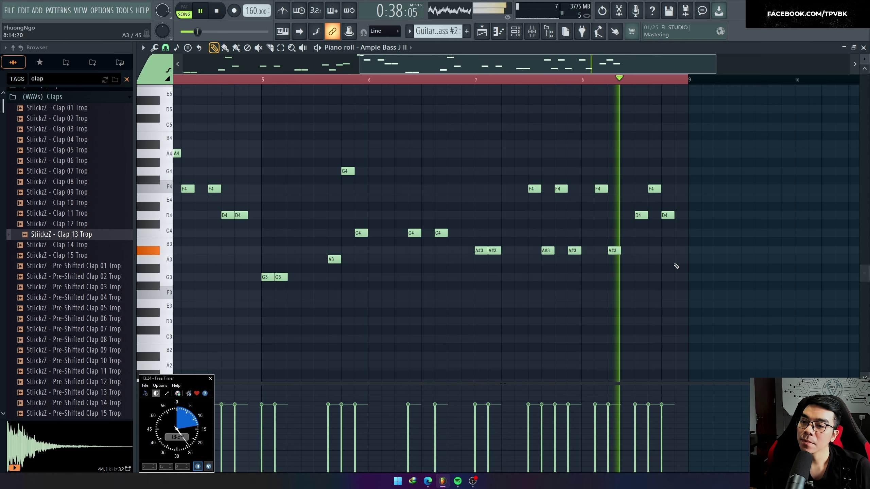
# Return to the playlist and add another Clap clip at bar 26 on Track 11
pyautogui.press('F5')
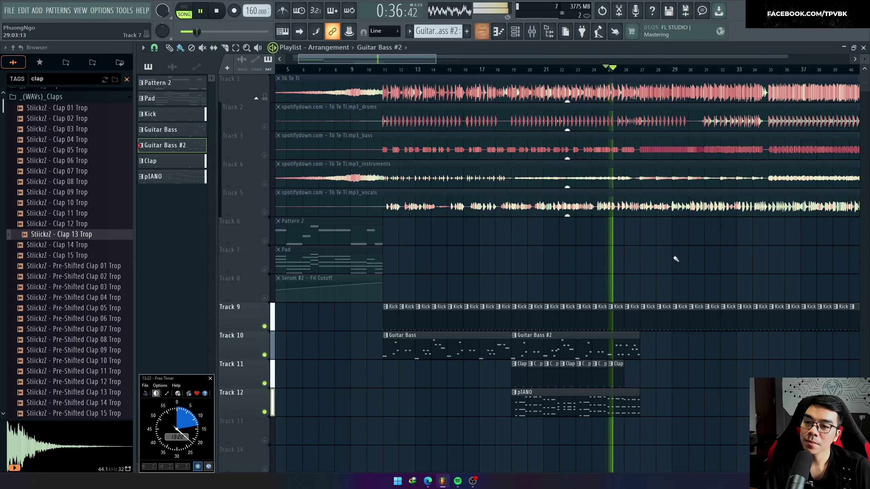
pyautogui.scroll(-1, 621, 297)
pyautogui.click(594, 376)
pyautogui.click(604, 375)
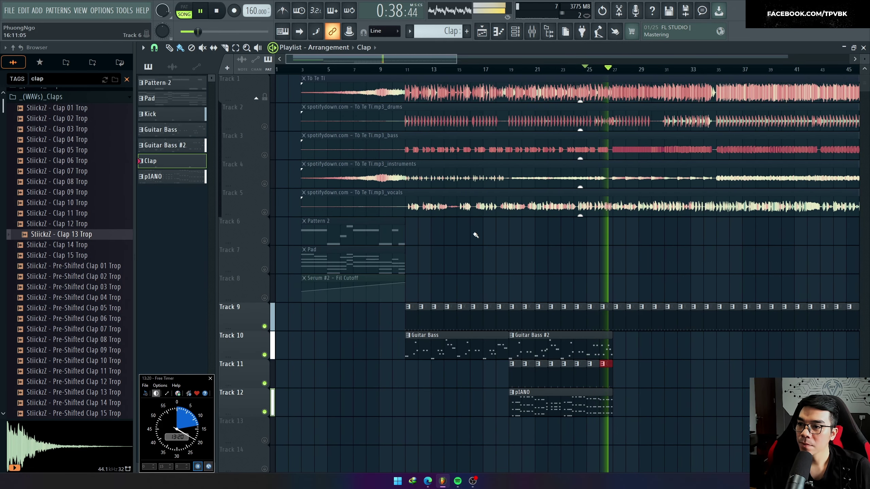
# Toggle the instruments stem on track 4 on and off, then unmute the vocals stem on track 5
pyautogui.click(264, 184)
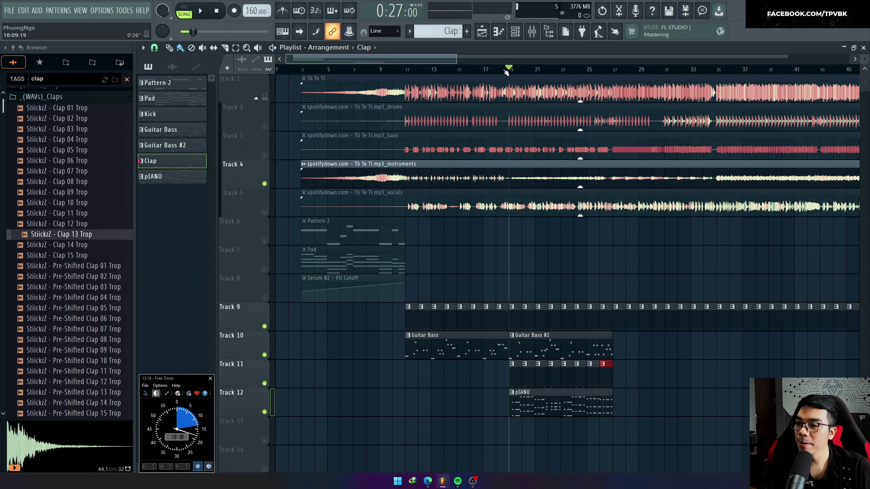
pyautogui.click(264, 185)
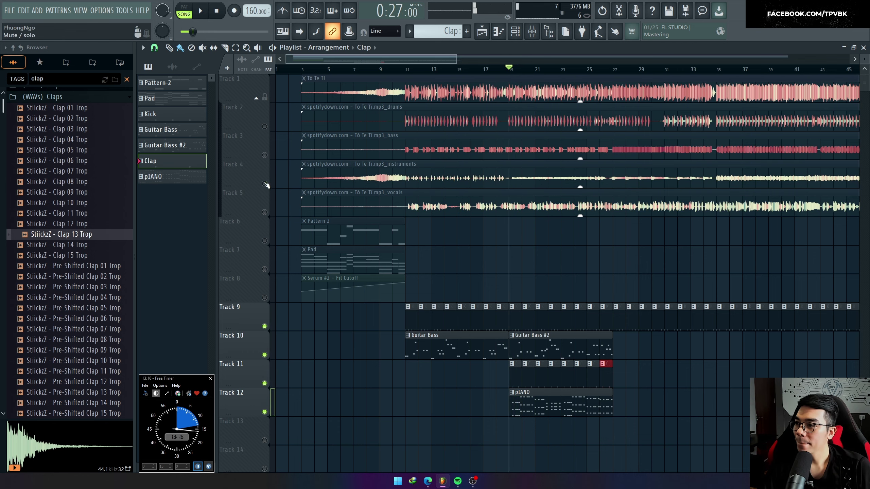
pyautogui.click(265, 213)
# Open the pIANO pattern in the Keyzone Classic piano roll and apply quick legato to its notes
pyautogui.doubleClick(514, 400)
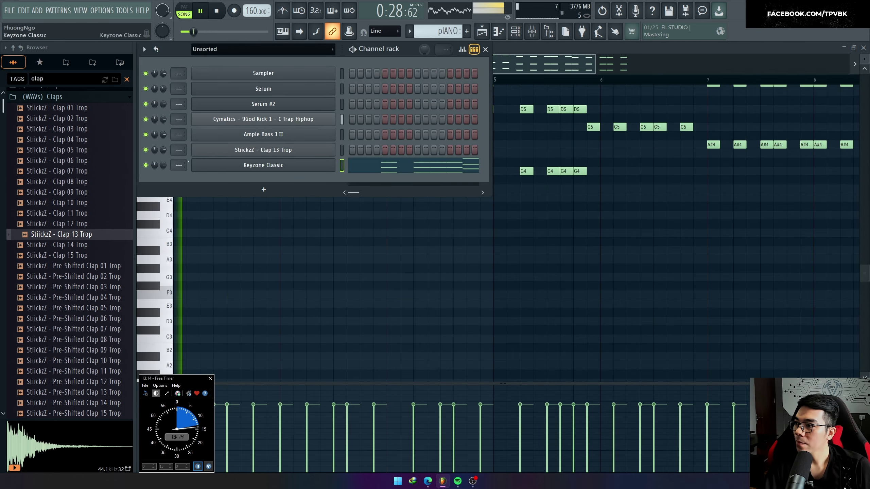
pyautogui.click(387, 168)
pyautogui.click(385, 168)
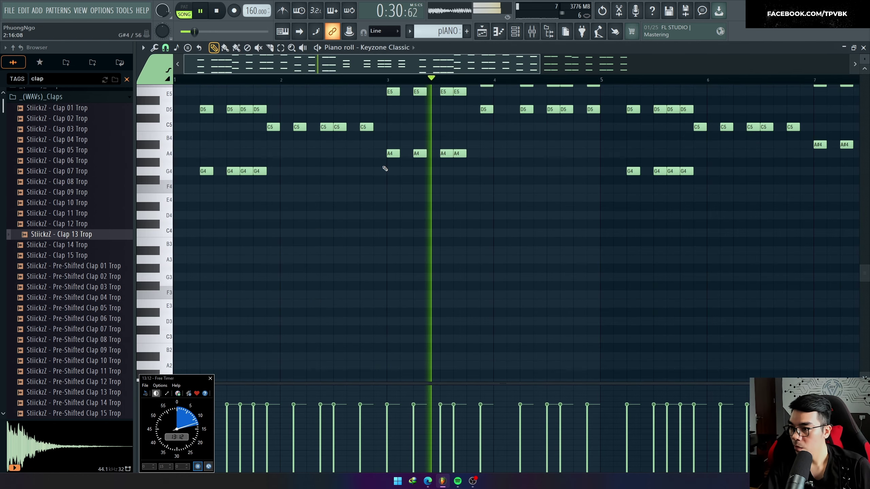
pyautogui.hotkey('ctrl', 'l')
# Set the Keyzone Classic channel volume to 43% and return to the playlist
pyautogui.press('F6')
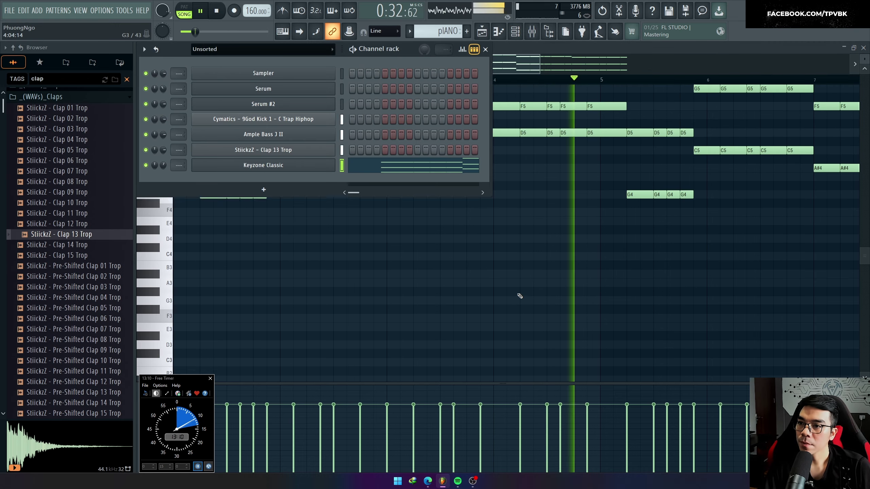
pyautogui.scroll(3, 519, 295)
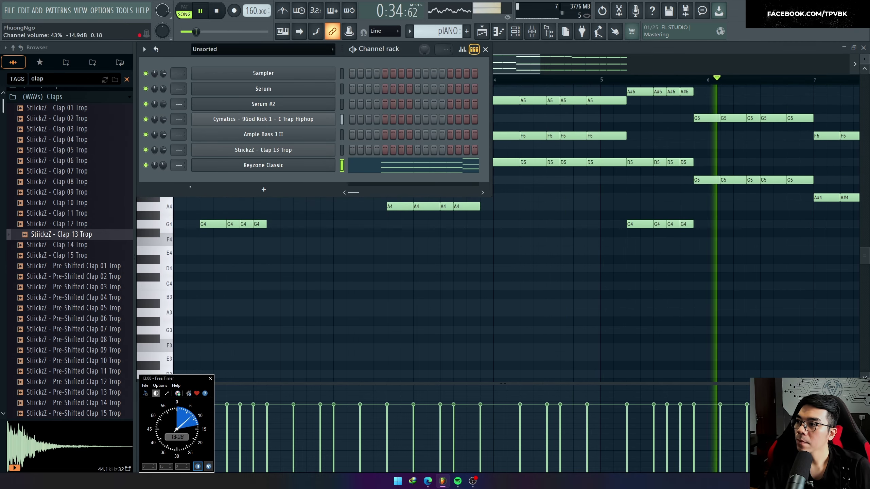
pyautogui.press('F5')
pyautogui.scroll(2, 685, 372)
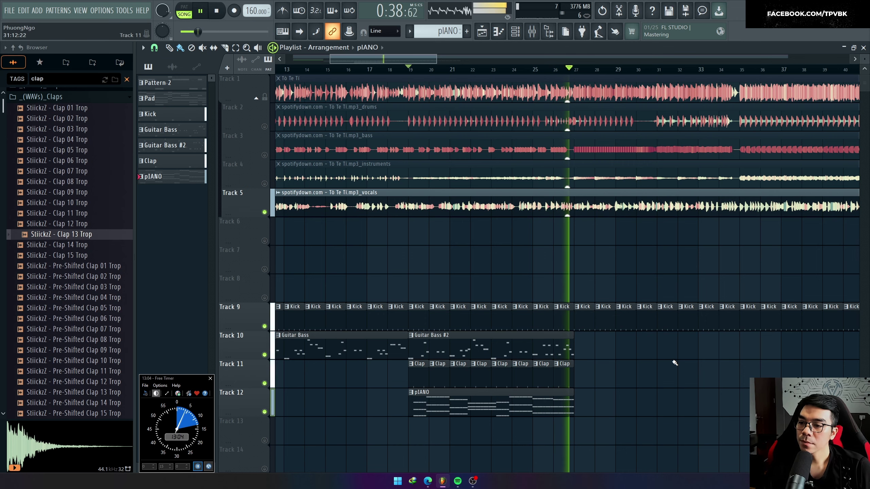
# Solo the bass stem on track 3 and play it from bar 27
pyautogui.press('space')
pyautogui.rightClick(264, 155)
pyautogui.press('space')
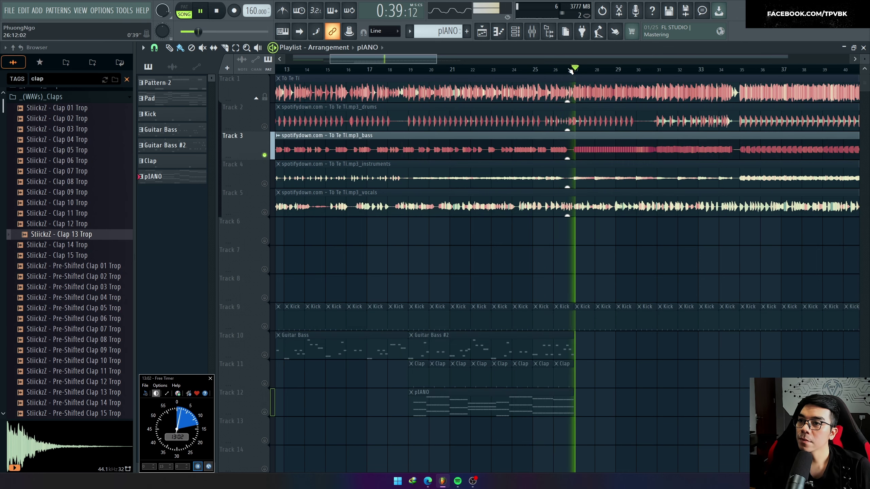
pyautogui.scroll(-2, 559, 223)
pyautogui.scroll(3, 627, 338)
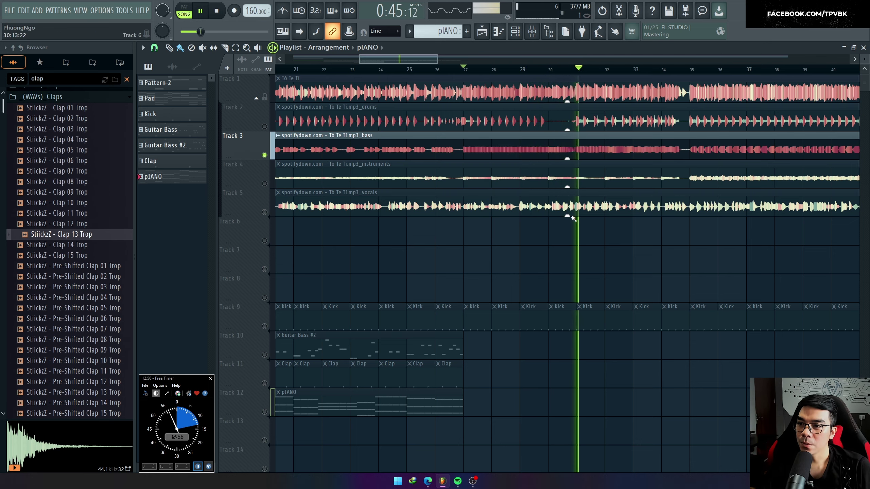
pyautogui.scroll(-3, 570, 214)
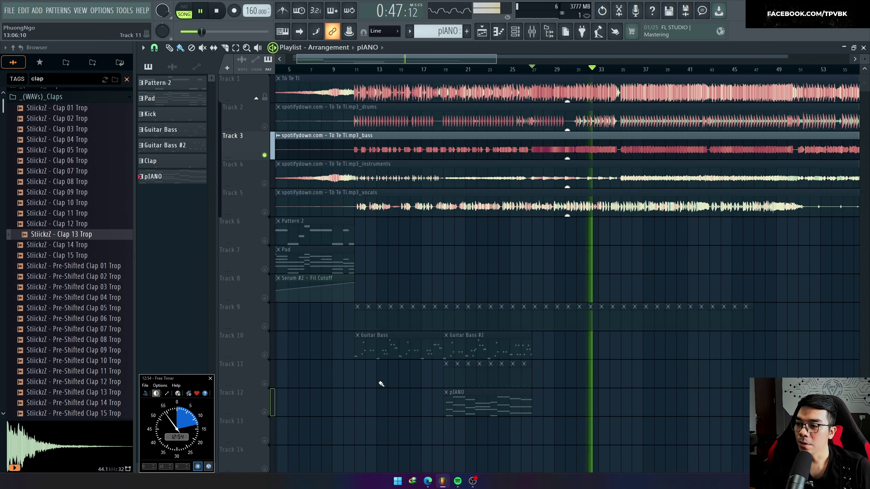
# Place an eight-bar Pattern 2 clip on track 6 starting at bar 27
pyautogui.press('space')
pyautogui.scroll(3, 524, 235)
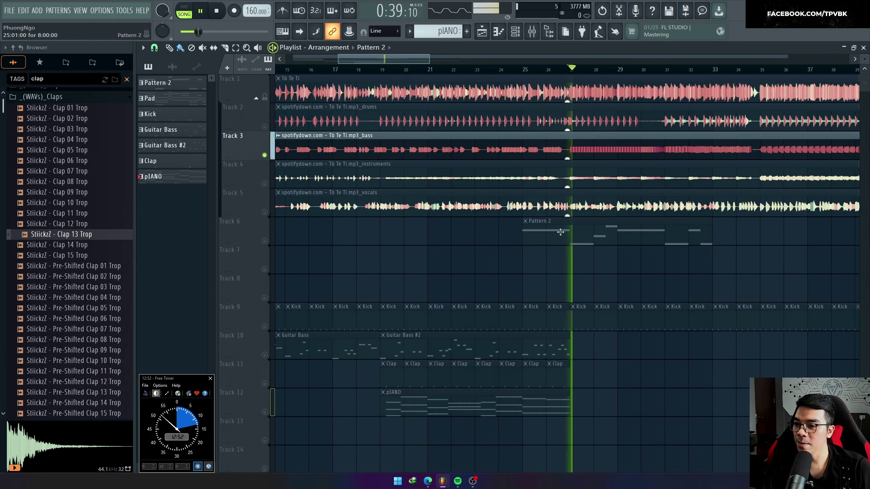
pyautogui.scroll(-2, 578, 267)
pyautogui.scroll(2, 599, 298)
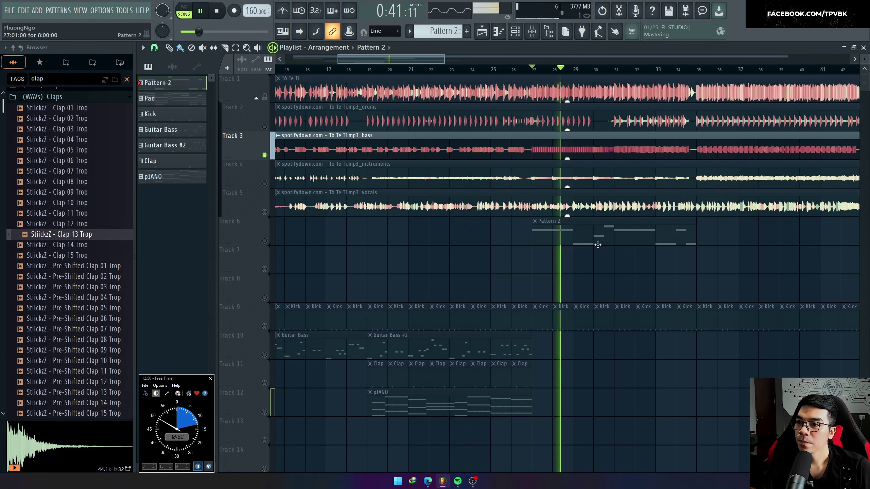
pyautogui.scroll(2, 596, 235)
pyautogui.scroll(1, 624, 244)
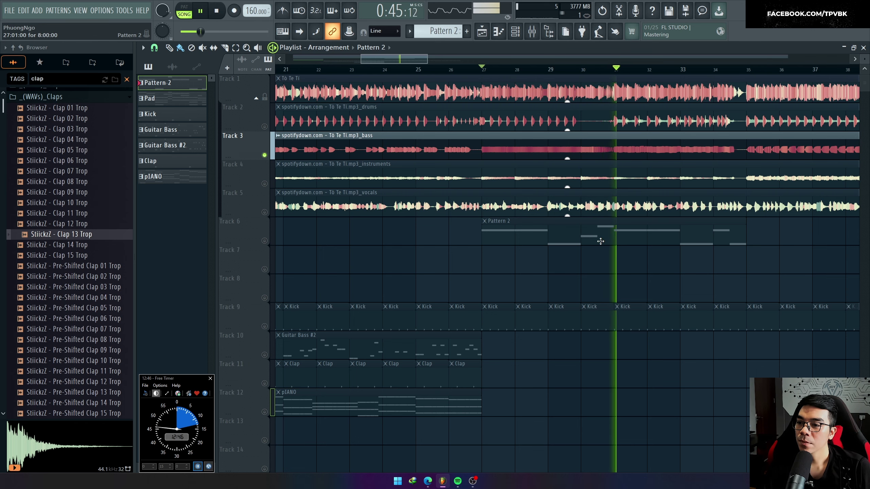
# Make the track 6 clip at bar 27 unique and open it in the Serum piano roll
pyautogui.press('space')
pyautogui.click(485, 221)
pyautogui.click(514, 297)
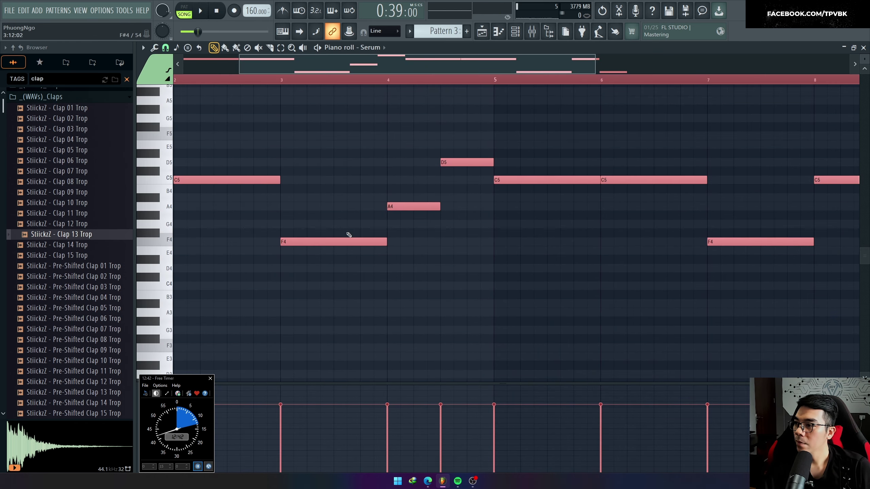
# Replace the copied Serum notes with a single F4 note lasting four bars from bar 1
pyautogui.press('space')
pyautogui.click(141, 204)
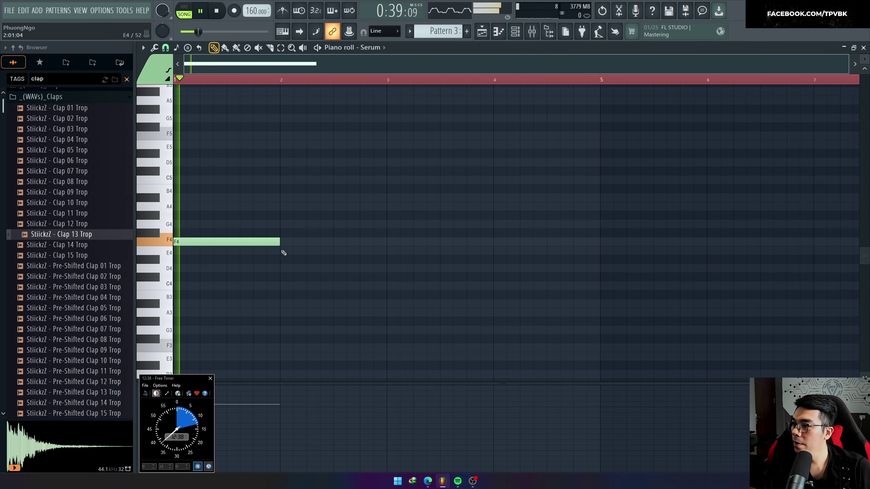
pyautogui.moveTo(279, 241); pyautogui.dragTo(596, 254)
pyautogui.moveTo(441, 260); pyautogui.dragTo(254, 247)
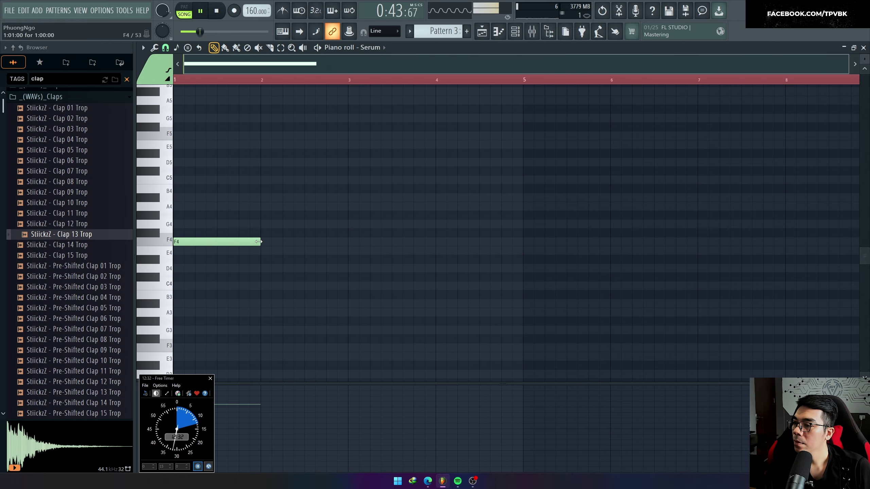
pyautogui.moveTo(522, 255); pyautogui.dragTo(521, 258)
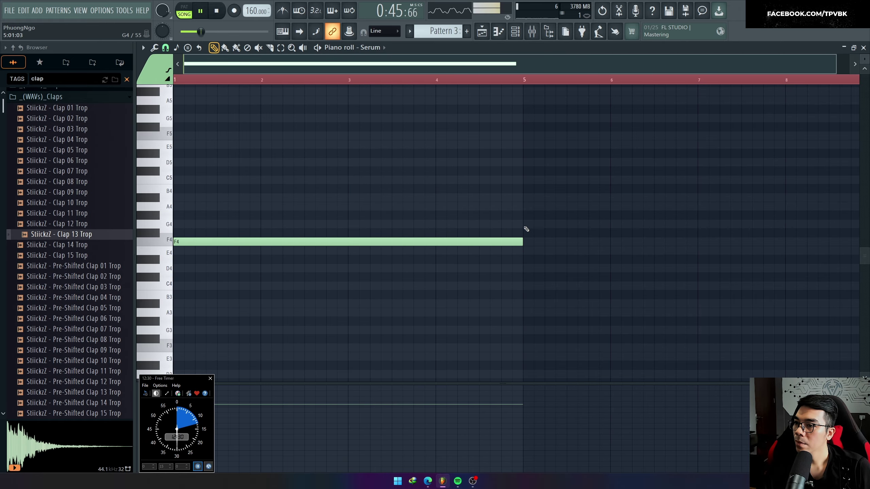
# Add one-bar notes G4, A4, D5 and C5 at bars 5 to 8 and return to the playlist
pyautogui.click(525, 227)
pyautogui.moveTo(632, 224); pyautogui.dragTo(459, 235)
pyautogui.click(458, 207)
pyautogui.moveTo(520, 185); pyautogui.dragTo(519, 169)
pyautogui.click(518, 80)
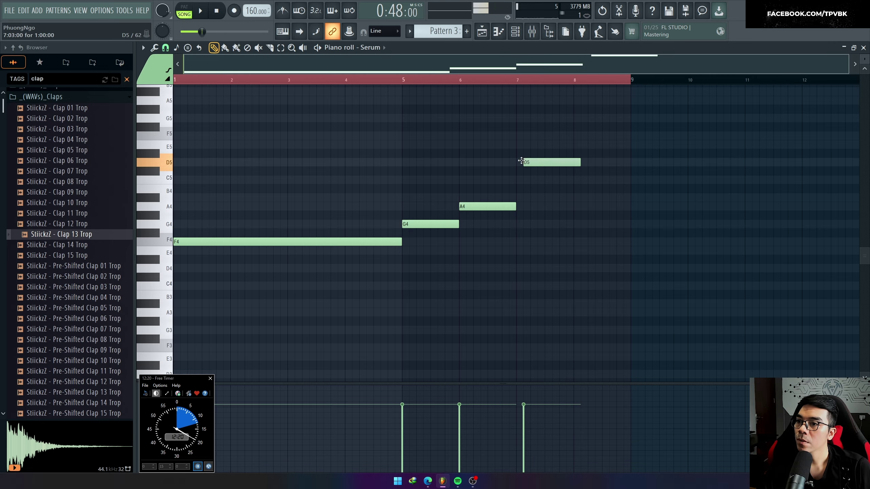
pyautogui.press('F5')
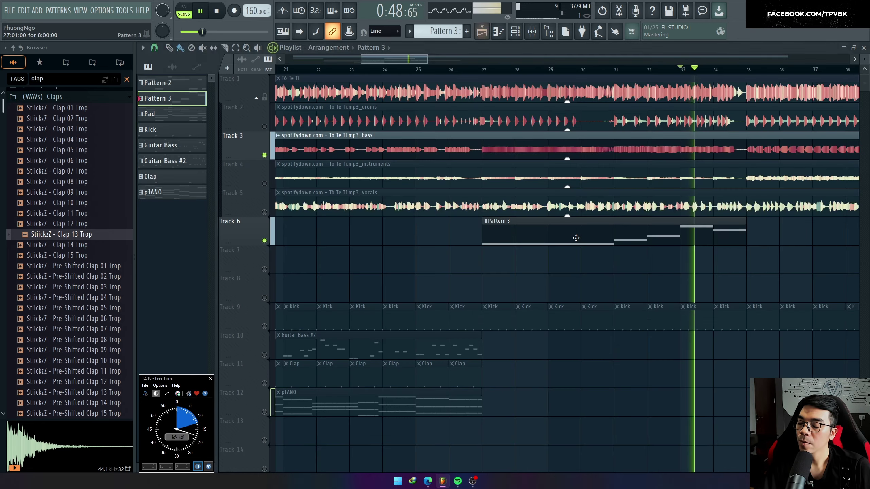
# Change the playlist snap setting and shorten the Pattern 3 clip on track 6 to a length of 7:08:00
pyautogui.scroll(-4, 474, 221)
pyautogui.scroll(7, 600, 249)
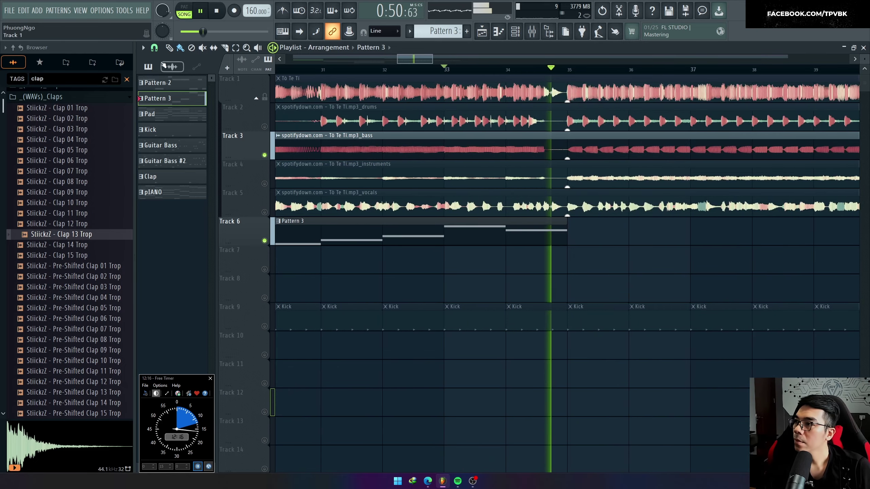
pyautogui.press('space')
pyautogui.click(154, 48)
pyautogui.click(164, 132)
pyautogui.press('space')
pyautogui.moveTo(567, 226); pyautogui.dragTo(527, 225)
pyautogui.scroll(3, 544, 226)
pyautogui.scroll(-5, 509, 239)
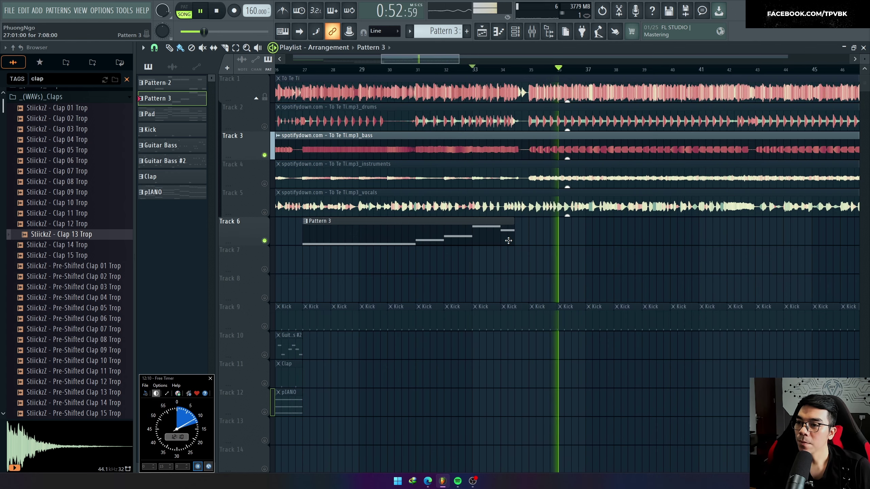
# Copy the shortened Pattern 3 clip along track 6 to bar 35 and set the playback position there
pyautogui.moveTo(388, 236); pyautogui.dragTo(613, 236)
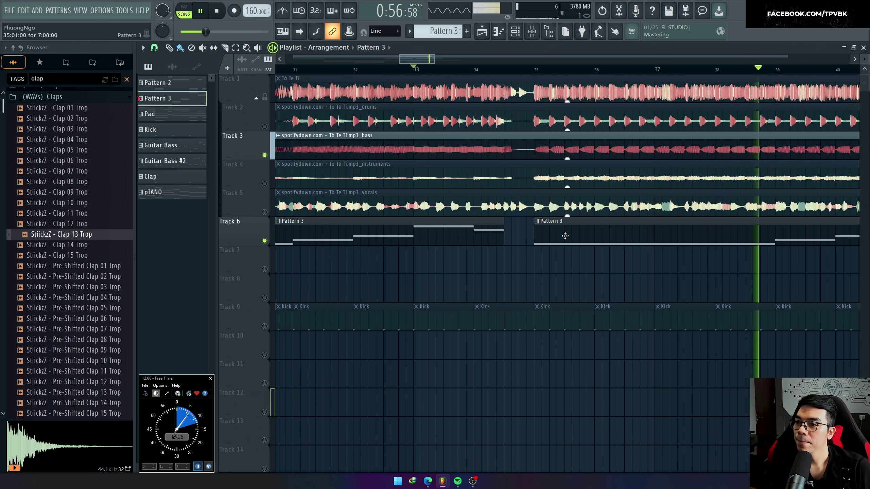
pyautogui.press('space')
pyautogui.scroll(2, 536, 70)
pyautogui.click(536, 70)
pyautogui.scroll(1, 536, 70)
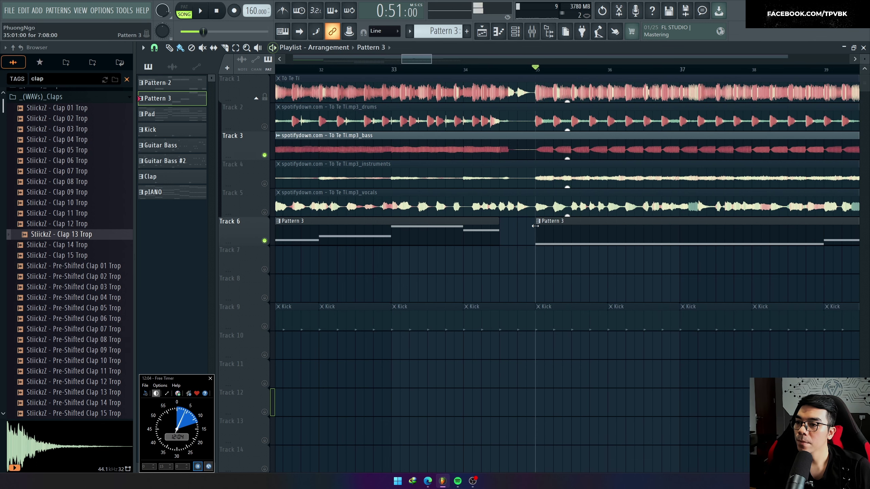
# Make the track 6 clip at bar 35 unique and open its notes for editing
pyautogui.click(538, 221)
pyautogui.click(559, 299)
pyautogui.doubleClick(571, 243)
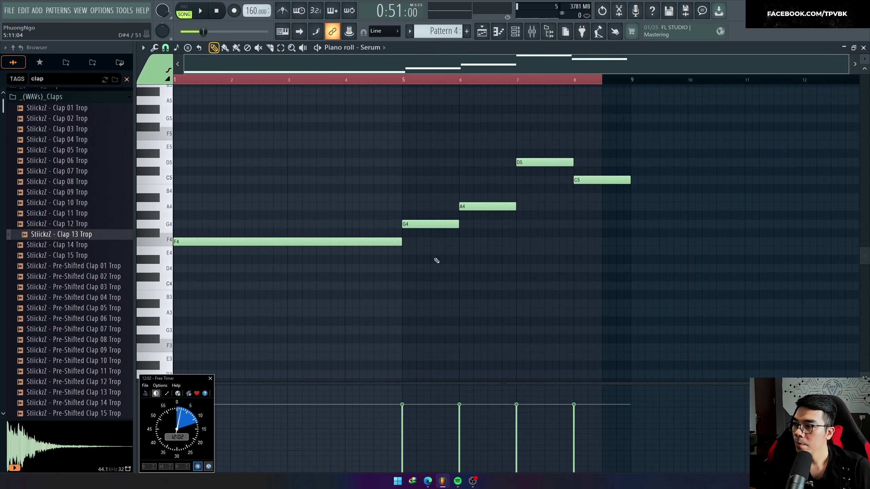
# Replace the four-bar F4 note with one-bar notes A#4 at bar 1 and C5 at bar 2
pyautogui.press('space')
pyautogui.rightClick(196, 242)
pyautogui.press('space')
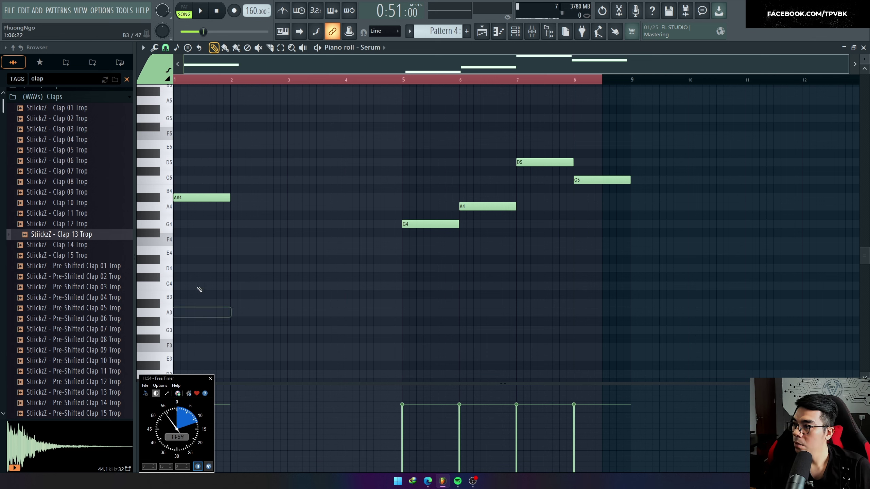
pyautogui.click(240, 180)
# Delete the remaining copied G4, A4, D5 and C5 notes from bars 5 to 8
pyautogui.rightClick(445, 224)
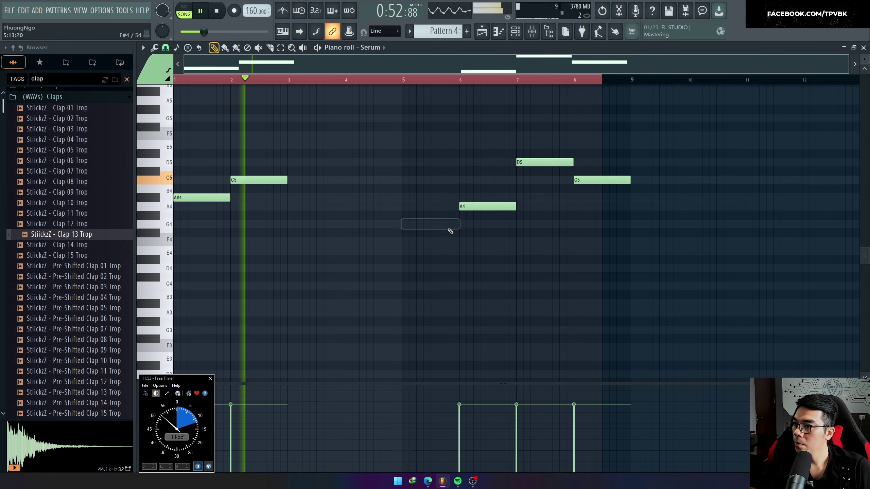
pyautogui.rightClick(487, 207)
pyautogui.rightClick(545, 162)
pyautogui.rightClick(602, 180)
# Add one-bar notes A4, D5 and G4 at bars 3, 4 and 5, and play from bar 5
pyautogui.click(290, 206)
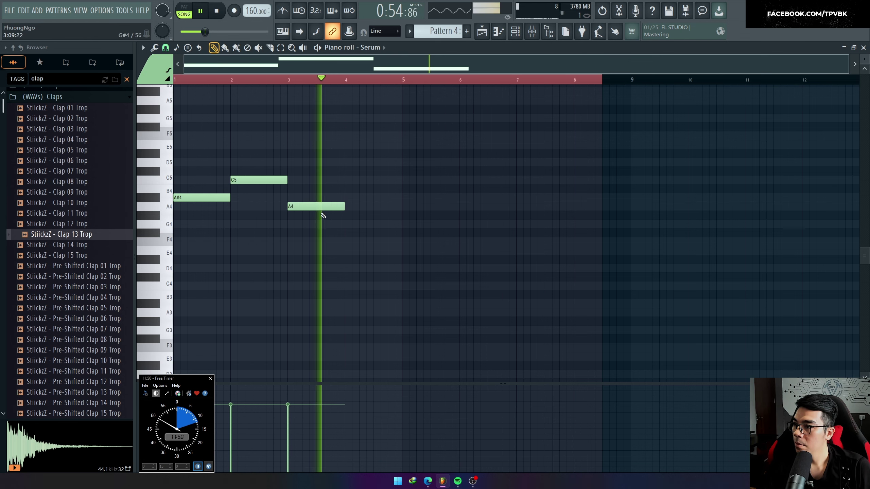
pyautogui.click(349, 163)
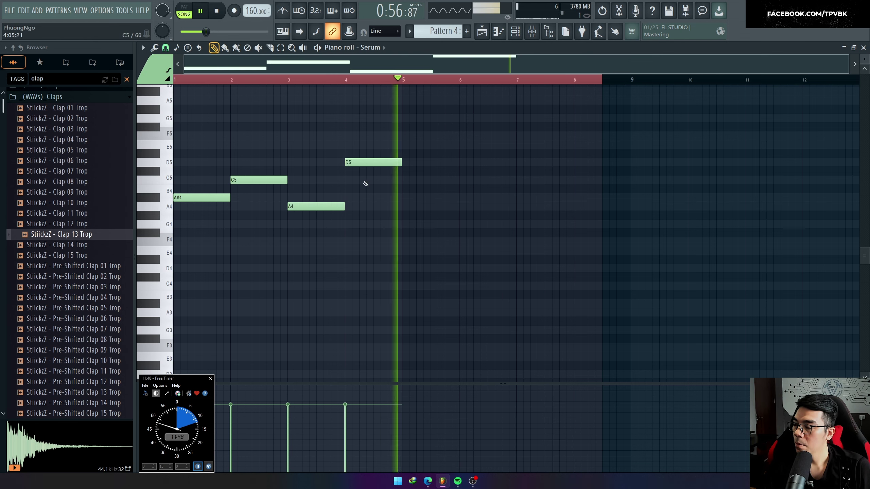
pyautogui.press('space')
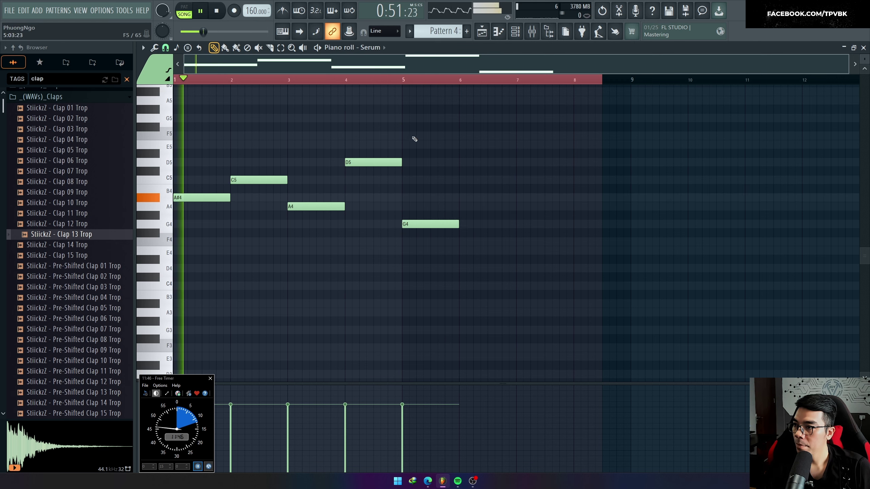
pyautogui.click(407, 81)
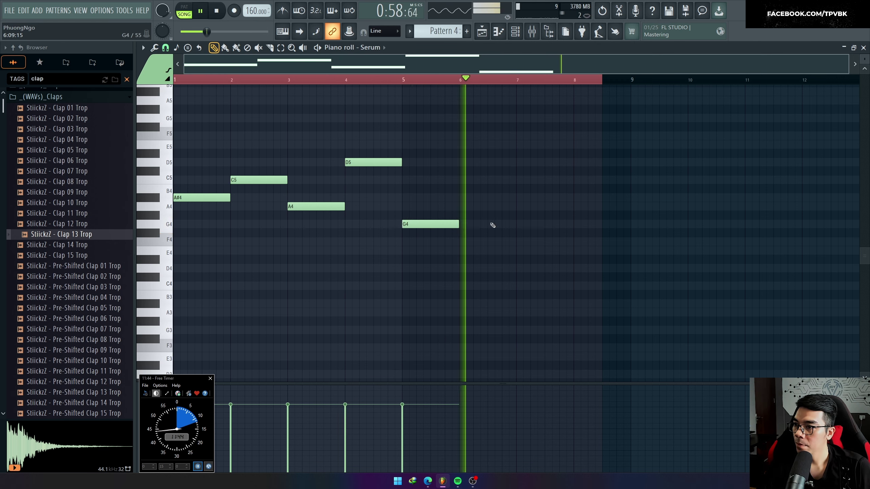
# Add one-bar notes A4, D5 and C5 at bars 6, 7 and 8
pyautogui.press('space')
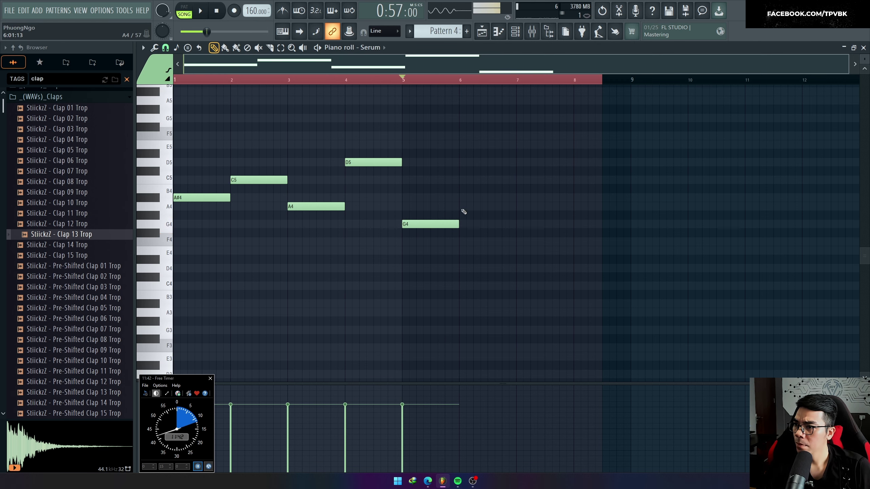
pyautogui.click(527, 180)
pyautogui.moveTo(540, 180); pyautogui.dragTo(542, 163)
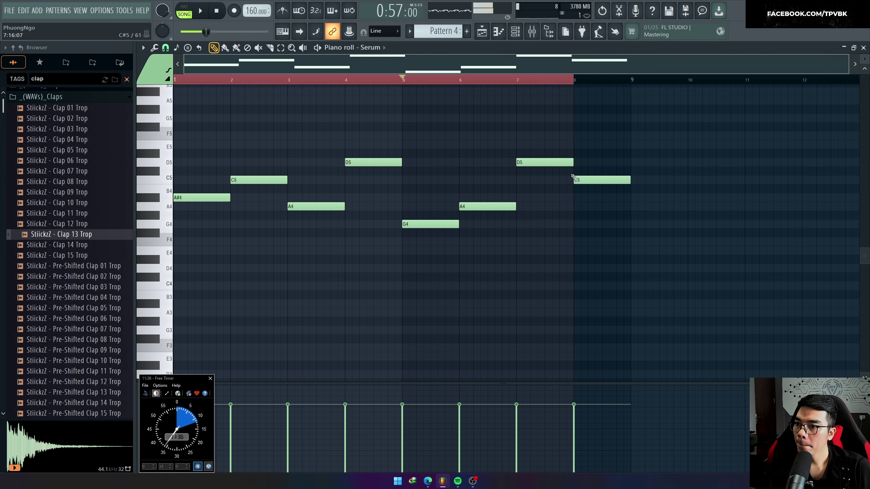
# Play the new bass notes from bar 8 of the pattern and return to the playlist
pyautogui.press('space')
pyautogui.hotkey('ctrl', 'a')
pyautogui.click(583, 88)
pyautogui.rightClick(582, 89)
pyautogui.click(567, 79)
pyautogui.press('F5')
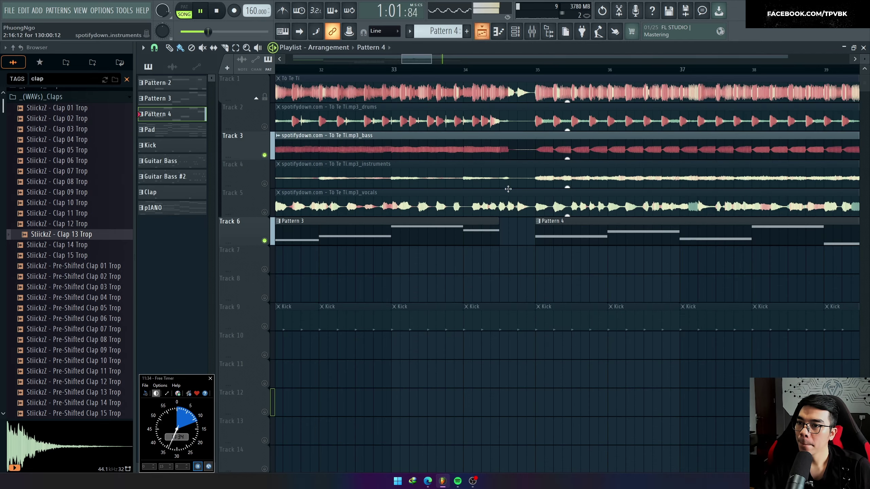
# Save the project and extend the Pattern 4 clip on track 6 to a length of 8:15:00
pyautogui.scroll(-5, 567, 250)
pyautogui.scroll(2, 579, 249)
pyautogui.hotkey('ctrl', 's')
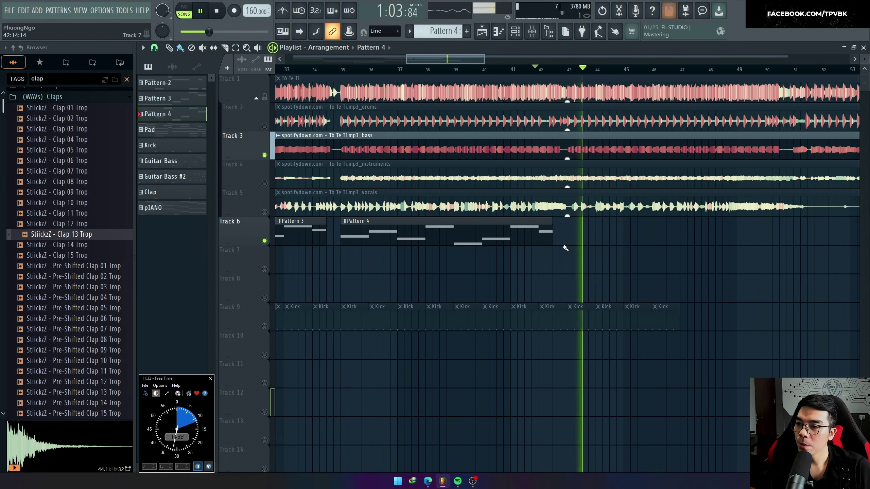
pyautogui.moveTo(553, 228); pyautogui.dragTo(594, 227)
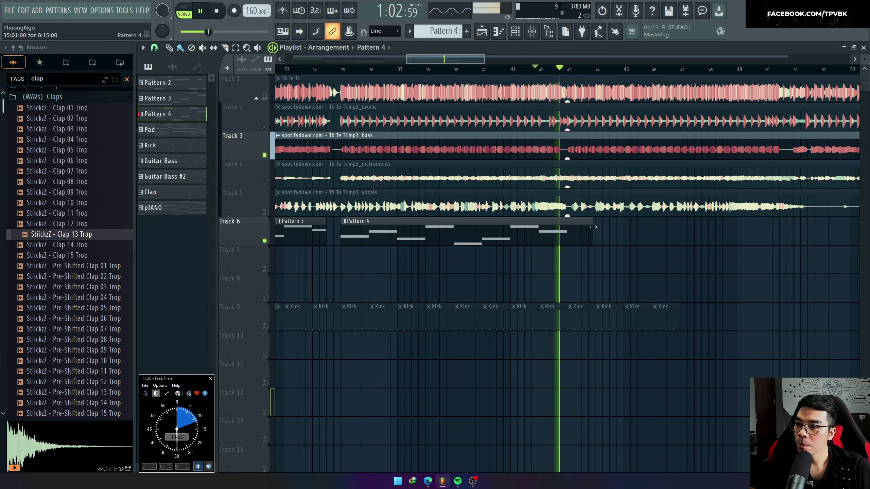
# Shorten Pattern 4's C5 note at bar 8 to half a bar, add a half-bar F4 after it, and return to the playlist
pyautogui.doubleClick(562, 228)
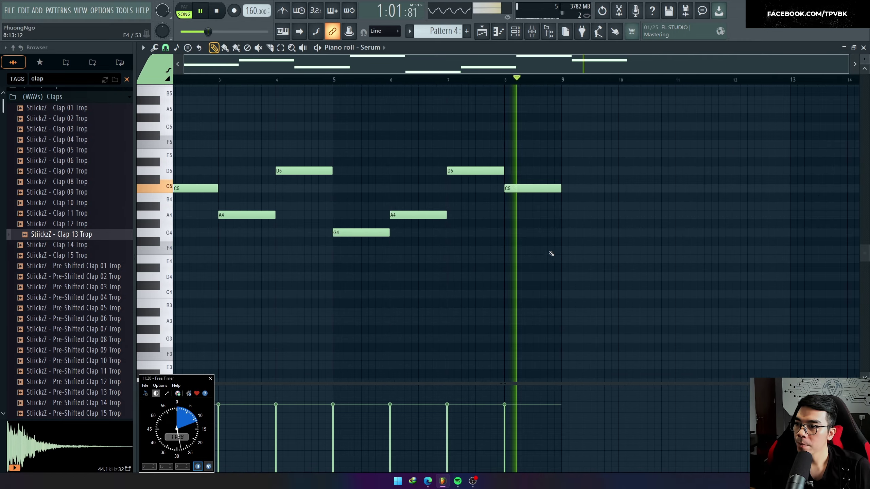
pyautogui.press('space')
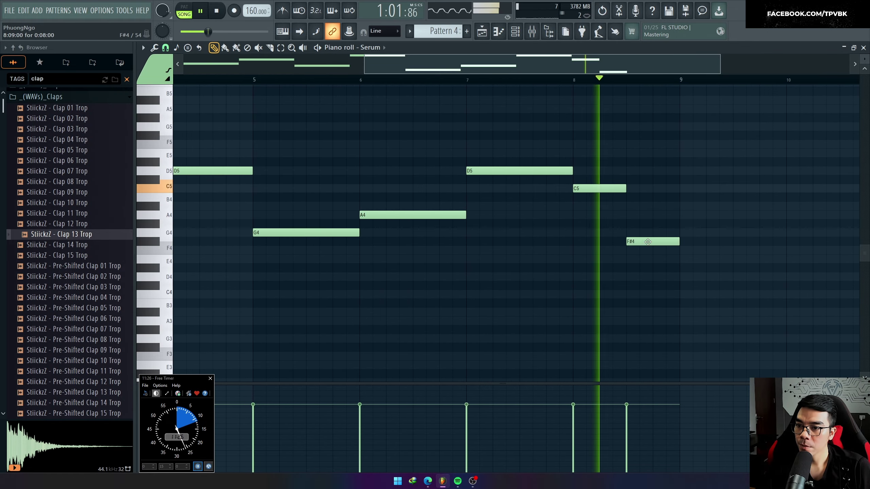
pyautogui.click(630, 250)
pyautogui.press('F5')
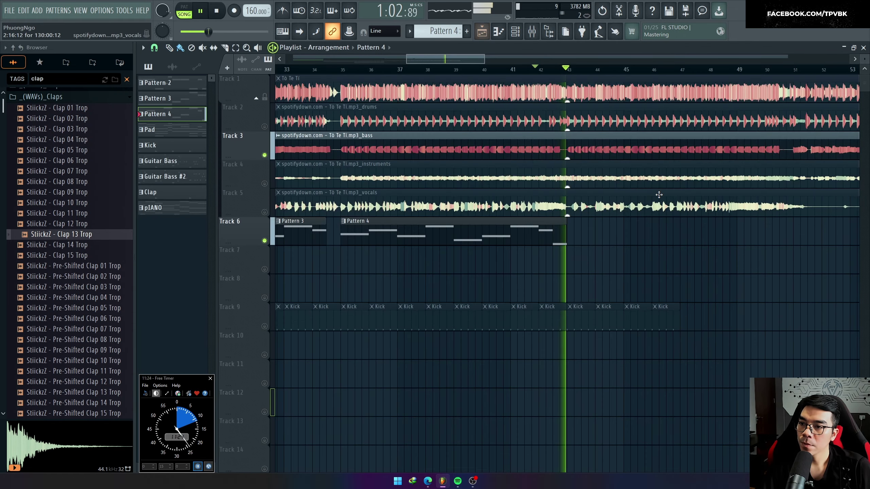
pyautogui.scroll(-3, 622, 228)
pyautogui.moveTo(458, 224)
pyautogui.keyDown('shift'); pyautogui.mouseDown()
pyautogui.moveTo(686, 237)
pyautogui.moveTo(621, 239)
pyautogui.mouseUp(); pyautogui.keyUp('shift')
pyautogui.rightClick(621, 238)
# Set the playlist snap to Bar, duplicate the Pattern 4 clip on track 6 to bar 43, and stop playback
pyautogui.click(155, 47)
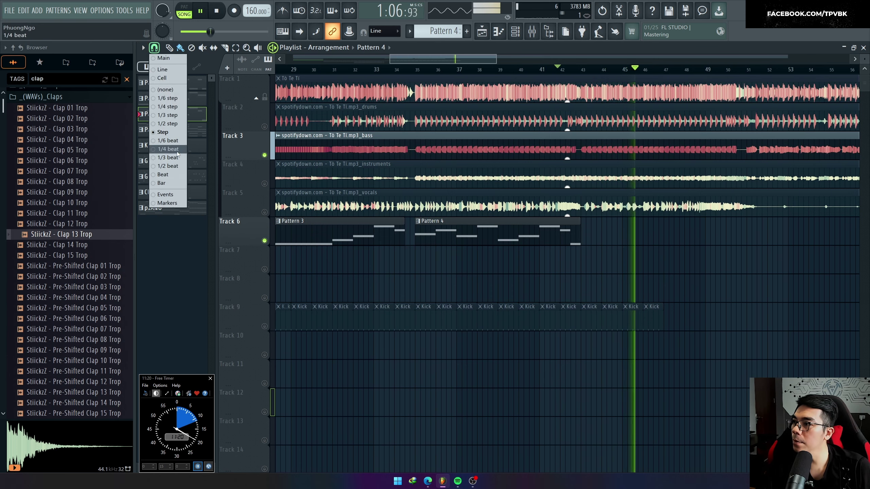
pyautogui.click(171, 184)
pyautogui.keyDown('shift'); pyautogui.moveTo(458, 224); pyautogui.dragTo(623, 237); pyautogui.keyUp('shift')
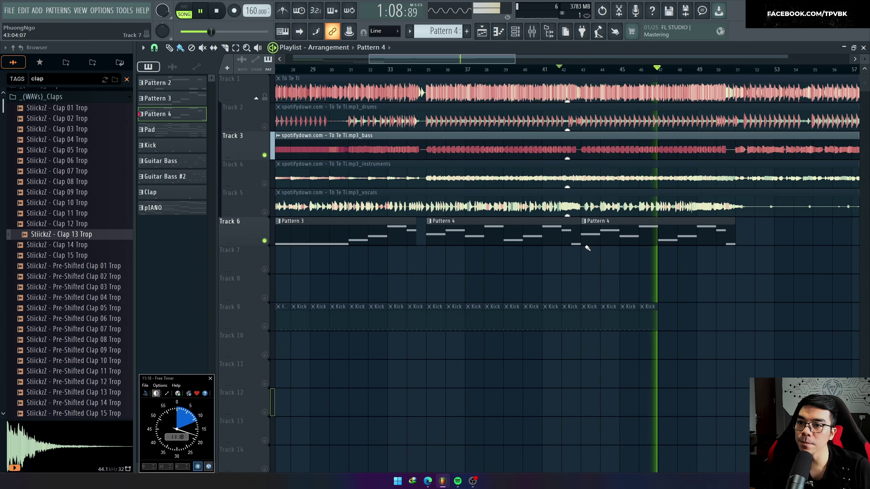
pyautogui.scroll(1, 720, 271)
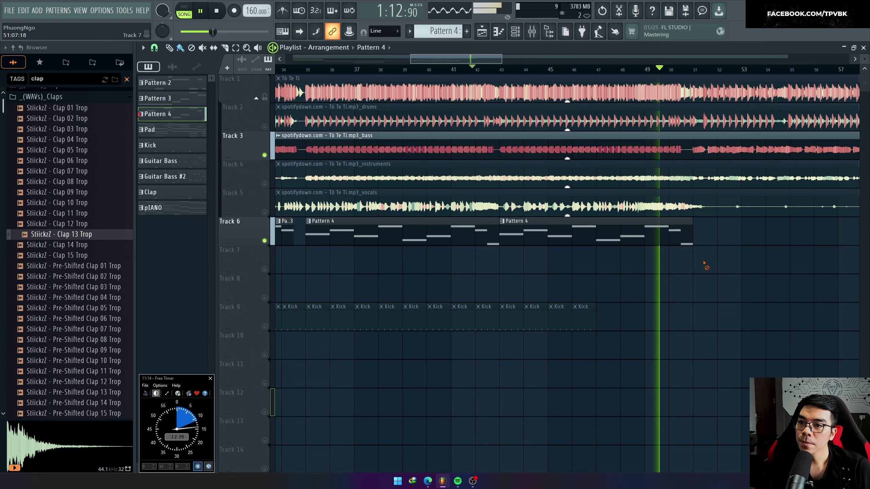
pyautogui.scroll(3, 706, 264)
pyautogui.press('space')
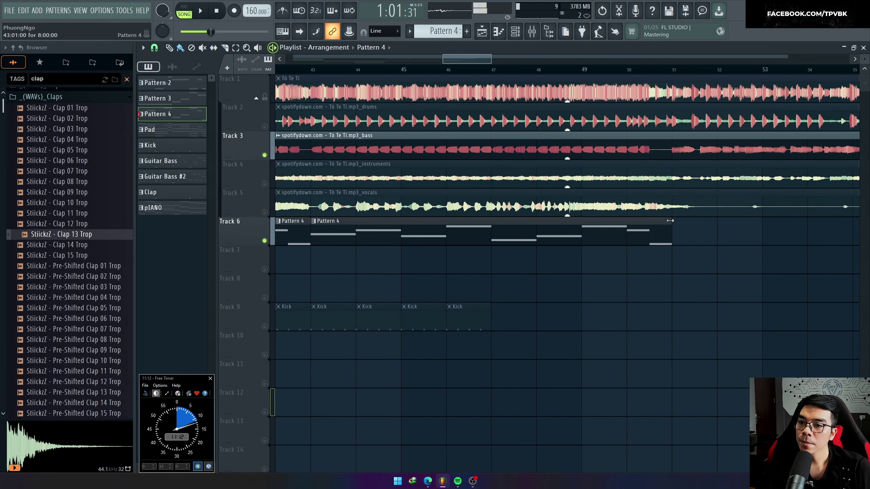
# Merge the two consecutive Pattern 4 clips on track 6 into a single new pattern
pyautogui.scroll(-3, 504, 226)
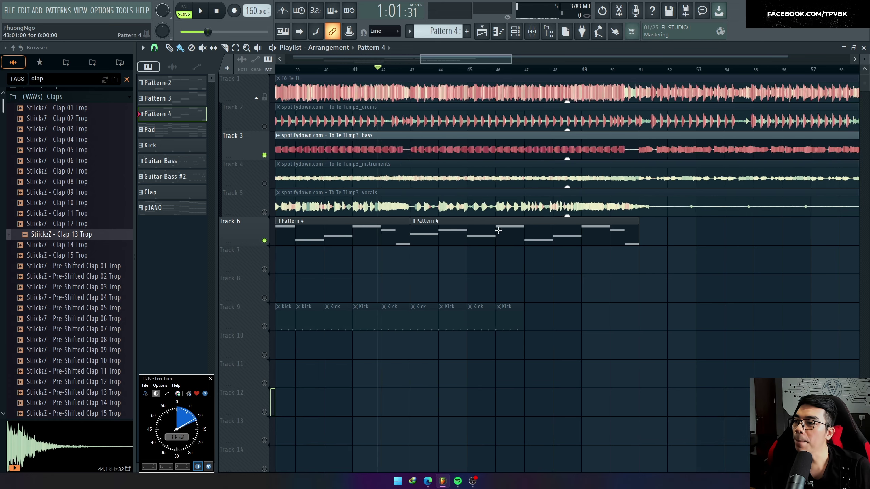
pyautogui.moveTo(395, 231); pyautogui.dragTo(441, 228)
pyautogui.hotkey('ctrl', 'g')
# In the merged pattern's bar 16, shorten C5 and F4 to one beat each, with F4 directly after C5, and return to the playlist
pyautogui.doubleClick(507, 238)
pyautogui.scroll(-3, 535, 230)
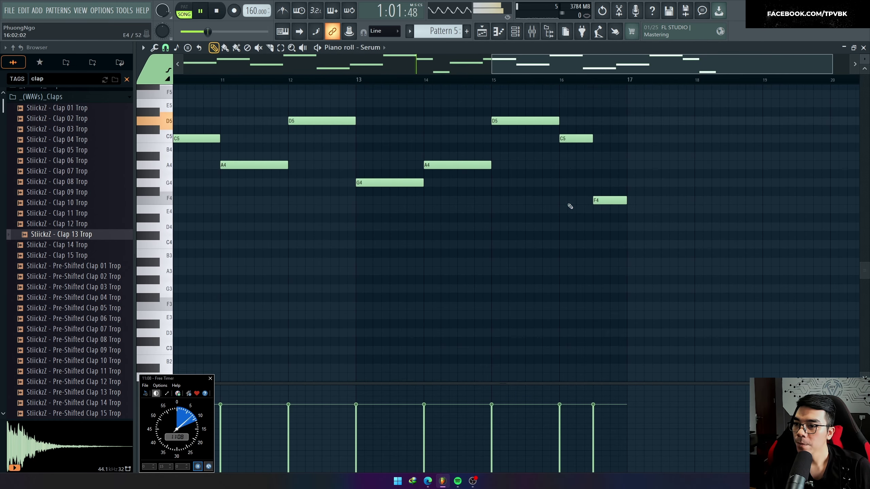
pyautogui.click(538, 80)
pyautogui.press('space')
pyautogui.scroll(3, 596, 192)
pyautogui.press('space')
pyautogui.moveTo(625, 197); pyautogui.dragTo(589, 197)
pyautogui.press('space')
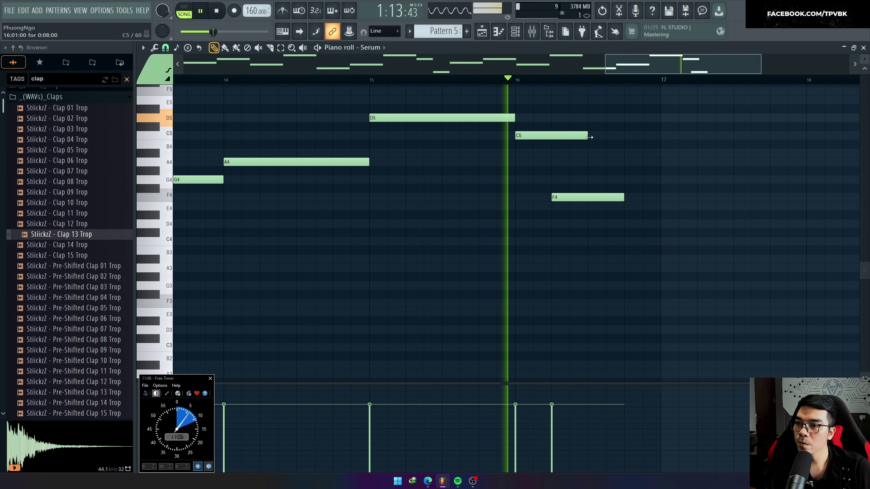
pyautogui.moveTo(588, 136); pyautogui.dragTo(552, 137)
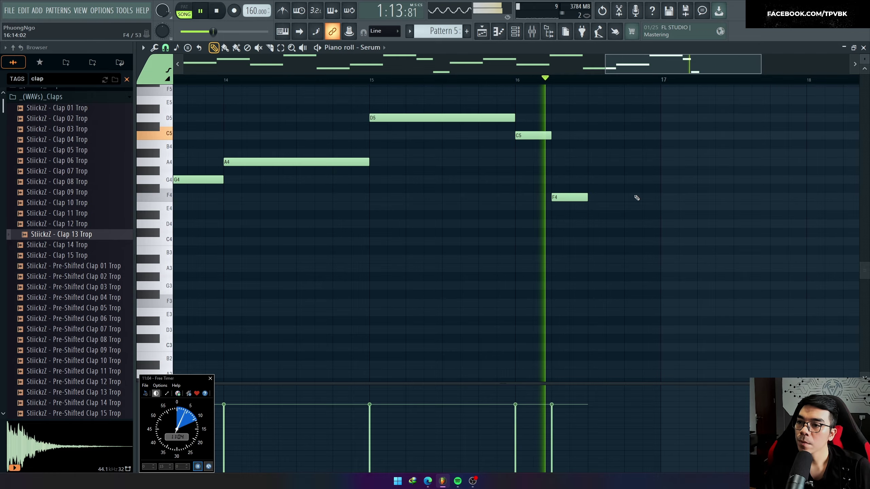
pyautogui.press('space')
pyautogui.press('F5')
# Enable all playlist tracks, mute the instruments and bass stem tracks, and start playback
pyautogui.scroll(-6, 672, 228)
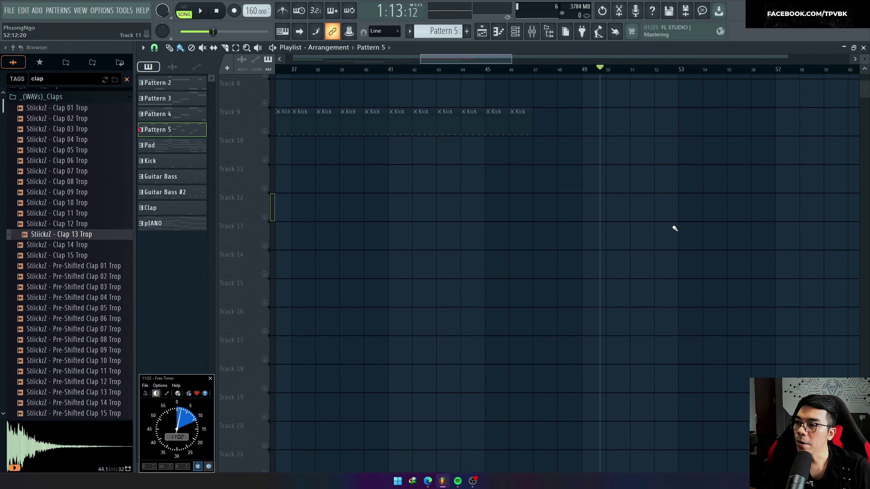
pyautogui.scroll(5, 670, 234)
pyautogui.scroll(-6, 662, 243)
pyautogui.rightClick(265, 297)
pyautogui.rightClick(265, 298)
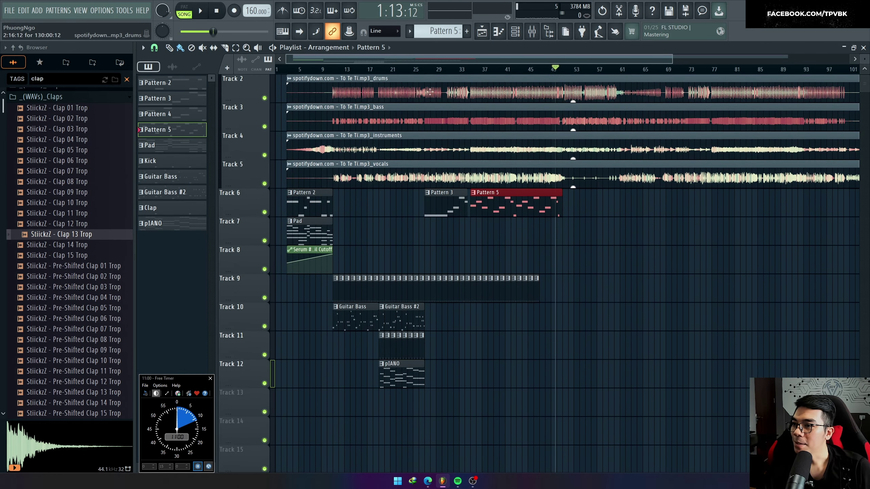
pyautogui.click(265, 155)
pyautogui.click(264, 127)
pyautogui.press('space')
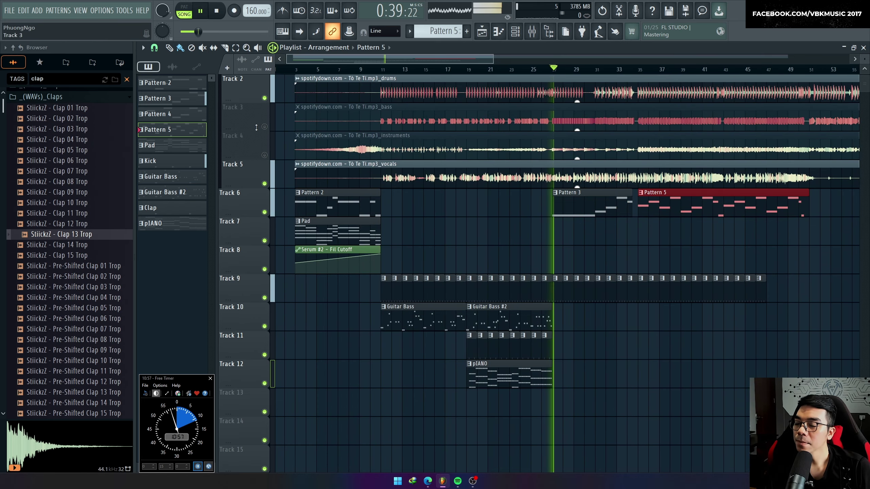
# Mute the drums stem and the original song track, and listen to the vocals with the recreated parts from bar 27
pyautogui.click(265, 98)
pyautogui.scroll(1, 266, 103)
pyautogui.scroll(-1, 558, 288)
pyautogui.scroll(2, 558, 289)
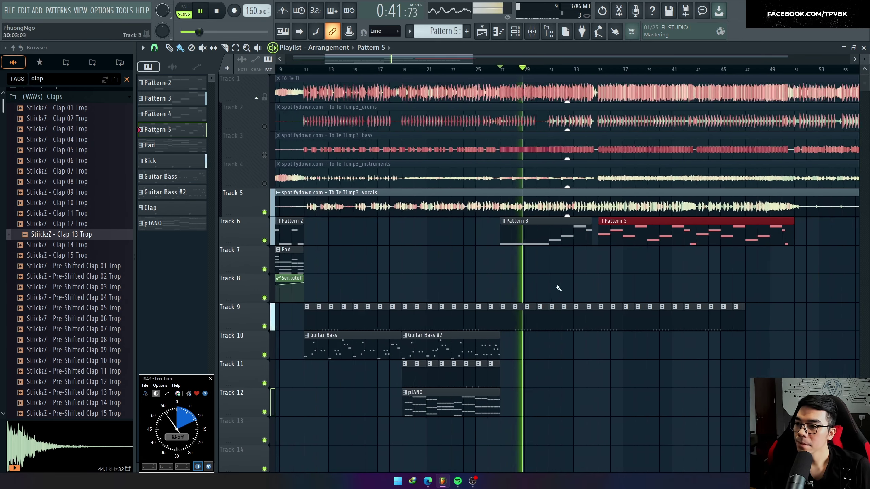
pyautogui.scroll(2, 577, 285)
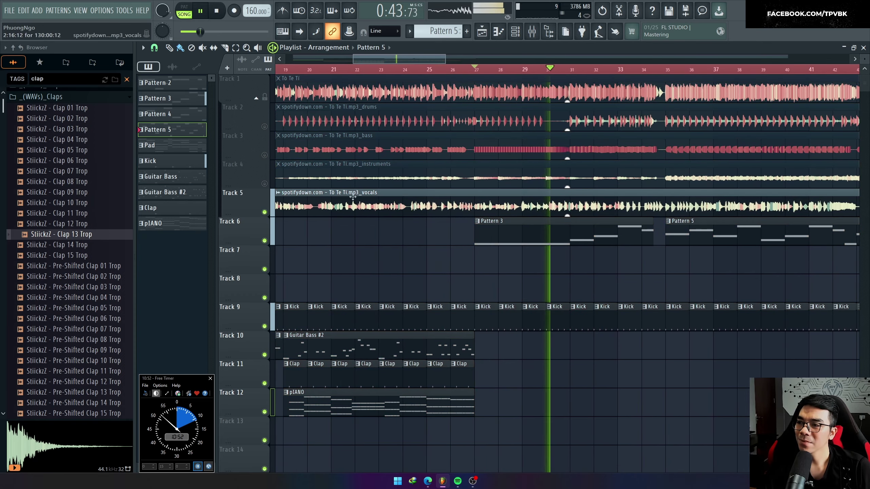
# Solo the bass stem to hear it from bar 29, and solo the drums stem to hear it from bar 31
pyautogui.press('space')
pyautogui.rightClick(264, 156)
pyautogui.press('space')
pyautogui.click(531, 71)
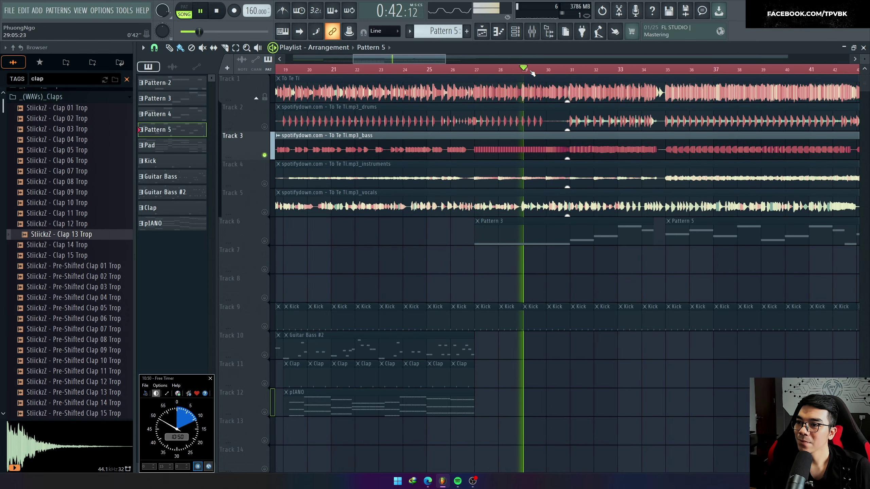
pyautogui.click(548, 71)
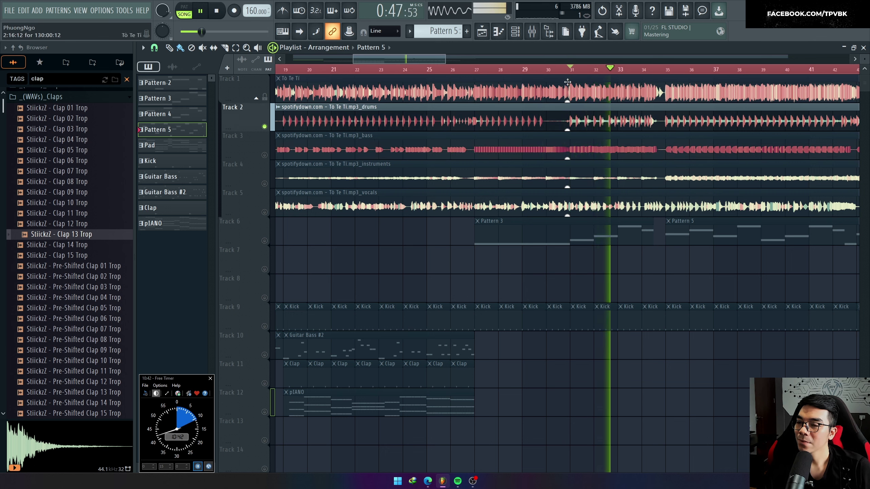
pyautogui.press('space')
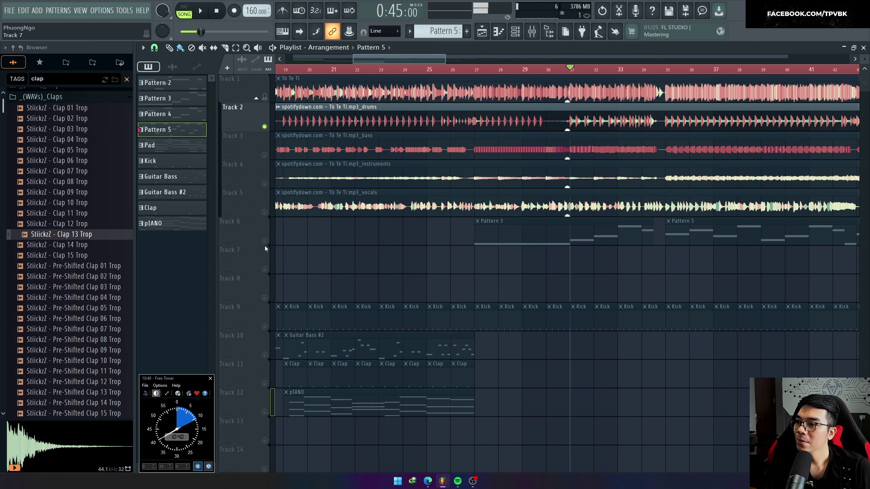
# Cancel the solo and mute the vocals, instruments, bass and drums stem tracks
pyautogui.rightClick(264, 241)
pyautogui.rightClick(265, 241)
pyautogui.click(265, 212)
pyautogui.click(265, 184)
pyautogui.click(265, 156)
pyautogui.click(265, 126)
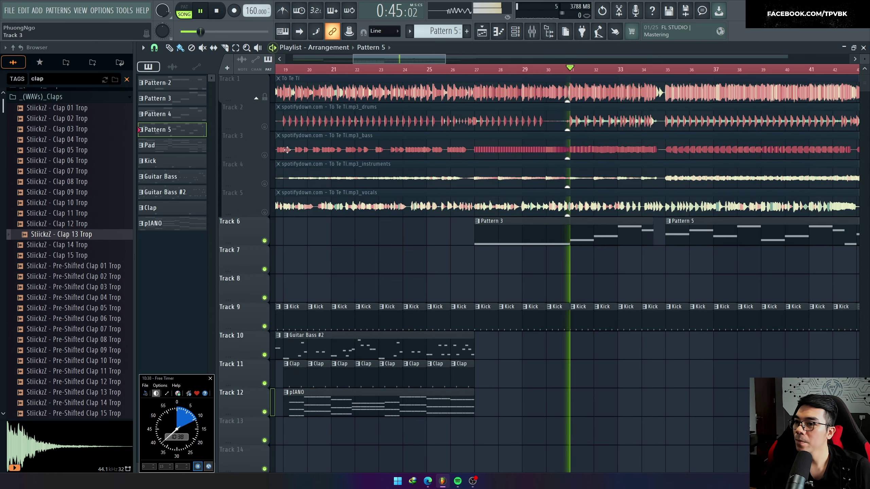
# Search the browser for "BUILD 160", preview "Cymatics - Buildup 40 - 160 BPM" and place it on track 7 at bar 30
pyautogui.scroll(-3, 569, 343)
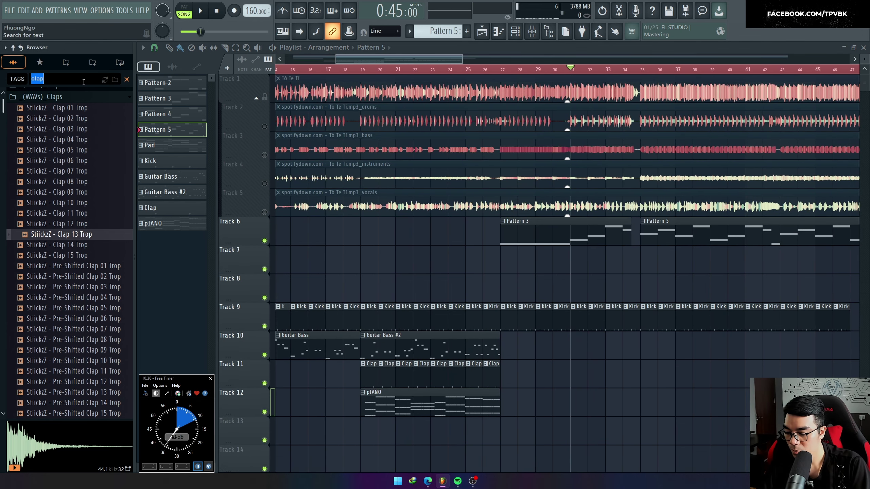
pyautogui.click(84, 82)
pyautogui.write('BUILD 160')
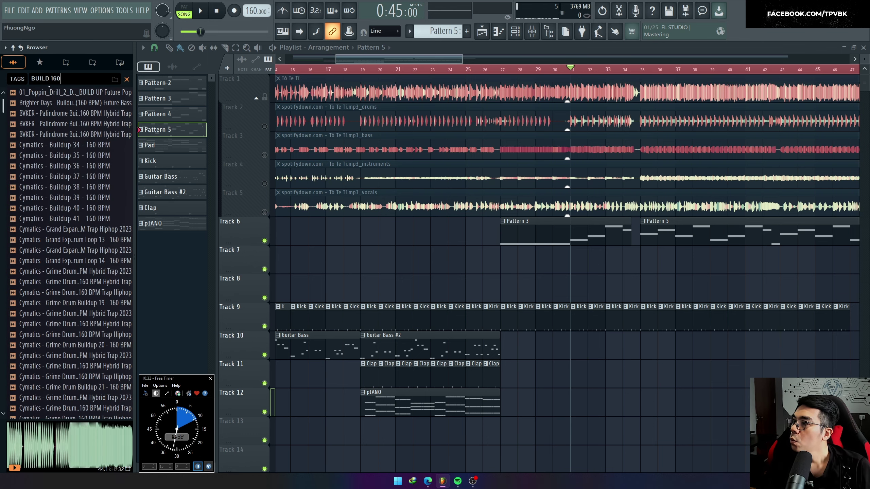
pyautogui.click(71, 208)
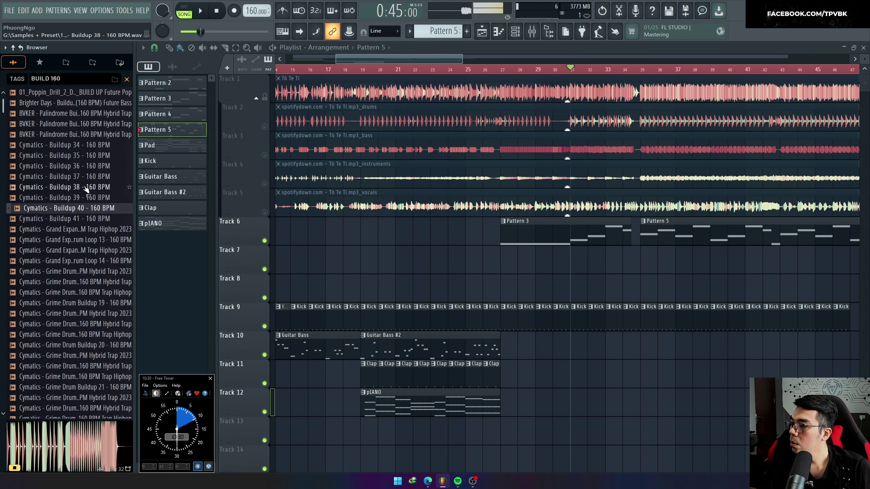
pyautogui.moveTo(86, 209); pyautogui.dragTo(561, 263)
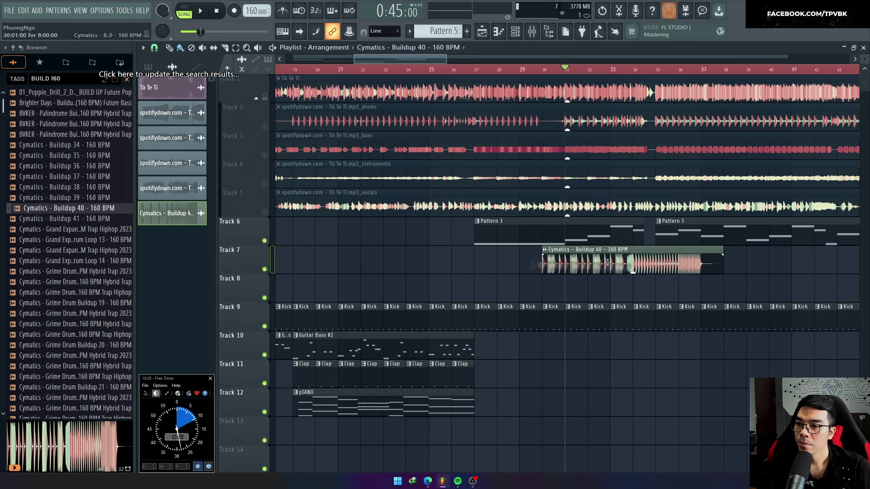
# Move the Buildup 40 clip on track 7 to start at bar 31 and play it
pyautogui.scroll(1, 560, 263)
pyautogui.scroll(2, 613, 279)
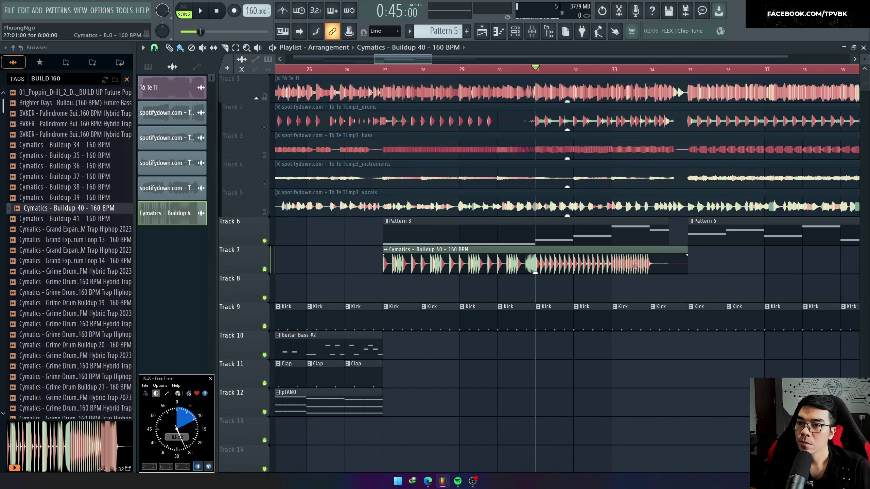
pyautogui.moveTo(665, 270); pyautogui.dragTo(628, 278)
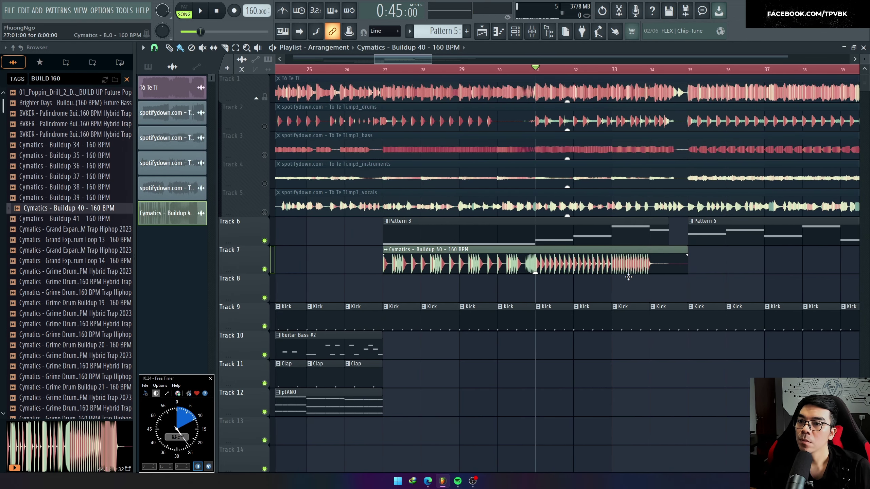
pyautogui.scroll(2, 651, 274)
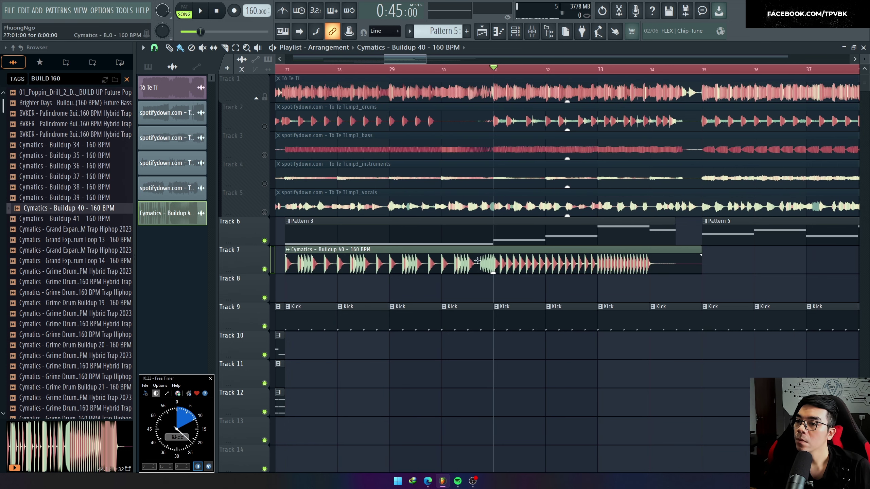
pyautogui.moveTo(458, 260); pyautogui.dragTo(676, 267)
pyautogui.press('space')
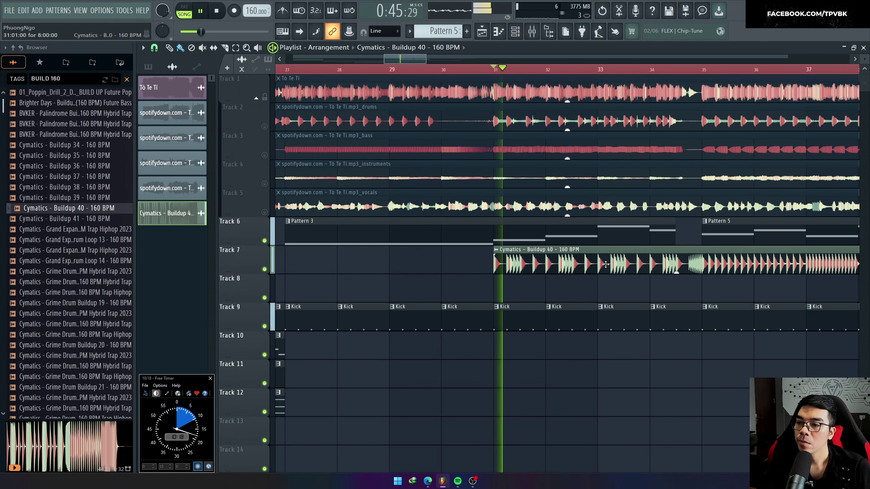
# Trim the Buildup 40 clip so it ends at bar 35, and check it with playback
pyautogui.doubleClick(675, 268)
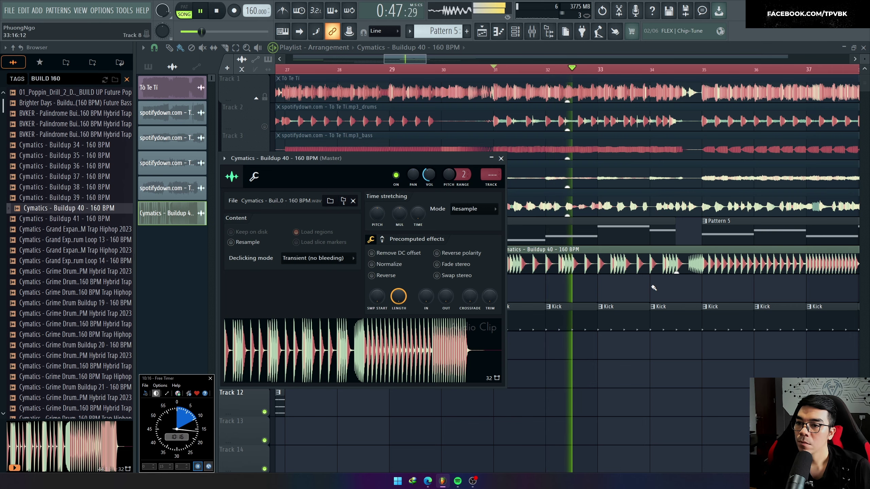
pyautogui.press('Escape')
pyautogui.scroll(-4, 548, 292)
pyautogui.moveTo(722, 253); pyautogui.dragTo(626, 255)
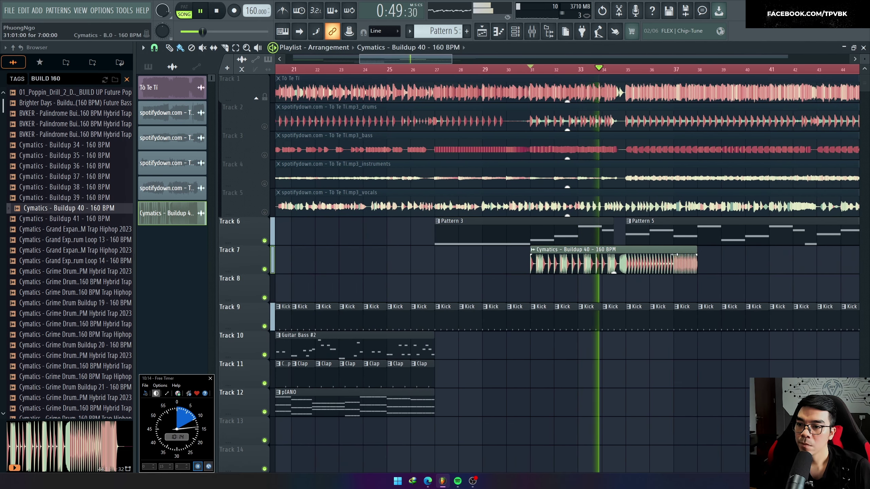
pyautogui.scroll(3, 638, 272)
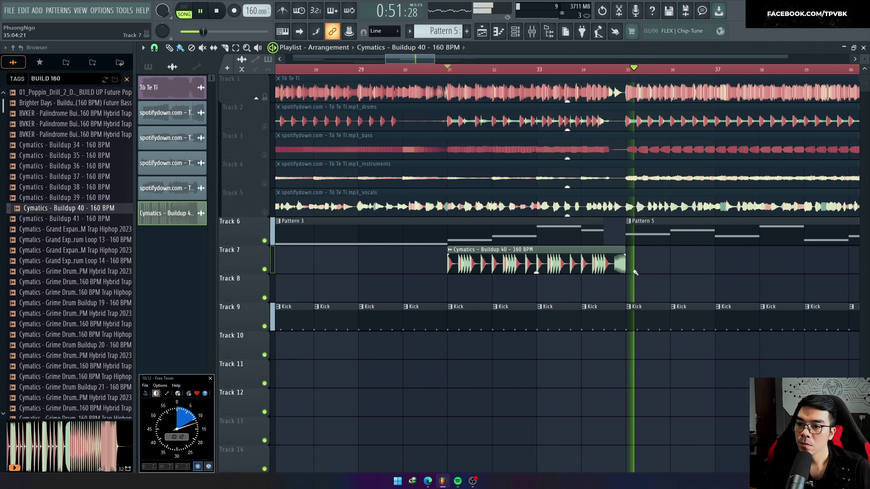
pyautogui.press('space')
pyautogui.press('space')
pyautogui.press('space')
# Solo the drums stem and play it from bar 35
pyautogui.rightClick(265, 127)
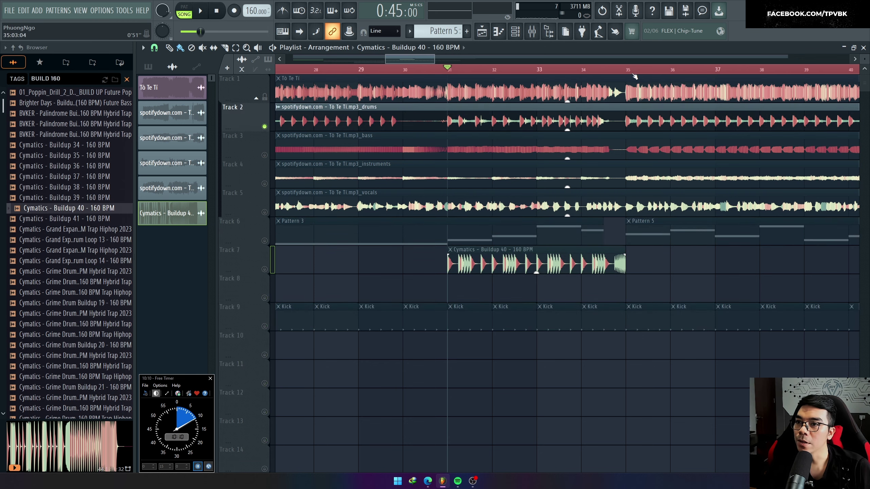
pyautogui.click(630, 70)
pyautogui.press('space')
pyautogui.scroll(-3, 668, 168)
pyautogui.scroll(4, 657, 168)
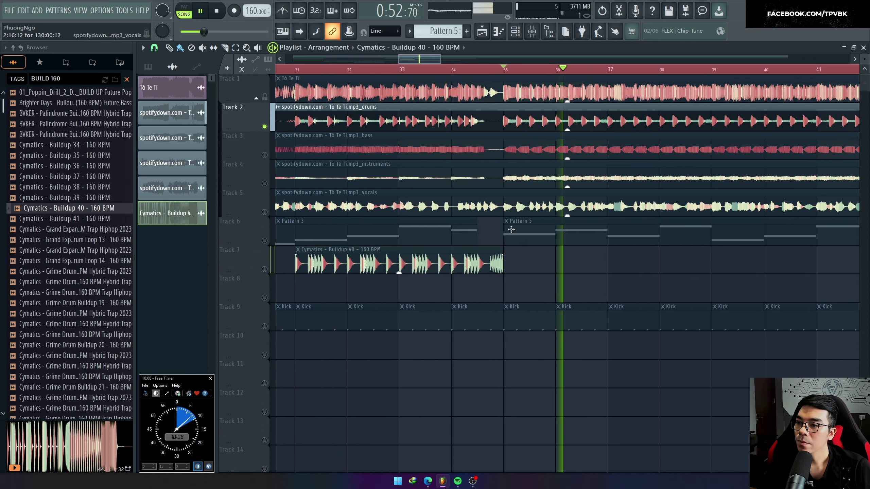
# Copy the Clap pattern clip to bar 35 on track 11 and enable that track alongside the soloed drums stem
pyautogui.scroll(-3, 521, 350)
pyautogui.click(358, 373)
pyautogui.click(548, 372)
pyautogui.moveTo(548, 373); pyautogui.dragTo(572, 376)
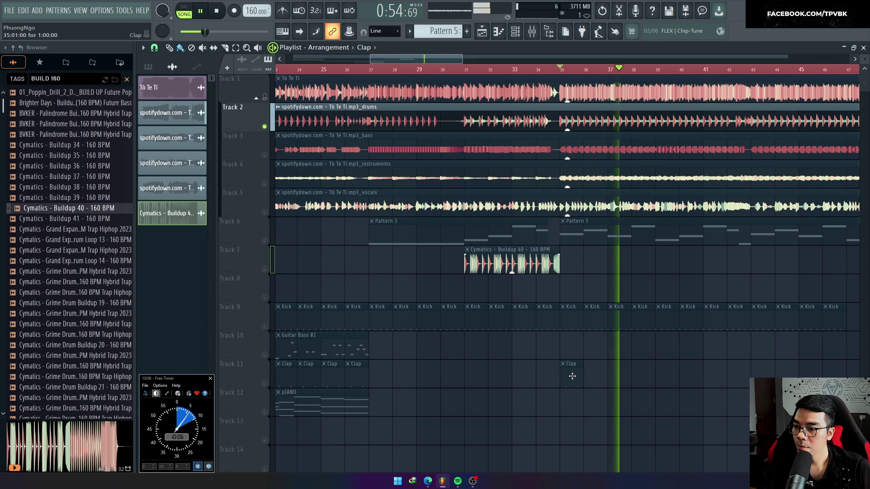
pyautogui.click(265, 383)
pyautogui.scroll(3, 565, 377)
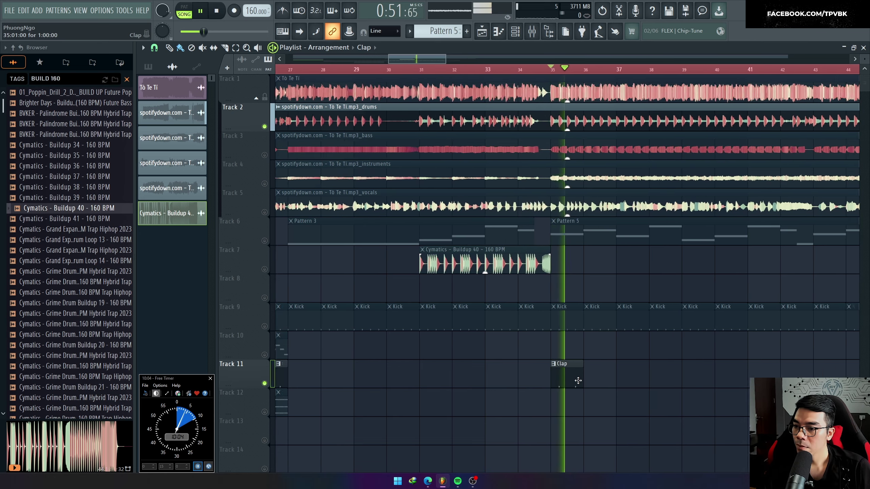
# Make the Clap clip at bar 35 on track 11 a unique pattern and open its notes
pyautogui.rightClick(549, 372)
pyautogui.click(579, 412)
pyautogui.doubleClick(563, 385)
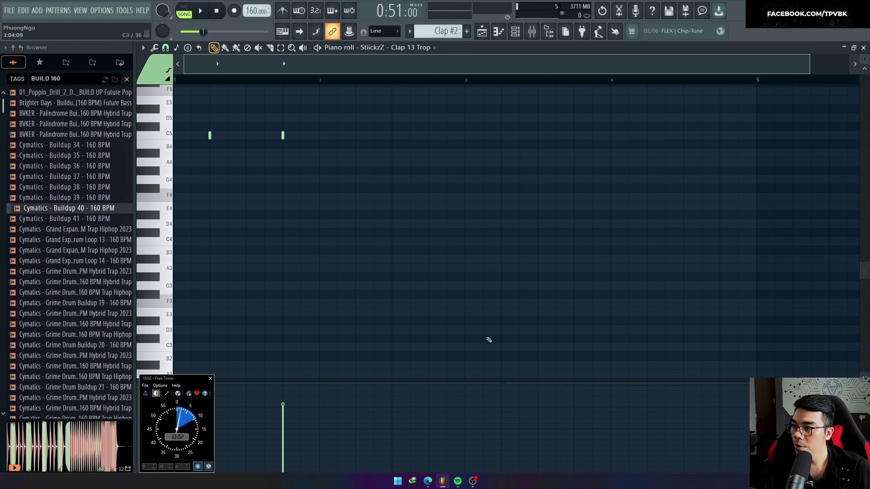
# Move the unique pattern's clap notes from the Clap 13 Trop channel to Clap 13 Trop #2, and audition that channel's sample
pyautogui.press('F6')
pyautogui.hotkey('alt', 'c')
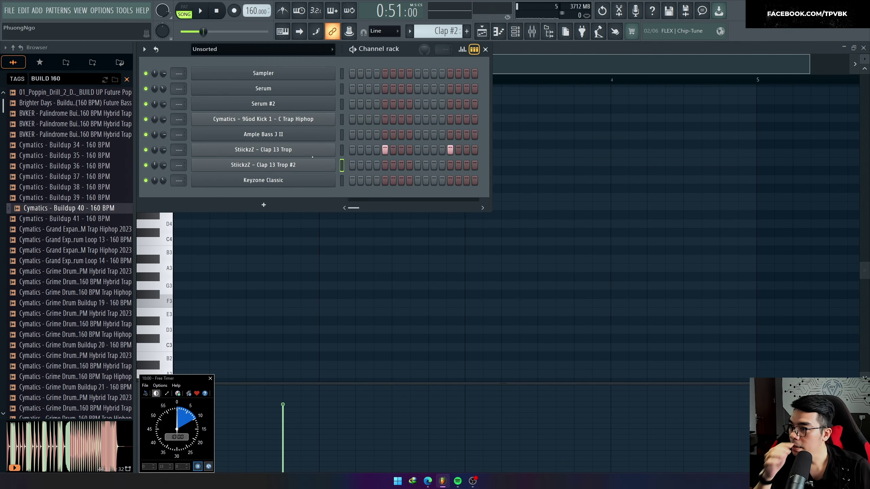
pyautogui.rightClick(324, 151)
pyautogui.click(442, 147)
pyautogui.rightClick(323, 167)
pyautogui.click(445, 180)
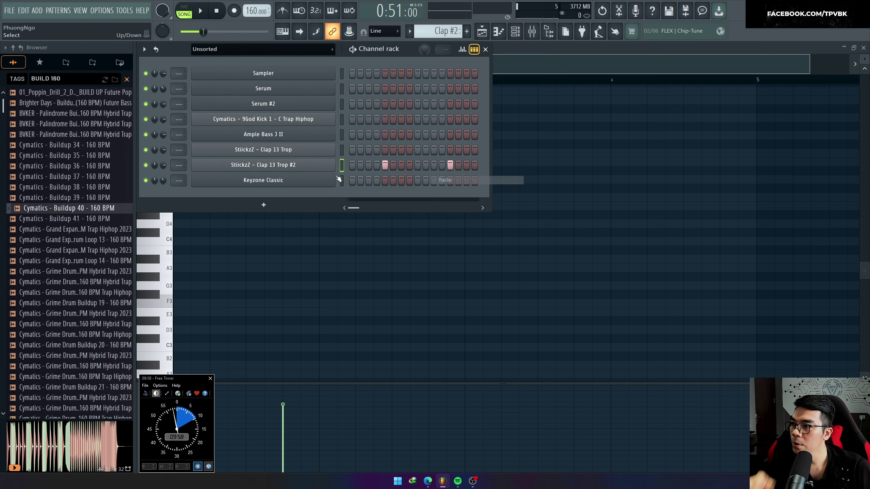
pyautogui.click(315, 167)
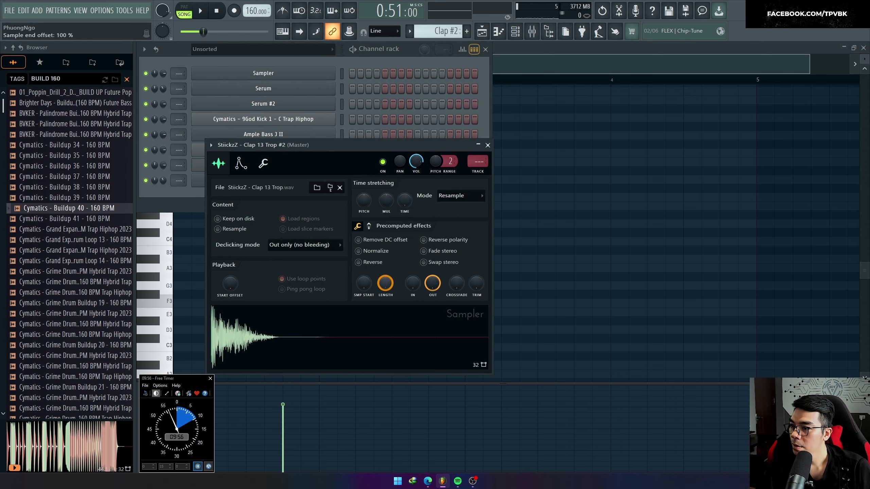
pyautogui.press('Escape')
pyautogui.press('Escape')
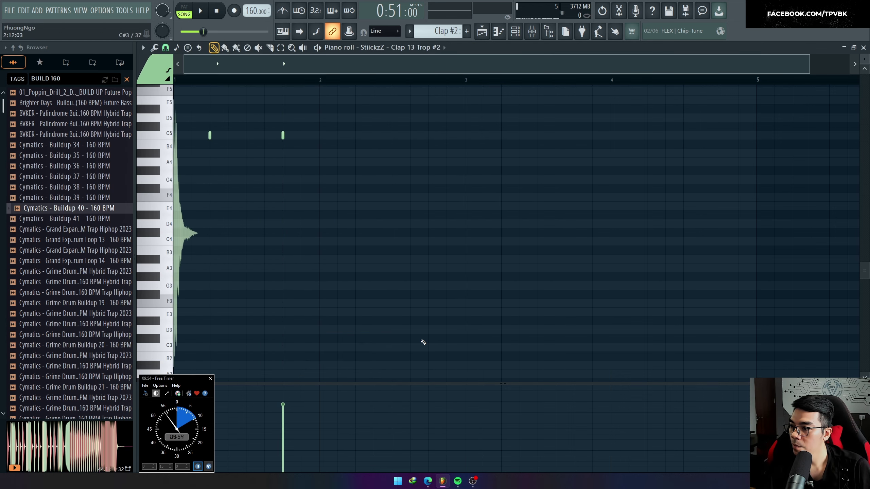
# Enable the Kick track alongside the drums stem and Clap #2, and play from bar 35
pyautogui.press('space')
pyautogui.press('Escape')
pyautogui.press('space')
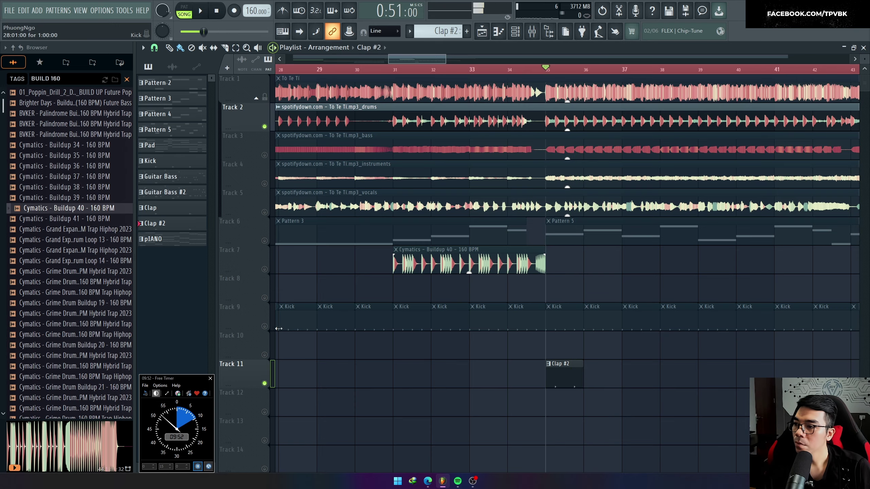
pyautogui.click(265, 327)
pyautogui.press('space')
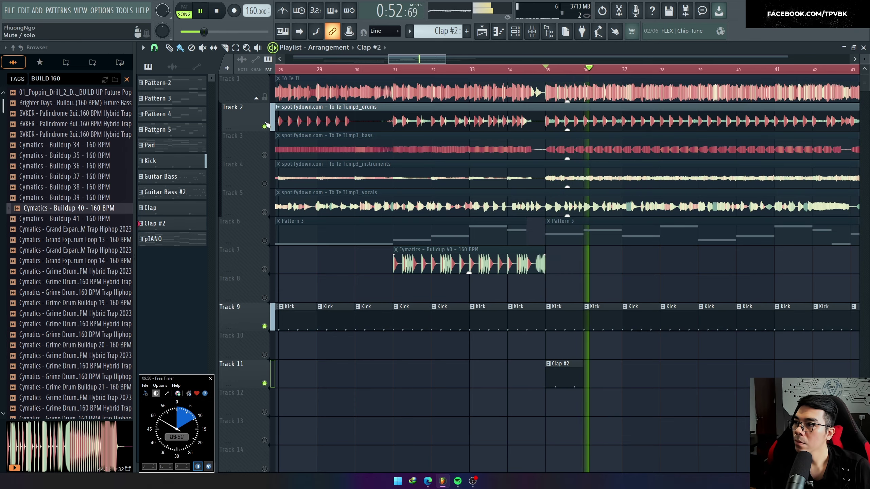
# Paint Clap #2 clips along track 11 from bar 36 through bar 46
pyautogui.scroll(-2, 568, 162)
pyautogui.scroll(3, 583, 291)
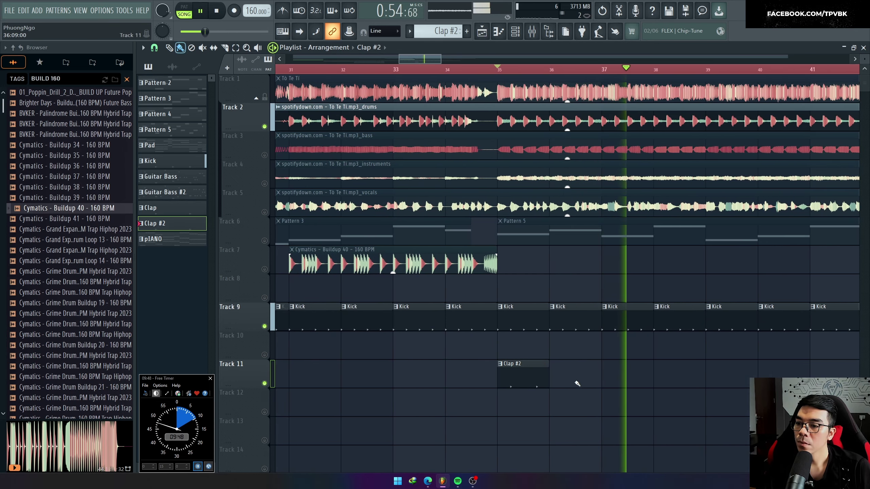
pyautogui.scroll(-2, 573, 380)
pyautogui.moveTo(569, 376); pyautogui.dragTo(657, 371)
pyautogui.scroll(-3, 644, 371)
pyautogui.scroll(3, 651, 360)
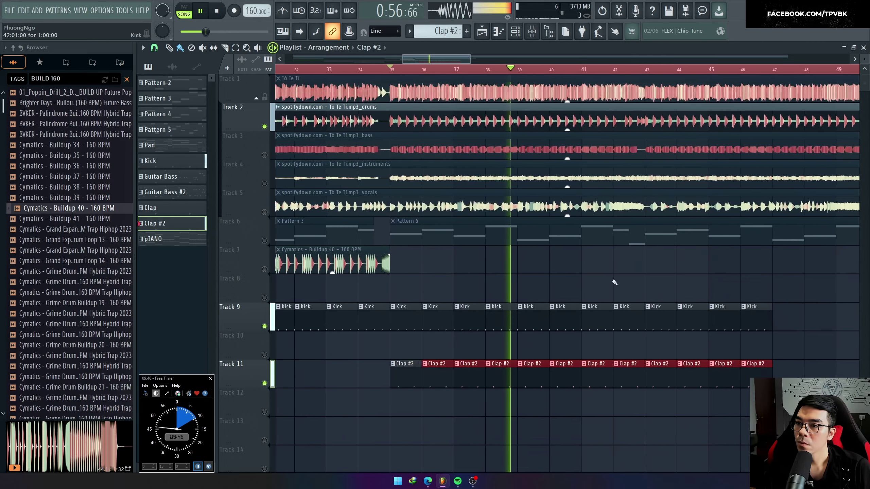
# Compare the soloed original song with the other tracks playing from bar 35 while the original is muted
pyautogui.press('space')
pyautogui.rightClick(265, 127)
pyautogui.rightClick(265, 97)
pyautogui.press('space')
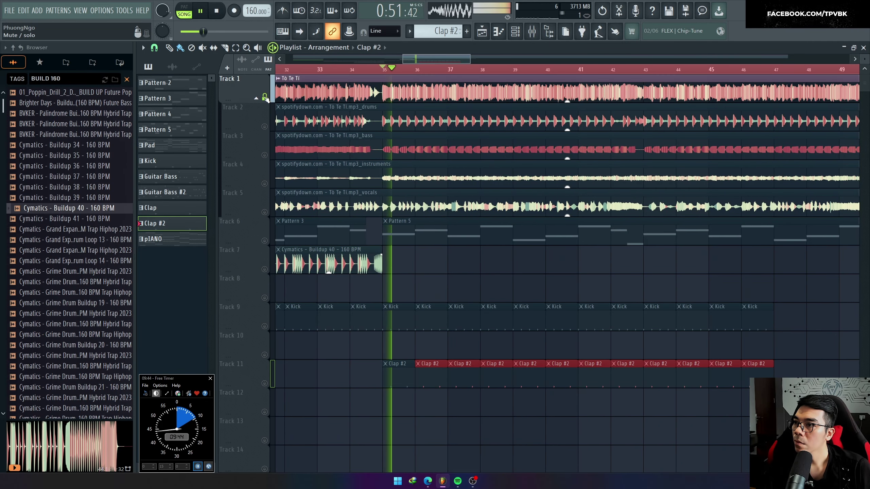
pyautogui.press('space')
pyautogui.rightClick(265, 98)
pyautogui.click(265, 98)
pyautogui.press('space')
pyautogui.press('space')
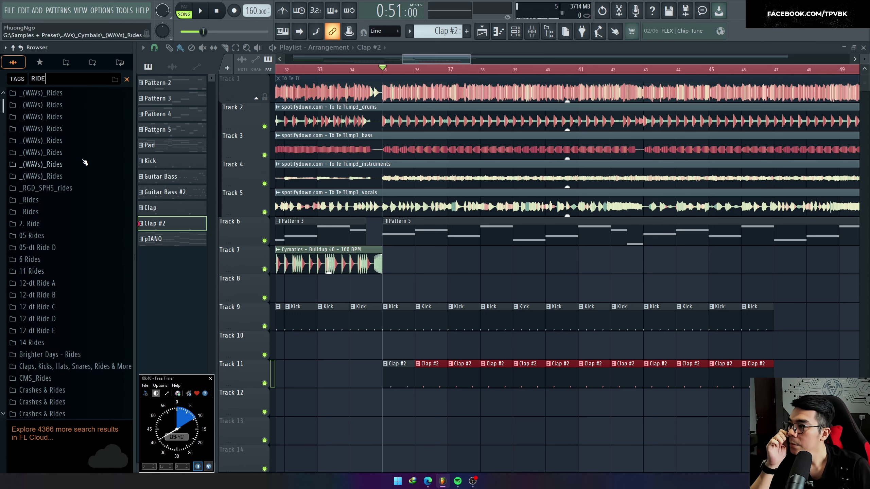
# Audition the StiickzZ Ride Trop samples in the RIDE search results, and open the Future House Bounce rides folder
pyautogui.click(60, 156)
pyautogui.click(62, 175)
pyautogui.click(63, 185)
pyautogui.click(65, 195)
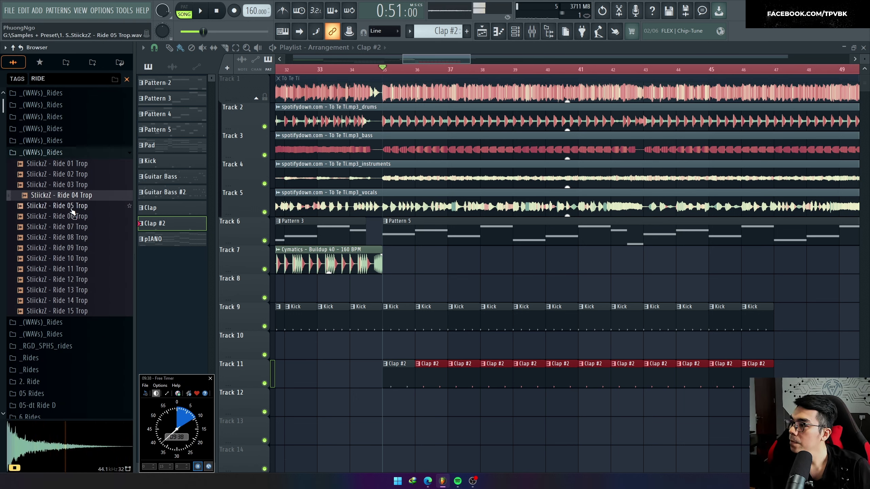
pyautogui.click(67, 206)
pyautogui.click(68, 216)
pyautogui.click(71, 227)
pyautogui.click(72, 240)
pyautogui.click(71, 248)
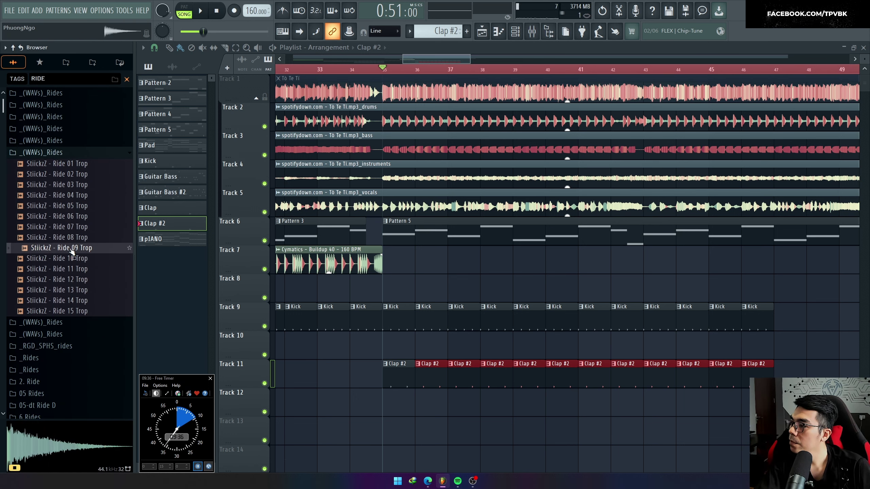
pyautogui.click(70, 259)
pyautogui.click(71, 269)
pyautogui.click(70, 279)
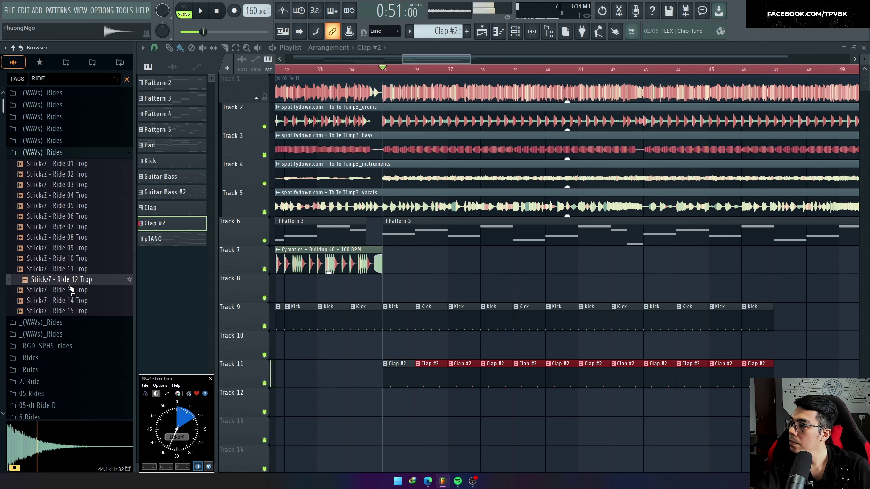
pyautogui.click(71, 290)
pyautogui.click(71, 300)
pyautogui.press('Down')
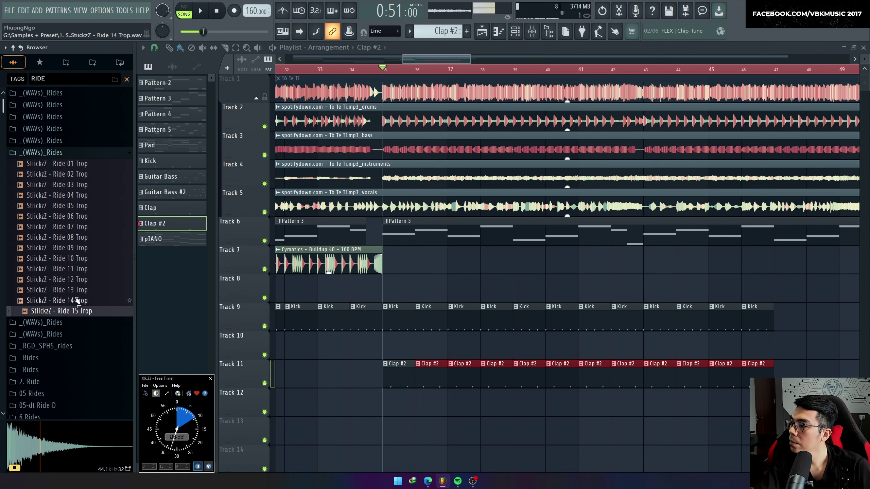
pyautogui.click(52, 93)
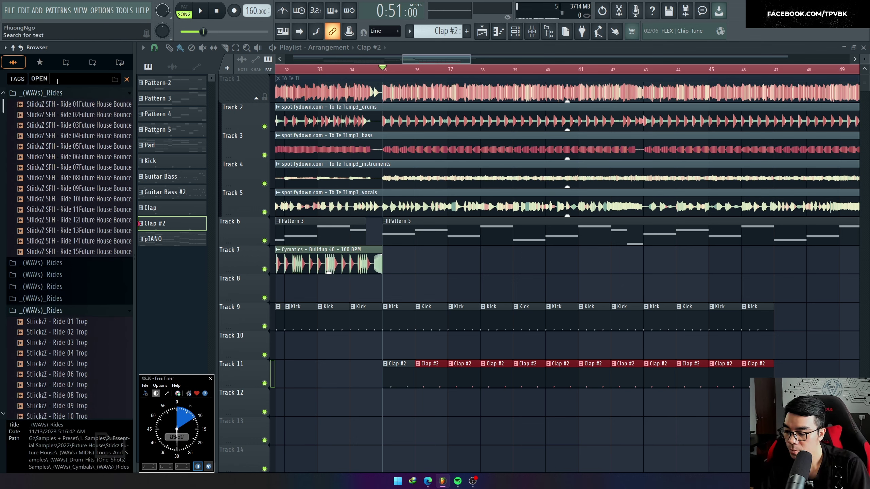
# Search the sample browser for "OPEN HAT" and audition StiickzZ OHH 03 and OHH 02
pyautogui.press('Return')
pyautogui.scroll(-8, 100, 148)
pyautogui.click(71, 178)
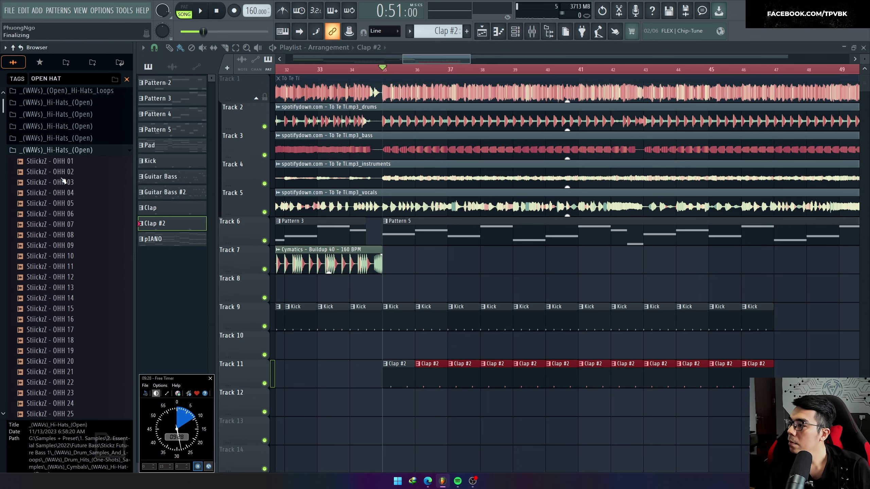
pyautogui.click(64, 180)
pyautogui.click(66, 171)
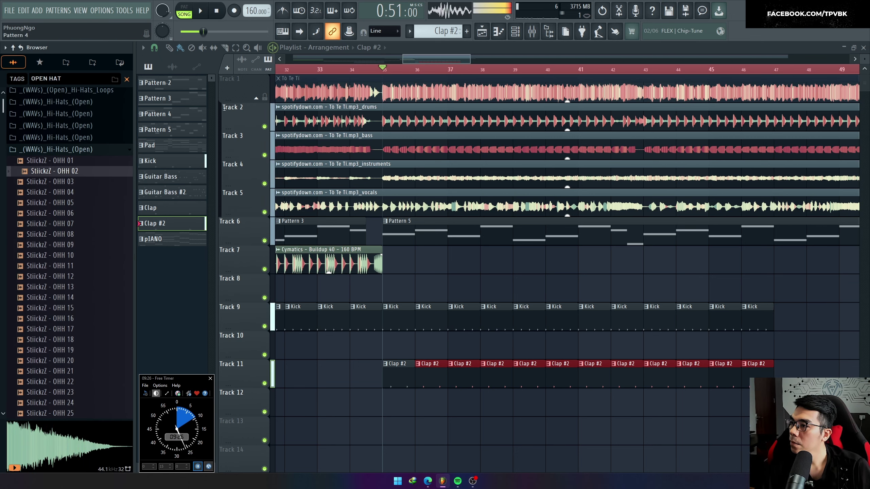
# Solo the original song track and play it from bar 35 as a reference for the hat sound
pyautogui.rightClick(266, 98)
pyautogui.press('space')
pyautogui.press('space')
# Audition the StiickzZ open hats from OHH 03 through OHH 20 to find a match for the original
pyautogui.click(58, 183)
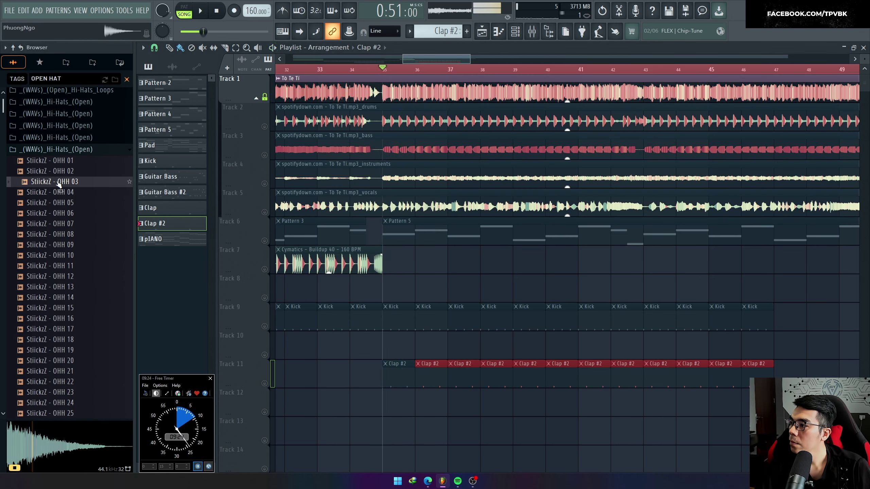
pyautogui.click(60, 194)
pyautogui.click(60, 214)
pyautogui.click(54, 245)
pyautogui.click(56, 255)
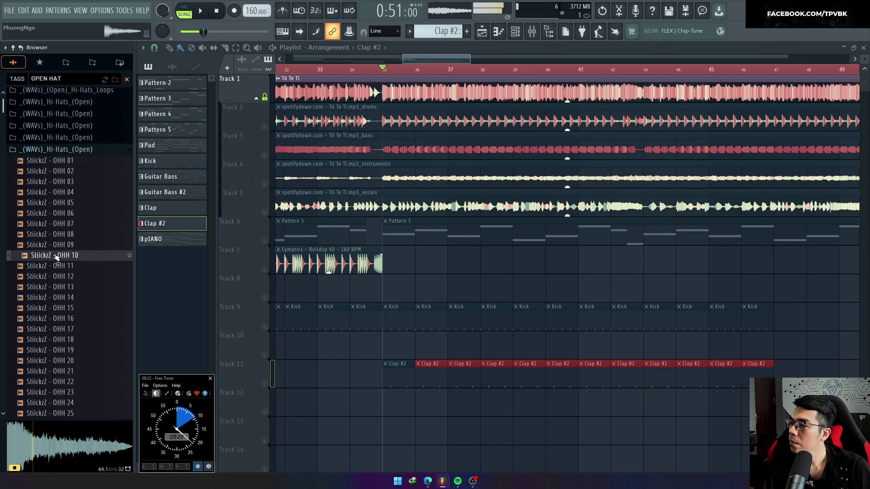
pyautogui.click(86, 216)
pyautogui.press('Down')
pyautogui.click(76, 266)
pyautogui.scroll(-4, 81, 240)
pyautogui.press('Down')
pyautogui.press('Down')
pyautogui.press('Down')
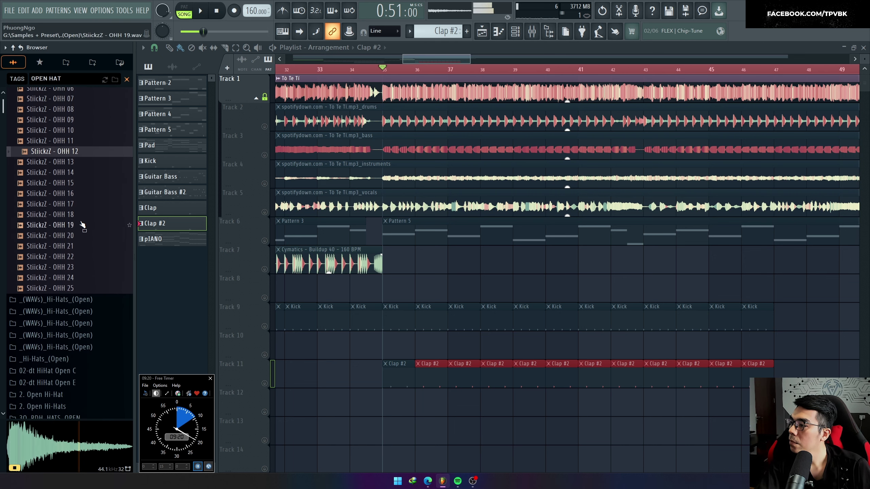
pyautogui.press('Down')
pyautogui.press('Down')
pyautogui.press('Down')
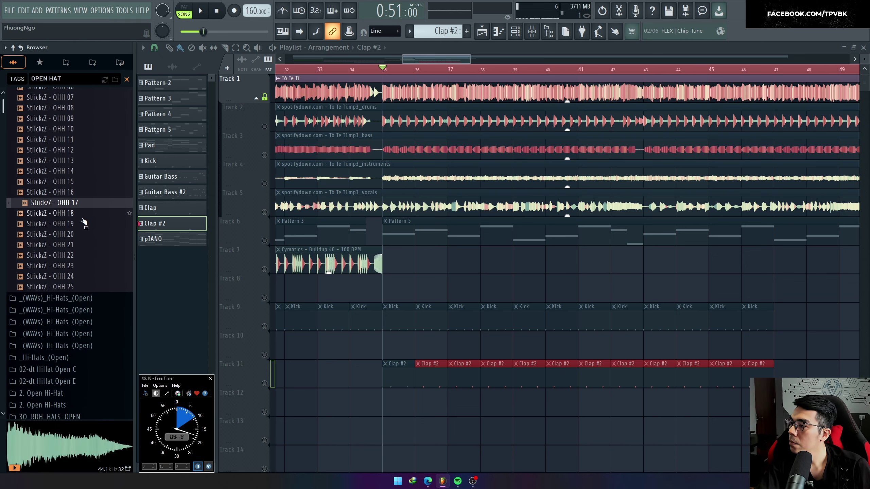
pyautogui.press('Down')
pyautogui.press('Down')
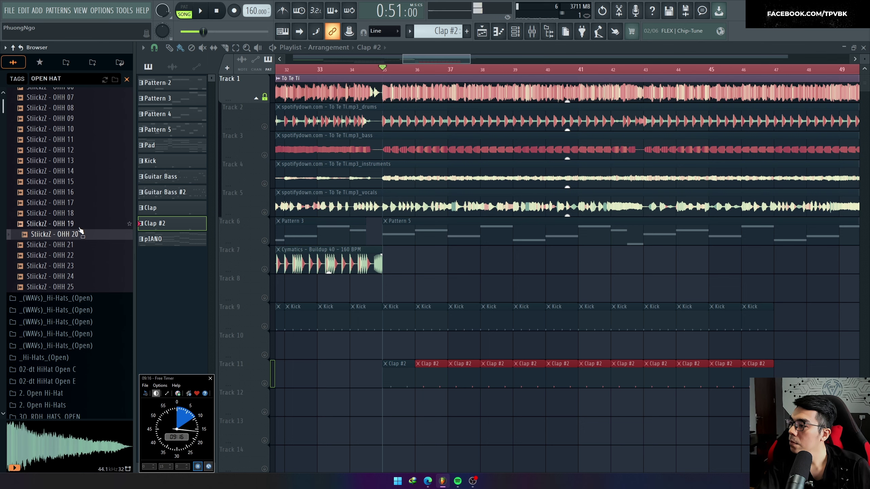
# Add the StiickzZ OHH 19 sample as a new pattern named "hAT"
pyautogui.moveTo(61, 231); pyautogui.dragTo(171, 254)
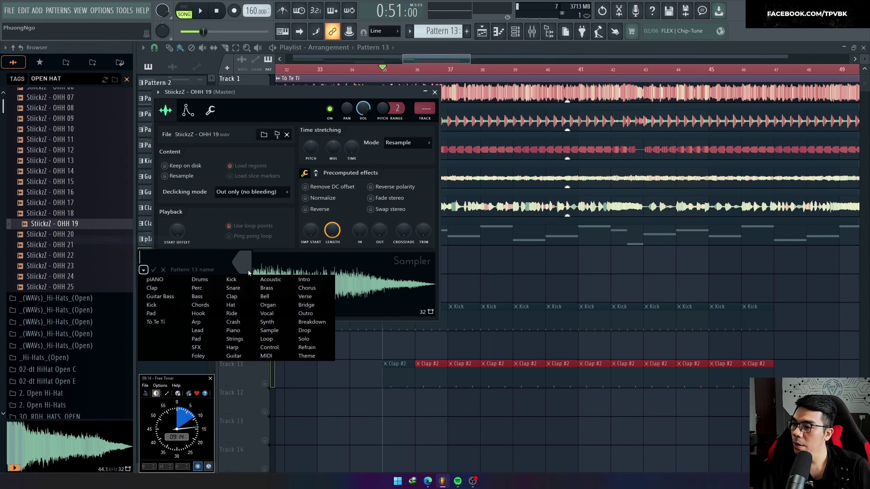
pyautogui.write('hAT')
pyautogui.press('Return')
# Fill the OHH 19 channel with regularly spaced steps and paint hAT clips on track 12 from bar 35 through bar 46
pyautogui.press('F6')
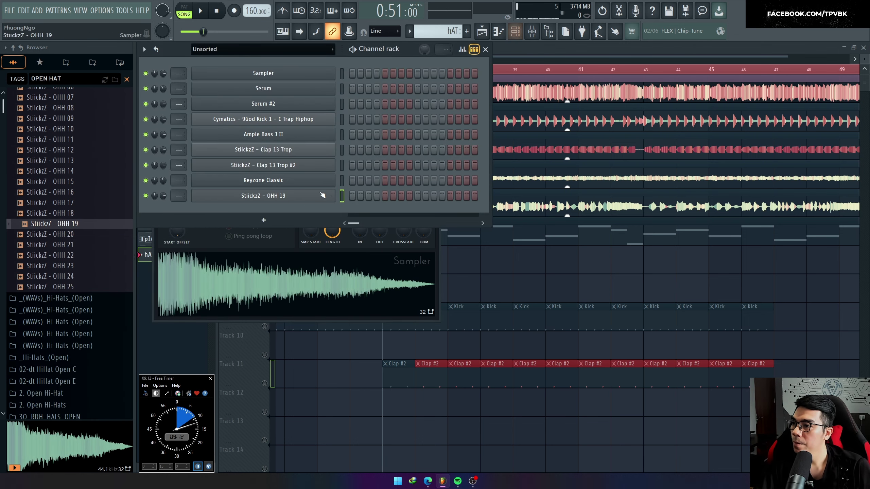
pyautogui.rightClick(327, 194)
pyautogui.click(470, 231)
pyautogui.press('F5')
pyautogui.moveTo(442, 416); pyautogui.dragTo(576, 410)
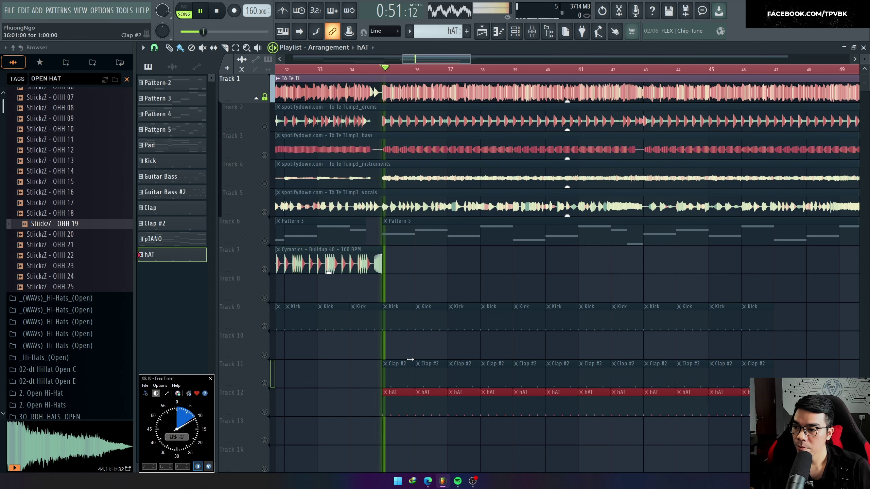
# Mute the four stem tracks and play the arrangement from bar 35 with the original song, then without it
pyautogui.press('space')
pyautogui.rightClick(265, 241)
pyautogui.click(265, 212)
pyautogui.click(265, 184)
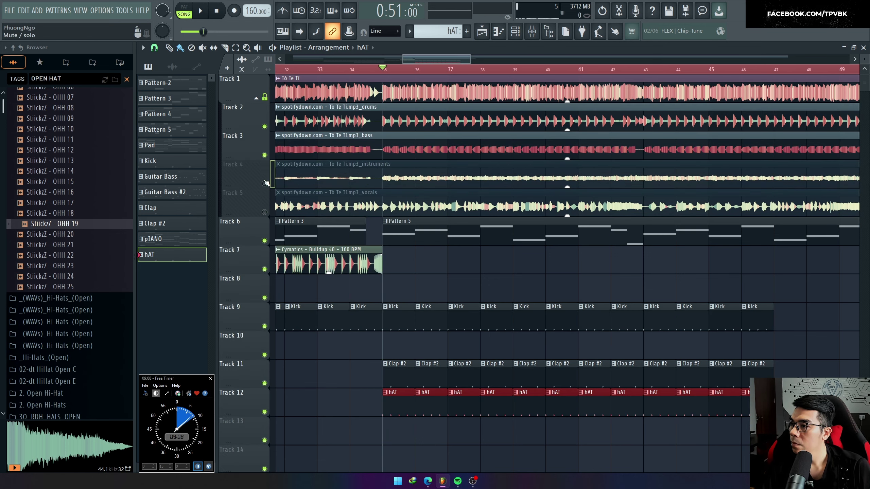
pyautogui.click(265, 155)
pyautogui.click(265, 126)
pyautogui.press('space')
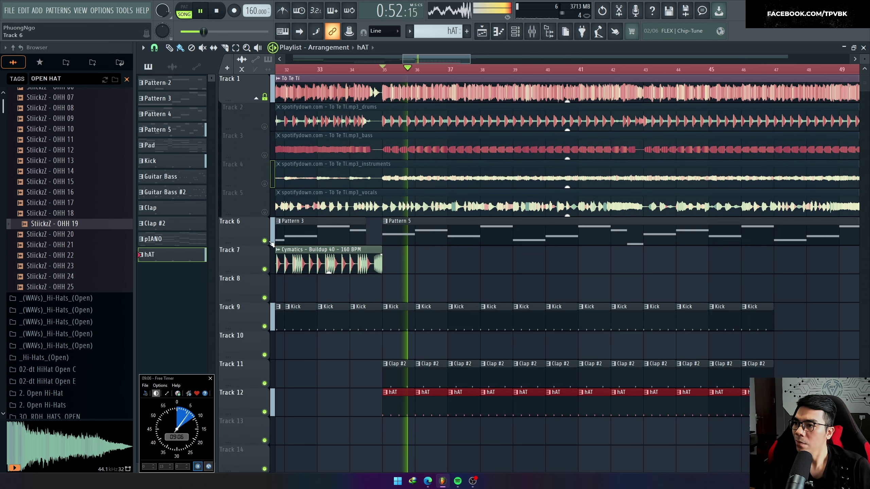
pyautogui.press('space')
pyautogui.click(265, 97)
pyautogui.press('space')
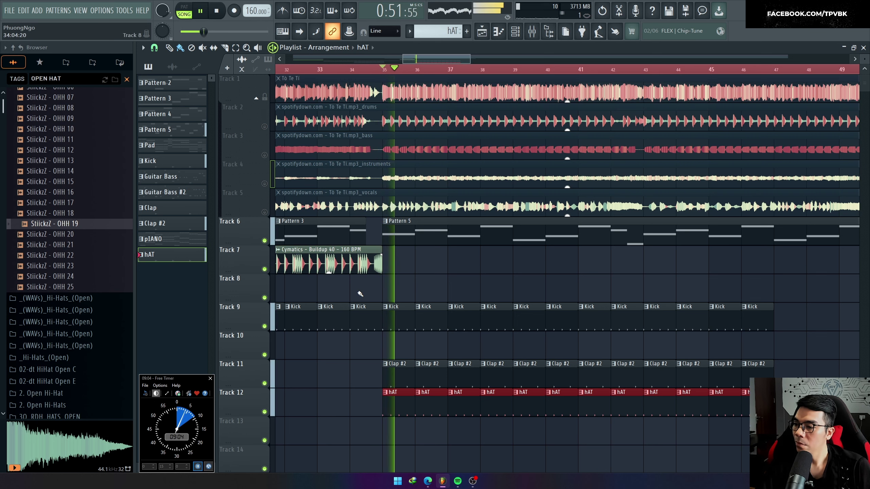
# Solo the original song track again and replay the section from bar 35
pyautogui.press('space')
pyautogui.rightClick(265, 97)
pyautogui.press('space')
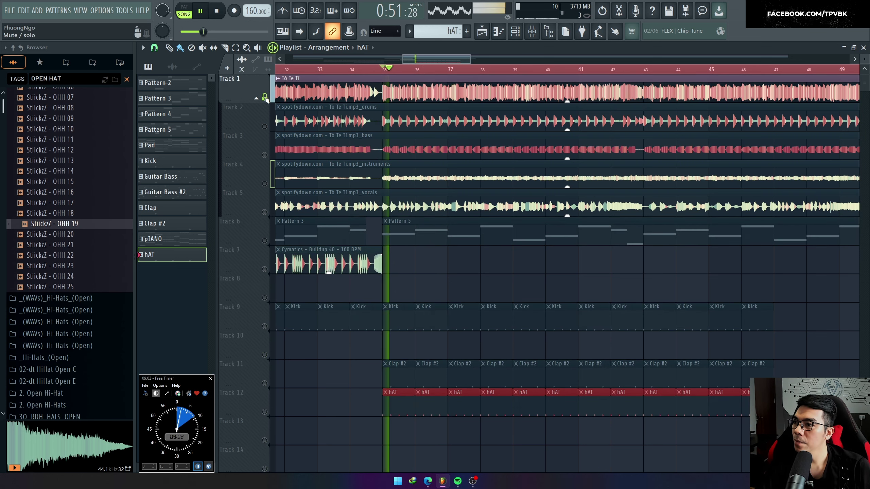
pyautogui.press('space')
pyautogui.press('space')
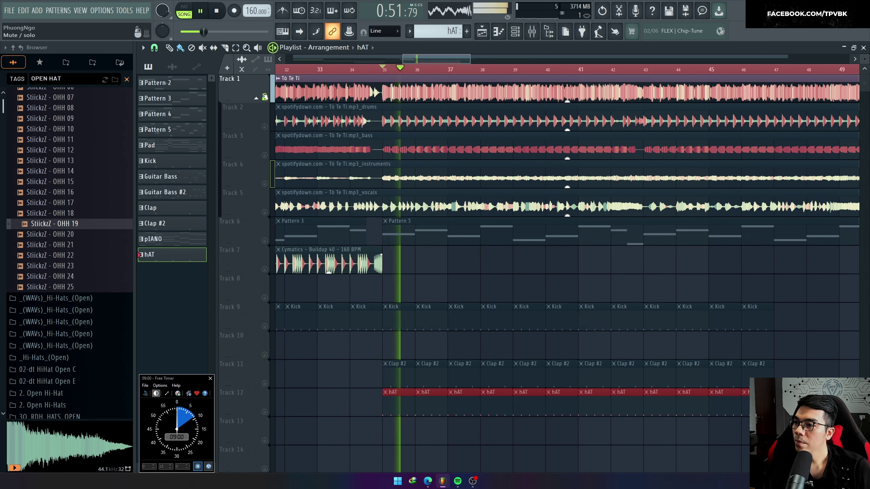
pyautogui.press('space')
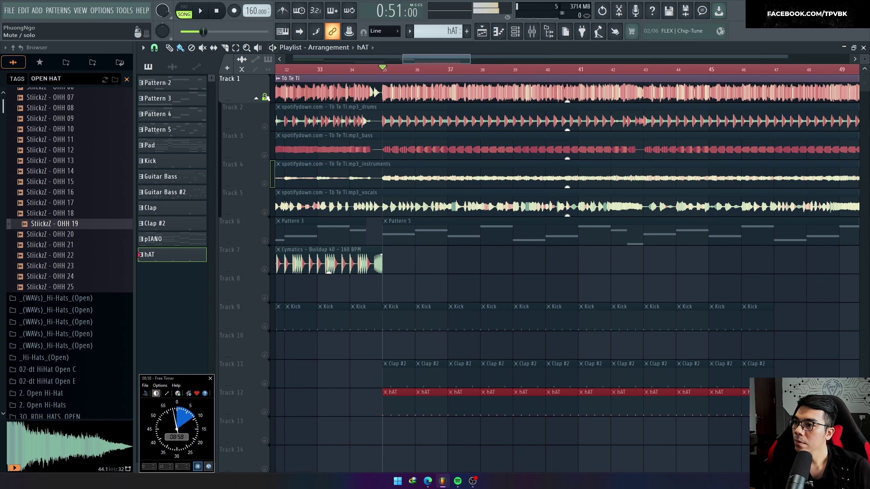
# Enable only the instruments stem on track 4, mute the original song, and listen from bar 35
pyautogui.rightClick(273, 182)
pyautogui.press('Escape')
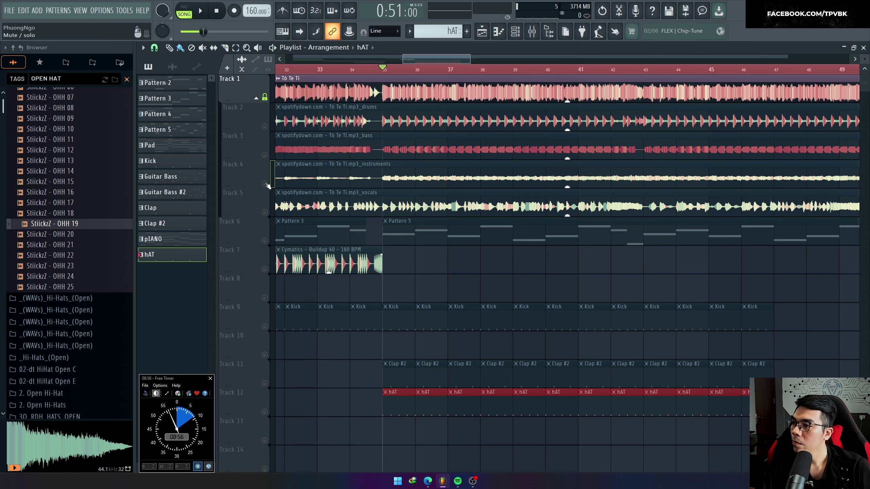
pyautogui.click(265, 184)
pyautogui.press('space')
pyautogui.click(265, 97)
pyautogui.scroll(3, 291, 150)
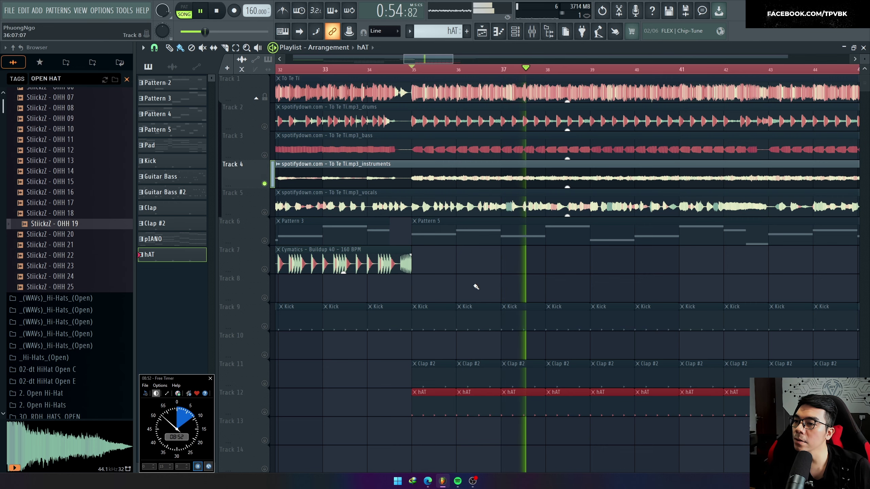
pyautogui.scroll(-3, 472, 286)
pyautogui.scroll(-3, 421, 313)
pyautogui.press('space')
# Create a pattern named E Guitar and place its clip on track 13 at bar 35
pyautogui.press('F4')
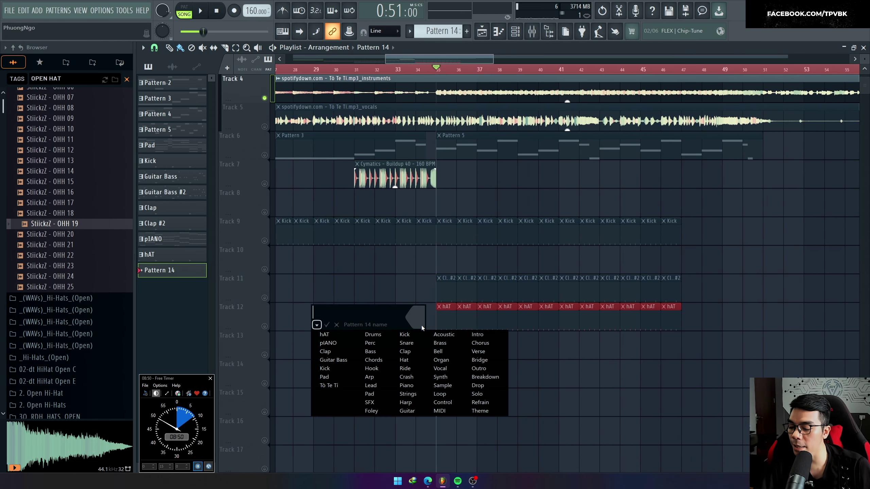
pyautogui.write('gU')
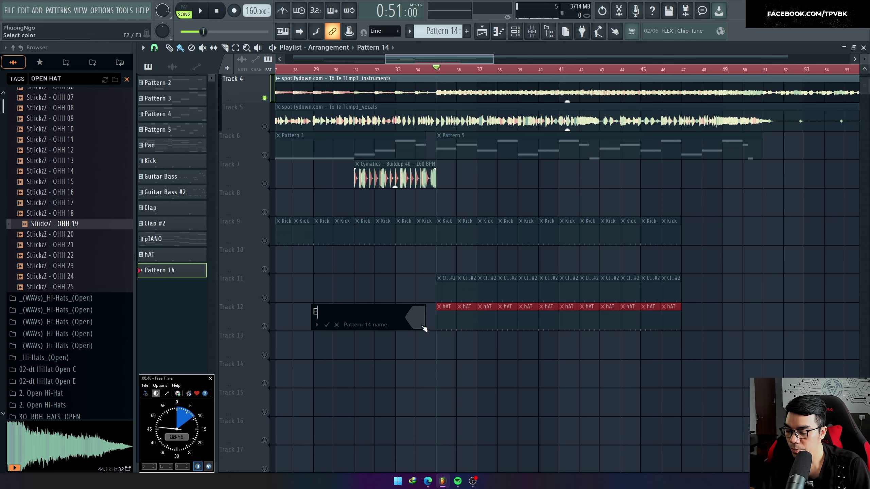
pyautogui.write('itar')
pyautogui.press('Return')
pyautogui.scroll(2, 423, 326)
pyautogui.click(433, 335)
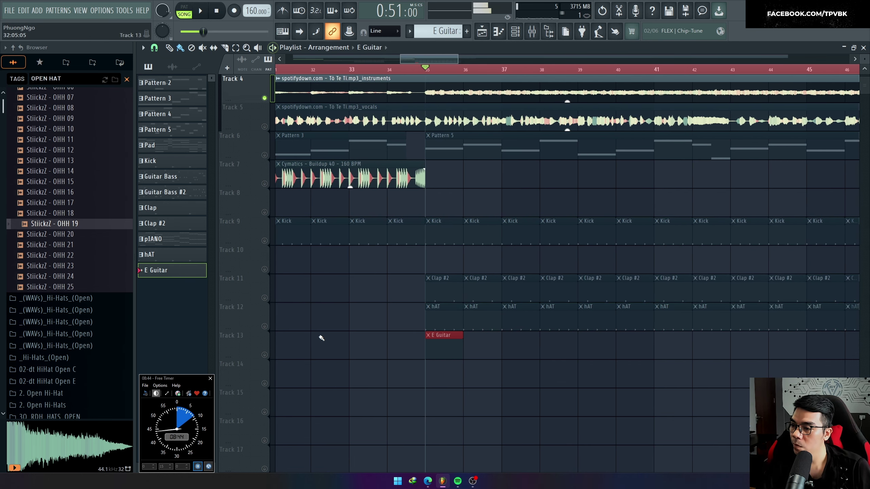
# Enable the arrangement tracks from track 7 down, keep the original song, its four stems and track 6 muted, and play from bar 35
pyautogui.keyDown('ctrl'); pyautogui.click(266, 357); pyautogui.keyUp('ctrl')
pyautogui.click(266, 156)
pyautogui.click(266, 128)
pyautogui.scroll(3, 266, 129)
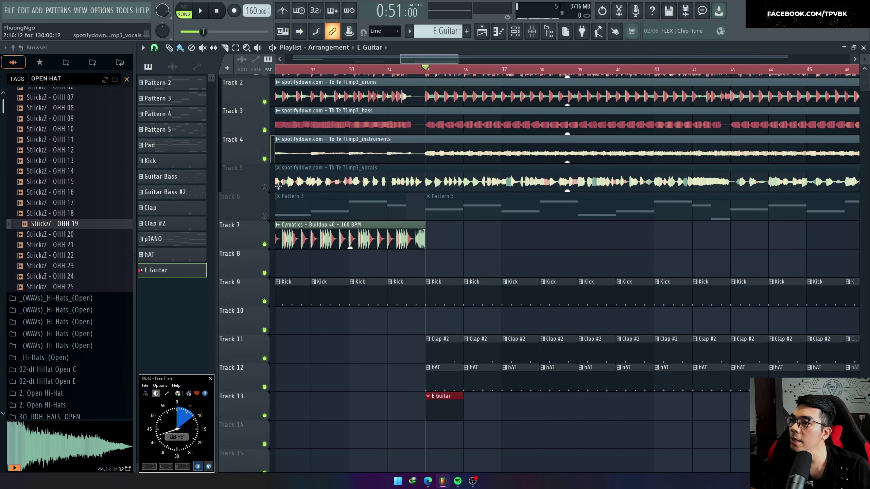
pyautogui.click(266, 184)
pyautogui.click(265, 155)
pyautogui.click(266, 127)
pyautogui.press('space')
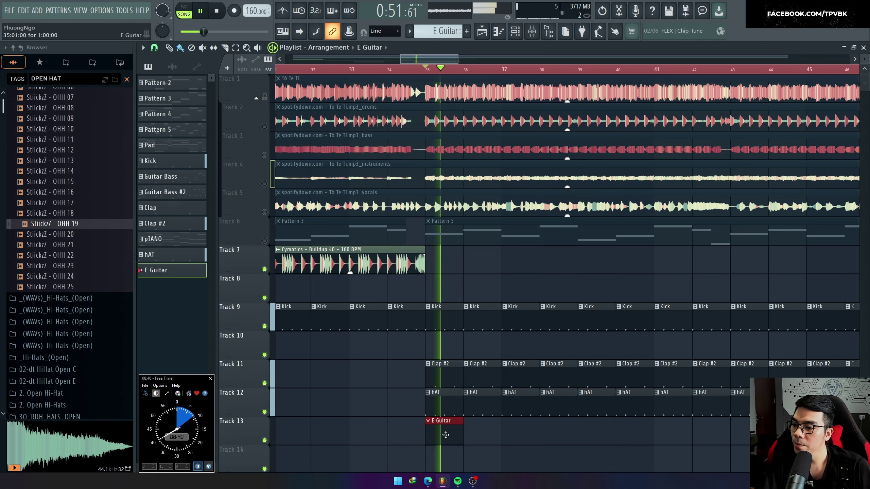
pyautogui.press('space')
# Add an Ample Metal E II instrument channel and close its plugin window
pyautogui.press('F6')
pyautogui.click(273, 221)
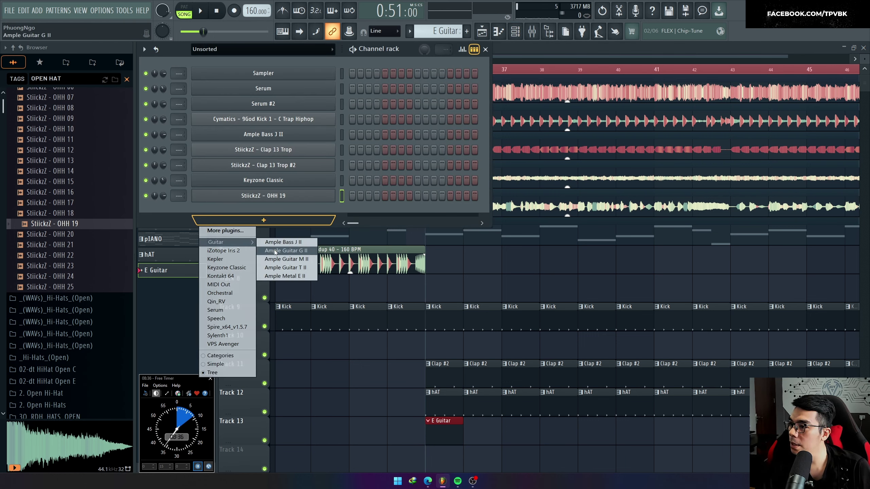
pyautogui.click(281, 276)
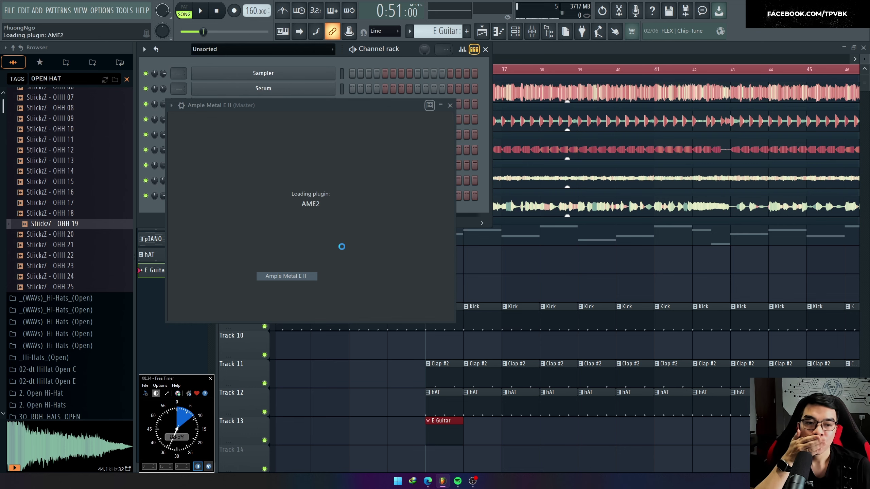
pyautogui.click(587, 106)
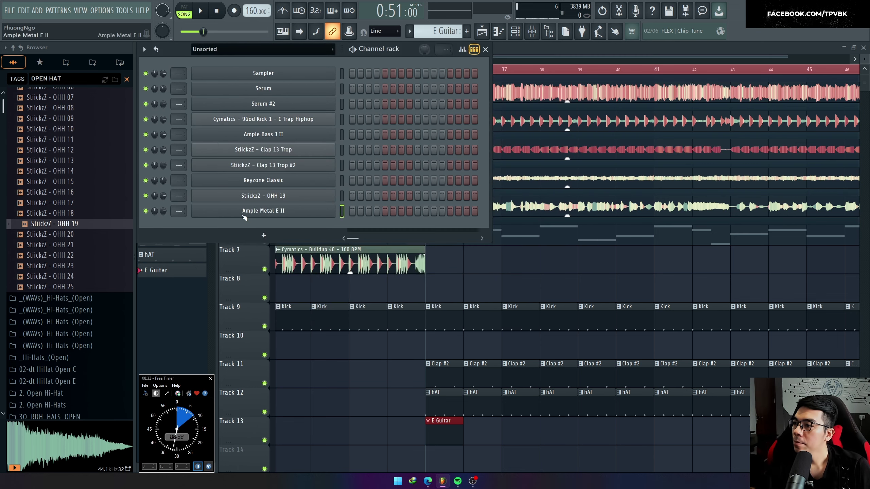
# Copy all notes from the Pattern 5 clip and paste them into the Ample Metal E II piano roll of the E Guitar pattern
pyautogui.rightClick(263, 211)
pyautogui.click(356, 208)
pyautogui.press('F5')
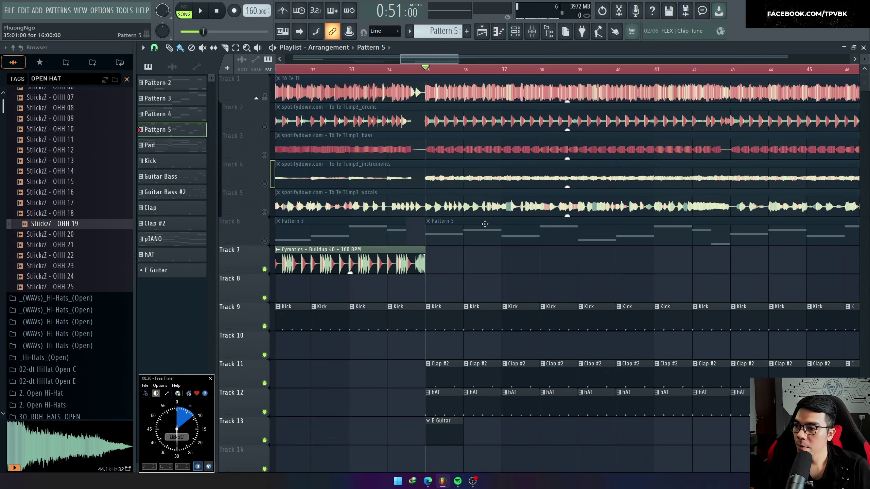
pyautogui.doubleClick(485, 223)
pyautogui.hotkey('ctrl', 'a')
pyautogui.press('F5')
pyautogui.doubleClick(447, 422)
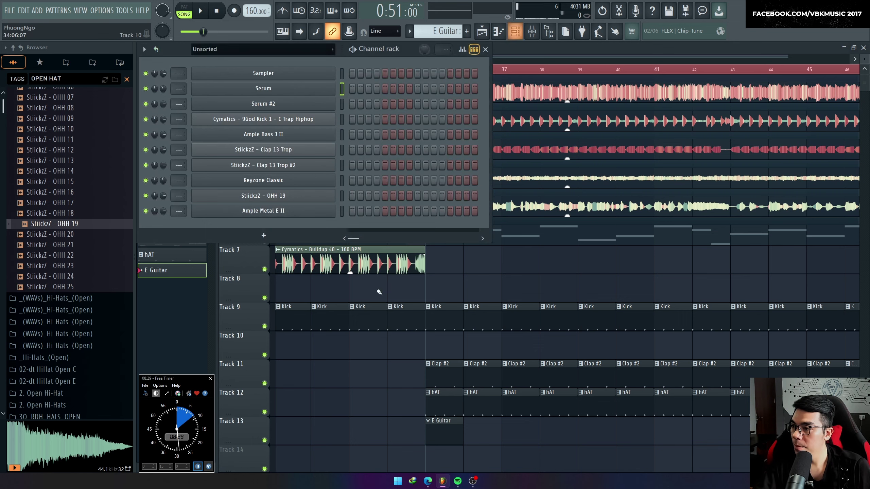
pyautogui.rightClick(326, 213)
pyautogui.click(379, 207)
# Transpose all the pasted guitar notes down one octave and play them from bar 35
pyautogui.press('space')
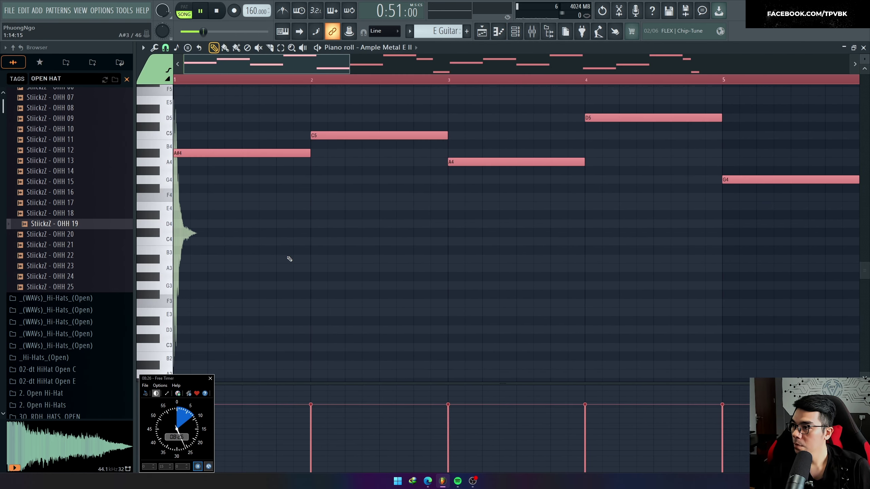
pyautogui.hotkey('ctrl', 'a')
pyautogui.hotkey('ctrl', 'Down')
pyautogui.press('space')
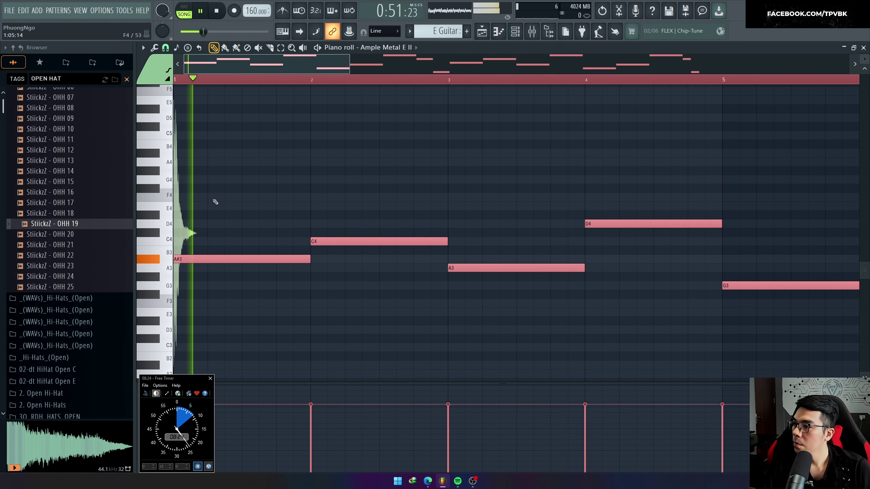
# Set the piano roll snap to 1/2 beat and chop all guitar notes into 1/2-beat pieces
pyautogui.click(166, 48)
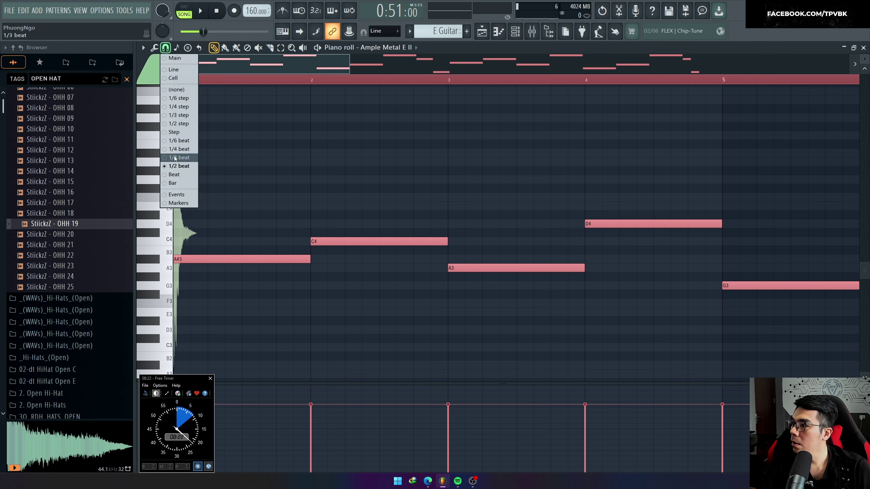
pyautogui.click(178, 167)
pyautogui.hotkey('ctrl', 'u')
pyautogui.press('space')
pyautogui.press('space')
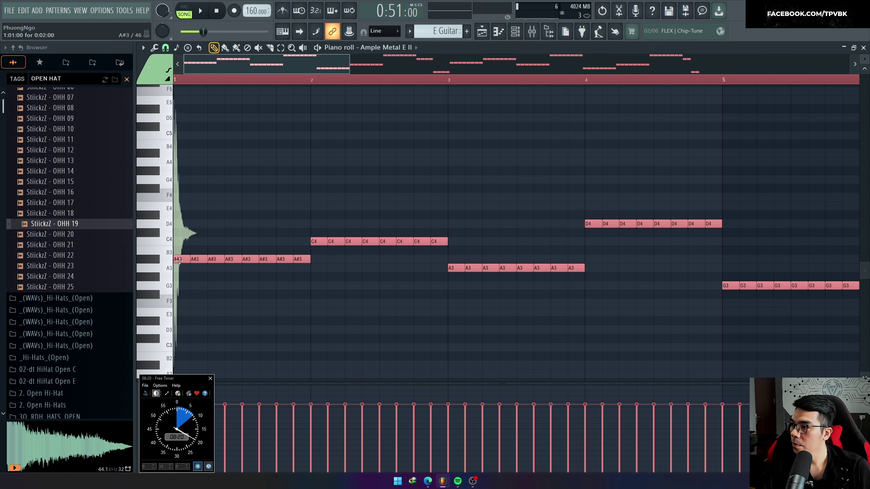
# Duplicate the chopped notes a fifth higher, starting at F4, play the result, and select all notes
pyautogui.moveTo(179, 259)
pyautogui.mouseDown()
pyautogui.moveTo(173, 174)
pyautogui.moveTo(176, 192)
pyautogui.mouseUp()
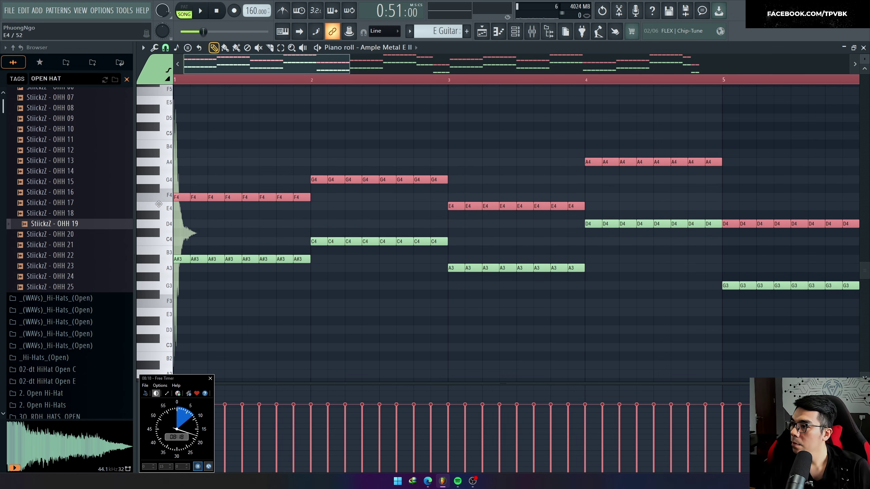
pyautogui.press('space')
pyautogui.scroll(-4, 209, 175)
pyautogui.hotkey('ctrl', 'a')
# Rename the Ample Metal E II channel to Guitar
pyautogui.press('F6')
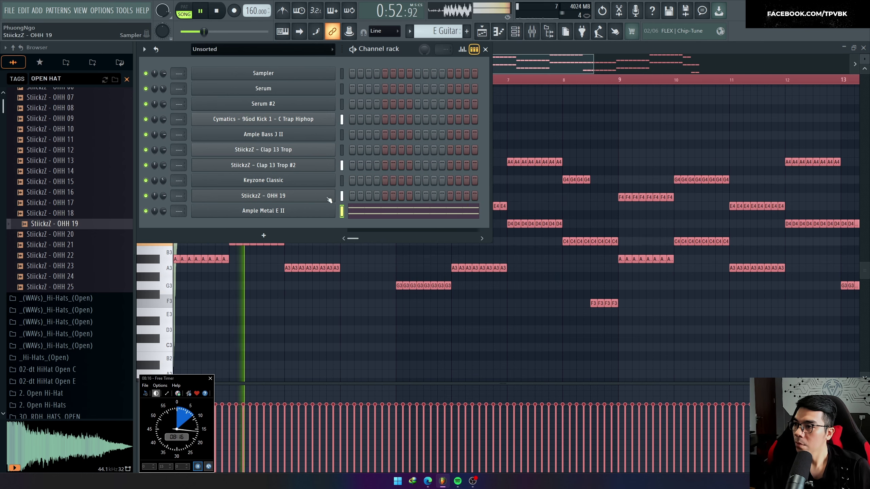
pyautogui.middleClick(324, 216)
pyautogui.write('Guitar')
pyautogui.press('Return')
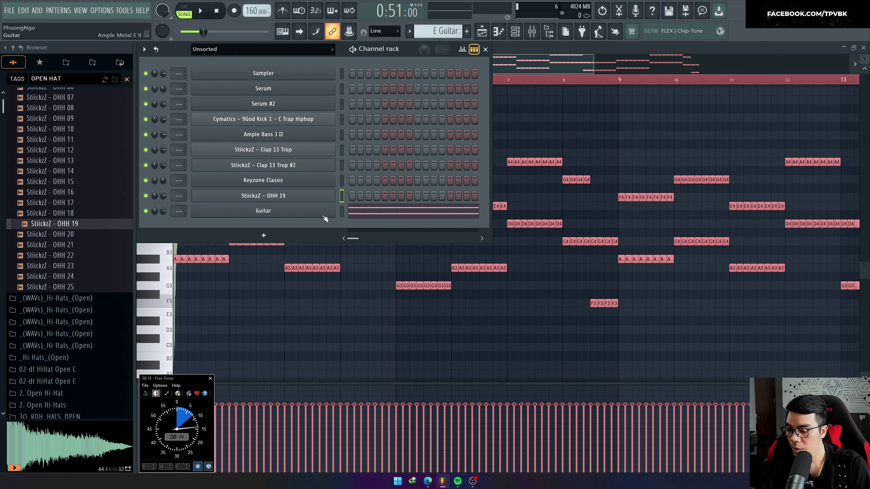
# Load Guitar Rig 7 into the second effect slot of the StiickzZ - OHH 19 mixer track
pyautogui.press('F9')
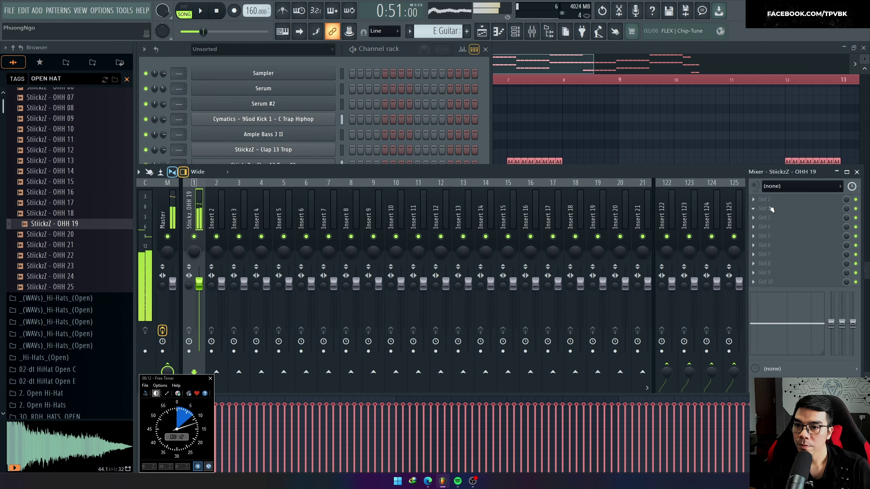
pyautogui.click(770, 209)
pyautogui.press('Return')
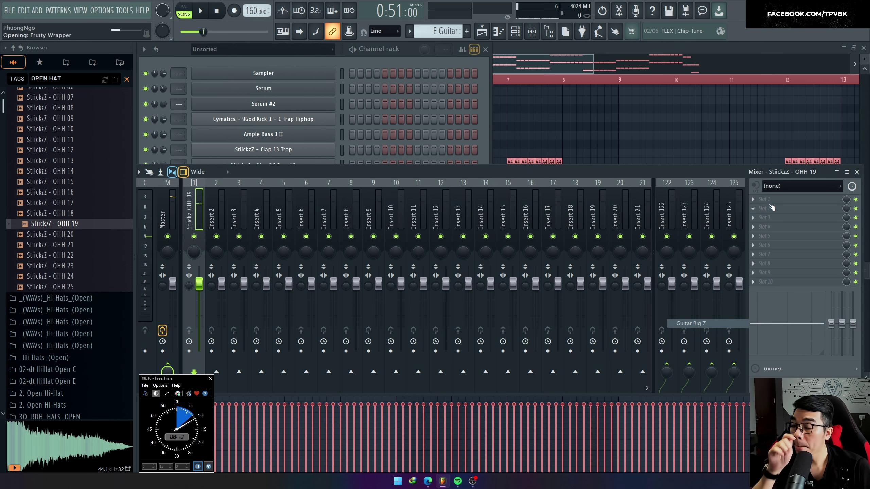
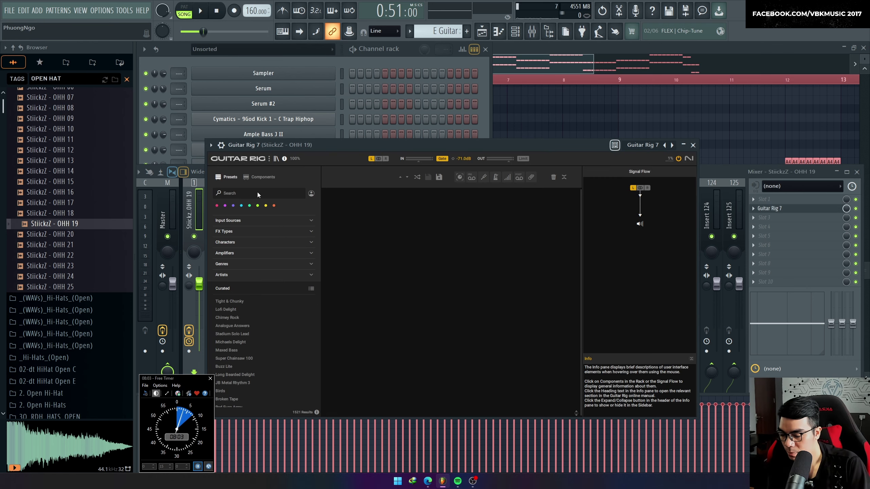
# Search the Guitar Rig presets for "power" and audition Nickel Power, Powerful Vocals and RTM2 Power
pyautogui.click(258, 194)
pyautogui.write('po')
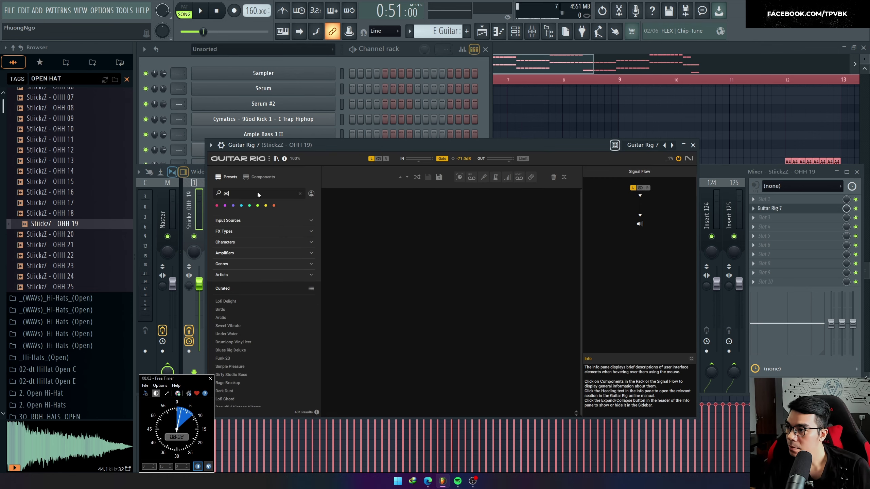
pyautogui.write('wer')
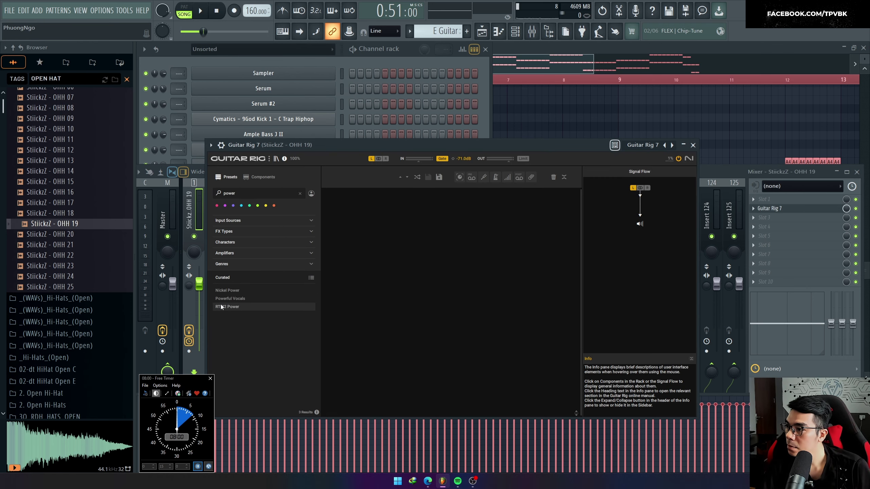
pyautogui.press('space')
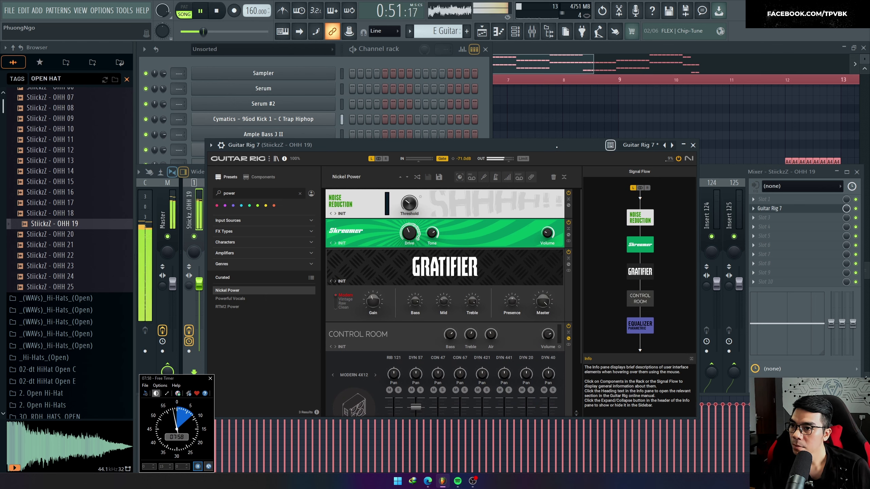
pyautogui.press('space')
pyautogui.doubleClick(239, 299)
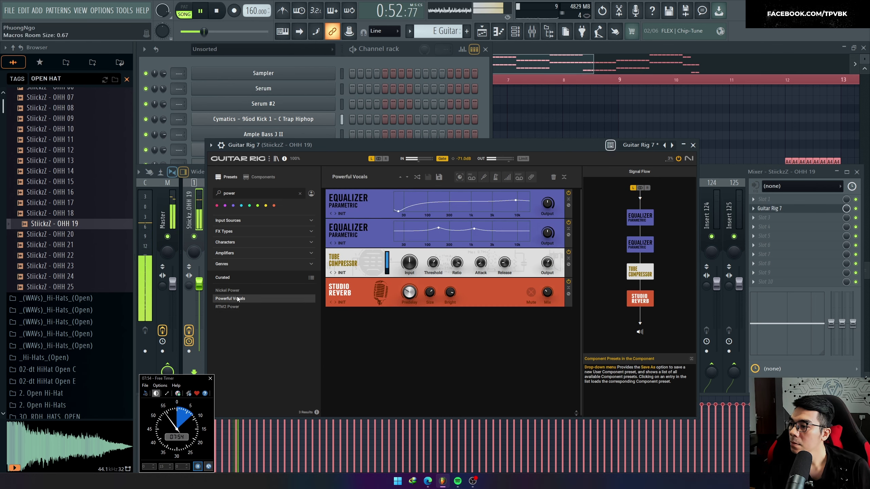
pyautogui.doubleClick(237, 307)
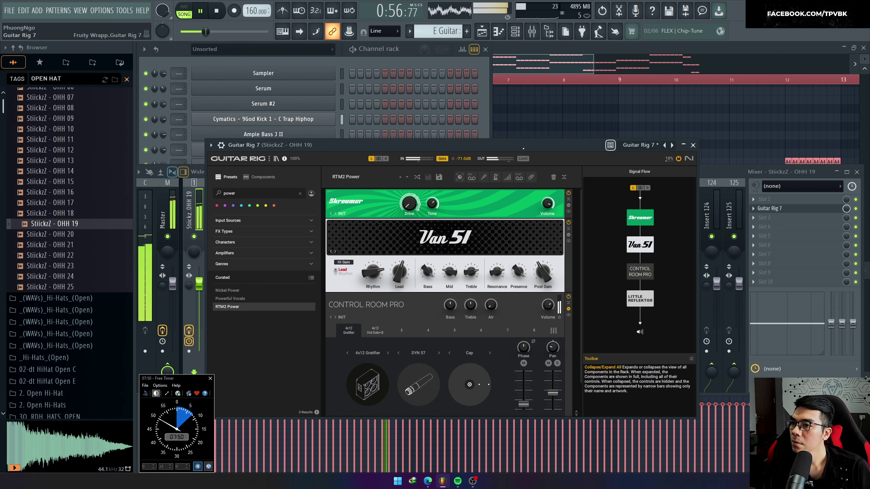
pyautogui.press('space')
# Search the Guitar Rig presets for "solo", load Stadium Solo Lead, and play the section
pyautogui.moveTo(524, 149); pyautogui.dragTo(587, 150)
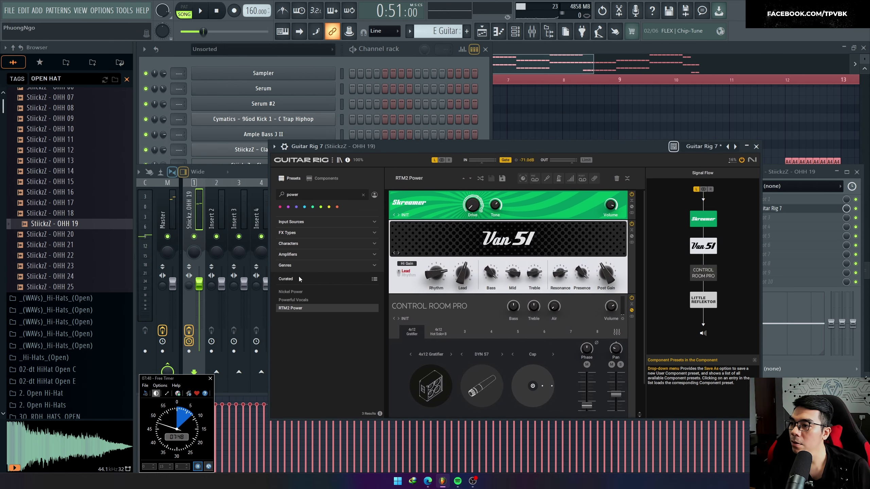
pyautogui.write('solo')
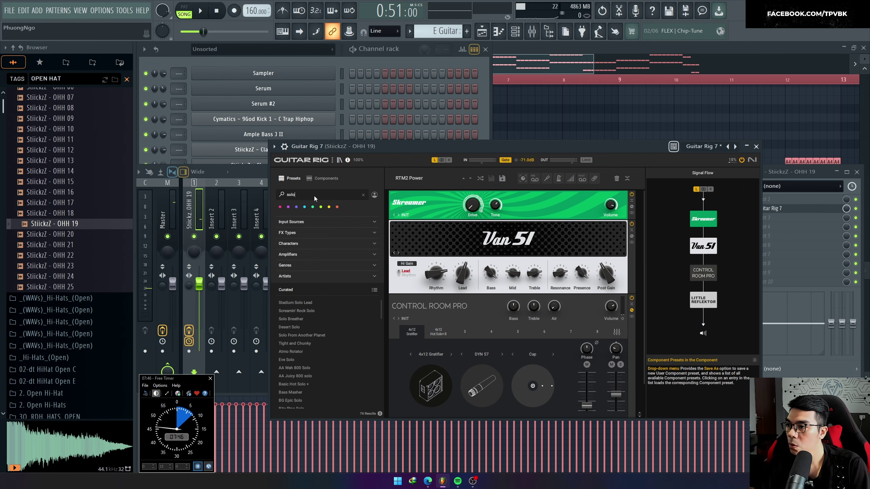
pyautogui.doubleClick(288, 301)
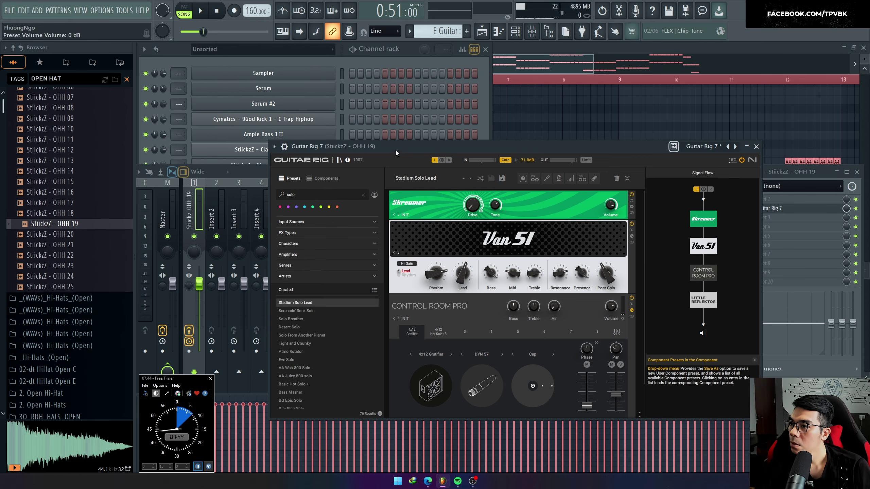
pyautogui.press('space')
# Try the guitar notes one octave higher during playback and return them to their original octave
pyautogui.press('F7')
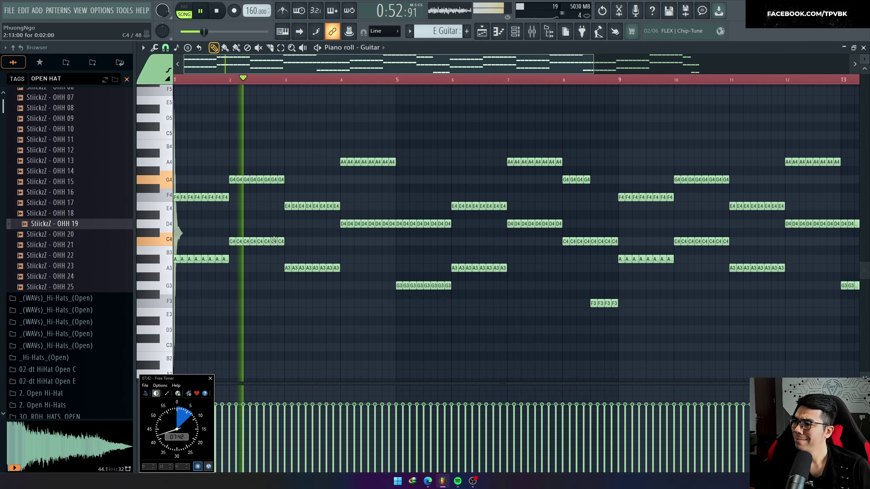
pyautogui.press('space')
pyautogui.hotkey('ctrl', 'Up')
pyautogui.press('space')
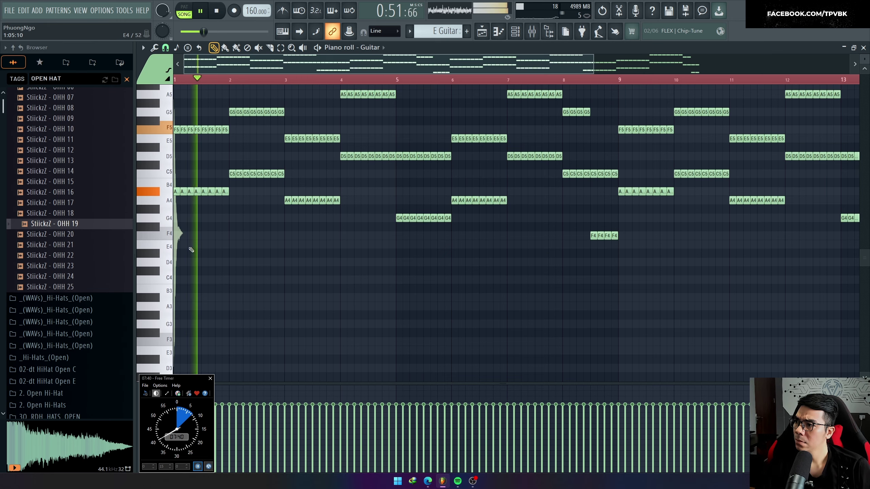
pyautogui.press('space')
pyautogui.hotkey('ctrl', 'Up')
pyautogui.press('space')
pyautogui.scroll(-3, 191, 249)
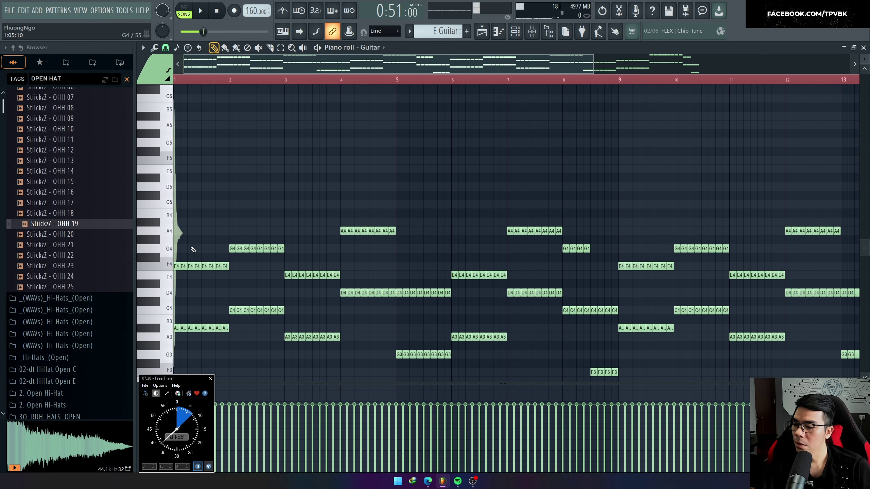
# Route the Guitar channel to the StiickzZ - OHH 19 mixer track and listen to the arrangement from bar 35
pyautogui.press('F6')
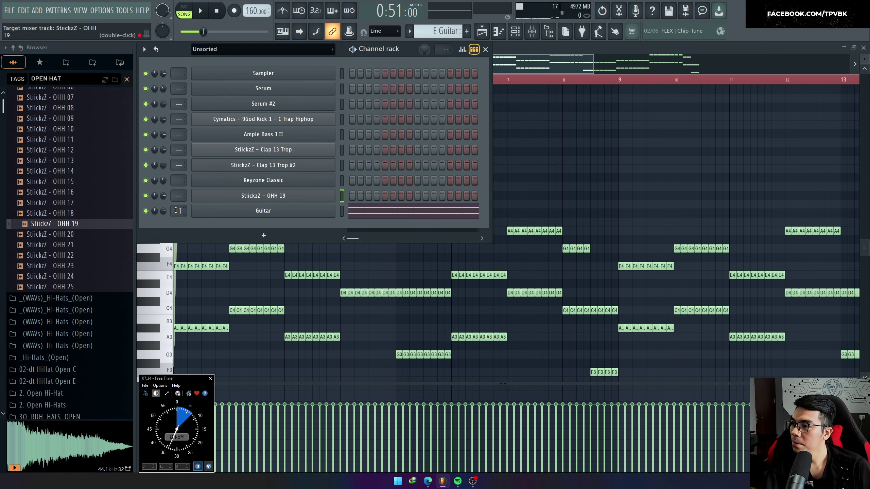
pyautogui.doubleClick(181, 211)
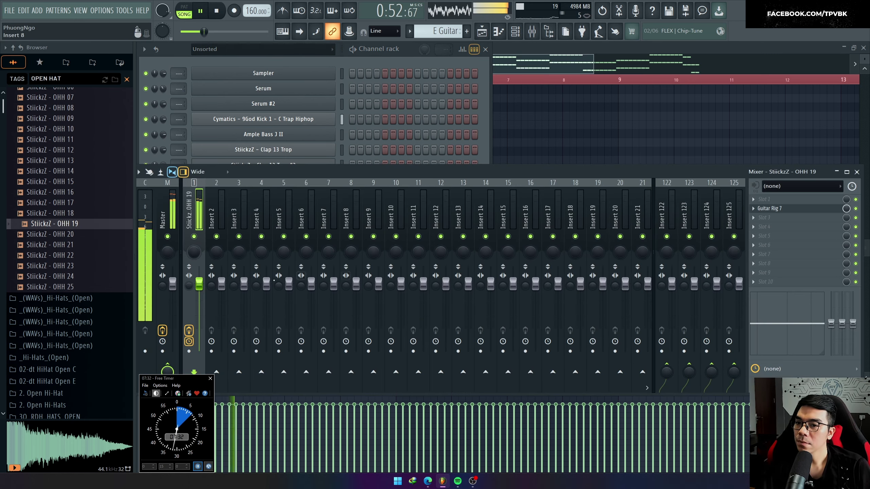
pyautogui.press('F5')
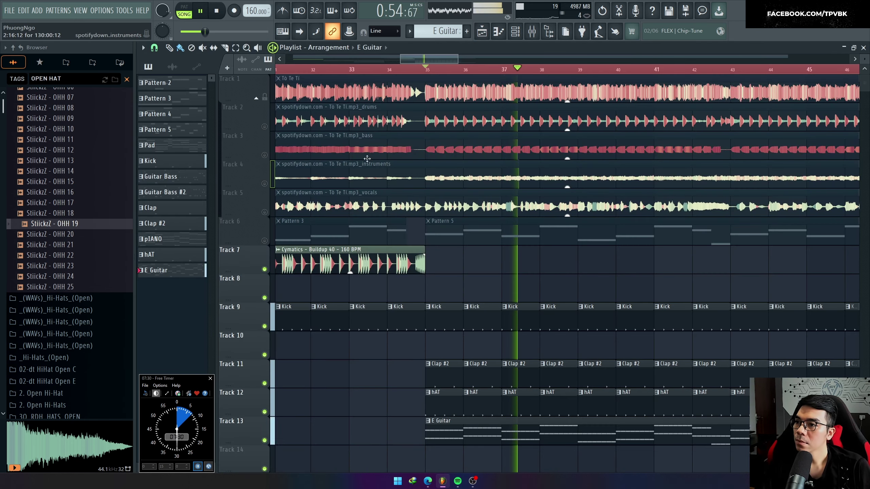
pyautogui.press('space')
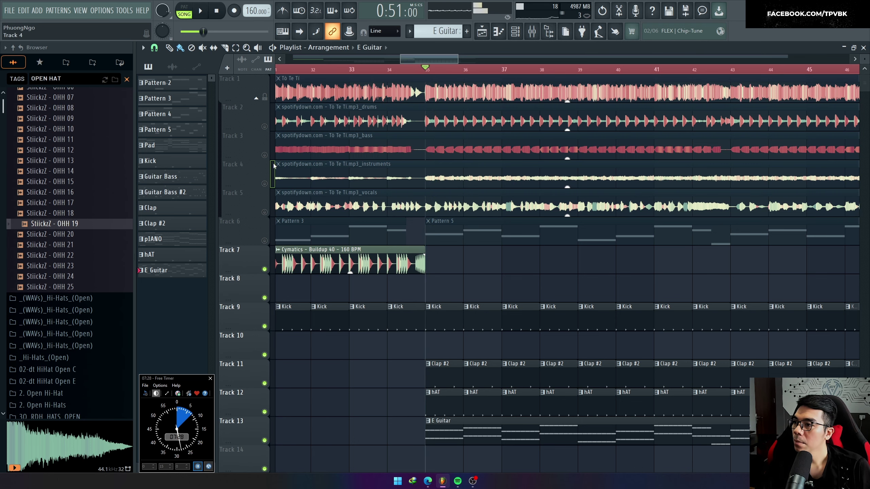
# Solo the instruments stem on Track 4 and listen to it from bar 35
pyautogui.keyDown('ctrl'); pyautogui.click(265, 184); pyautogui.keyUp('ctrl')
pyautogui.press('space')
pyautogui.scroll(-1, 263, 186)
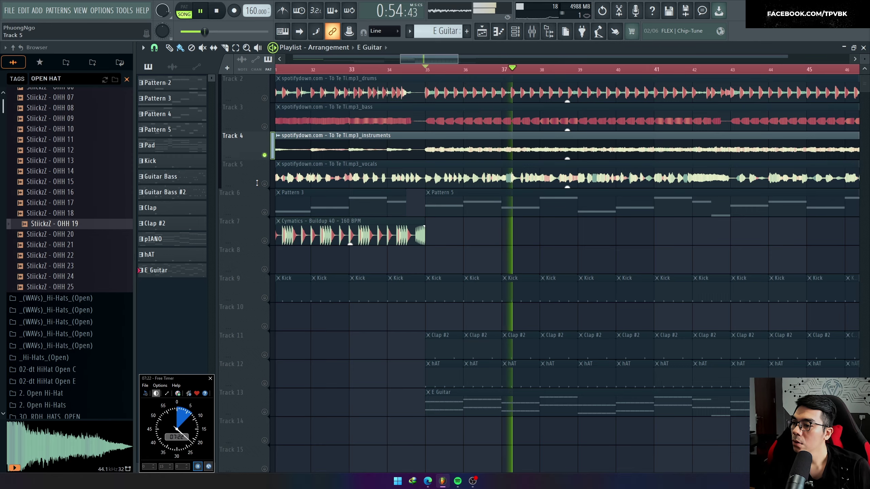
pyautogui.scroll(-3, 575, 239)
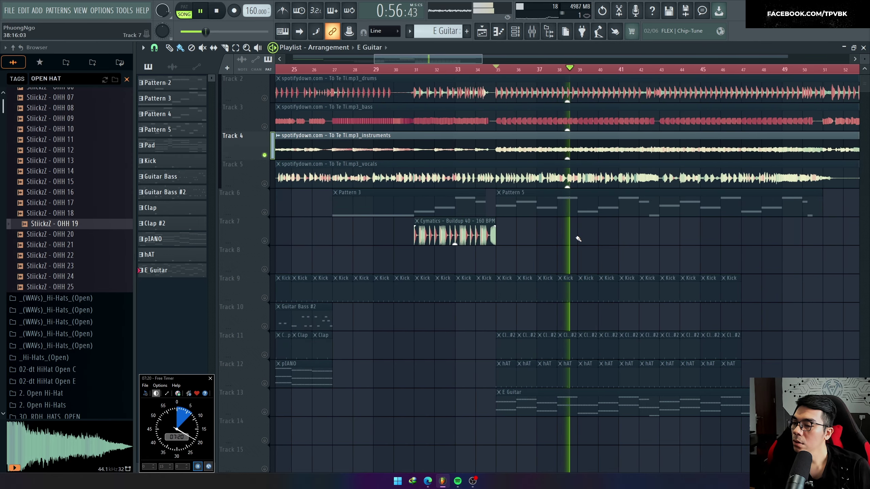
pyautogui.scroll(-3, 476, 365)
pyautogui.press('space')
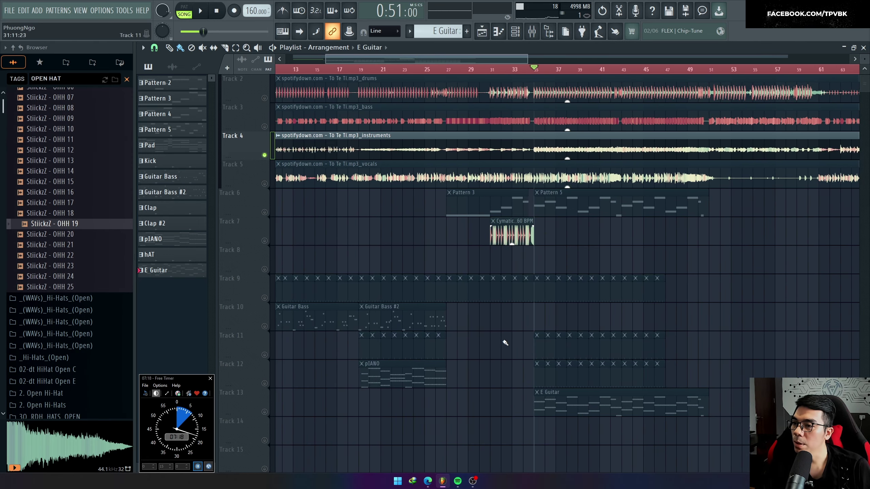
# Copy all the notes of Pattern 5 and return to the playlist
pyautogui.scroll(3, 544, 217)
pyautogui.doubleClick(548, 211)
pyautogui.hotkey('ctrl', 'a')
pyautogui.press('F5')
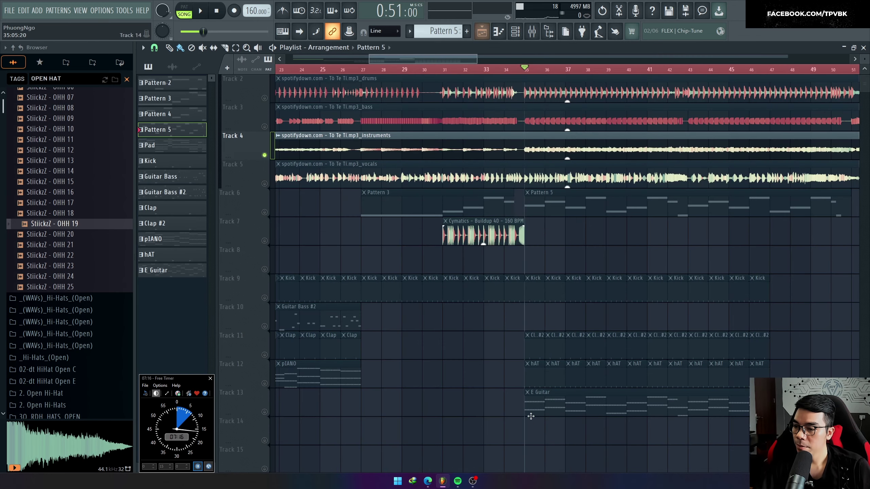
# Create a new pattern named Piano 2
pyautogui.scroll(-1, 531, 416)
pyautogui.click(551, 407)
pyautogui.press('F4')
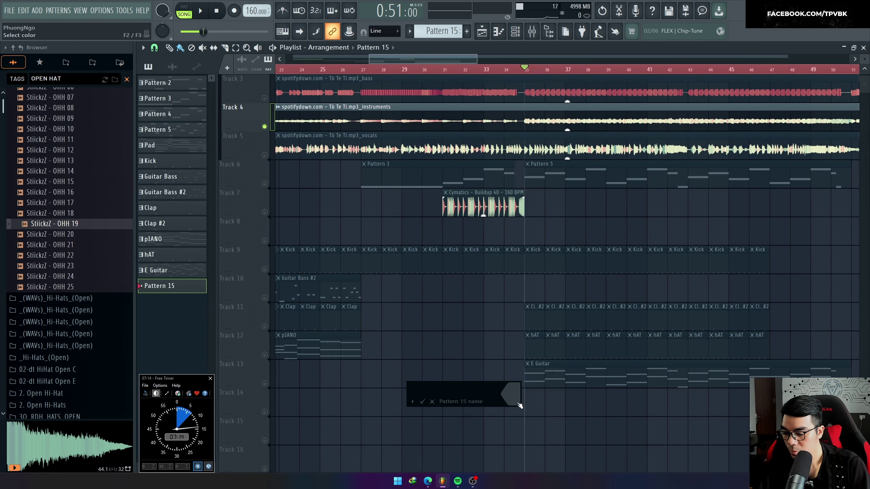
pyautogui.write('Piano 2')
pyautogui.press('Return')
# Paste the copied notes into the Keyzone Classic piano roll and lower them by one octave
pyautogui.press('F6')
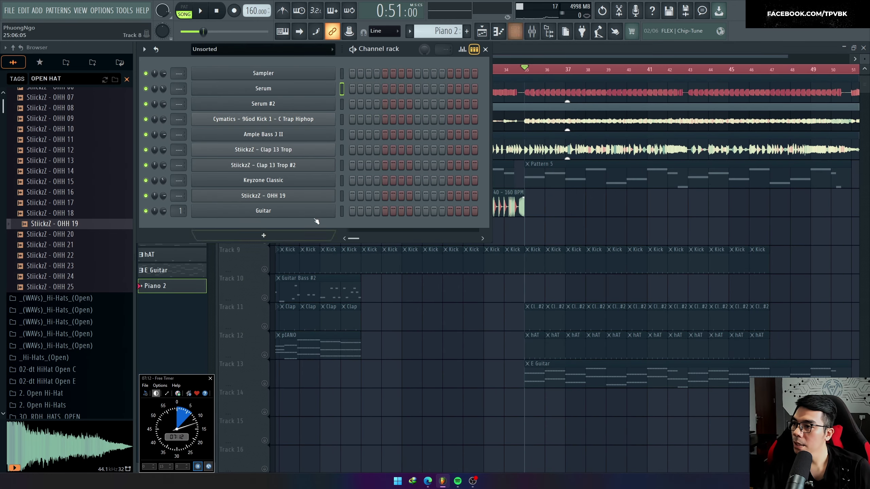
pyautogui.rightClick(284, 183)
pyautogui.click(353, 179)
pyautogui.hotkey('ctrl', 'v')
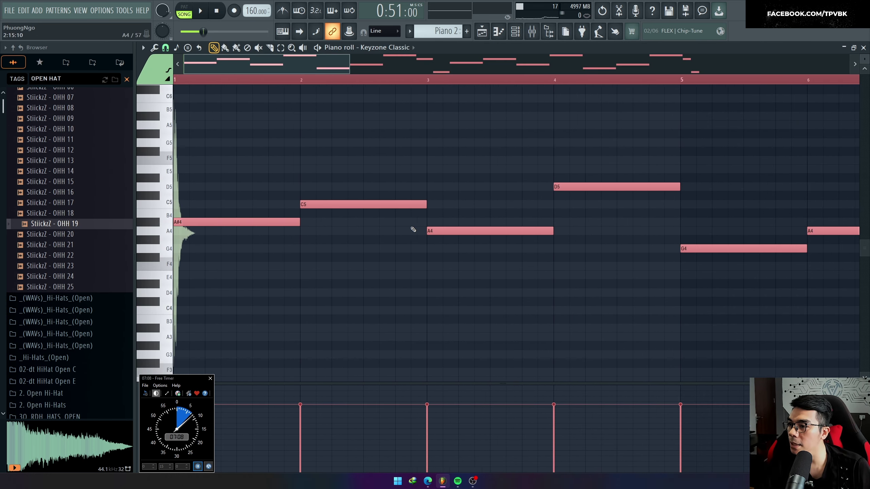
pyautogui.scroll(-3, 274, 227)
pyautogui.hotkey('ctrl', 'Down')
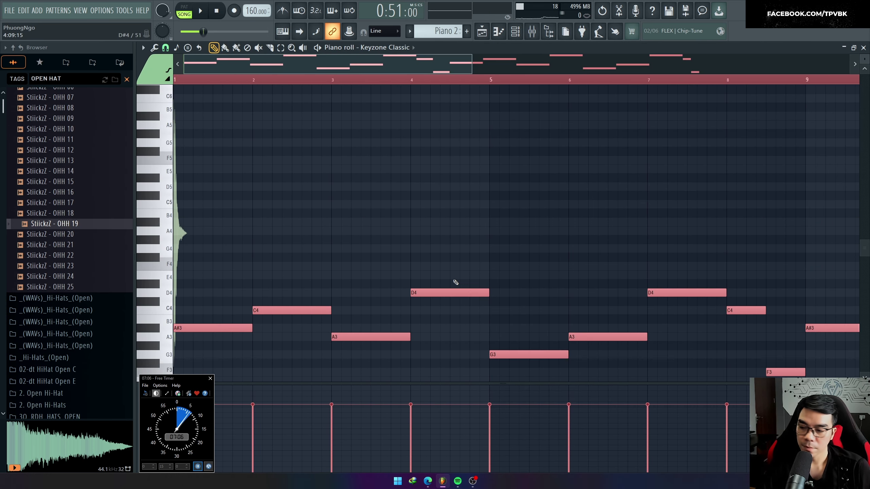
# Duplicate all the piano notes seven semitones higher, starting on F4, and play the pattern
pyautogui.keyDown('shift'); pyautogui.moveTo(187, 328); pyautogui.dragTo(190, 260); pyautogui.keyUp('shift')
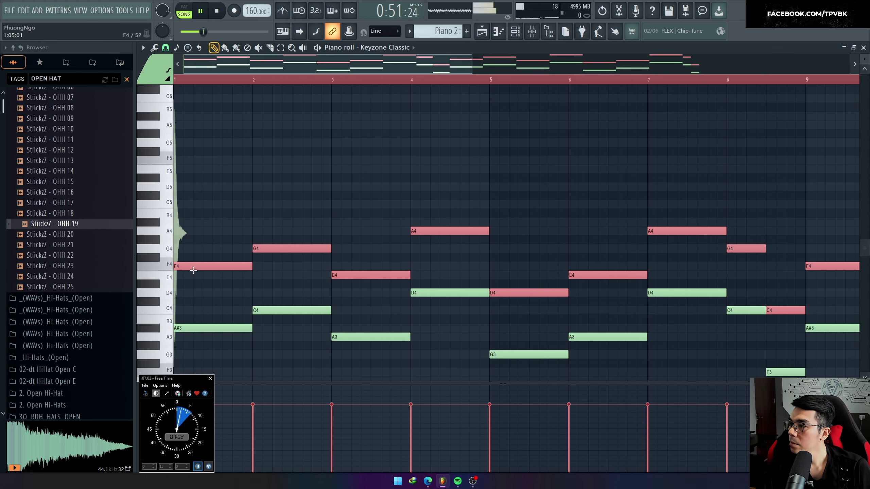
pyautogui.press('F5')
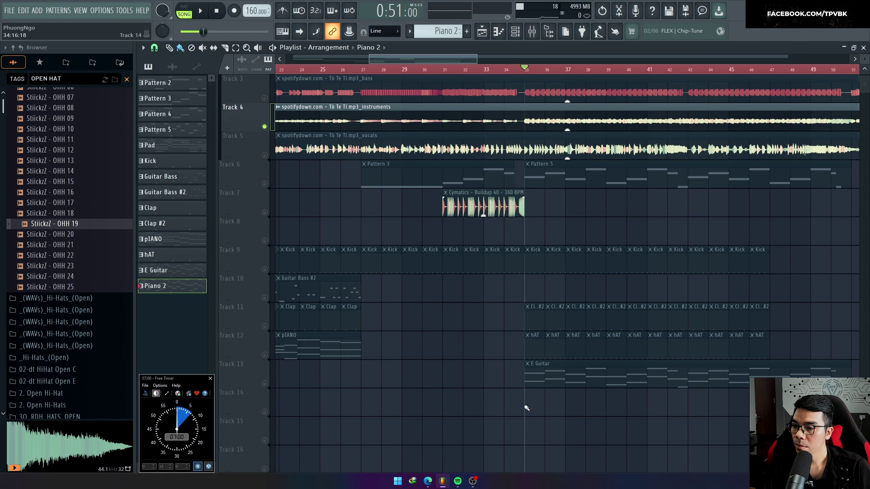
pyautogui.press('F7')
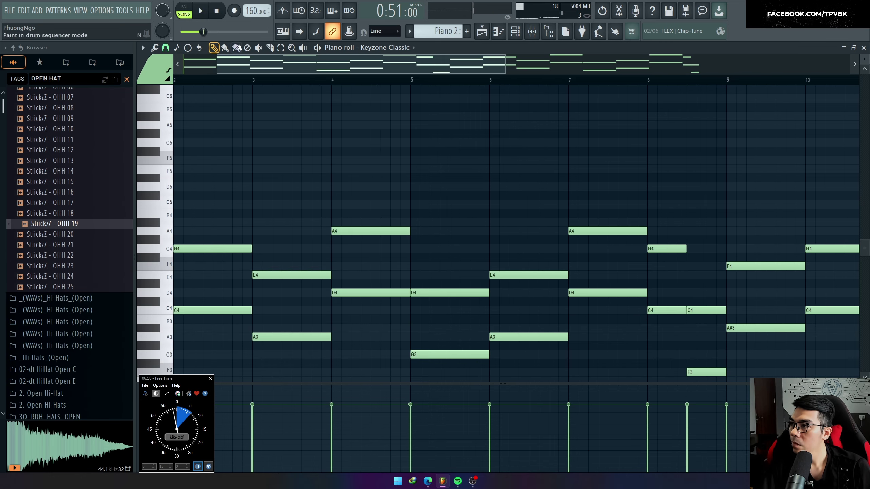
pyautogui.keyDown('ctrl'); pyautogui.rightClick(300, 202); pyautogui.keyUp('ctrl')
pyautogui.press('space')
pyautogui.hotkey('ctrl', 'z')
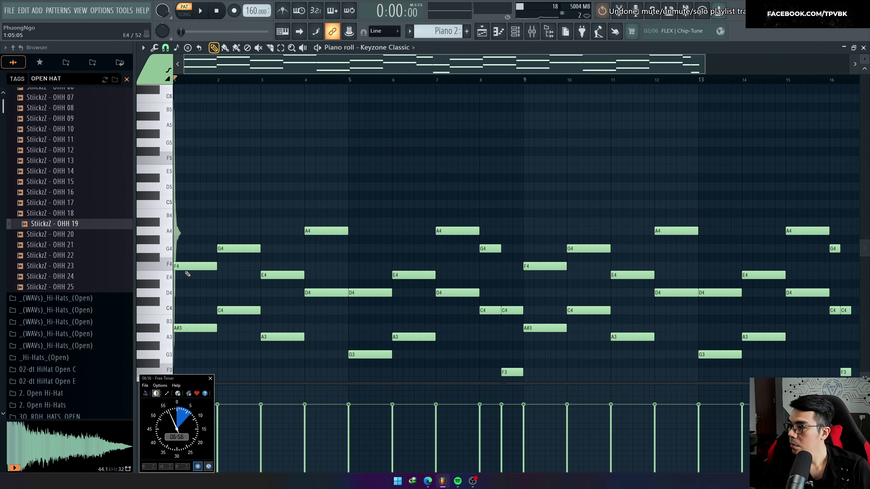
pyautogui.scroll(-2, 188, 274)
pyautogui.hotkey('ctrl', 'z')
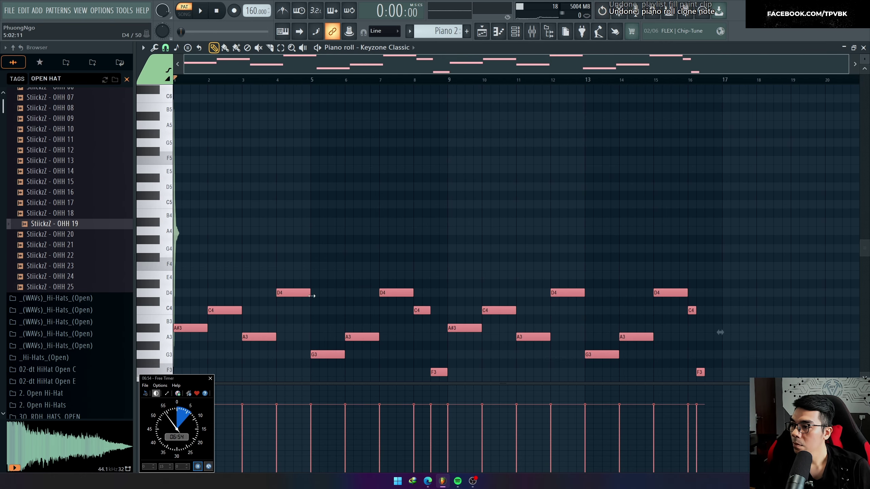
pyautogui.hotkey('ctrl', 'shift', 'z')
pyautogui.moveTo(190, 277)
pyautogui.mouseDown()
pyautogui.moveTo(189, 284)
pyautogui.moveTo(180, 231)
pyautogui.mouseUp()
pyautogui.hotkey('ctrl', 'z')
pyautogui.hotkey('ctrl', 'z')
# Duplicate the line starting on F4 nine semitones higher, starting on D5, and play the pattern
pyautogui.moveTo(185, 267); pyautogui.dragTo(180, 188)
pyautogui.press('space')
pyautogui.scroll(2, 181, 188)
pyautogui.press('space')
pyautogui.press('space')
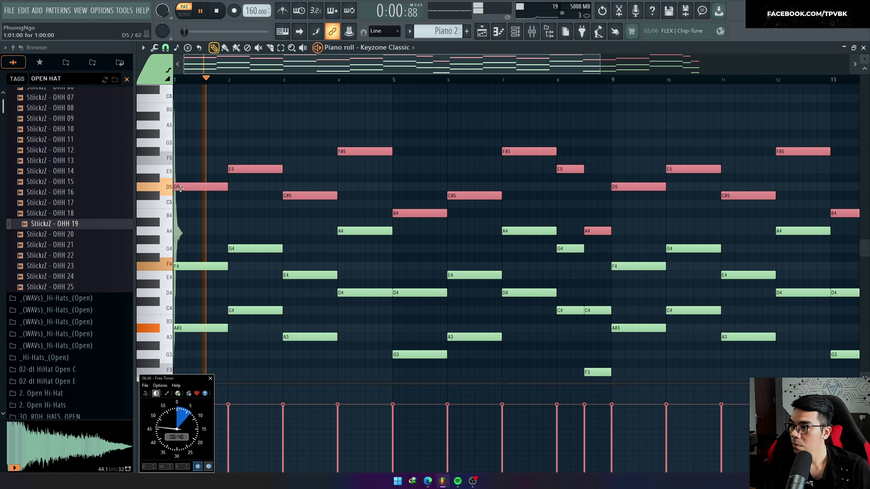
# Chop all the notes of the three layers into eight equal notes per bar and play the pattern
pyautogui.hotkey('ctrl', 'u')
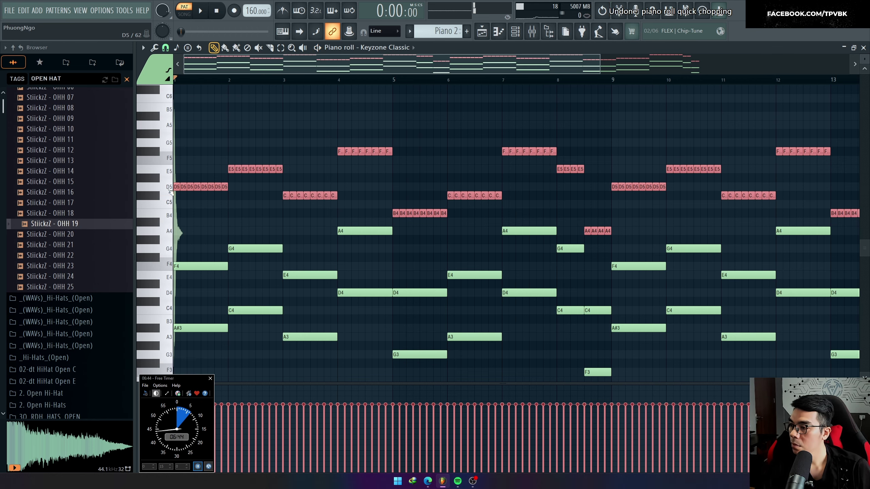
pyautogui.hotkey('ctrl', 'a')
pyautogui.hotkey('ctrl', 'u')
pyautogui.scroll(1, 179, 202)
pyautogui.scroll(2, 179, 201)
pyautogui.hotkey('ctrl', 'd')
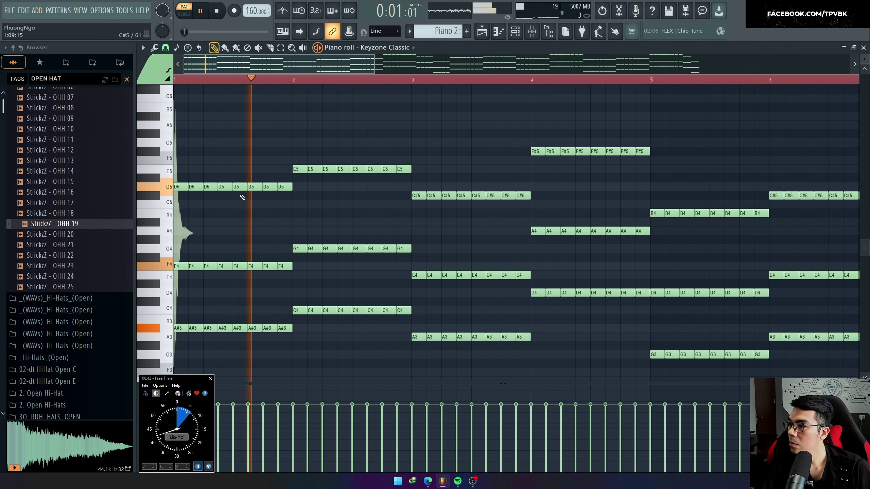
pyautogui.press('space')
pyautogui.press('space')
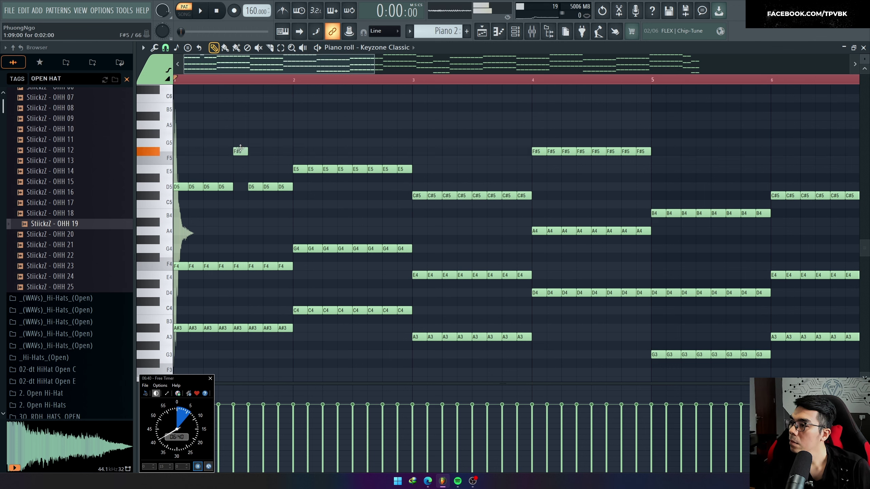
# Change the last three top-line notes of bar 1 to G5, A5 and F5, and play the result
pyautogui.moveTo(237, 163); pyautogui.dragTo(238, 142)
pyautogui.click(249, 127)
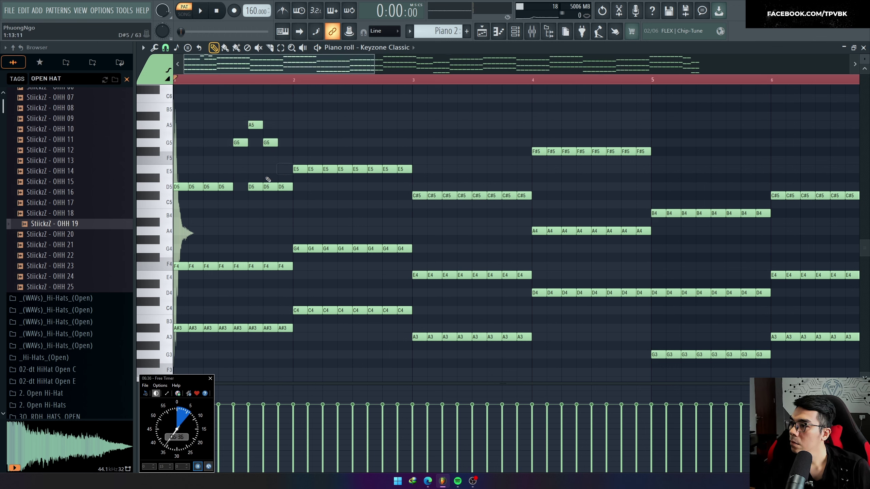
pyautogui.rightClick(256, 186)
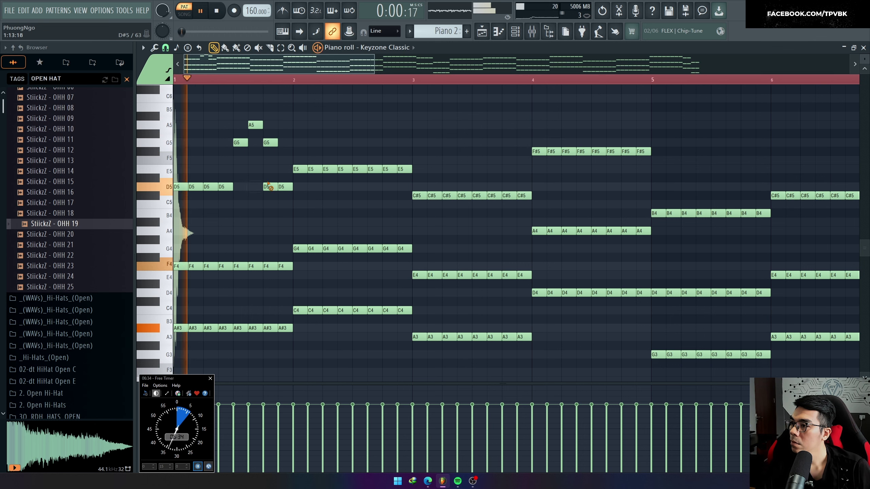
pyautogui.press('space')
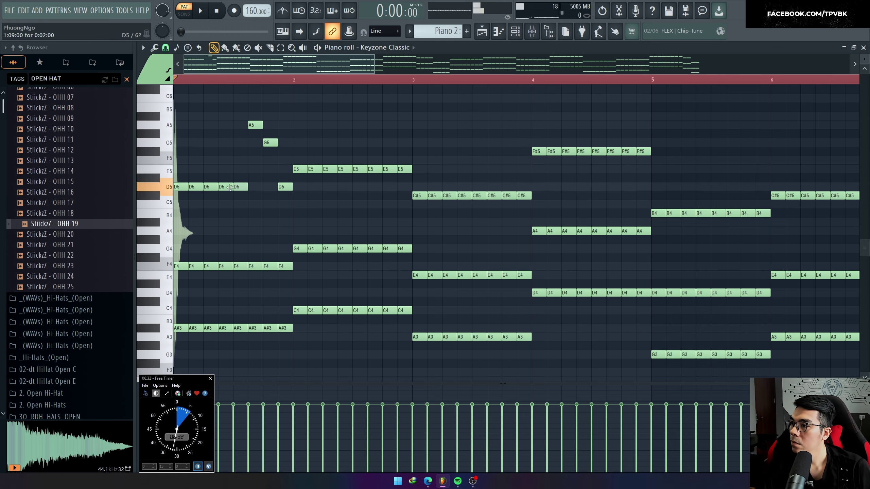
pyautogui.moveTo(281, 188); pyautogui.dragTo(283, 161)
pyautogui.press('space')
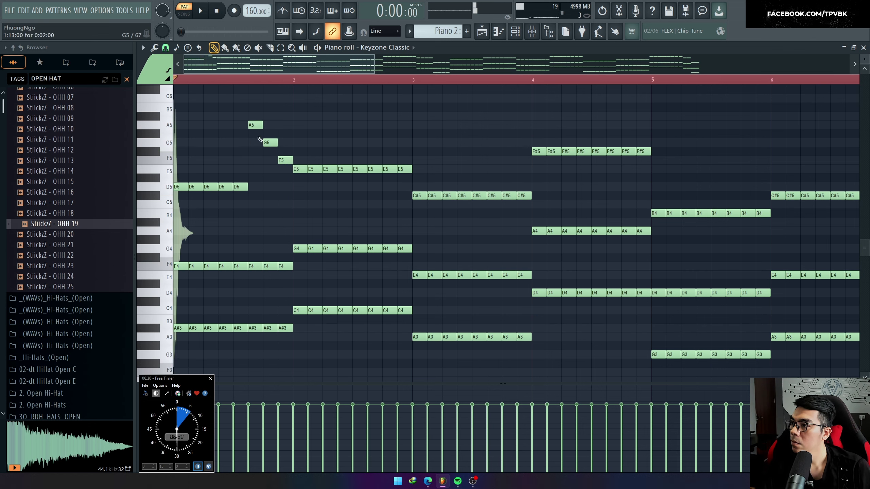
pyautogui.moveTo(251, 125)
pyautogui.mouseDown()
pyautogui.moveTo(252, 152)
pyautogui.moveTo(268, 123)
pyautogui.mouseUp()
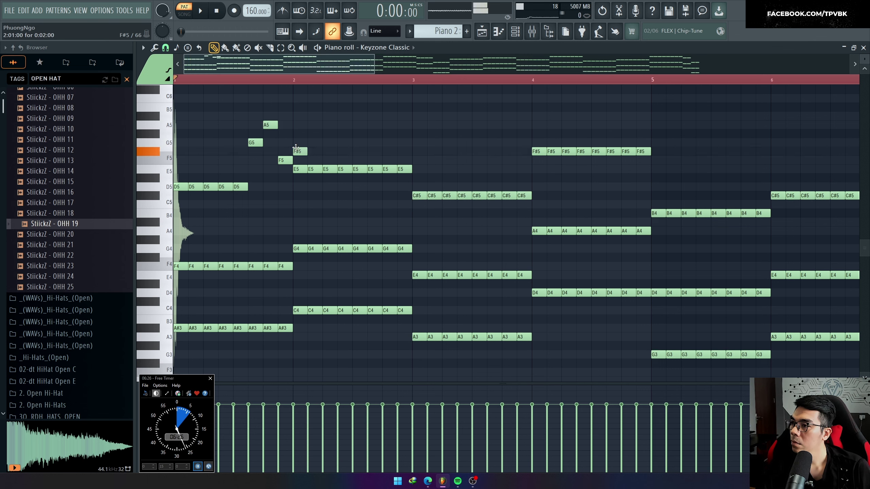
pyautogui.press('space')
pyautogui.rightClick(300, 146)
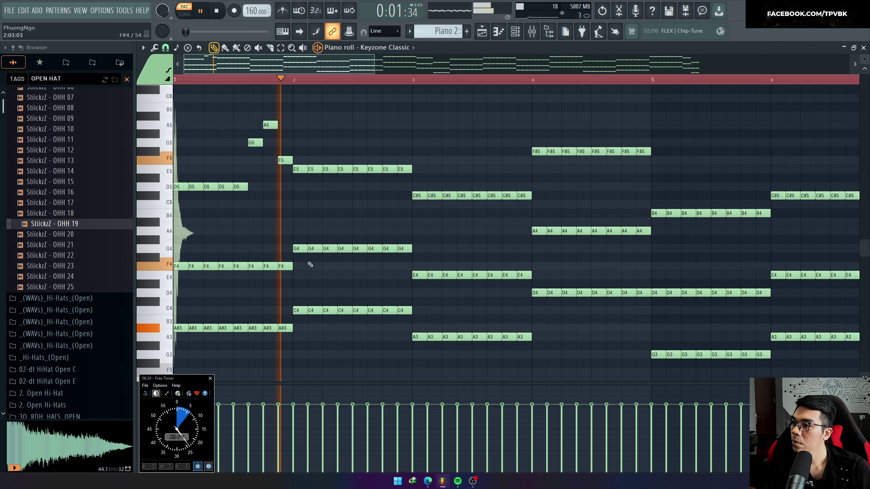
# Duplicate bar 2's G4 notes one octave higher to G5 and listen from the end of bar 1
pyautogui.moveTo(301, 270); pyautogui.dragTo(415, 228)
pyautogui.press('space')
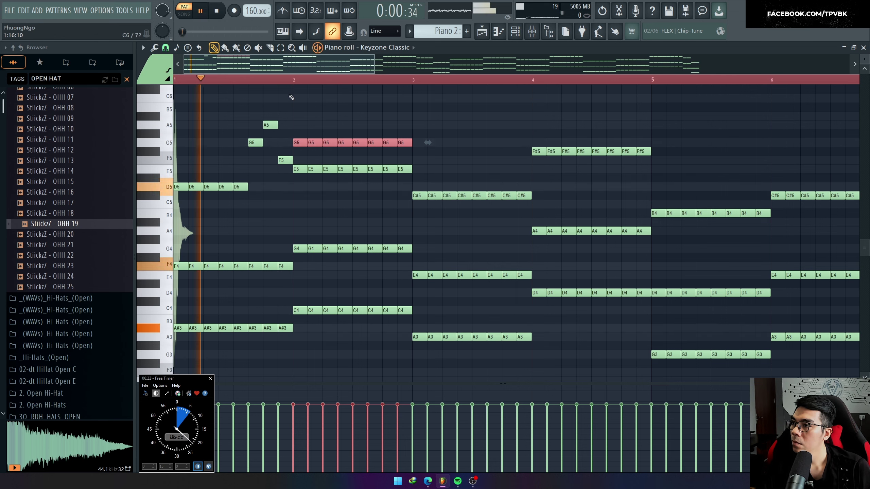
pyautogui.click(282, 80)
pyautogui.keyDown('ctrl'); pyautogui.click(387, 129); pyautogui.keyUp('ctrl')
pyautogui.press('space')
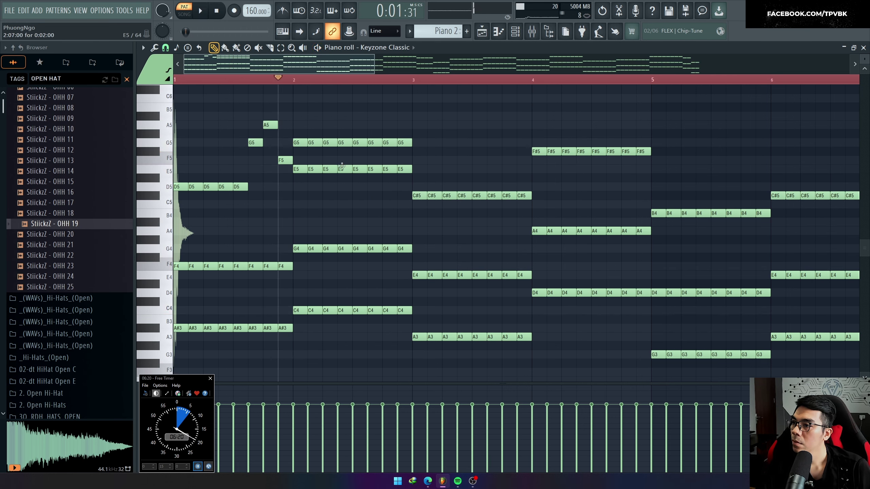
pyautogui.hotkey('ctrl', 'z')
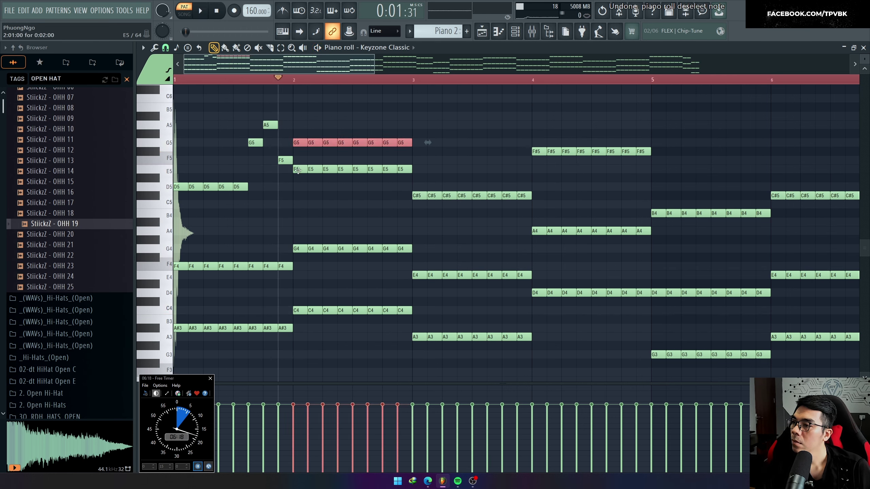
pyautogui.press('space')
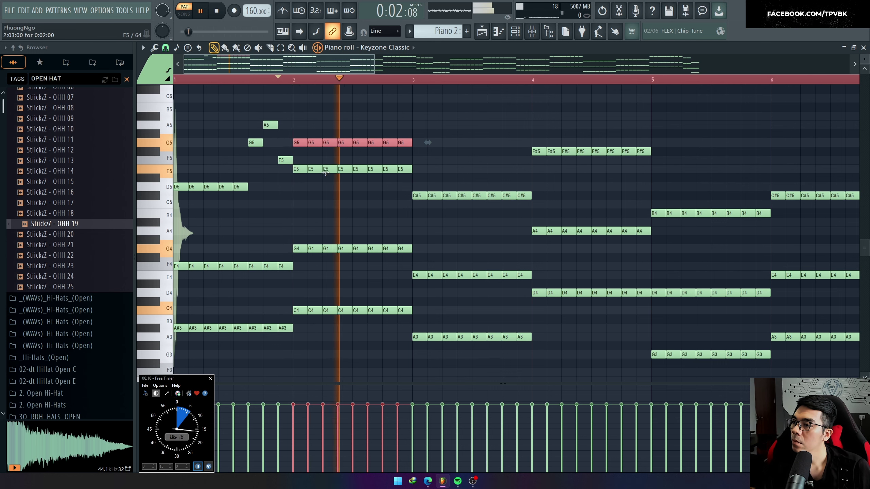
pyautogui.keyDown('ctrl'); pyautogui.click(390, 125); pyautogui.keyUp('ctrl')
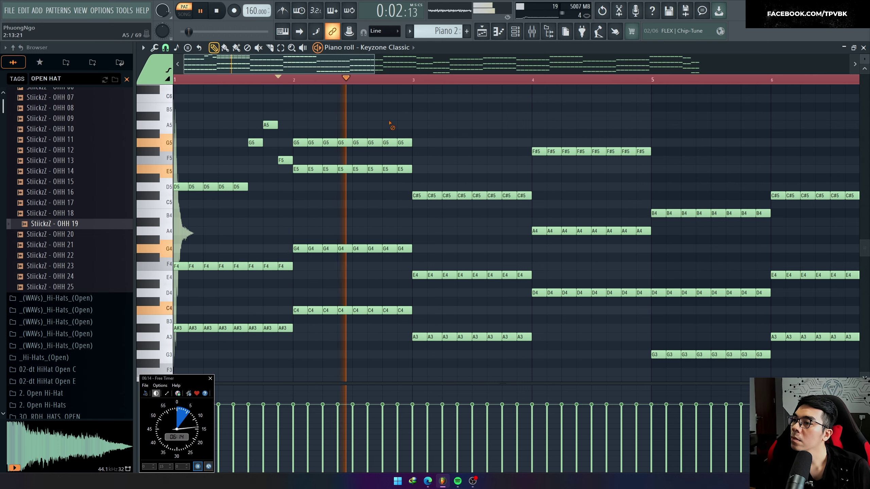
pyautogui.press('space')
# Change bar 2's fifth to seventh G5 notes to A5, C6 and A5, and play the bar
pyautogui.moveTo(359, 142)
pyautogui.mouseDown()
pyautogui.moveTo(357, 107)
pyautogui.moveTo(357, 125)
pyautogui.mouseUp()
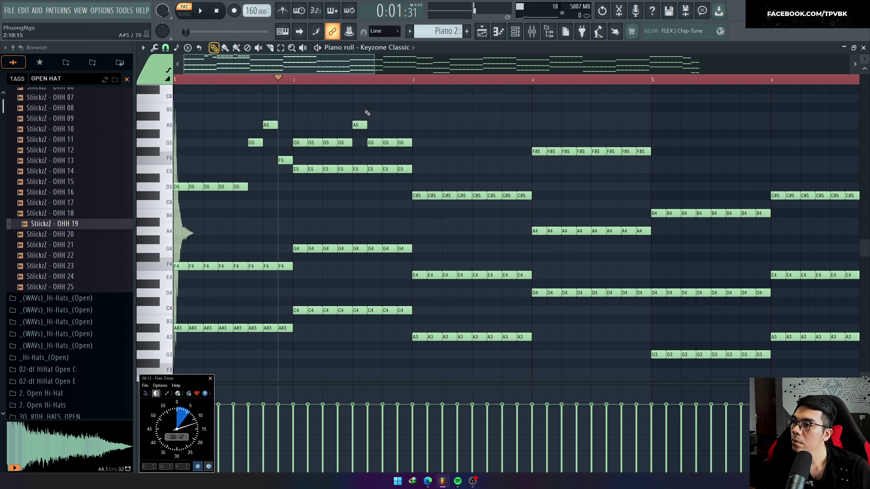
pyautogui.click(375, 98)
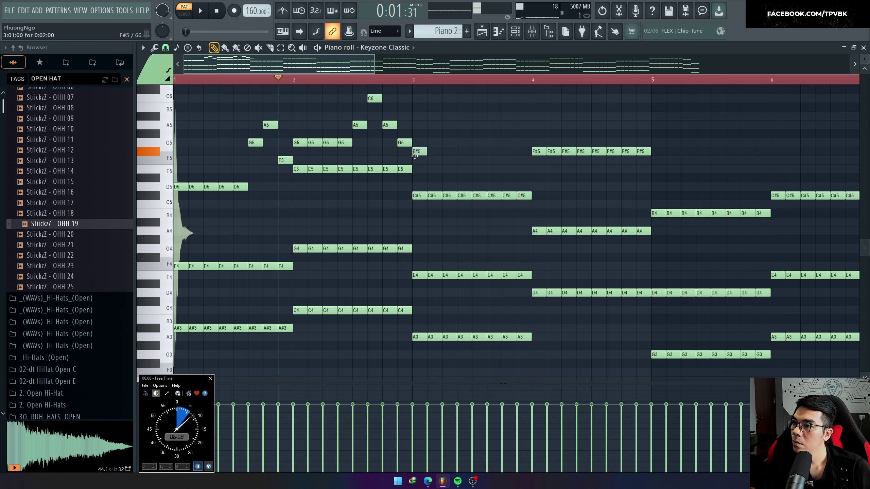
pyautogui.press('space')
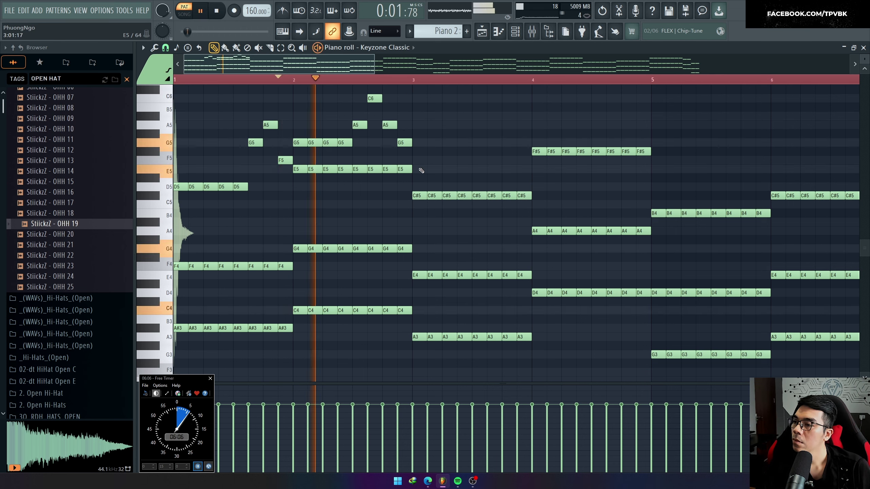
pyautogui.press('space')
# Delete the E5 notes in the second half of bar 2 and play on into bar 3
pyautogui.rightClick(405, 169)
pyautogui.rightClick(390, 169)
pyautogui.rightClick(375, 169)
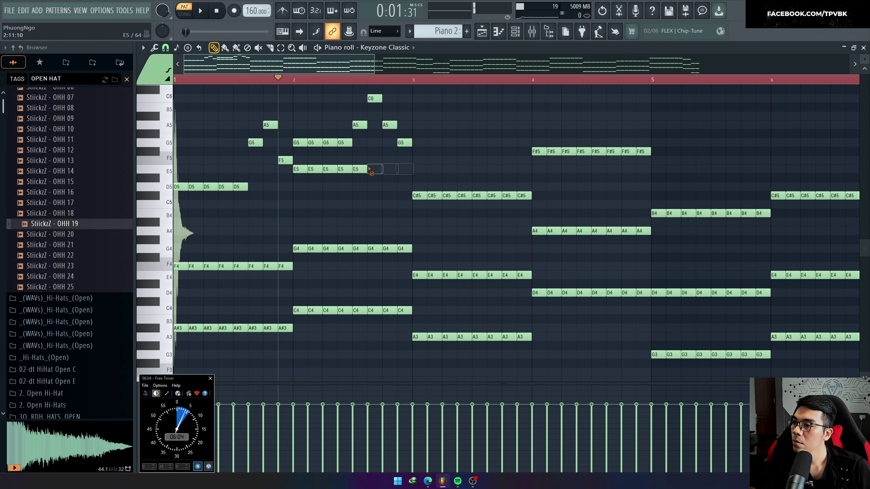
pyautogui.scroll(-4, 428, 204)
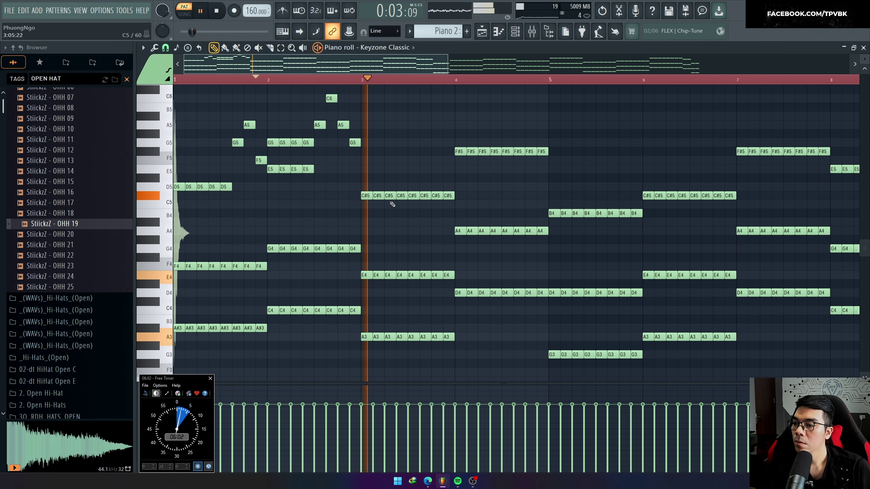
# Lower the top notes of bar 3 to C5 and of bar 4 to F5, and play from bar 3
pyautogui.press('space')
pyautogui.moveTo(359, 196); pyautogui.dragTo(359, 205)
pyautogui.press('space')
pyautogui.press('KP_Multiply')
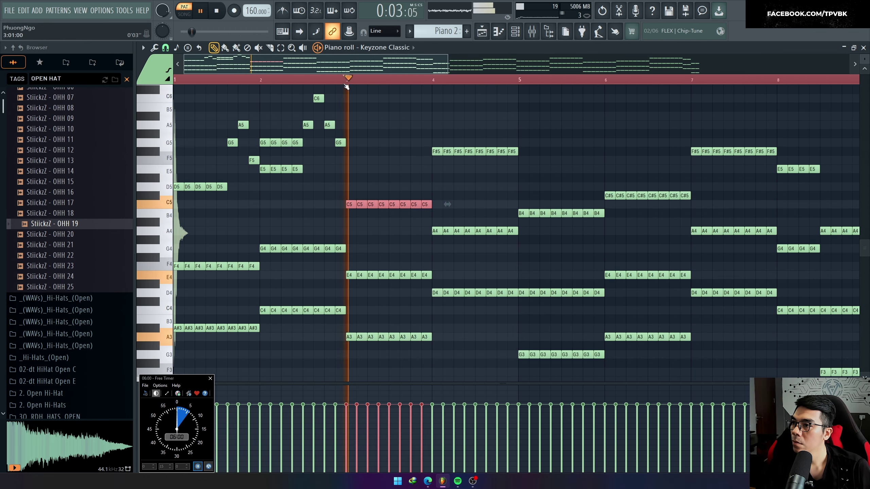
pyautogui.press('space')
pyautogui.moveTo(445, 153); pyautogui.dragTo(445, 162)
pyautogui.press('space')
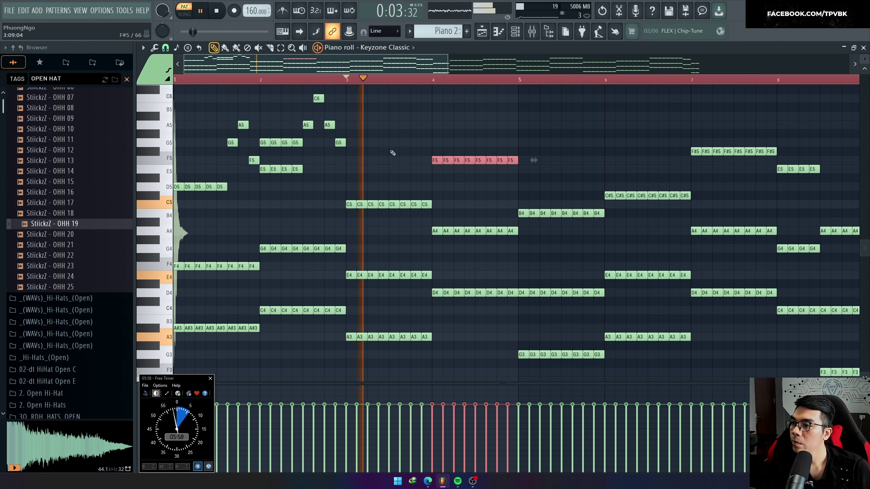
# Change the last two top notes of bar 3 to D5 and E5, and play on into bar 4
pyautogui.keyDown('ctrl'); pyautogui.click(394, 153); pyautogui.keyUp('ctrl')
pyautogui.scroll(2, 400, 162)
pyautogui.press('space')
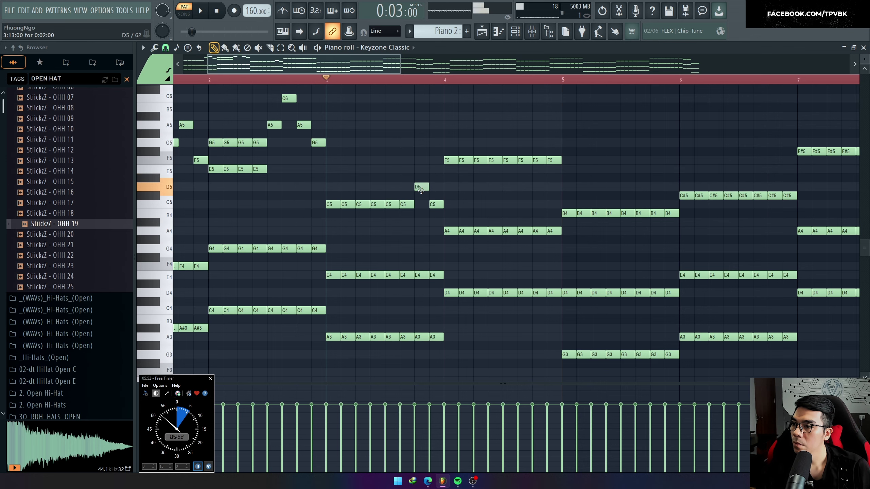
pyautogui.press('space')
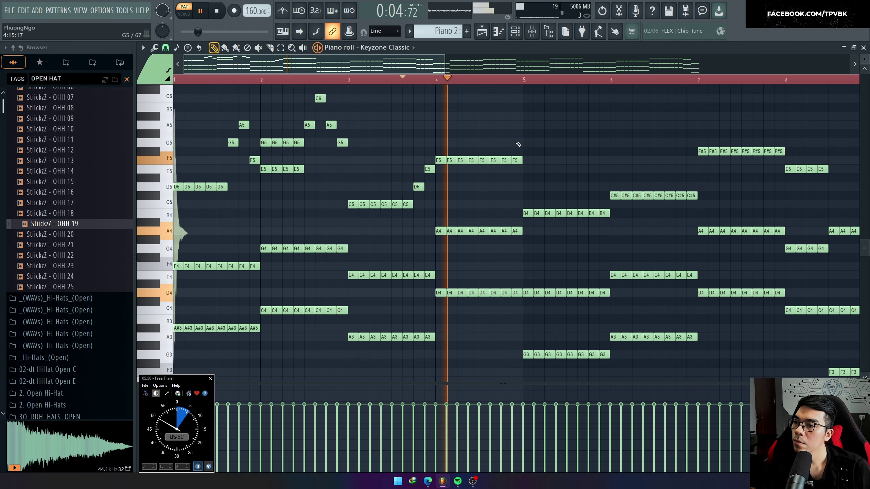
pyautogui.press('space')
pyautogui.press('space')
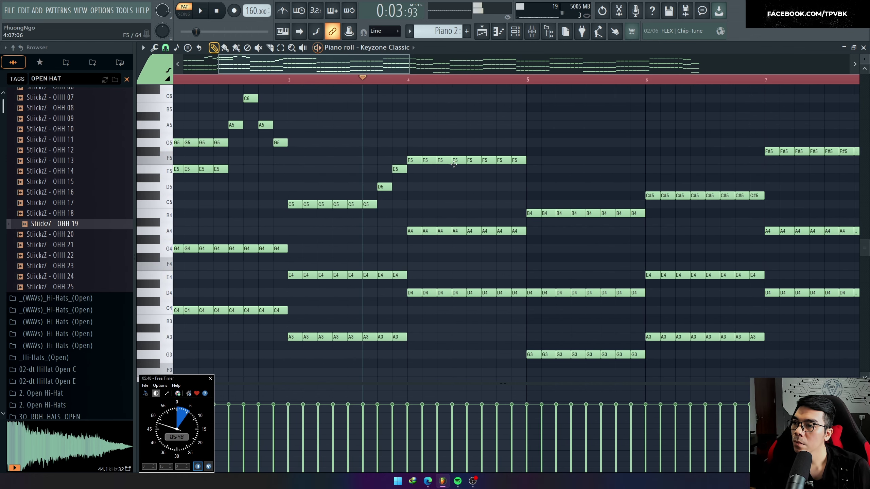
# Change bar 4's third to eighth top notes to G5, G5, A5, A5, C6 and A5, and play them
pyautogui.press('space')
pyautogui.moveTo(445, 160); pyautogui.dragTo(441, 143)
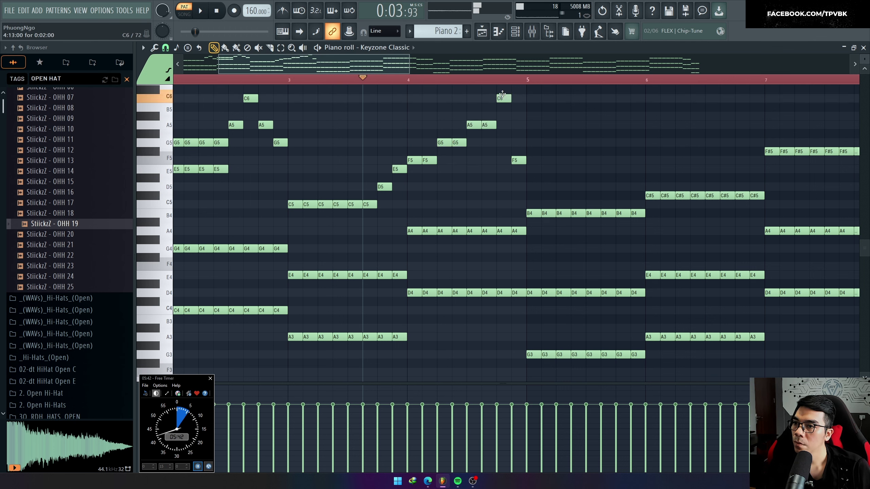
pyautogui.moveTo(504, 99); pyautogui.dragTo(504, 99)
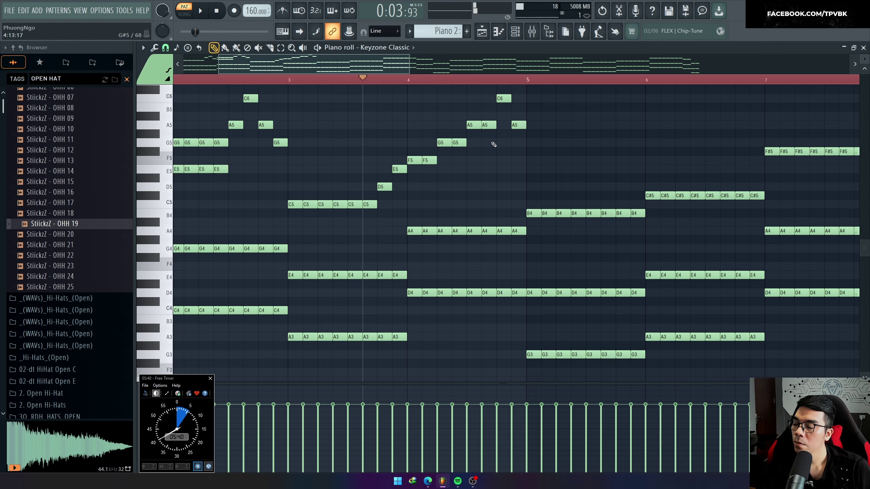
pyautogui.scroll(-6, 494, 145)
pyautogui.press('space')
# Delete all notes from bar 5 onward, copy bars 1 to 4 into bars 5 to 8, and check the result
pyautogui.scroll(-2, 634, 328)
pyautogui.moveTo(744, 349); pyautogui.dragTo(313, 85)
pyautogui.press('space')
pyautogui.press('Delete')
pyautogui.hotkey('ctrl', 'b')
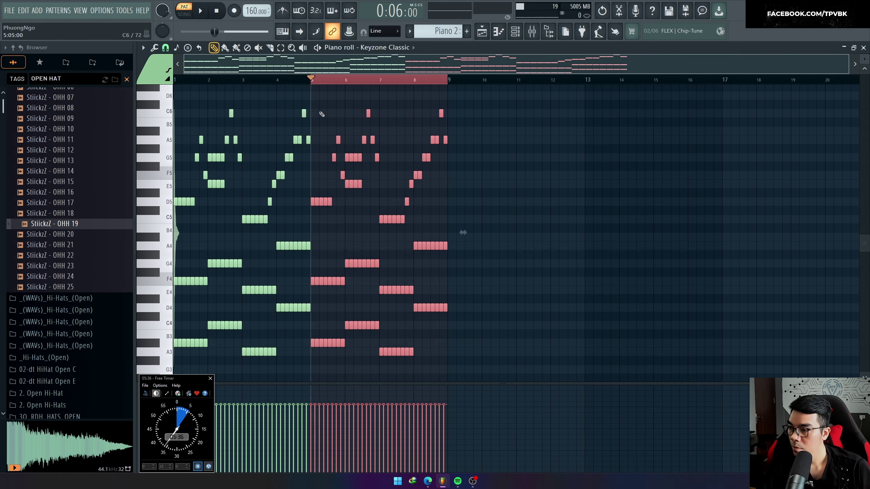
pyautogui.press('space')
pyautogui.hotkey('ctrl', 'a')
pyautogui.scroll(5, 323, 183)
pyautogui.press('space')
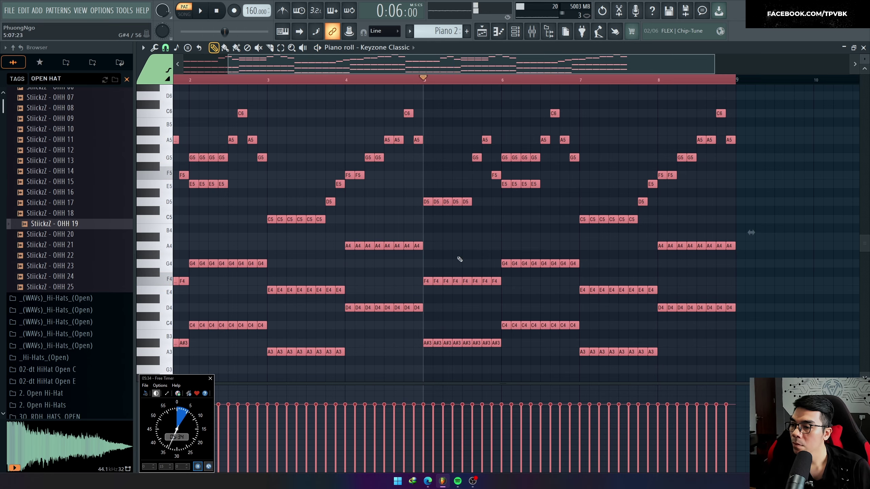
# Undo the copy and the deletion, and play the original notes from bar 5
pyautogui.hotkey('ctrl', 'z')
pyautogui.hotkey('ctrl', 'z')
pyautogui.hotkey('ctrl', 'z')
pyautogui.press('space')
pyautogui.scroll(-1, 453, 276)
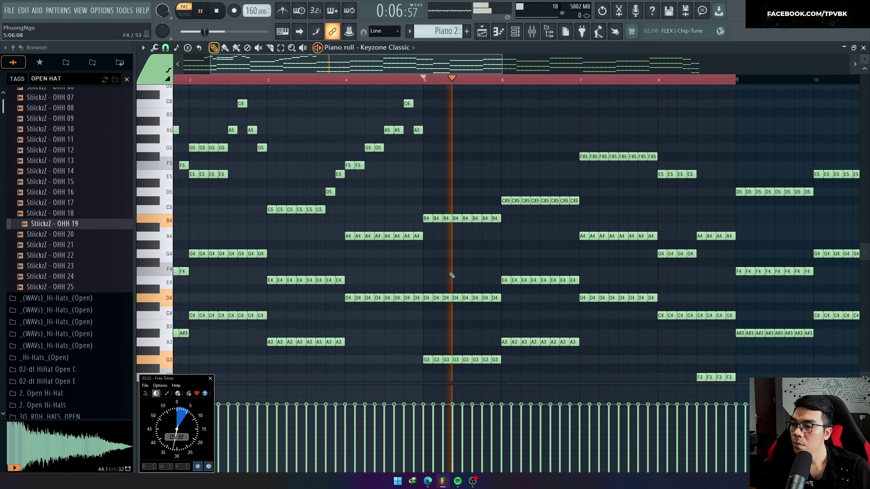
pyautogui.scroll(-5, 452, 276)
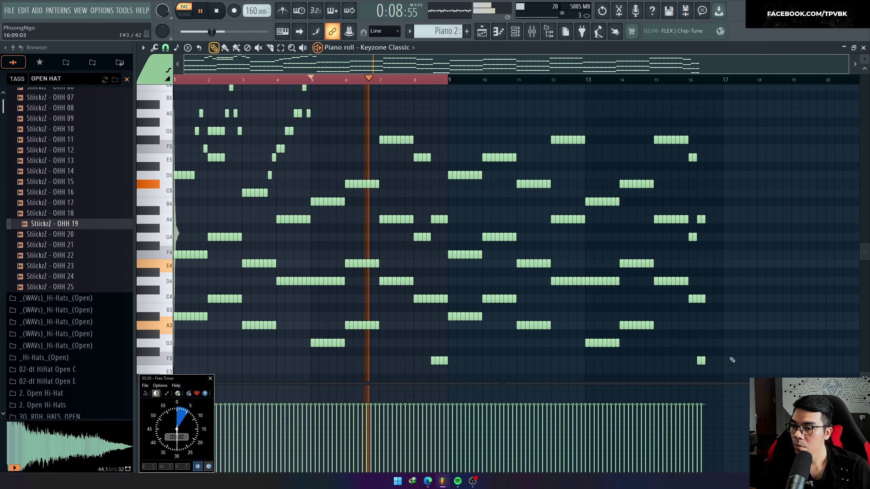
# Clear all notes from bar 5 to the end, duplicate the first four bars into bars 5 to 8, and play them
pyautogui.moveTo(764, 373); pyautogui.dragTo(312, 109)
pyautogui.press('space')
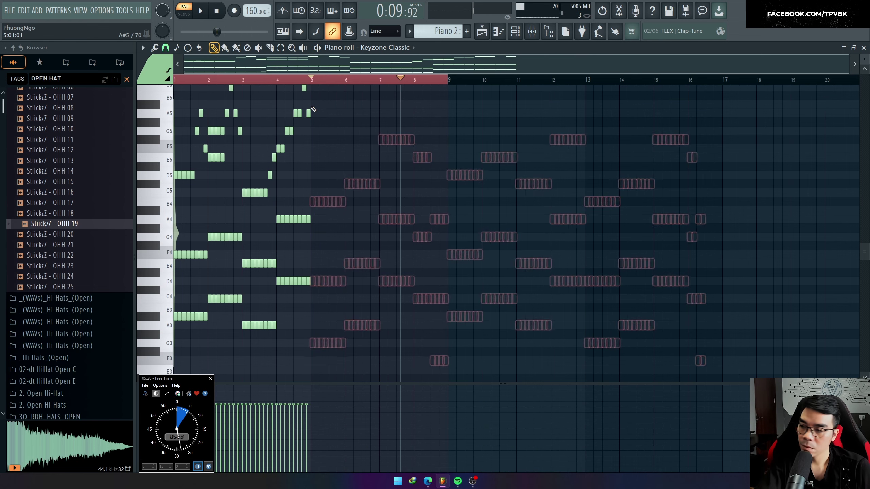
pyautogui.press('space')
pyautogui.scroll(5, 323, 204)
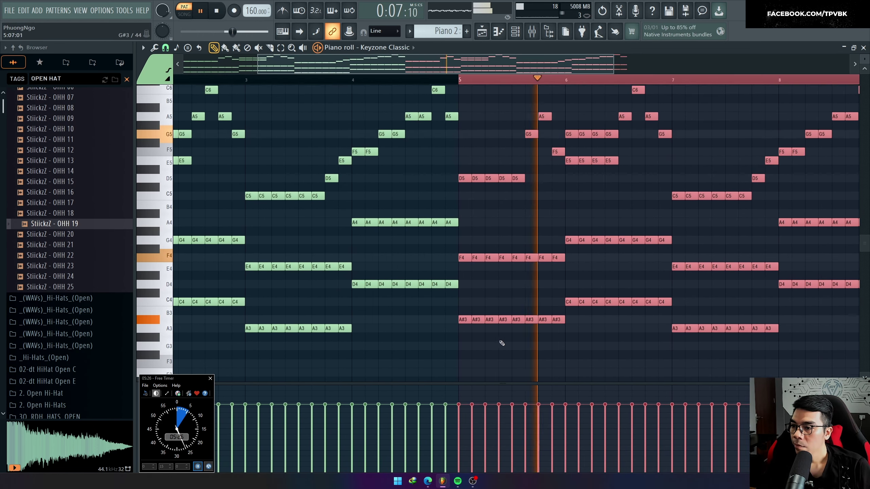
# Try lowering bar 5's D5, F4 and A#3 notes by two semitones to C5, D#4 and G#3
pyautogui.scroll(2, 502, 343)
pyautogui.press('space')
pyautogui.moveTo(463, 364); pyautogui.dragTo(557, 201)
pyautogui.press('Down')
pyautogui.press('Down')
pyautogui.press('space')
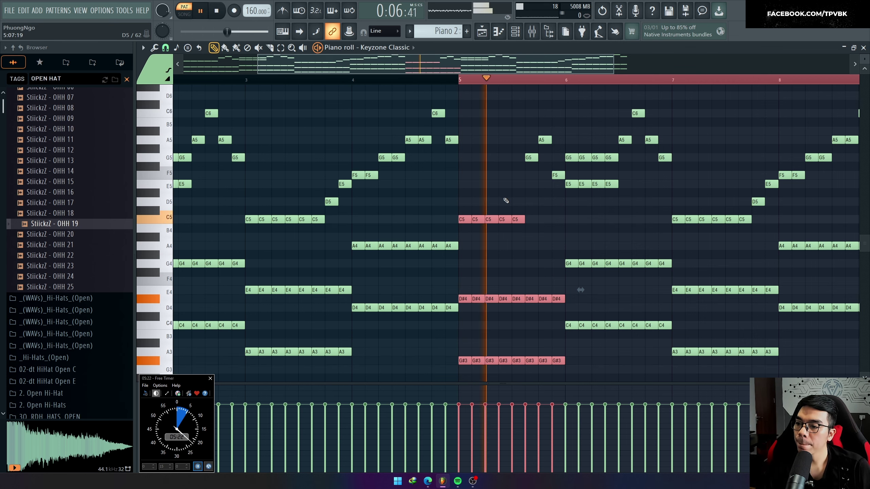
pyautogui.hotkey('ctrl', 'z')
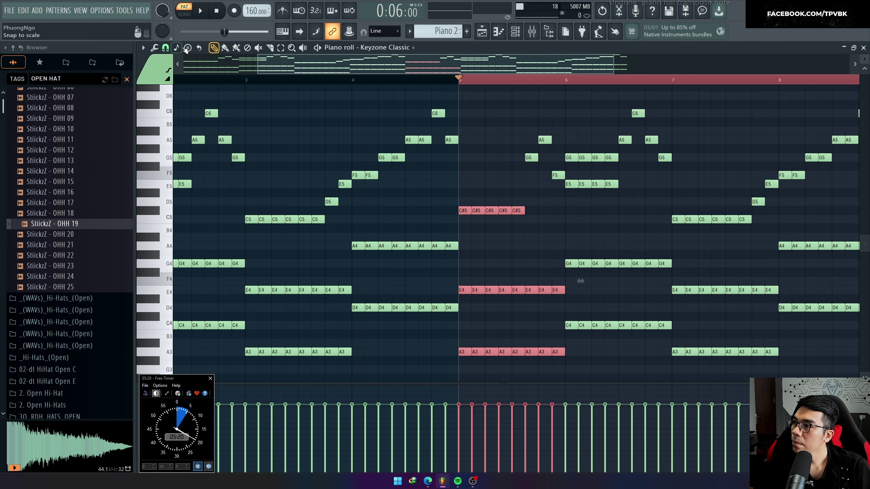
# With snap to scale on, lower bar 5's D5, F4 and A#3 notes to A#4, D4 and G3, and play from bar 5
pyautogui.press('Down')
pyautogui.press('Down')
pyautogui.press('space')
pyautogui.hotkey('ctrl', 'a')
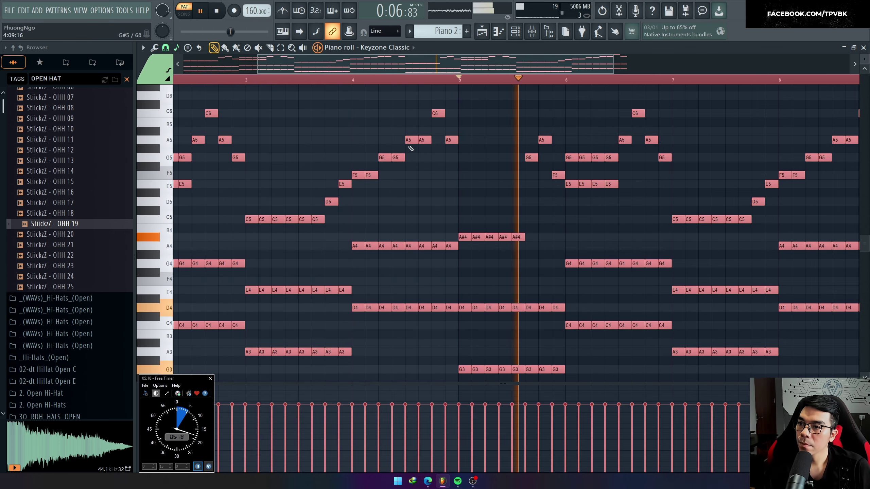
pyautogui.scroll(-2, 479, 198)
pyautogui.scroll(1, 490, 214)
pyautogui.keyDown('ctrl'); pyautogui.click(507, 221); pyautogui.keyUp('ctrl')
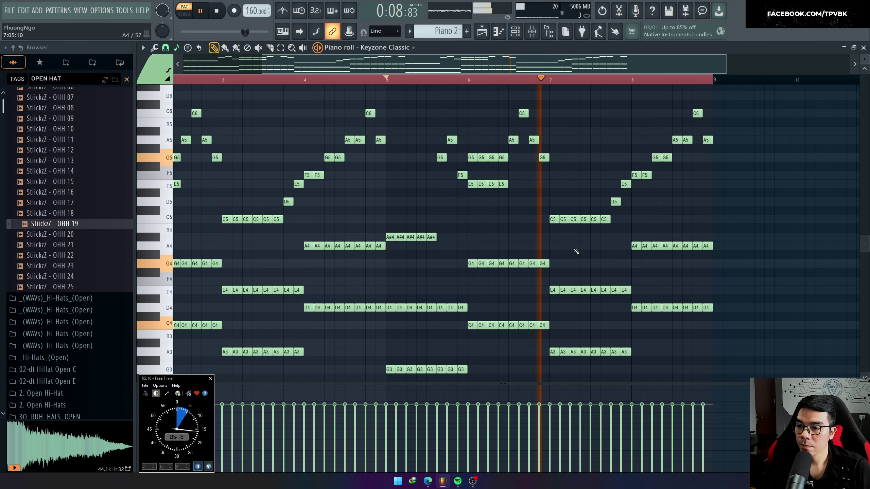
pyautogui.press('space')
# Return to the playlist, switch playback to song mode and set the play position to bar 35
pyautogui.press('F5')
pyautogui.scroll(-3, 550, 263)
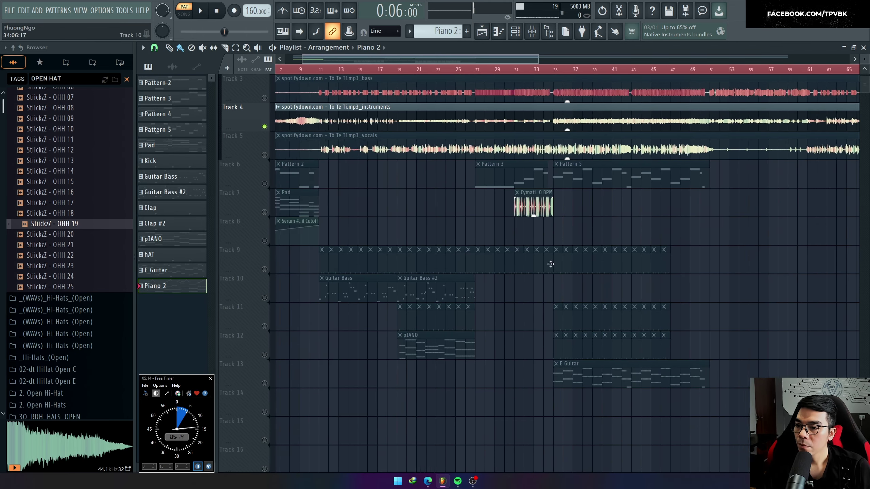
pyautogui.press('space')
pyautogui.click(556, 77)
pyautogui.press('l')
pyautogui.click(555, 71)
# Unsolo the tracks so all play, and mute only the vocals stem
pyautogui.rightClick(265, 215)
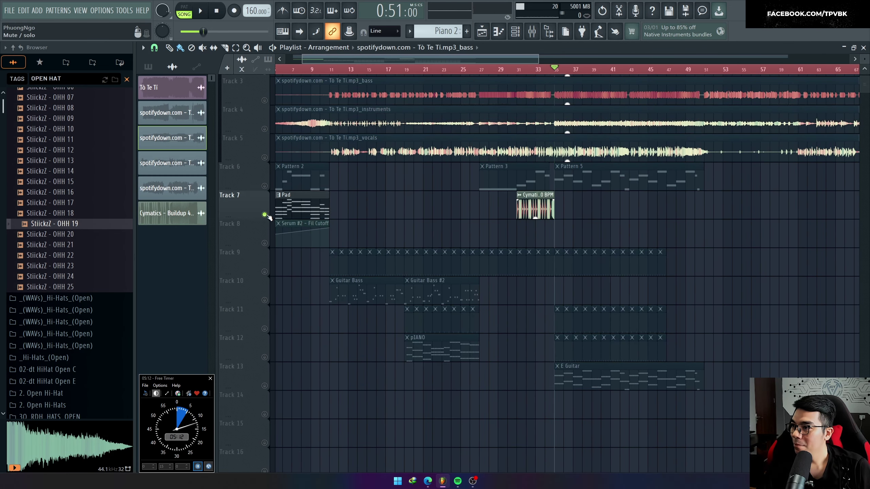
pyautogui.rightClick(265, 214)
pyautogui.click(265, 157)
pyautogui.click(265, 129)
pyautogui.click(264, 158)
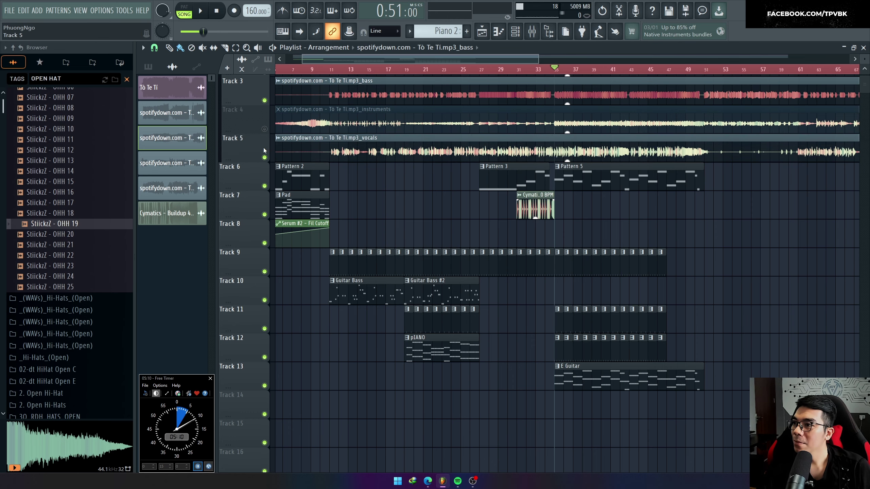
pyautogui.click(265, 157)
pyautogui.click(264, 129)
# Play the song from bar 35 and listen to the instruments stem on its own
pyautogui.press('space')
pyautogui.scroll(1, 605, 303)
pyautogui.scroll(3, 605, 303)
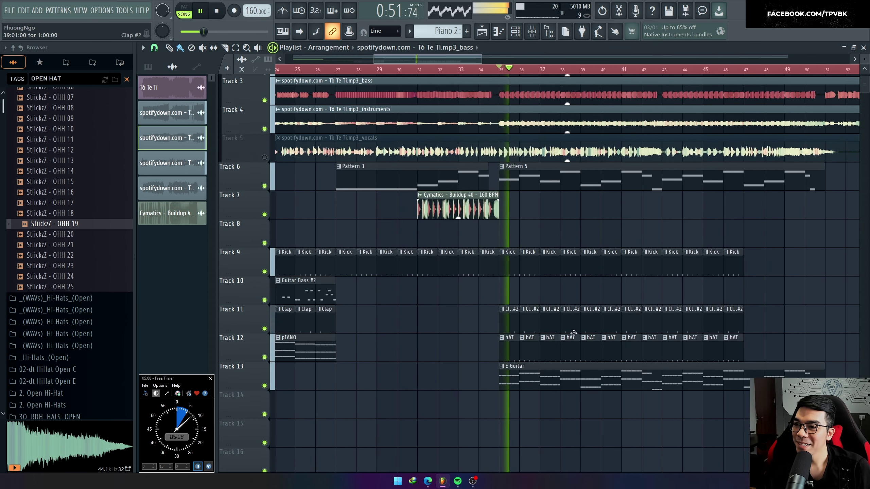
pyautogui.scroll(1, 584, 312)
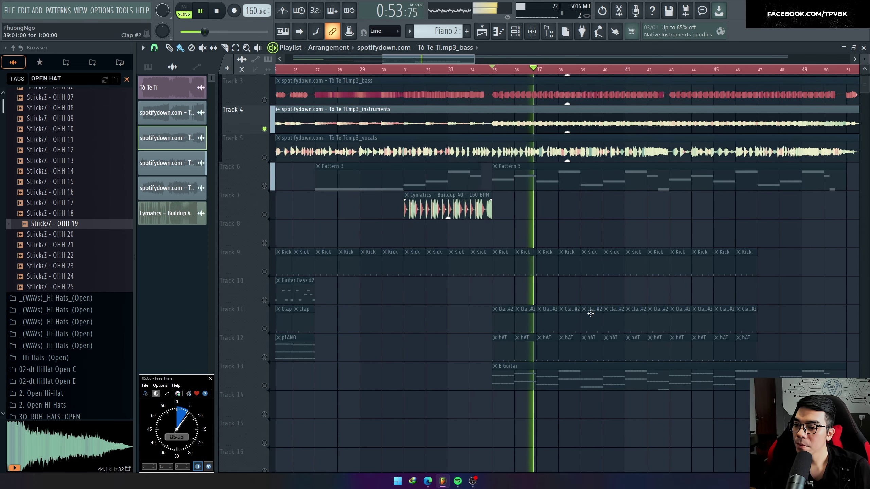
pyautogui.scroll(-2, 540, 357)
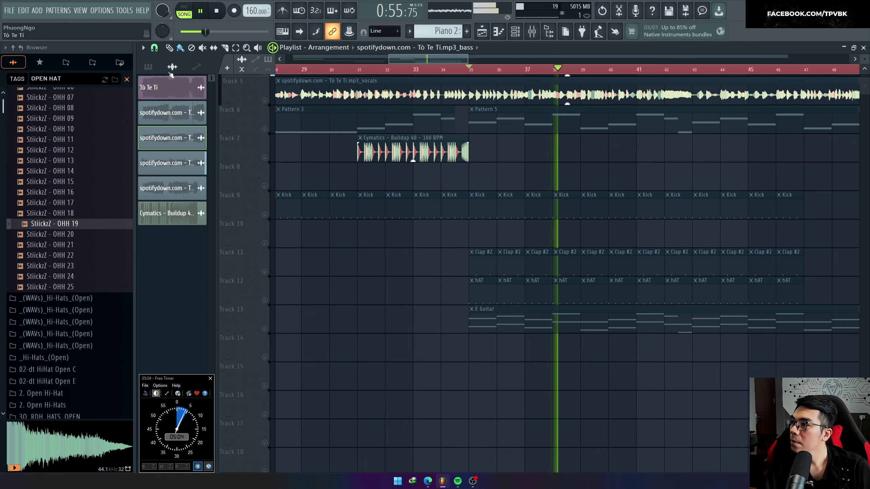
# Place the Piano 2 pattern on Track 14 at bar 35 and check its notes
pyautogui.click(149, 67)
pyautogui.moveTo(175, 285); pyautogui.dragTo(480, 350)
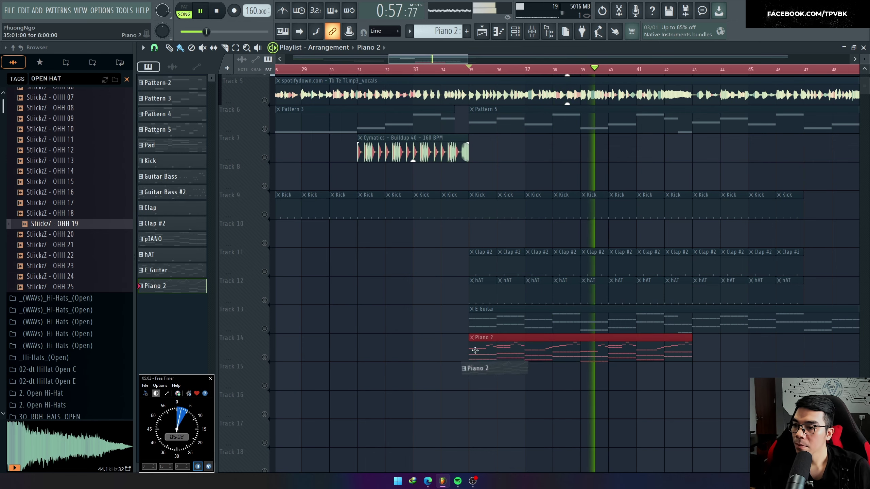
pyautogui.doubleClick(564, 358)
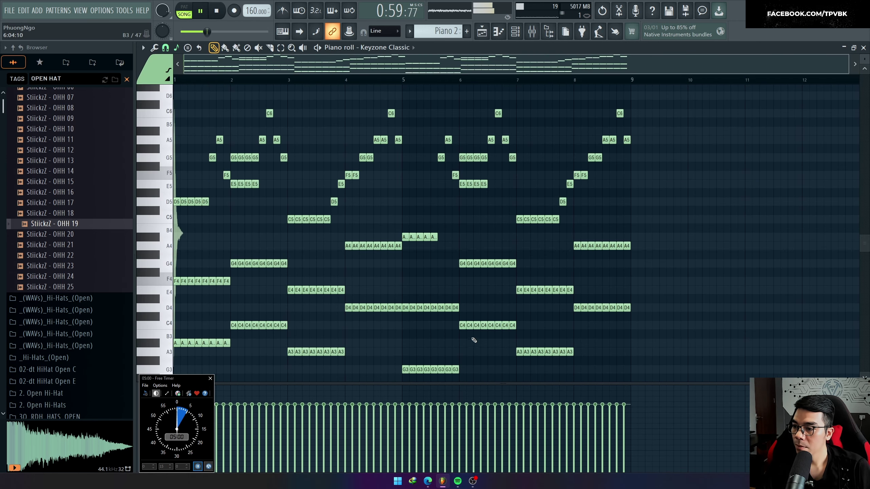
pyautogui.press('F5')
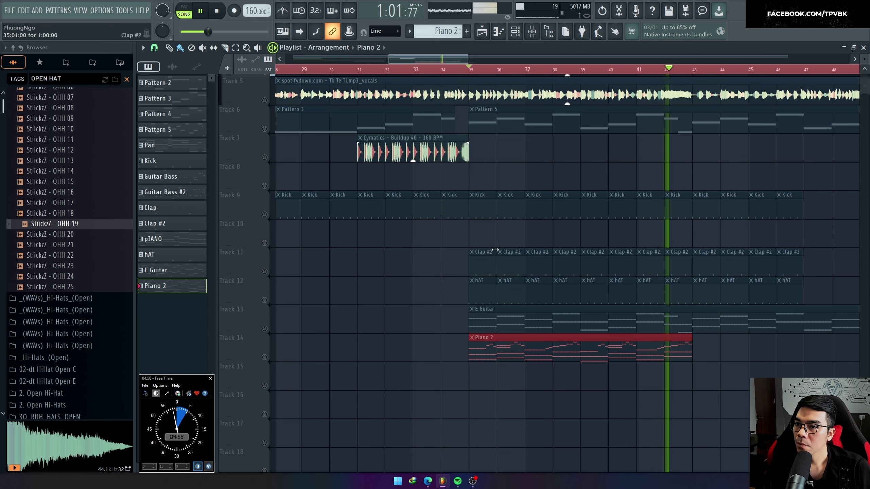
# End the solo on the instruments stem, and mute Track 6 and the vocals, instruments, bass and drums stems
pyautogui.click(264, 129)
pyautogui.scroll(3, 263, 177)
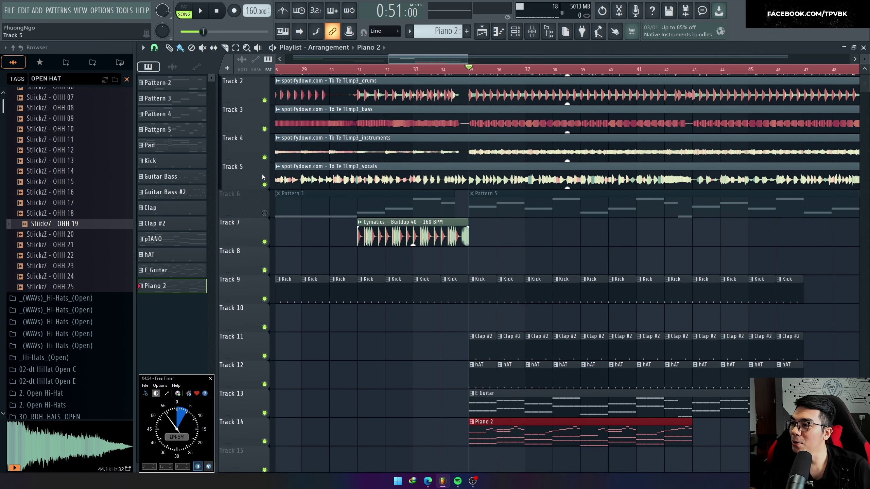
pyautogui.click(264, 185)
pyautogui.click(264, 158)
pyautogui.click(264, 129)
pyautogui.click(265, 101)
# Play the arrangement from bar 35 and follow the Piano 2 notes in the piano roll
pyautogui.press('space')
pyautogui.scroll(-2, 664, 329)
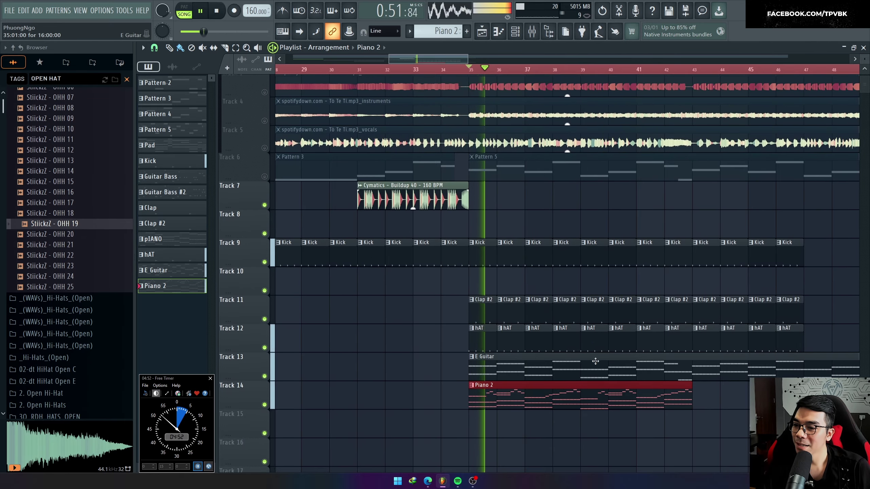
pyautogui.press('F7')
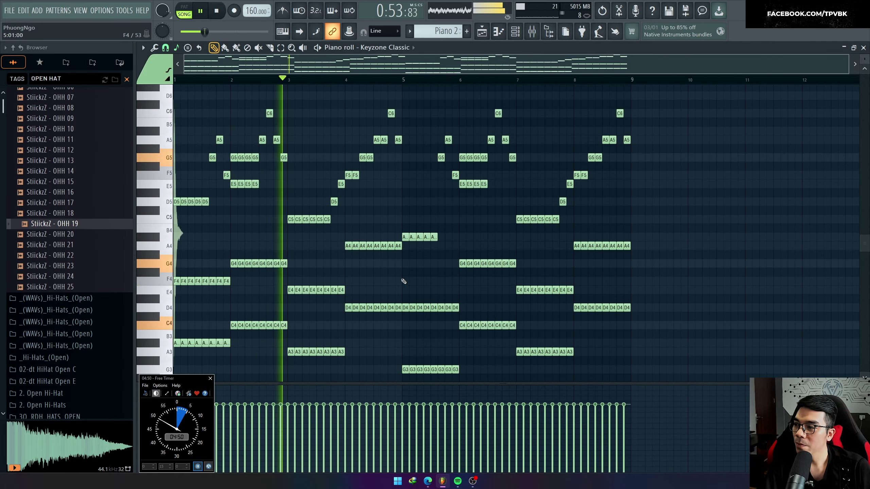
pyautogui.scroll(2, 361, 193)
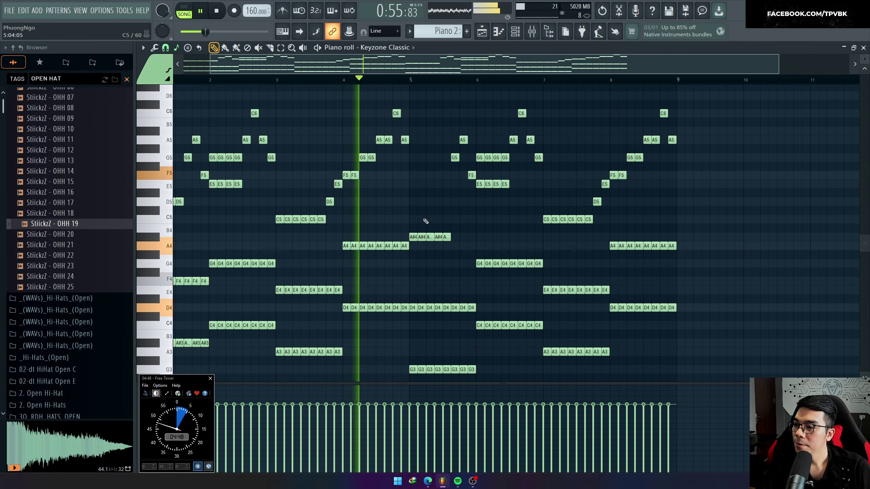
pyautogui.scroll(-2, 426, 221)
pyautogui.scroll(2, 477, 245)
# Lower all of bar 6's notes by two scale steps, so its lowest chord notes become E4 and A3
pyautogui.moveTo(490, 294); pyautogui.dragTo(586, 111)
pyautogui.press('space')
pyautogui.scroll(-3, 572, 148)
pyautogui.hotkey('shift', 'Down')
pyautogui.hotkey('shift', 'Down')
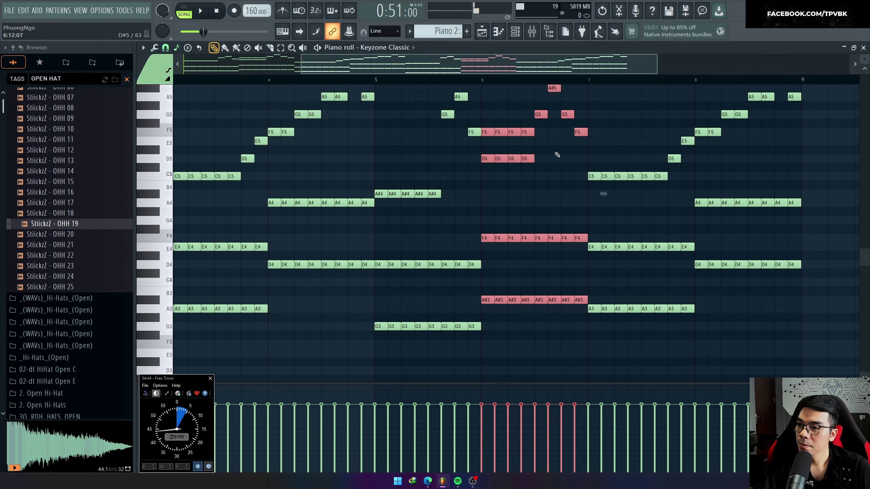
pyautogui.press('Down')
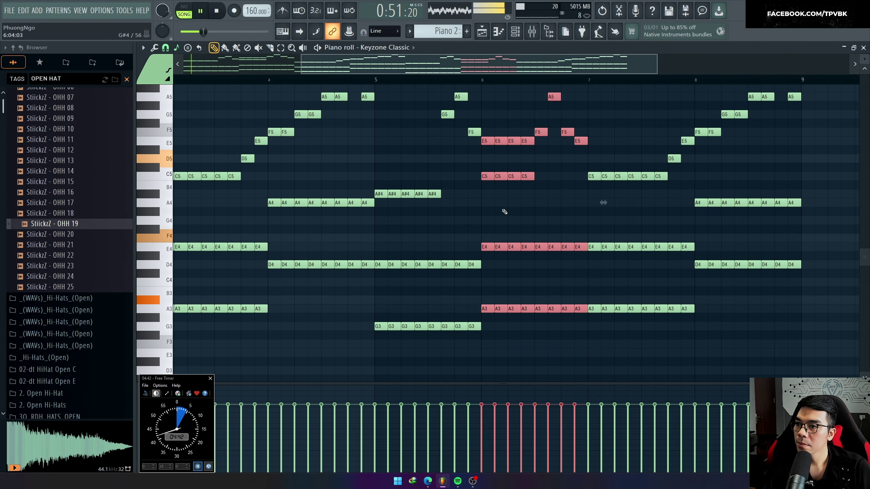
# Lower the four C5 notes at the start of bar 6 to B4 while the arrangement plays
pyautogui.click(505, 212)
pyautogui.moveTo(481, 187); pyautogui.dragTo(563, 177)
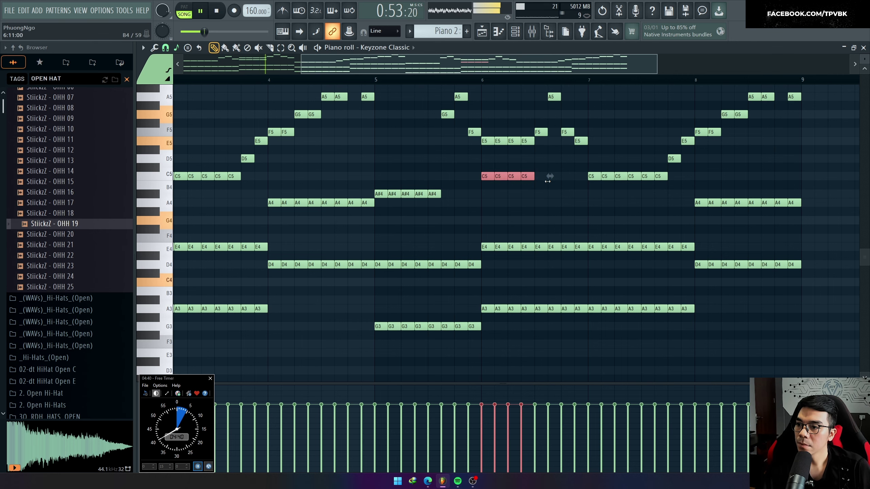
pyautogui.press('Down')
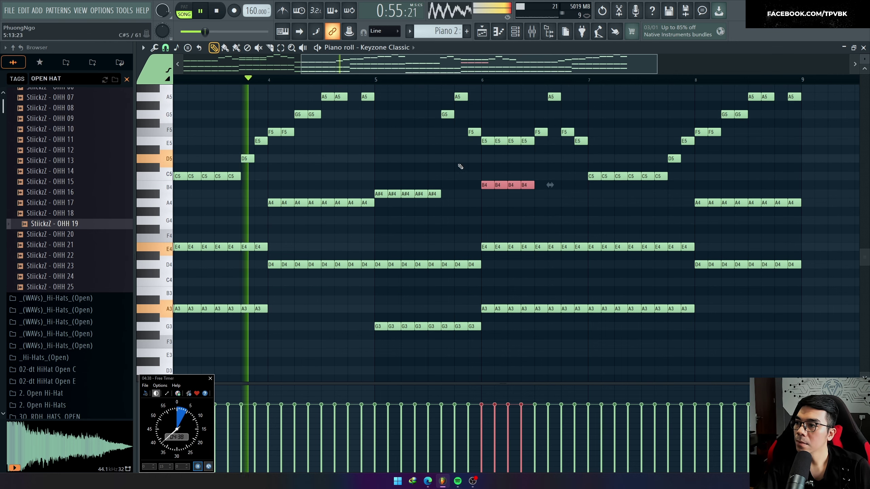
pyautogui.scroll(-4, 422, 160)
pyautogui.scroll(1, 339, 179)
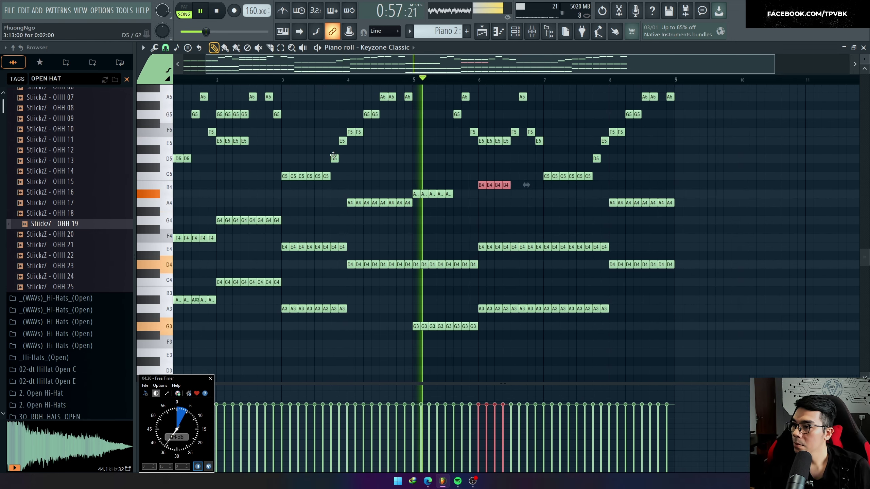
# Try raising bar 3's C5 notes to C#5 and play from the start of the piano pattern
pyautogui.press('space')
pyautogui.moveTo(264, 190); pyautogui.dragTo(343, 172)
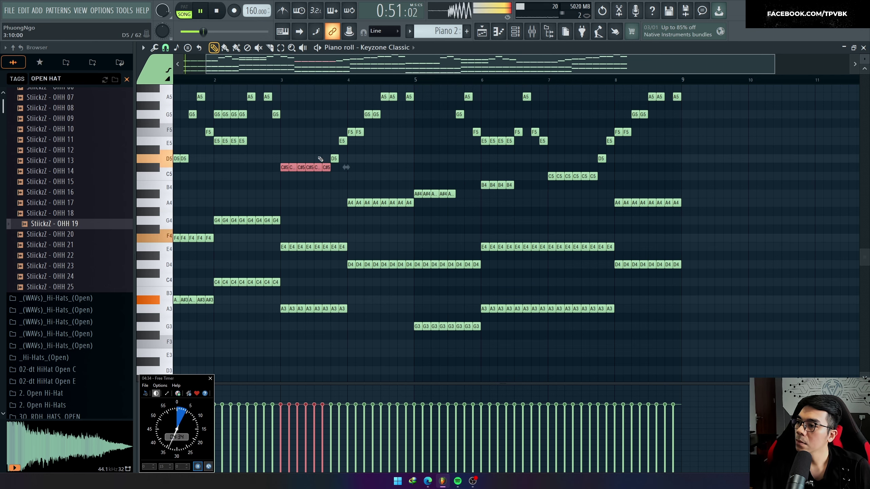
pyautogui.press('space')
pyautogui.scroll(-1, 328, 177)
pyautogui.press('Down')
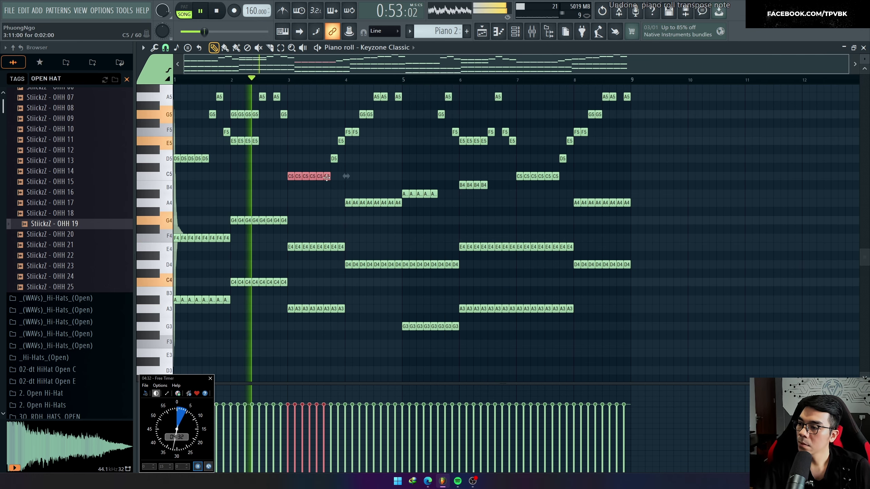
# Play the arrangement from bar 35 and examine the E Guitar chord notes in the piano roll
pyautogui.scroll(3, 318, 178)
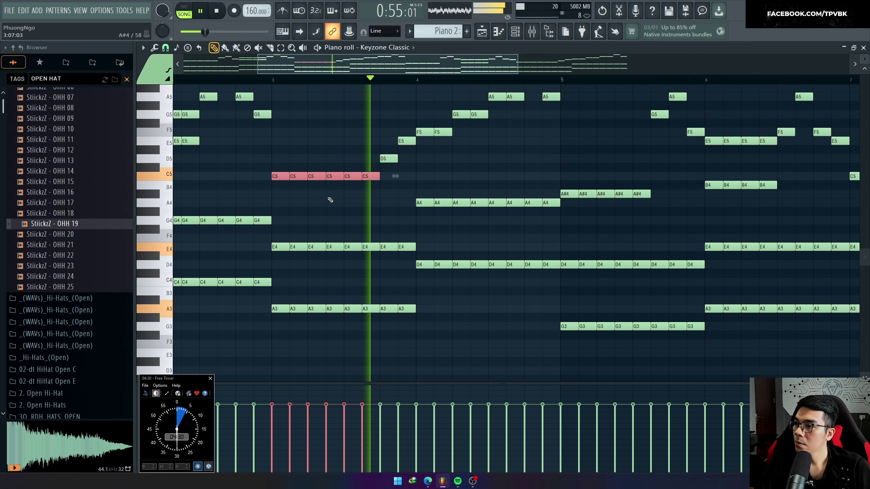
pyautogui.press('space')
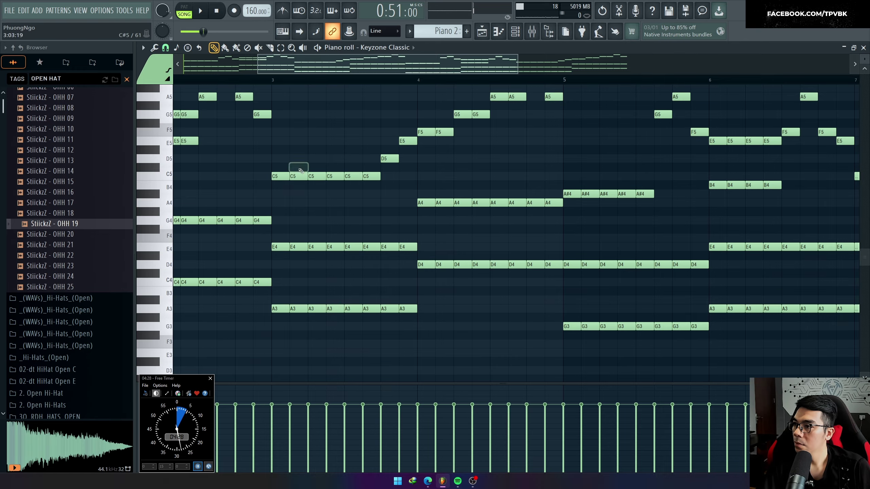
pyautogui.press('Escape')
pyautogui.press('space')
pyautogui.doubleClick(499, 370)
pyautogui.scroll(-2, 298, 323)
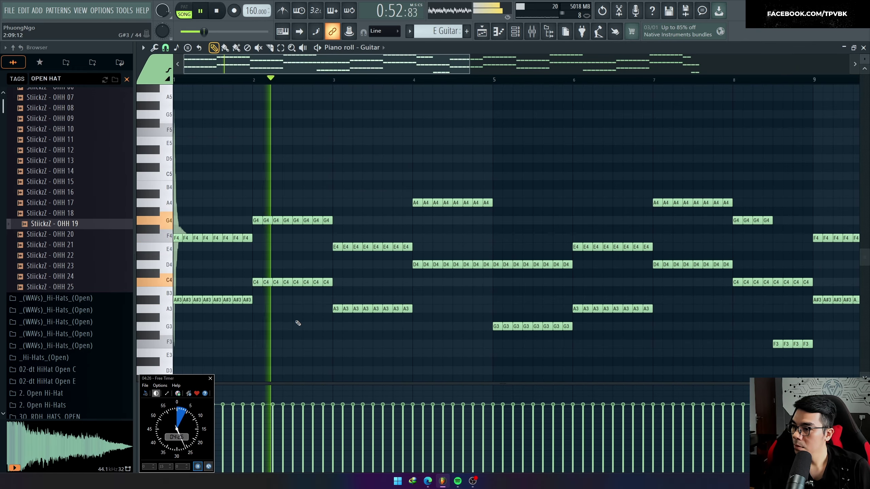
pyautogui.press('Escape')
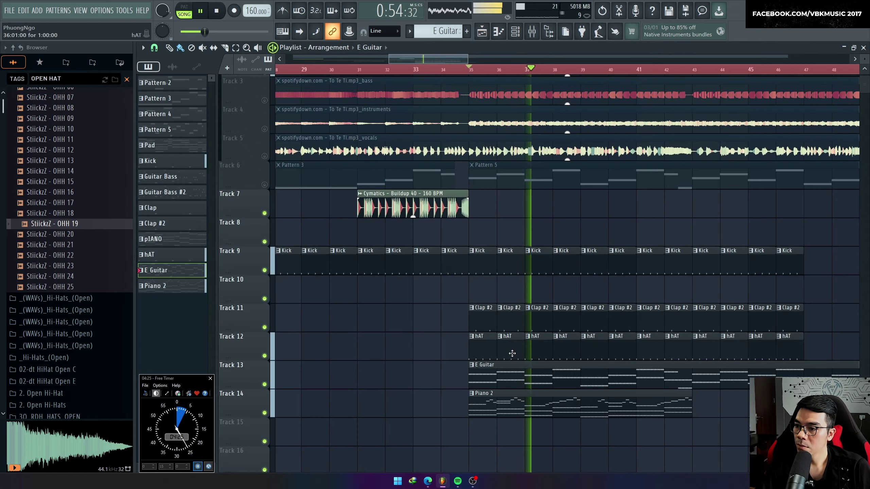
# Reopen the Piano 2 notes and listen to how bar 3's C5 notes fit the chords during playback
pyautogui.doubleClick(514, 410)
pyautogui.press('space')
pyautogui.scroll(3, 412, 365)
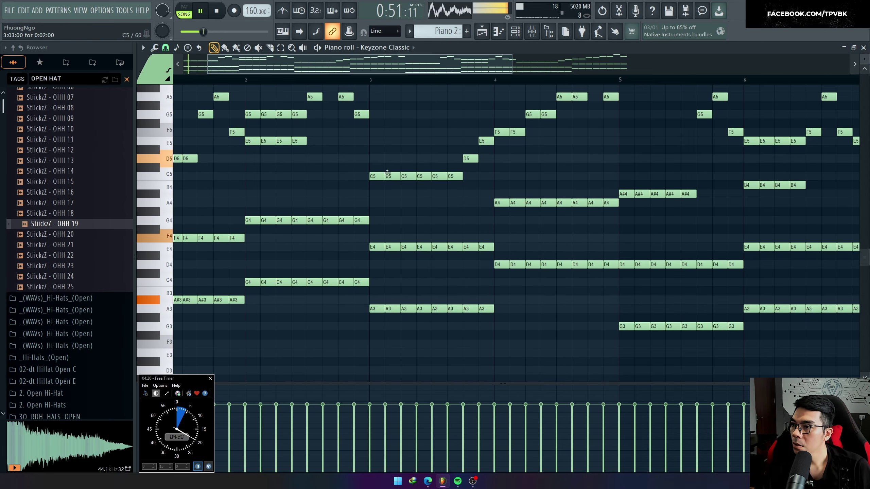
pyautogui.press('Escape')
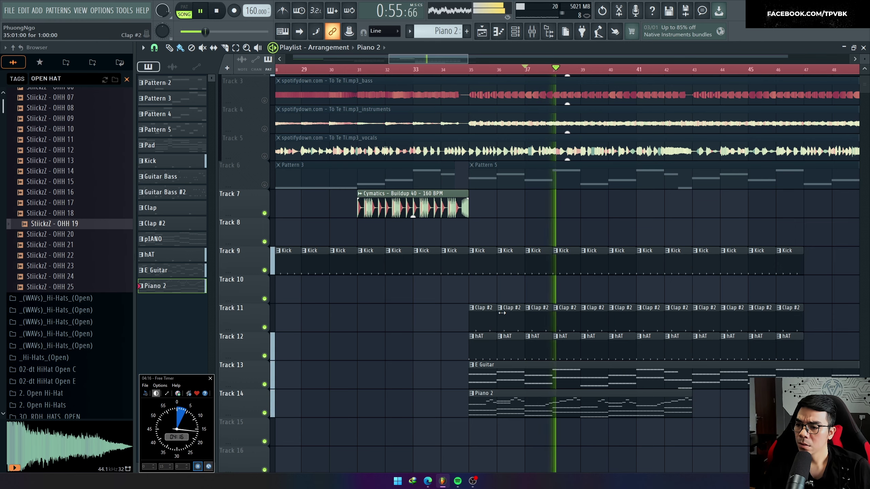
# Unmute Track 6 with Pattern 5 and play it together with the guitar and Piano 2 parts
pyautogui.press('space')
pyautogui.click(264, 185)
pyautogui.press('space')
pyautogui.scroll(-2, 511, 241)
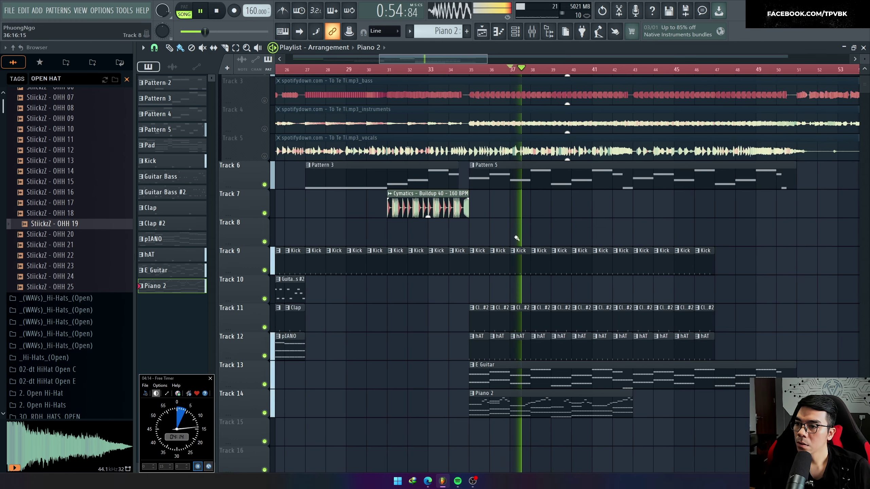
pyautogui.scroll(1, 568, 291)
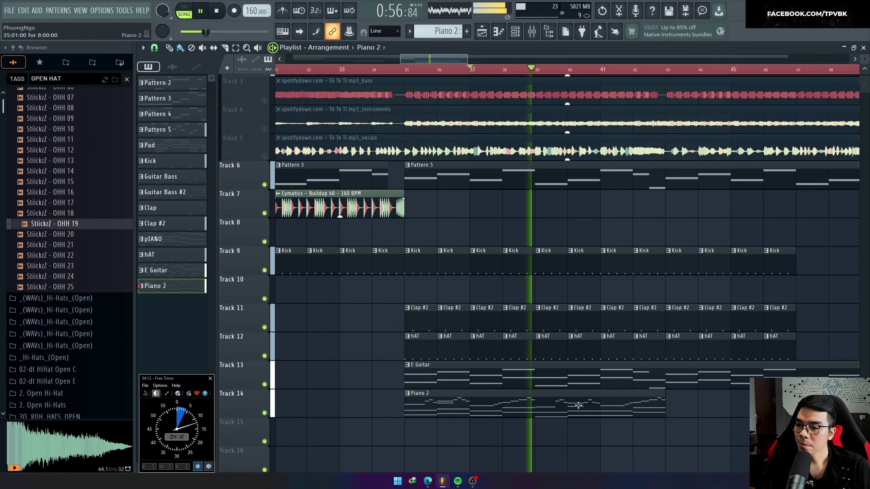
# Raise the four B4 notes at the start of bar 6 in Piano 2 to C#5
pyautogui.doubleClick(578, 408)
pyautogui.scroll(-2, 391, 325)
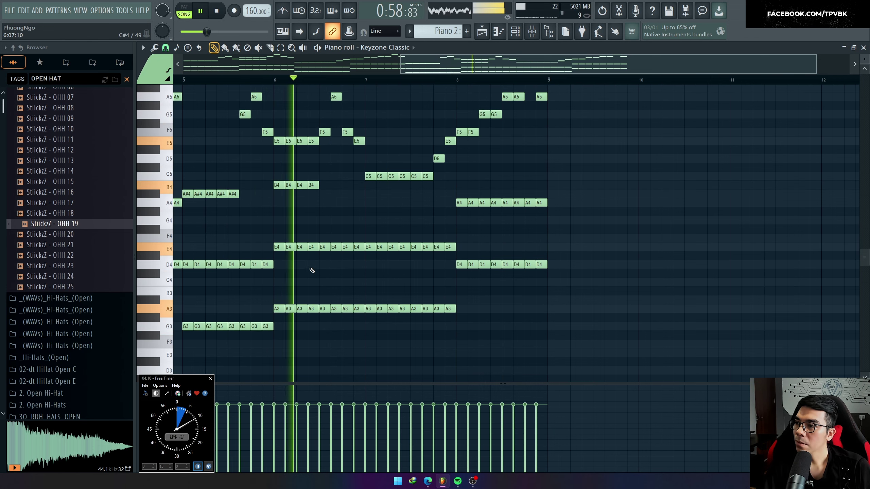
pyautogui.scroll(2, 253, 219)
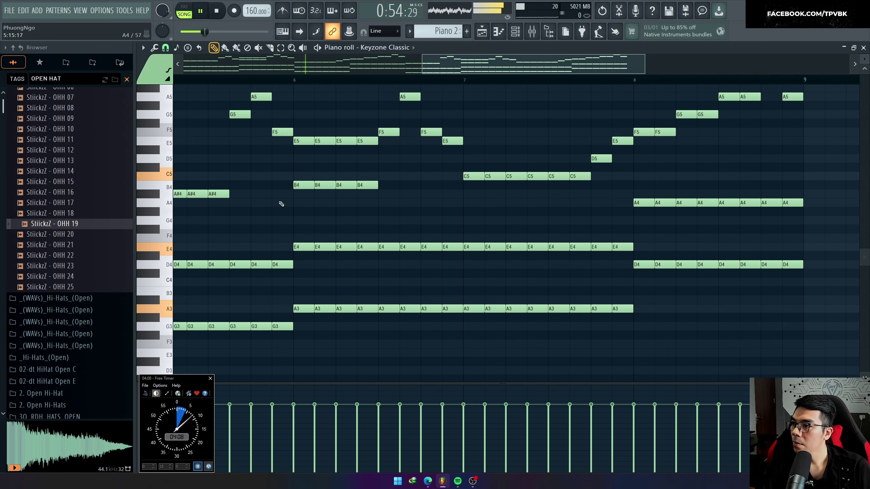
pyautogui.moveTo(284, 201); pyautogui.dragTo(412, 176)
pyautogui.moveTo(292, 204); pyautogui.dragTo(412, 180)
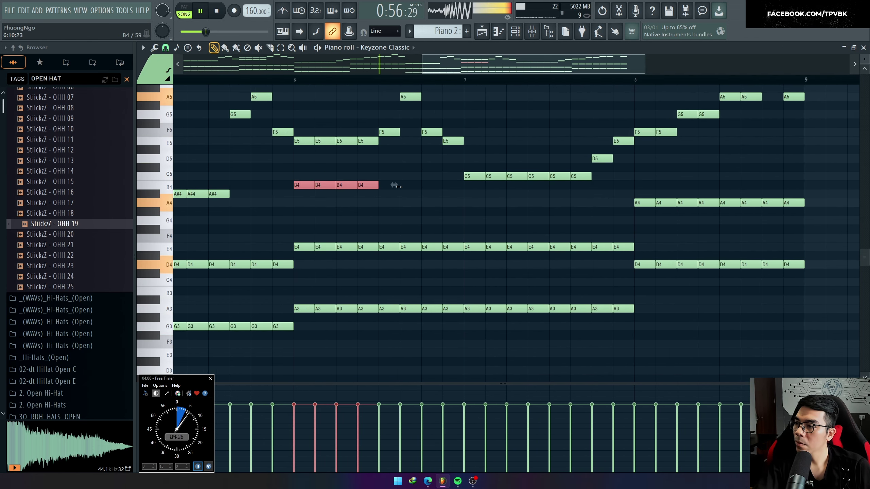
pyautogui.scroll(-2, 370, 187)
pyautogui.hotkey('ctrl', 'a')
pyautogui.scroll(2, 398, 202)
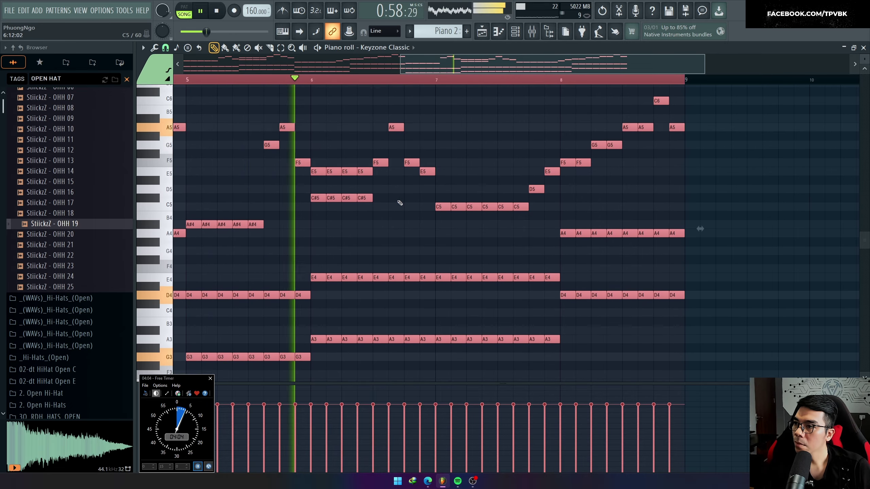
pyautogui.keyDown('ctrl'); pyautogui.click(400, 189); pyautogui.keyUp('ctrl')
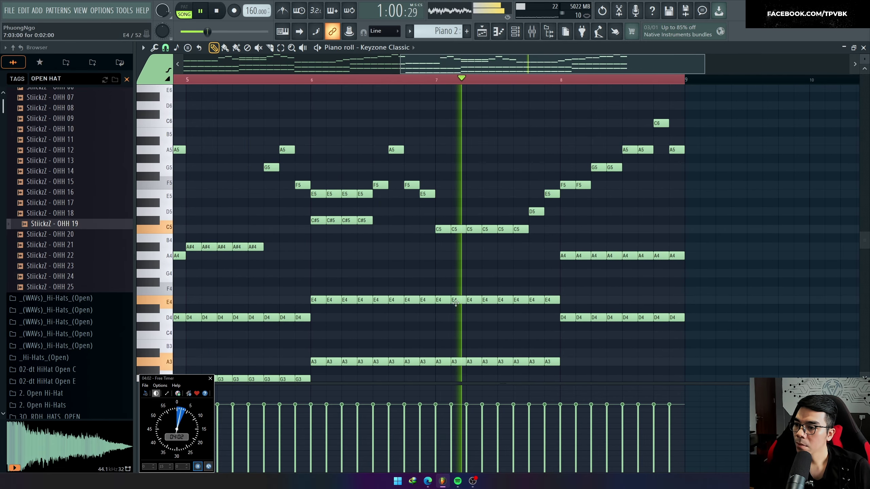
# Raise all of bar 7's Piano 2 notes by five semitones, so its lowest chord notes become A4 and D4
pyautogui.scroll(-3, 450, 300)
pyautogui.moveTo(442, 301); pyautogui.dragTo(549, 104)
pyautogui.hotkey('shift', 'Up')
pyautogui.hotkey('shift', 'Up')
pyautogui.scroll(2, 569, 264)
pyautogui.hotkey('shift', 'Up')
pyautogui.hotkey('shift', 'Up')
pyautogui.hotkey('shift', 'Up')
pyautogui.hotkey('shift', 'Up')
pyautogui.hotkey('shift', 'Up')
pyautogui.hotkey('shift', 'Up')
pyautogui.hotkey('shift', 'Up')
pyautogui.hotkey('shift', 'Up')
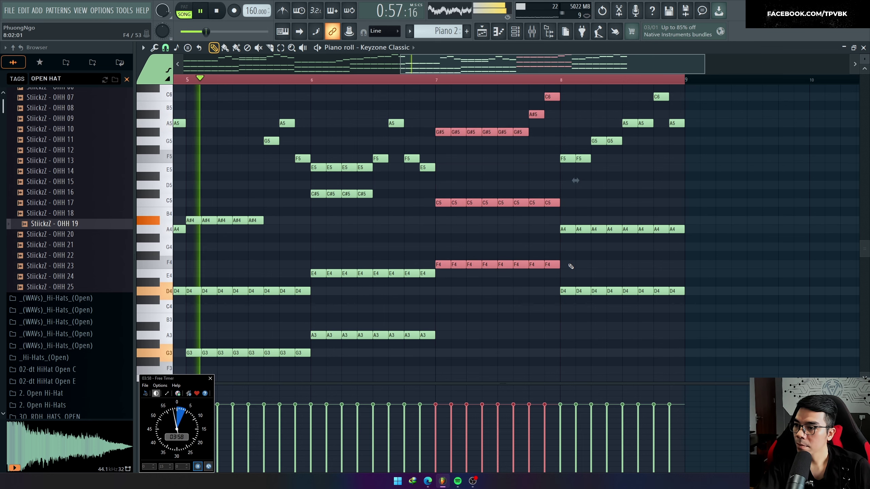
pyautogui.scroll(1, 563, 269)
pyautogui.hotkey('shift', 'Down')
pyautogui.hotkey('shift', 'Down')
pyautogui.hotkey('shift', 'Down')
pyautogui.hotkey('shift', 'Down')
pyautogui.hotkey('shift', 'Down')
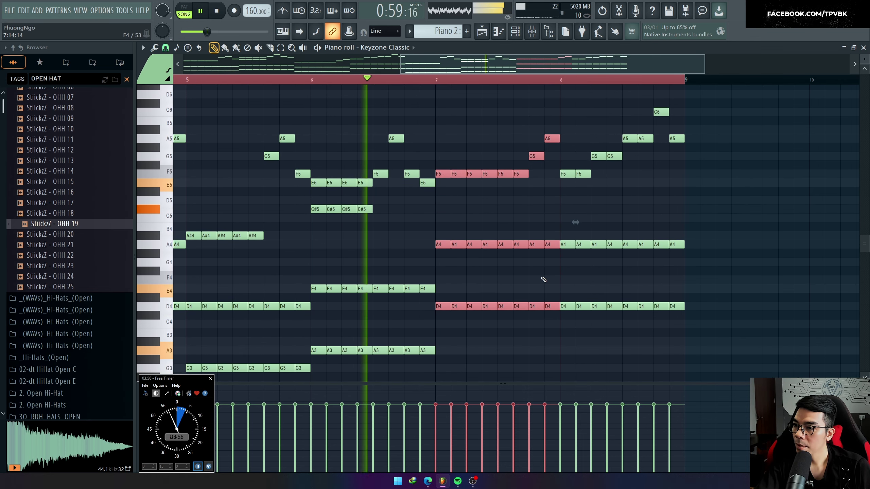
pyautogui.scroll(-1, 468, 281)
pyautogui.hotkey('ctrl', 'a')
pyautogui.keyDown('ctrl'); pyautogui.click(709, 214); pyautogui.keyUp('ctrl')
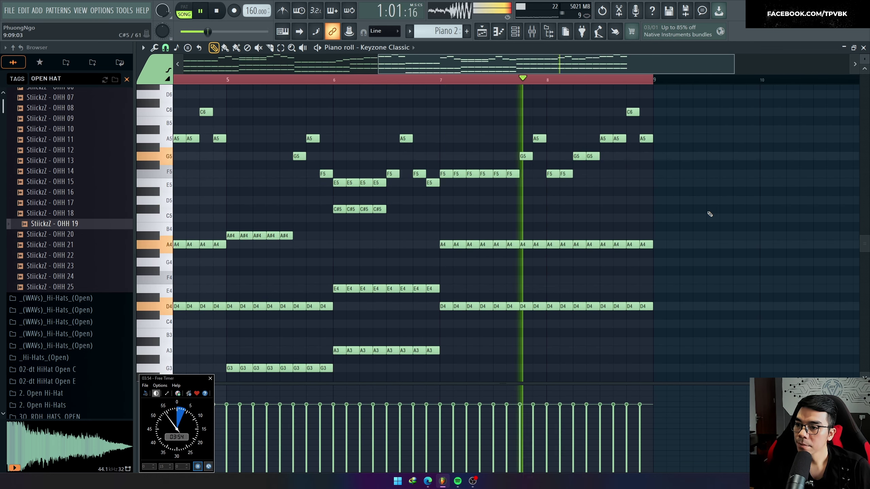
# Lower the notes in the first half of bar 8 by two semitones, bringing the chord notes to G4 and C4
pyautogui.moveTo(554, 323); pyautogui.dragTo(687, 130)
pyautogui.press('space')
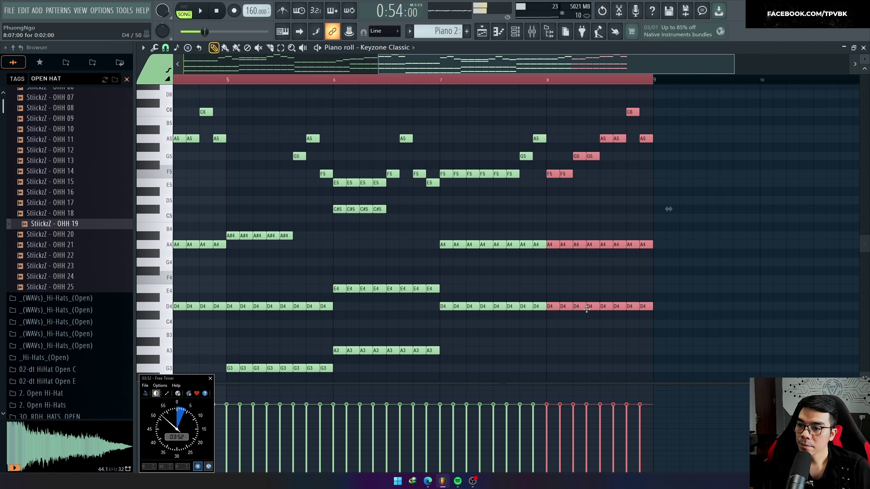
pyautogui.moveTo(557, 322); pyautogui.dragTo(595, 158)
pyautogui.hotkey('shift', 'Down')
pyautogui.hotkey('shift', 'Down')
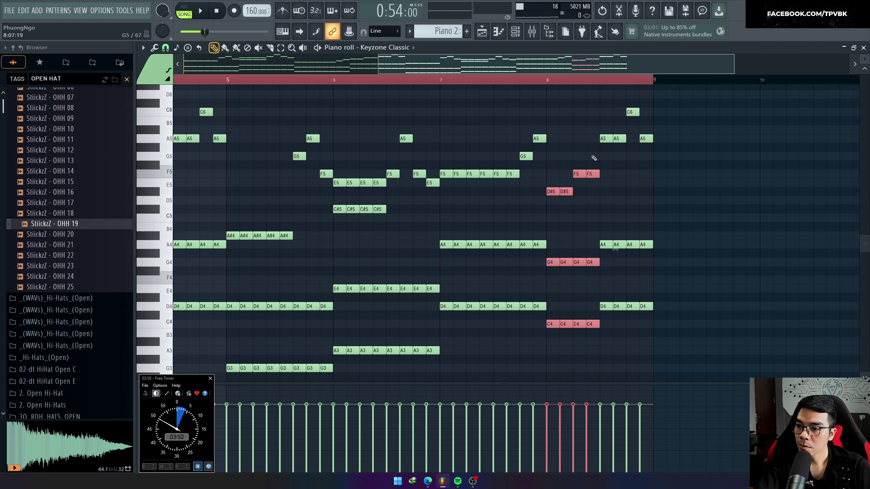
# Lower the notes in the second half of bar 8 by nine semitones, bringing the chord notes to C4 and F3
pyautogui.moveTo(600, 319); pyautogui.dragTo(687, 93)
pyautogui.hotkey('shift', 'Down')
pyautogui.hotkey('shift', 'Down')
pyautogui.hotkey('shift', 'Down')
pyautogui.hotkey('shift', 'Down')
pyautogui.hotkey('shift', 'Down')
pyautogui.hotkey('shift', 'Down')
pyautogui.hotkey('shift', 'Down')
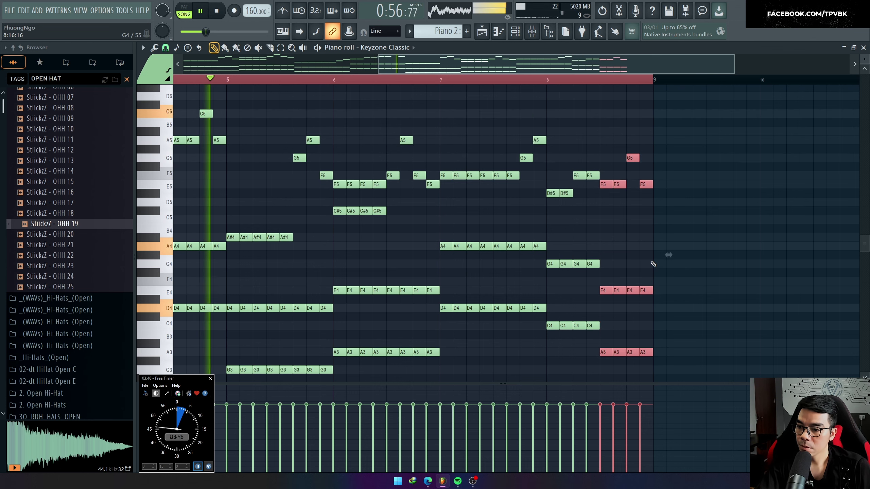
pyautogui.hotkey('shift', 'Down')
pyautogui.hotkey('shift', 'Down')
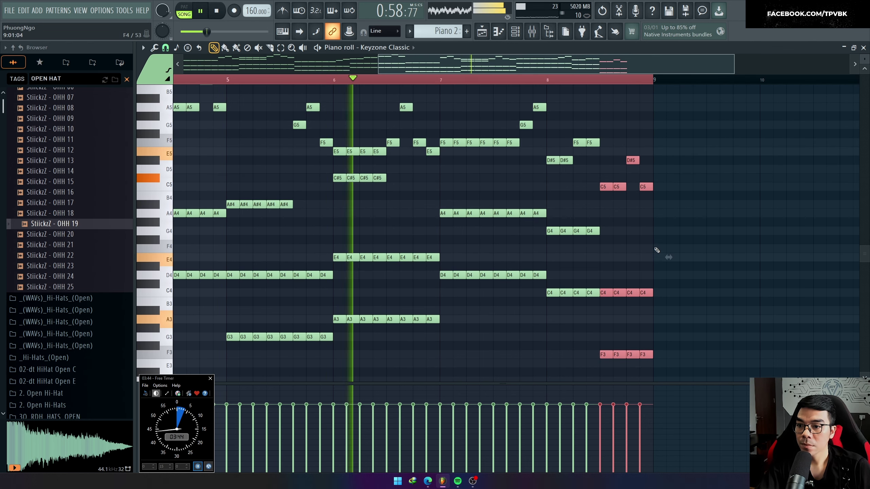
pyautogui.keyDown('ctrl'); pyautogui.click(656, 246); pyautogui.keyUp('ctrl')
# Raise bar 8's three D#5 notes to E5, play back from bar 7, and return to the playlist
pyautogui.moveTo(633, 161); pyautogui.dragTo(633, 151)
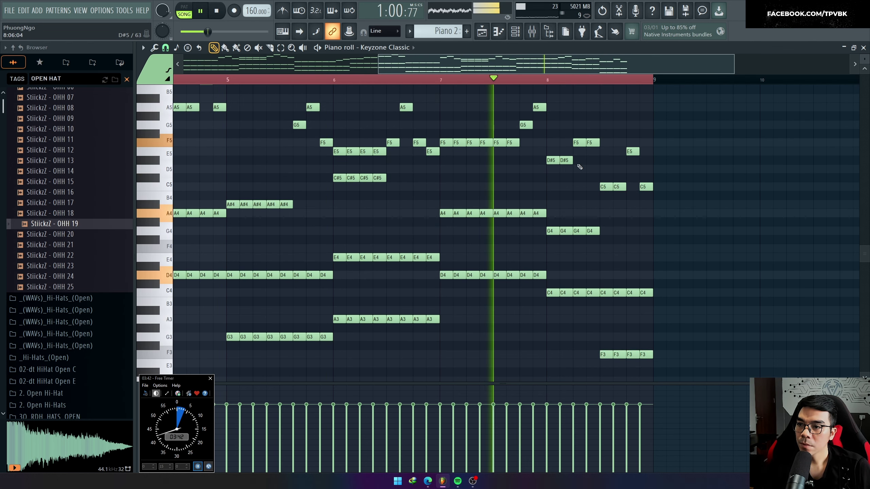
pyautogui.keyDown('ctrl'); pyautogui.moveTo(579, 167); pyautogui.dragTo(567, 152); pyautogui.keyUp('ctrl')
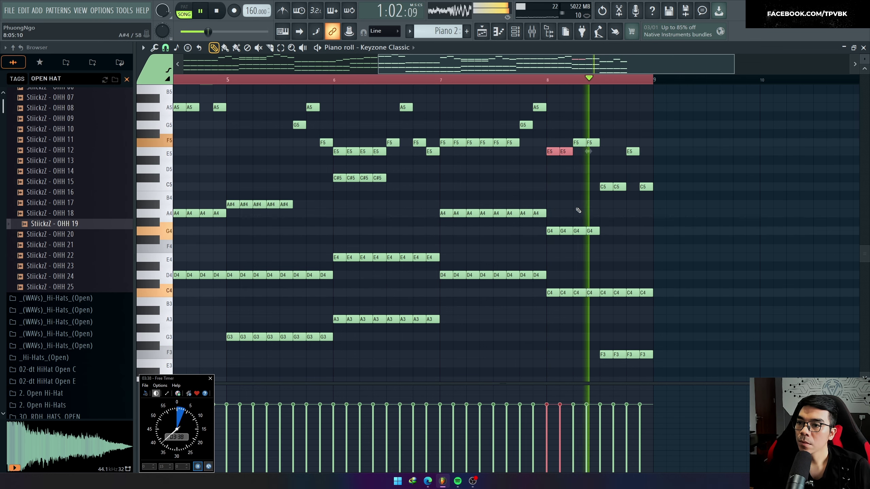
pyautogui.click(485, 82)
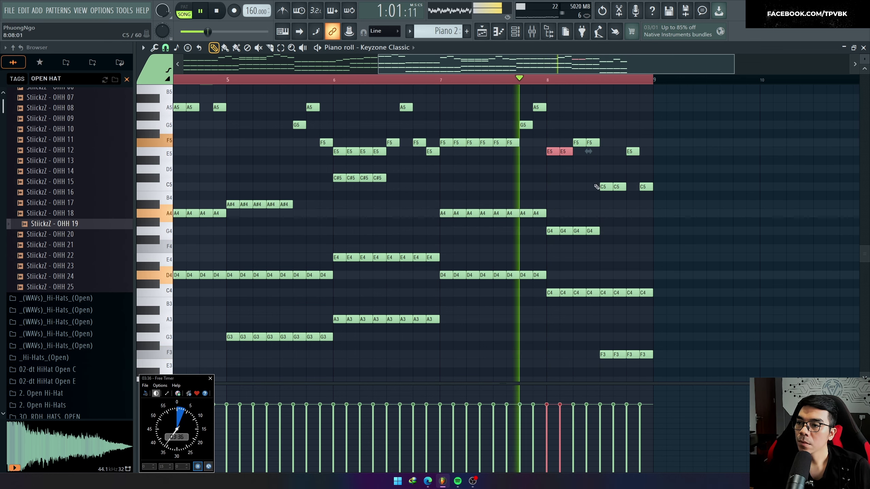
pyautogui.hotkey('ctrl', 'a')
pyautogui.press('F5')
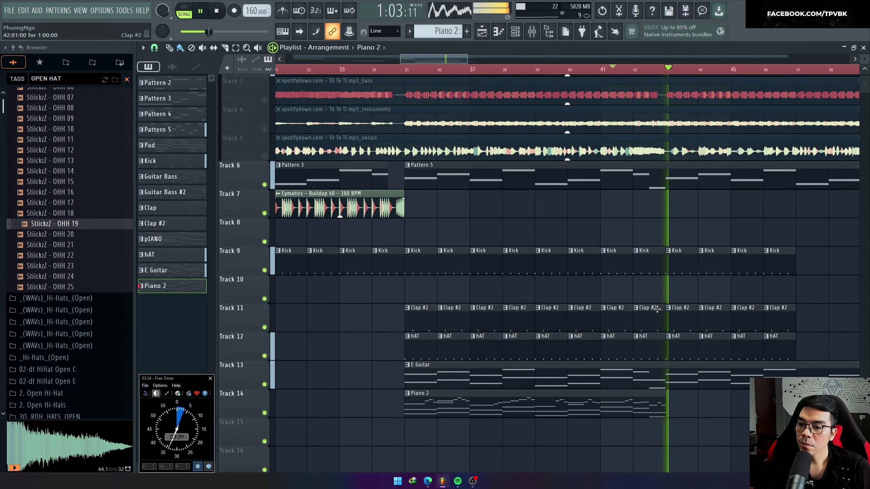
# Place a second Piano 2 clip on Track 14 at bar 43
pyautogui.scroll(-5, 536, 344)
pyautogui.scroll(2, 547, 346)
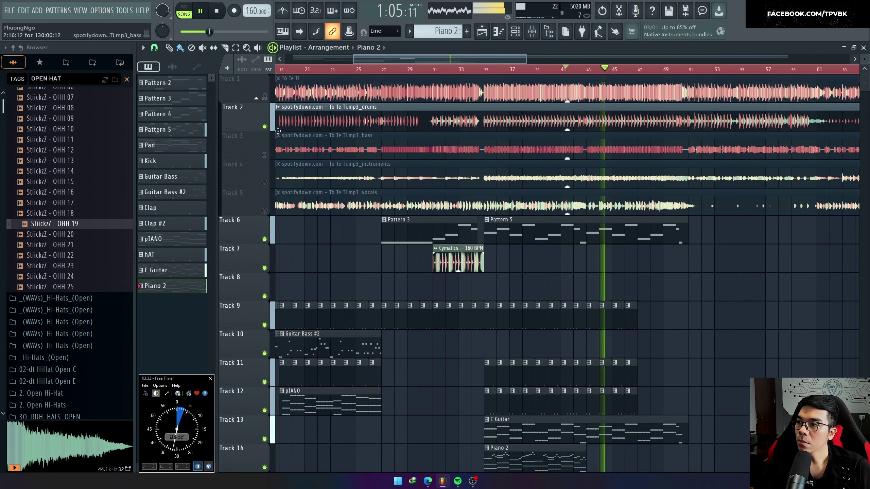
pyautogui.scroll(-5, 569, 343)
pyautogui.click(590, 320)
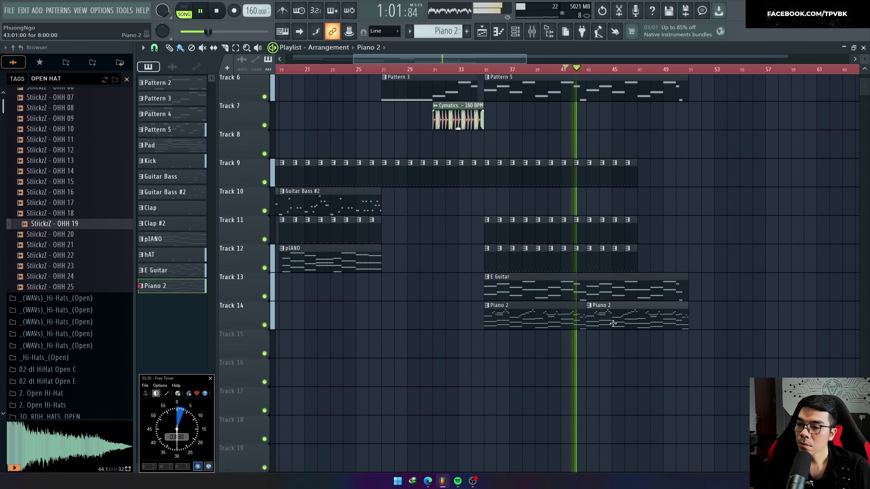
# Duplicate all Piano 2 notes into bars 9 to 16 of the pattern in the piano roll
pyautogui.doubleClick(611, 322)
pyautogui.hotkey('ctrl', 'a')
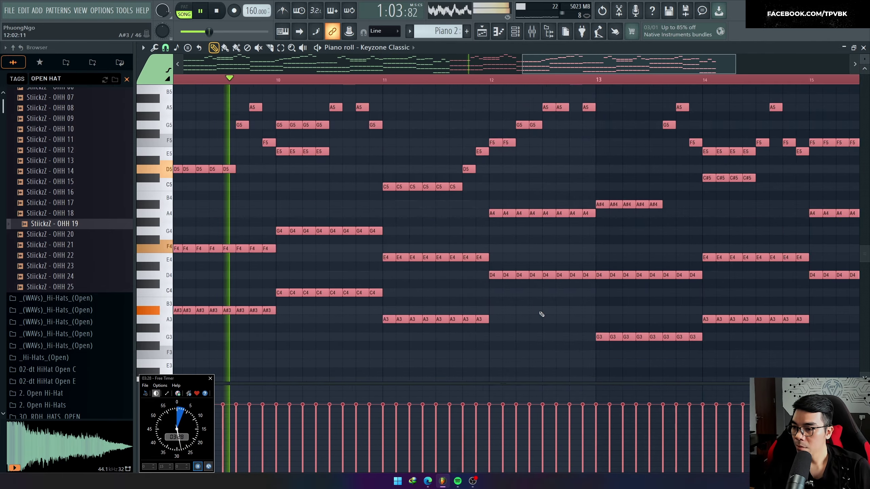
pyautogui.keyDown('ctrl'); pyautogui.click(721, 248); pyautogui.keyUp('ctrl')
pyautogui.scroll(3, 665, 274)
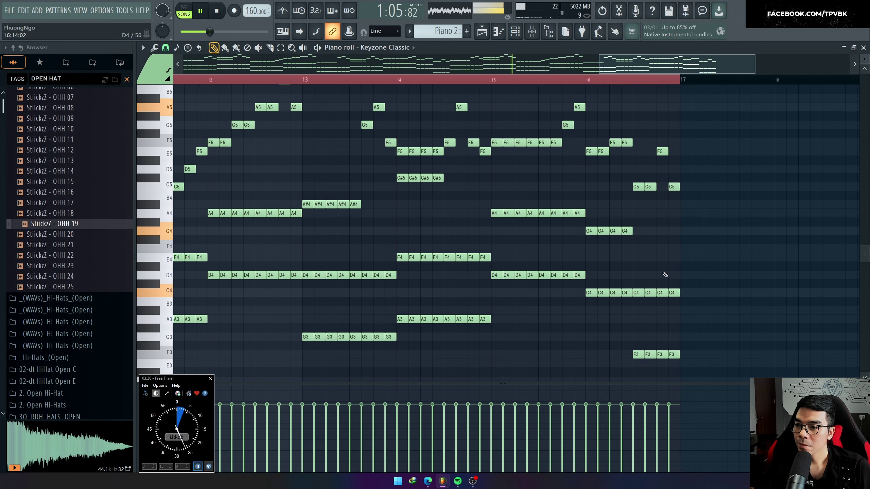
# Delete bar 16's third and fourth chords and move the F3 chords back to fill the gap
pyautogui.moveTo(555, 302); pyautogui.dragTo(583, 134)
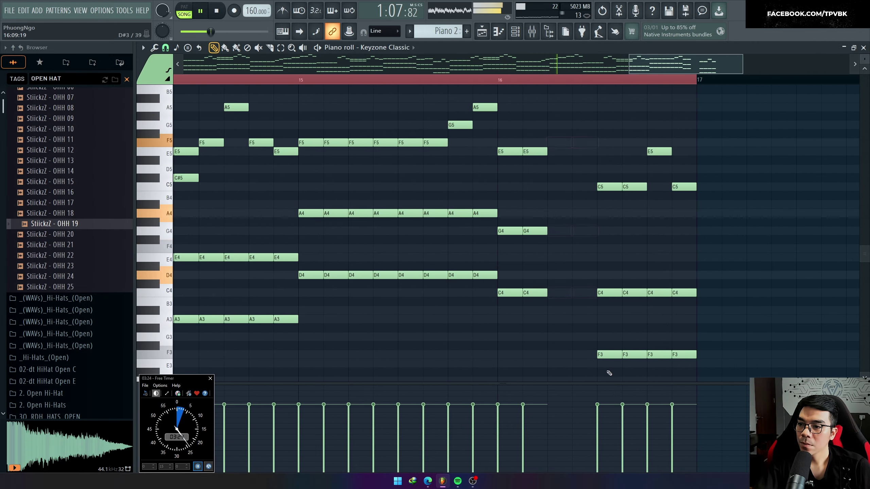
pyautogui.moveTo(609, 374); pyautogui.dragTo(749, 118)
pyautogui.hotkey('shift', 'Left')
pyautogui.hotkey('shift', 'Left')
# Delete the last two F3 chords of bar 16 and play from the start of that bar
pyautogui.click(497, 80)
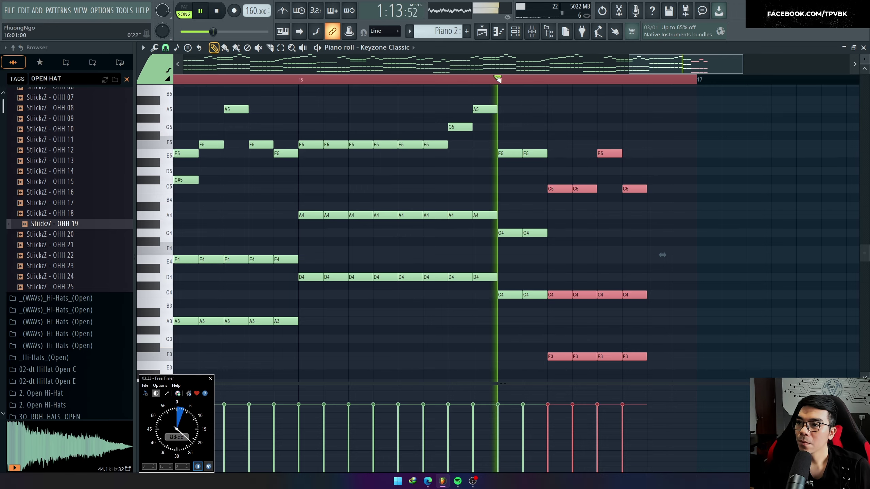
pyautogui.moveTo(607, 371); pyautogui.dragTo(703, 147)
pyautogui.press('space')
pyautogui.press('Delete')
pyautogui.press('space')
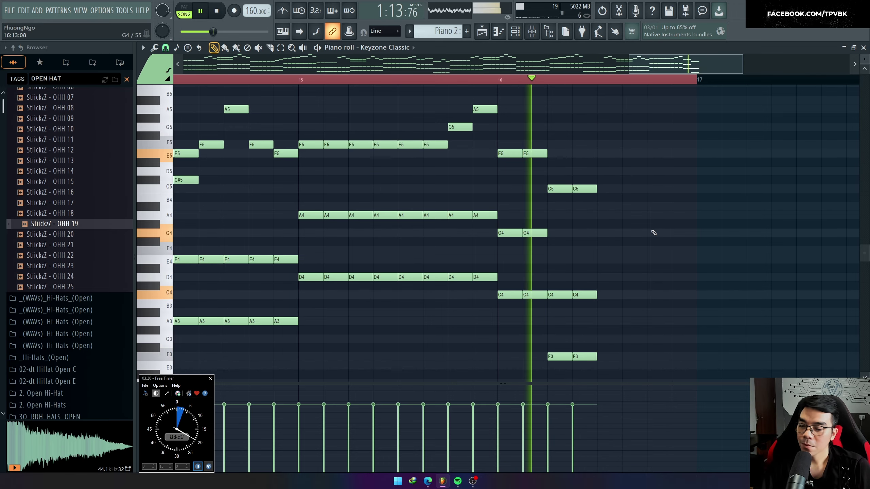
# Return to the playlist and play the arrangement from bar 35 with the extended Piano 2 part
pyautogui.press('F5')
pyautogui.press('space')
pyautogui.scroll(-3, 645, 222)
pyautogui.scroll(5, 361, 152)
pyautogui.press('space')
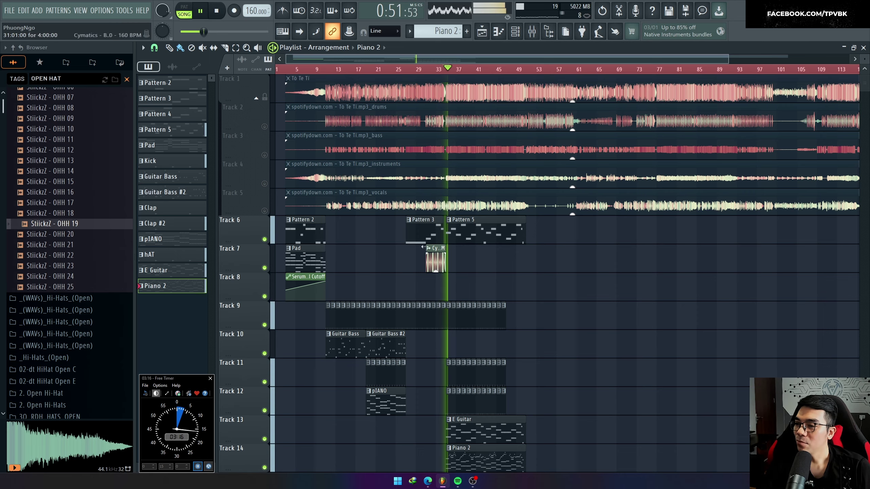
pyautogui.scroll(3, 445, 274)
pyautogui.scroll(-3, 455, 288)
pyautogui.scroll(2, 455, 286)
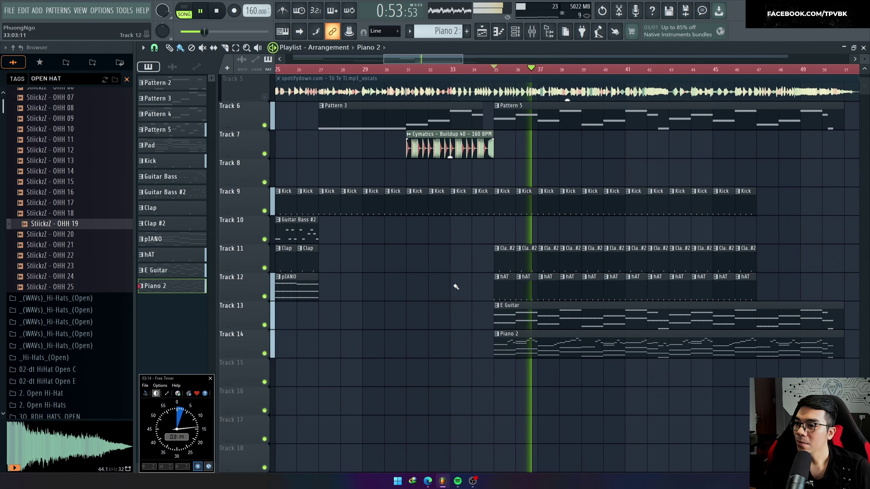
# Solo Track 9 with the Kick clips and play it from bar 35
pyautogui.press('space')
pyautogui.rightClick(265, 210)
pyautogui.press('space')
pyautogui.scroll(1, 483, 246)
pyautogui.press('space')
# Inspect the Kick pattern's notes and channel, then listen to the soloed kick from the playlist
pyautogui.doubleClick(508, 236)
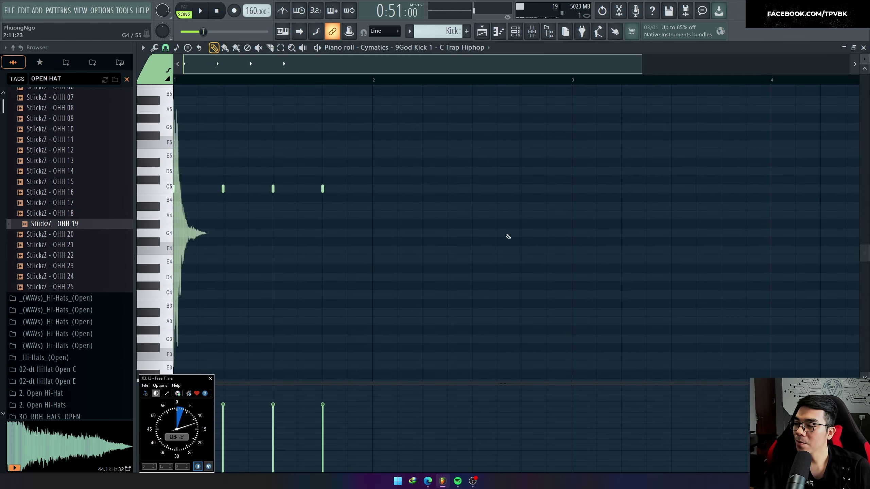
pyautogui.press('F6')
pyautogui.press('space')
pyautogui.press('F5')
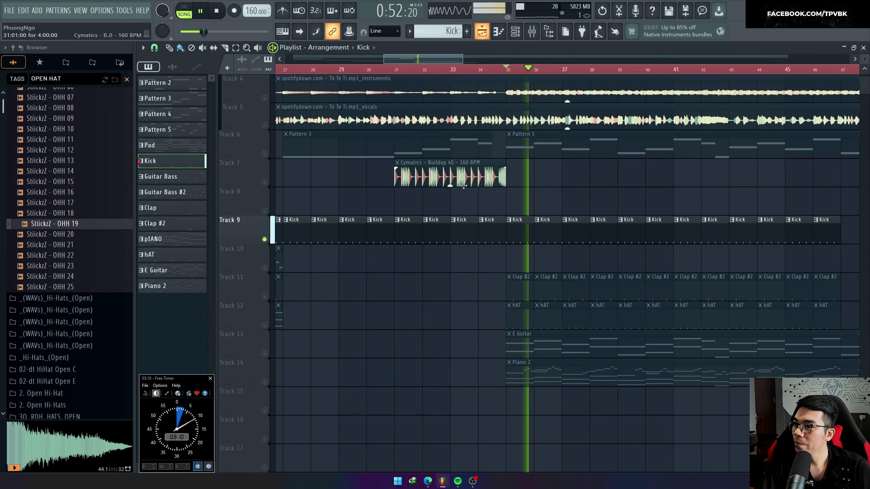
# Enable Track 6 with Pattern 5 alongside the soloed kick and play from bar 35
pyautogui.press('space')
pyautogui.click(264, 154)
pyautogui.press('space')
# In Pattern 5's Serum, route LFO 1 to the filter cutoff and both oscillators' detune, with the LFO rate at 1/8
pyautogui.doubleClick(534, 145)
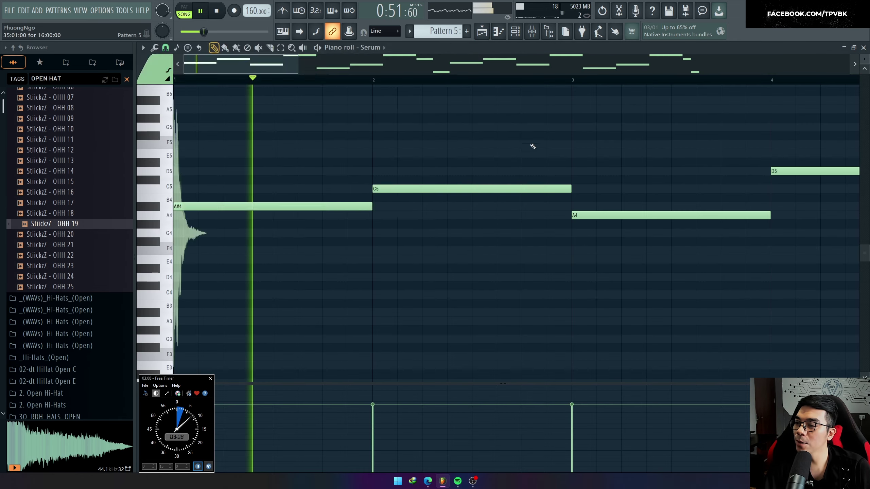
pyautogui.press('F6')
pyautogui.click(304, 92)
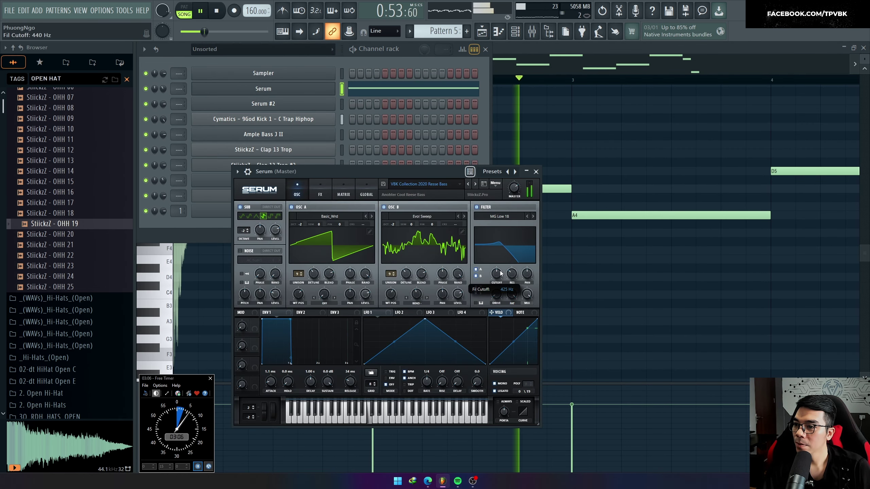
pyautogui.moveTo(377, 314); pyautogui.dragTo(499, 281)
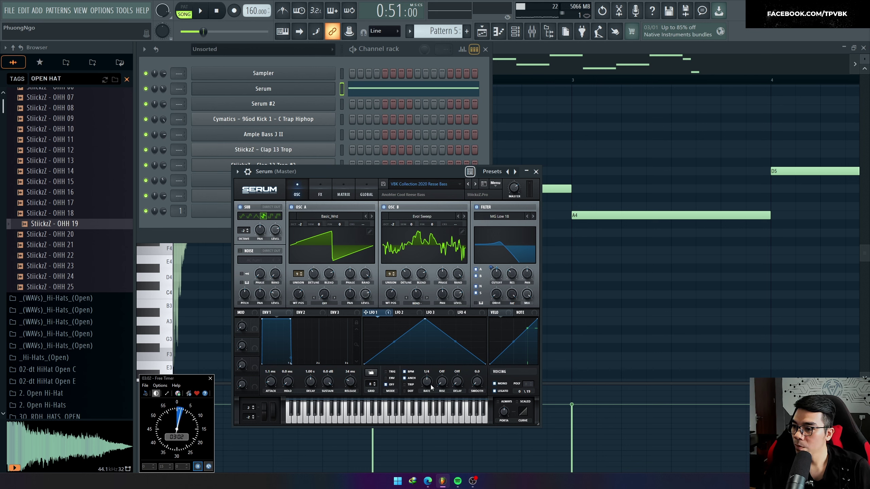
pyautogui.press('space')
pyautogui.moveTo(430, 383); pyautogui.dragTo(428, 382)
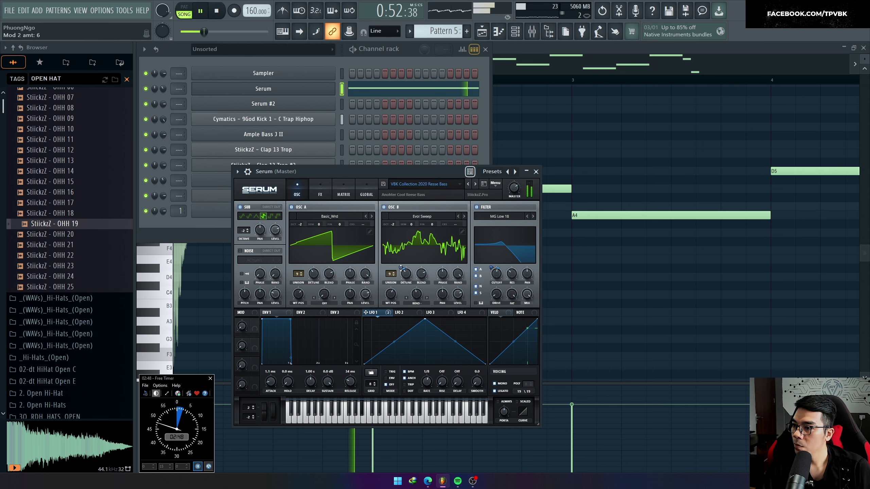
pyautogui.moveTo(315, 276); pyautogui.dragTo(305, 281)
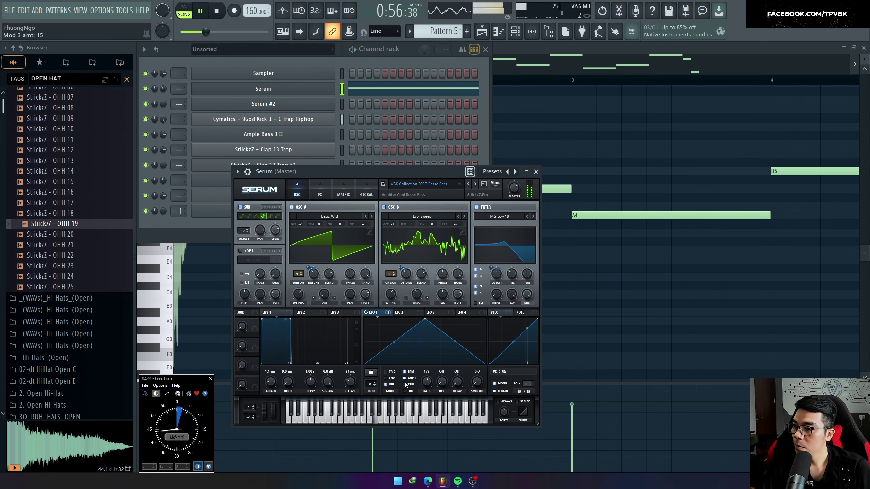
pyautogui.press('F5')
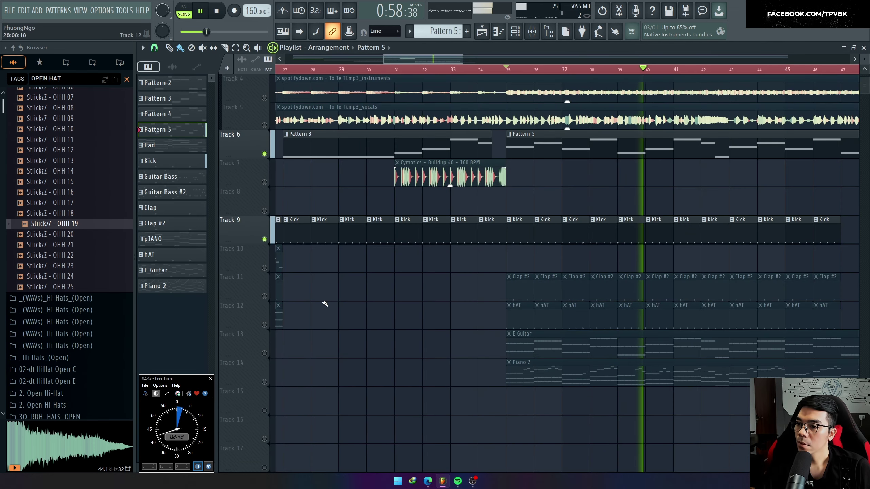
# Add Track 11's Clap #2 clips to the playback and check the clap pattern and its channel volume
pyautogui.press('space')
pyautogui.click(265, 297)
pyautogui.press('F6')
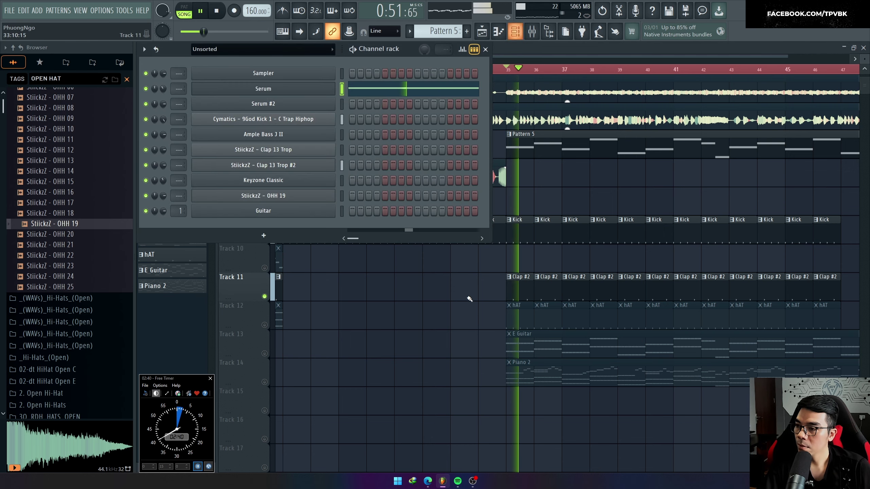
pyautogui.doubleClick(515, 291)
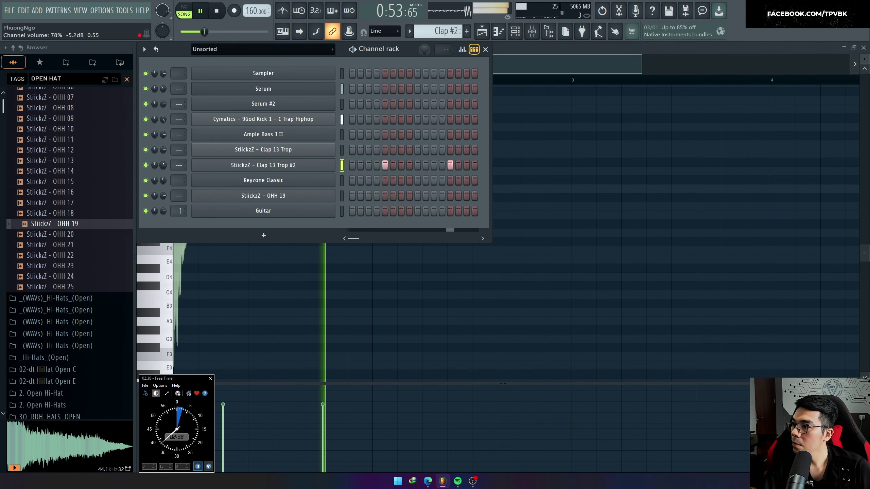
pyautogui.press('F5')
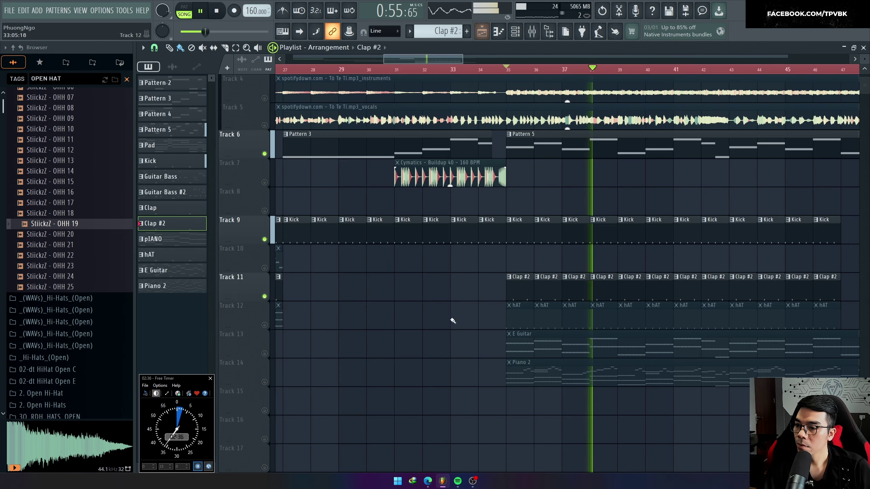
# Enable Track 12's hAT clips, play from bar 35, and lower the open hat's channel volume to 44%
pyautogui.press('space')
pyautogui.click(265, 325)
pyautogui.press('space')
pyautogui.press('F6')
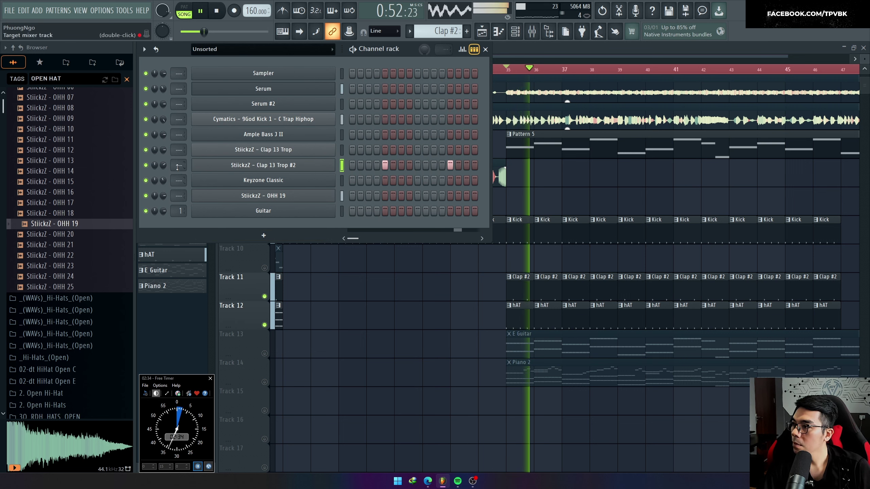
pyautogui.moveTo(164, 165); pyautogui.dragTo(163, 206)
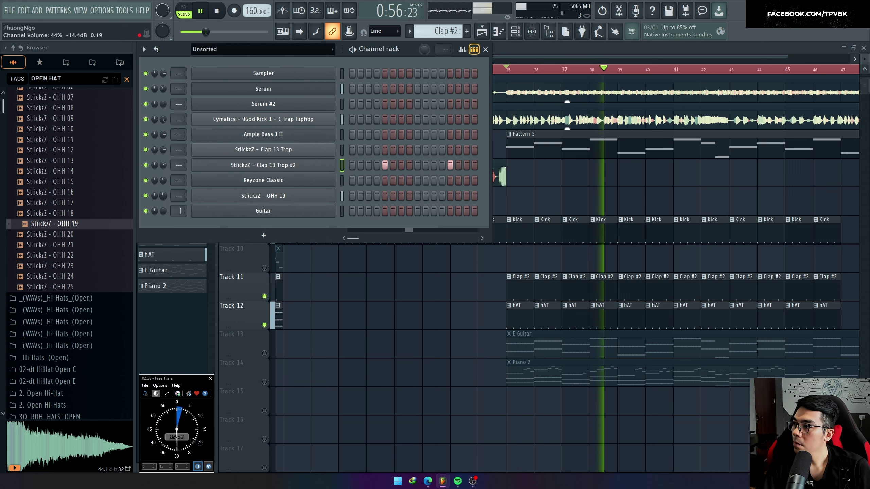
# Enable Track 13, play from bar 35 with the E Guitar pattern open, and adjust the open hat's channel volume
pyautogui.click(269, 358)
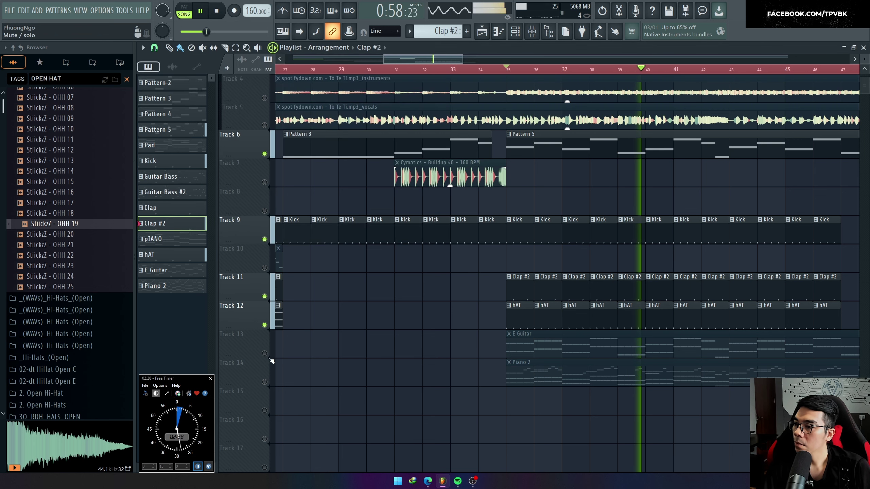
pyautogui.click(264, 353)
pyautogui.press('space')
pyautogui.press('space')
pyautogui.doubleClick(525, 338)
pyautogui.moveTo(164, 195); pyautogui.dragTo(163, 200)
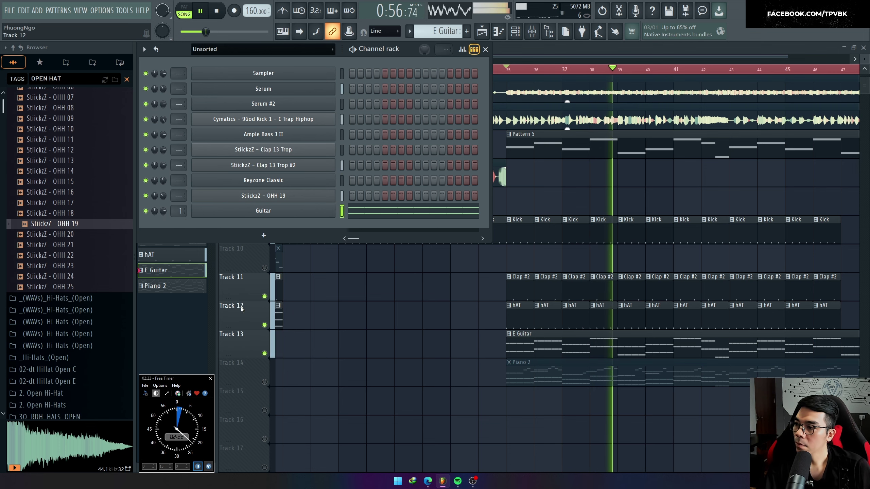
# Enable Track 14 with Piano 2 and restart playback from bar 35
pyautogui.click(265, 381)
pyautogui.press('space')
pyautogui.press('space')
# Transpose all of Piano 2's notes up one octave and raise their velocities
pyautogui.doubleClick(538, 383)
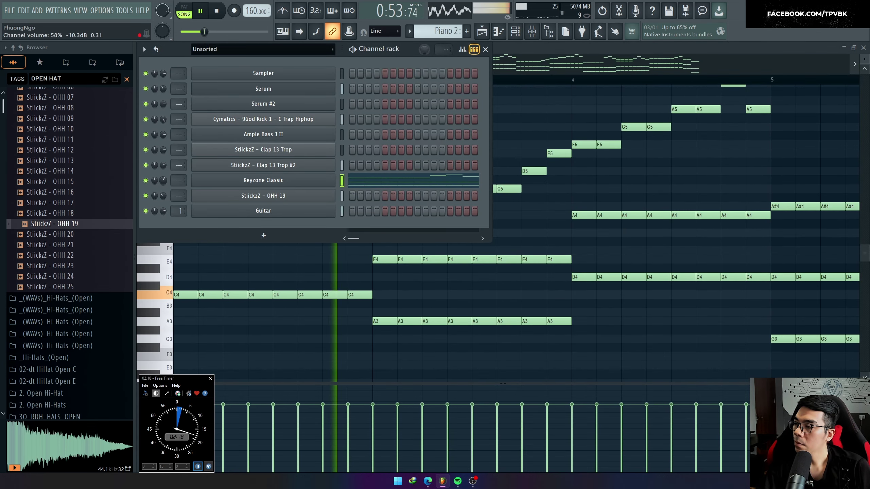
pyautogui.click(322, 314)
pyautogui.hotkey('ctrl', 'a')
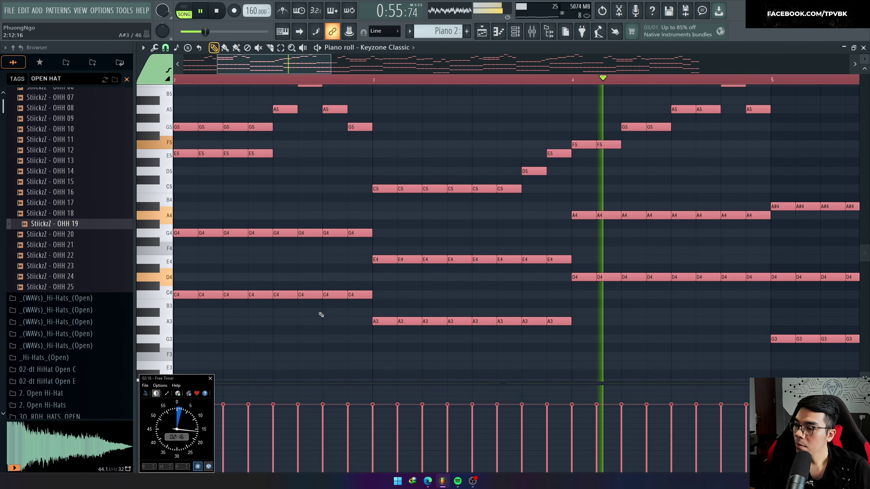
pyautogui.press('F5')
# Solo Track 4's original instruments stem, play it from bar 35, and compare it with Piano 2's notes
pyautogui.scroll(3, 308, 181)
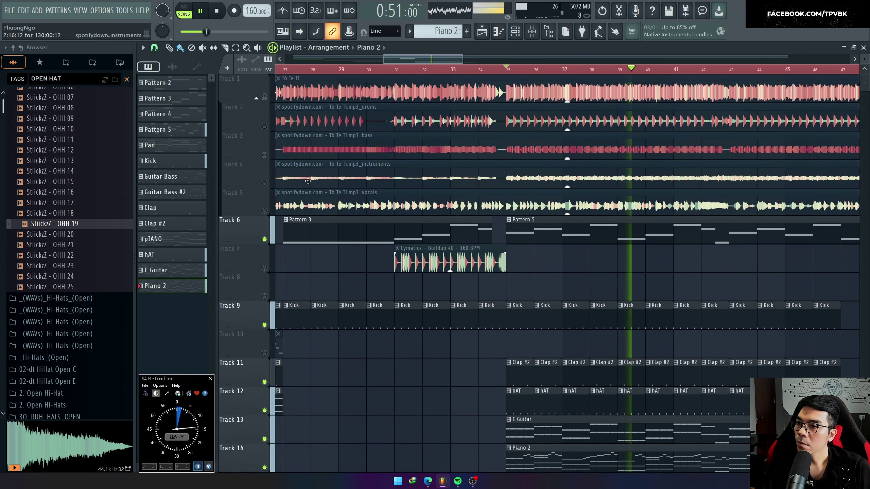
pyautogui.rightClick(260, 188)
pyautogui.press('Escape')
pyautogui.press('space')
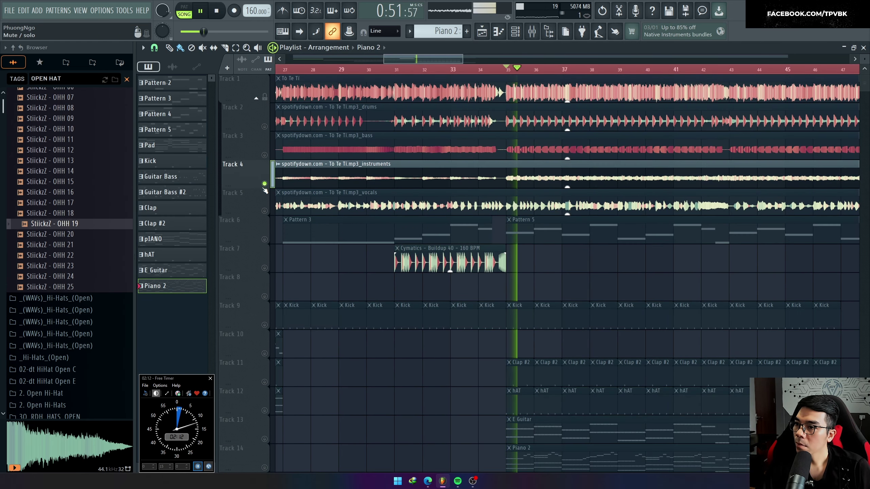
pyautogui.scroll(-4, 292, 331)
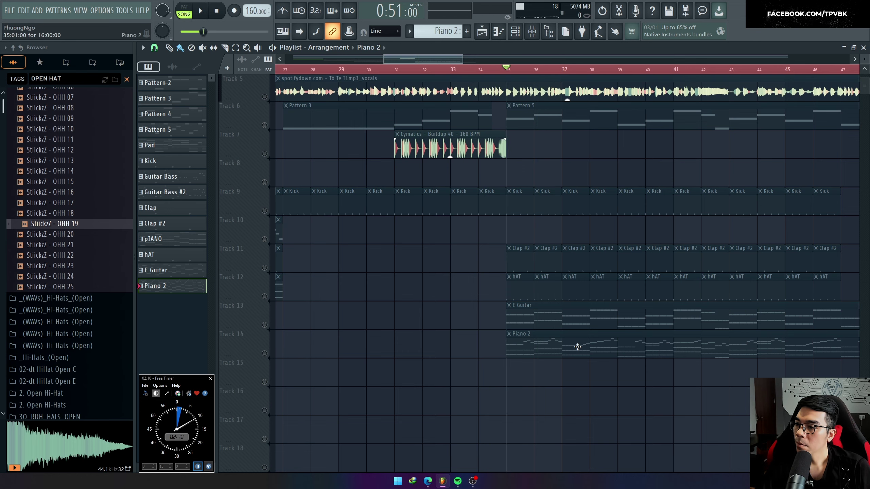
pyautogui.doubleClick(577, 348)
pyautogui.scroll(1, 236, 189)
pyautogui.press('space')
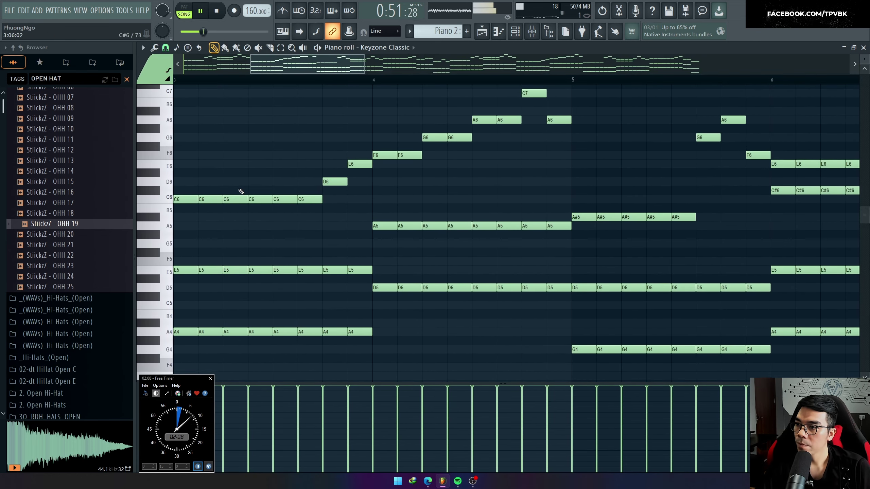
# Re-enable Tracks 6 to 14 alongside the instruments stem on Track 4
pyautogui.press('Escape')
pyautogui.press('space')
pyautogui.moveTo(264, 355); pyautogui.dragTo(266, 219)
pyautogui.press('space')
pyautogui.click(265, 211)
pyautogui.scroll(2, 266, 210)
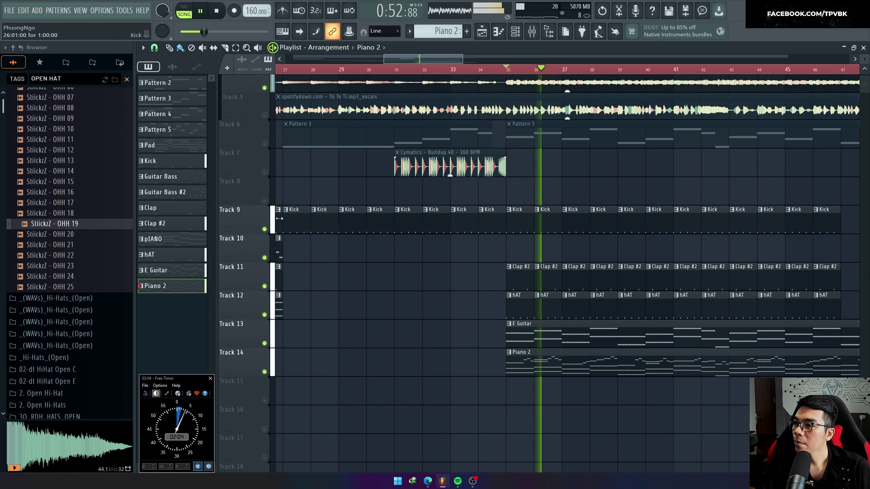
pyautogui.click(265, 239)
pyautogui.click(265, 211)
pyautogui.click(265, 182)
pyautogui.press('space')
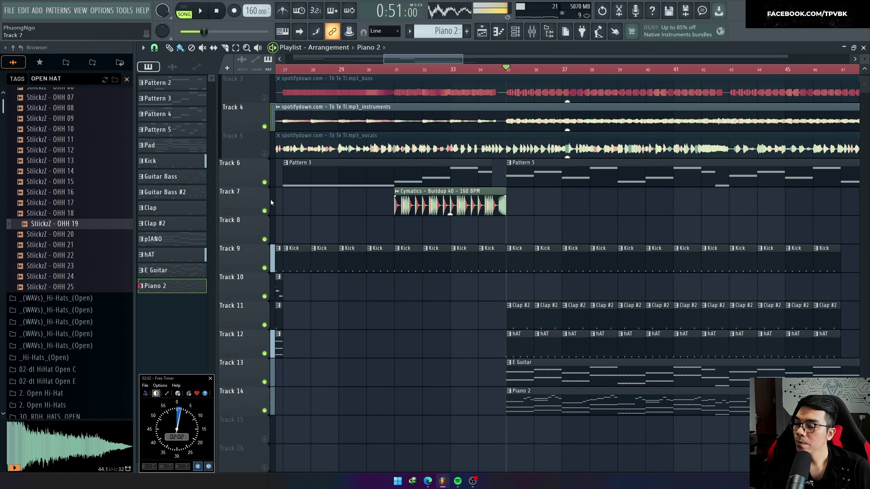
# Play the arrangement from bar 35 and lower the Serum channel volume for Pattern 5 to about 74%
pyautogui.press('space')
pyautogui.scroll(-2, 375, 246)
pyautogui.doubleClick(488, 178)
pyautogui.press('F6')
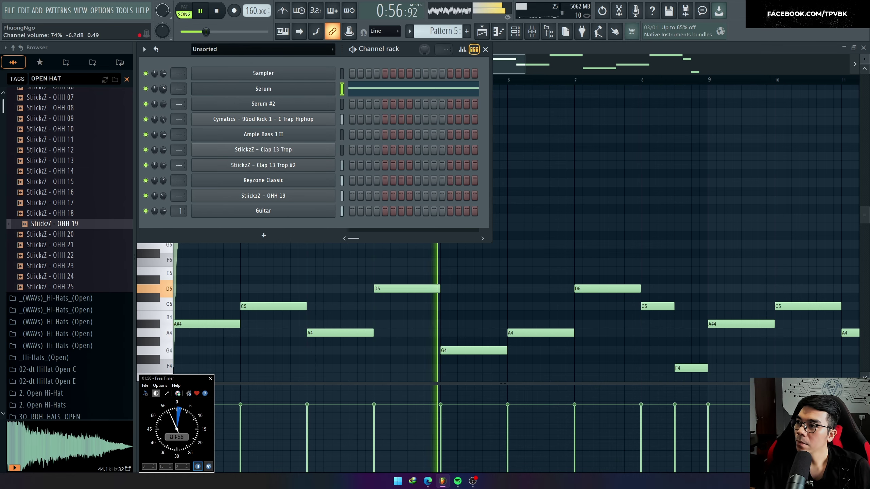
pyautogui.press('F5')
# Review the whole arrangement, then play the Kick and Guitar Bass section from bar 11
pyautogui.scroll(-2, 414, 208)
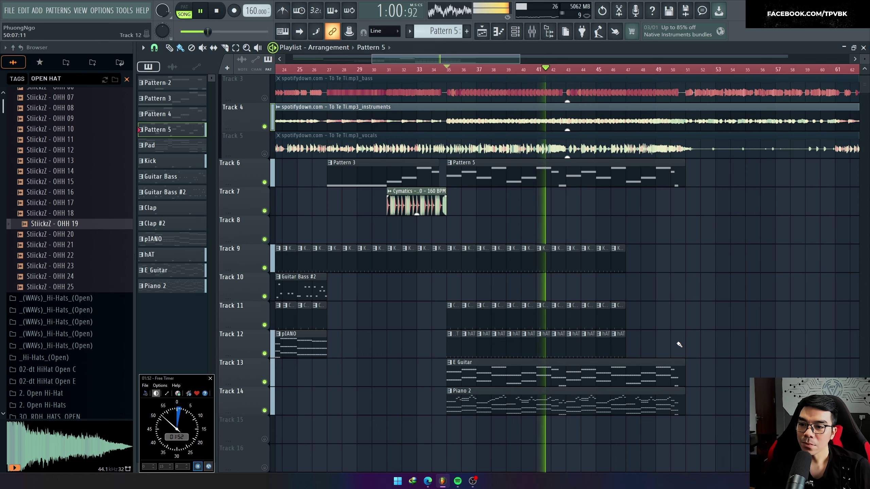
pyautogui.scroll(-2, 651, 350)
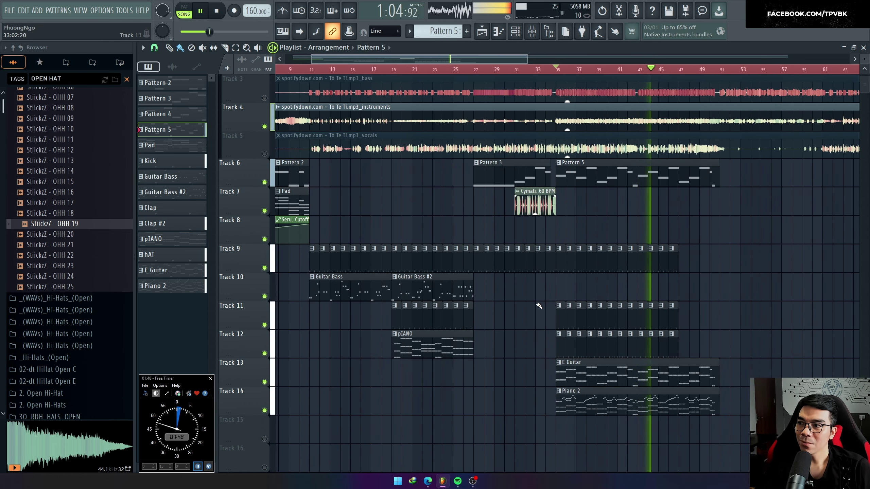
pyautogui.press('space')
pyautogui.press('space')
pyautogui.scroll(4, 481, 356)
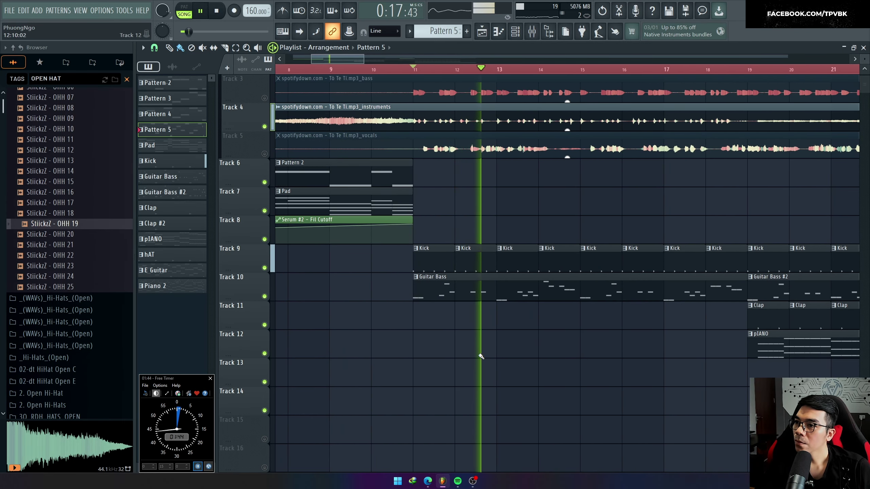
pyautogui.scroll(-1, 479, 364)
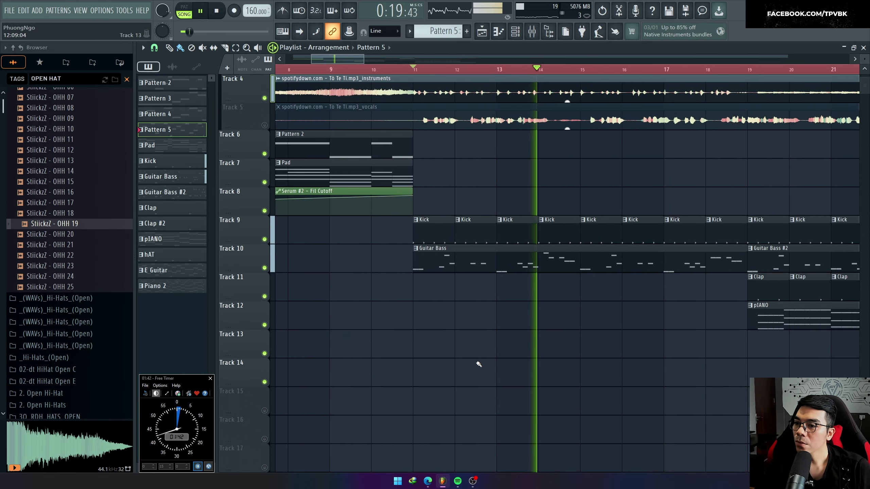
# Create a new pattern named Chord and place it on Track 13 at bar 11
pyautogui.press('F4')
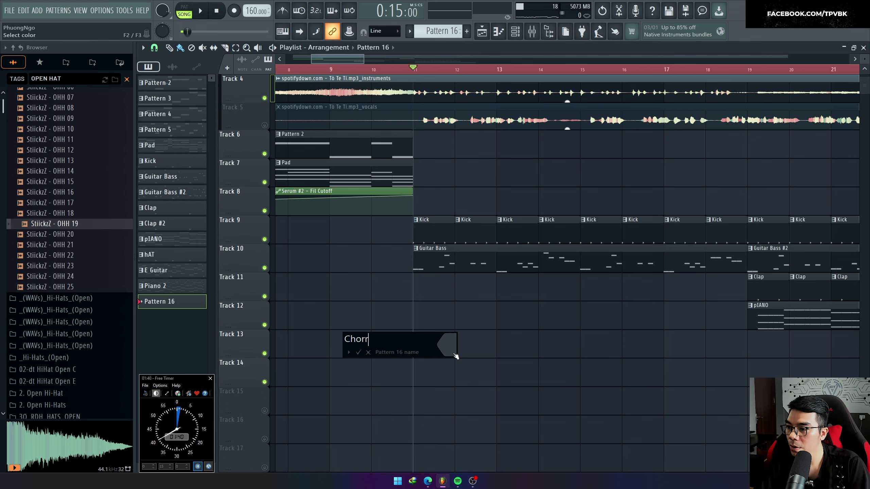
pyautogui.write('Chorr')
pyautogui.press('BackSpace')
pyautogui.write('d')
pyautogui.press('Return')
pyautogui.press('space')
pyautogui.scroll(2, 431, 333)
pyautogui.click(432, 340)
pyautogui.press('space')
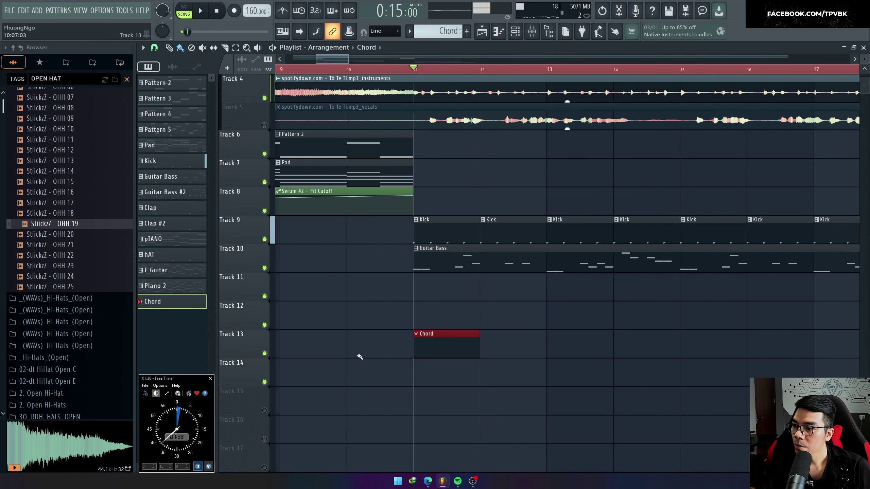
# Add a new Serum instrument channel for the Chord pattern
pyautogui.press('F6')
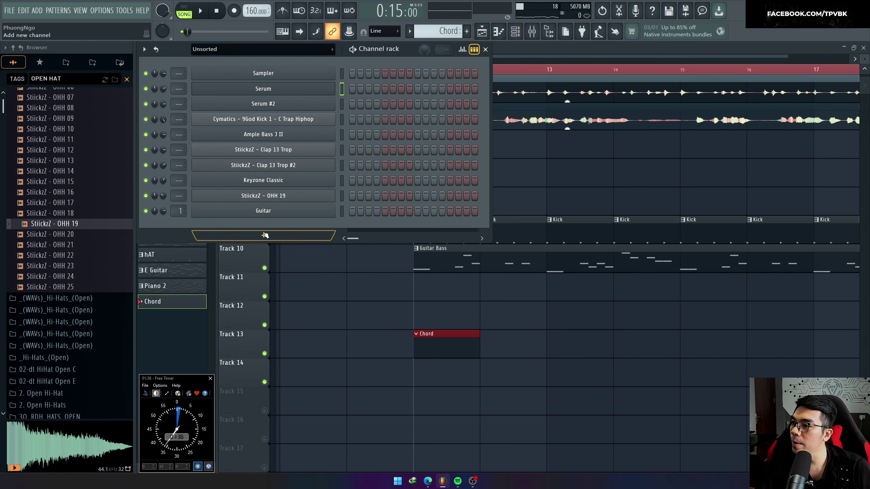
pyautogui.click(240, 236)
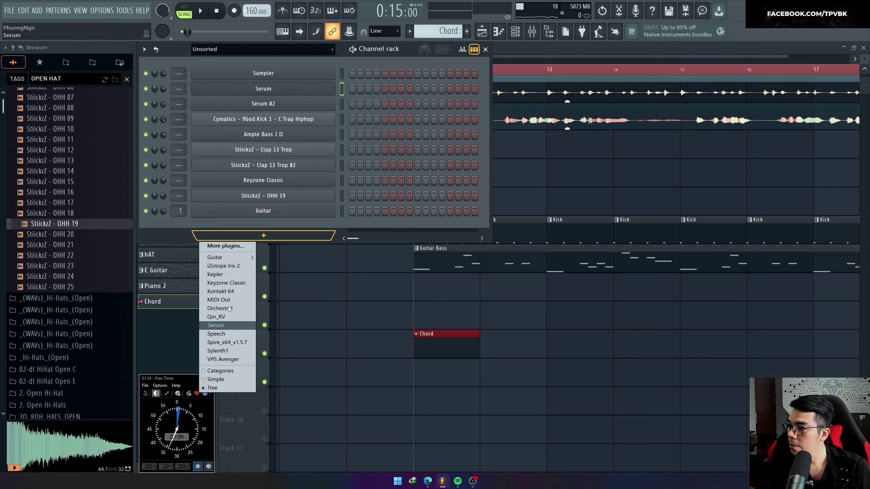
pyautogui.click(219, 325)
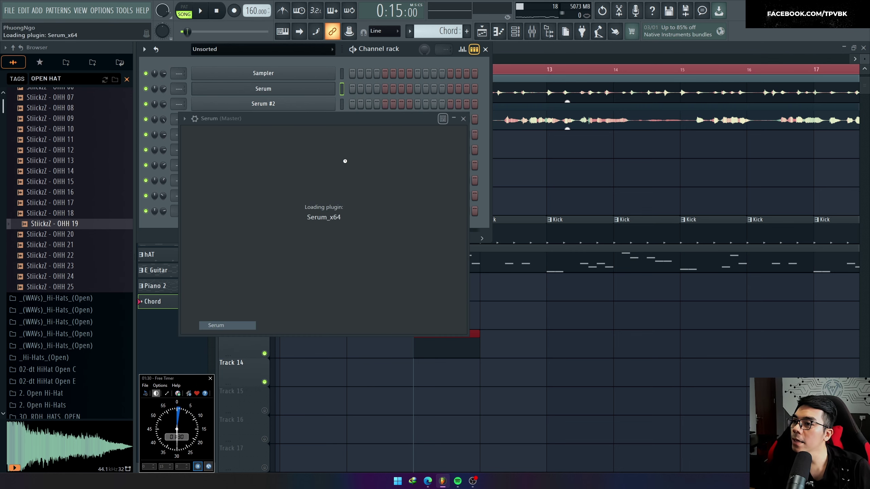
# Load a Filter Chord preset from the Chord category of the Basic EDM 2021 bank in the new Serum
pyautogui.click(363, 130)
pyautogui.moveTo(367, 171)
pyautogui.moveTo(442, 184)
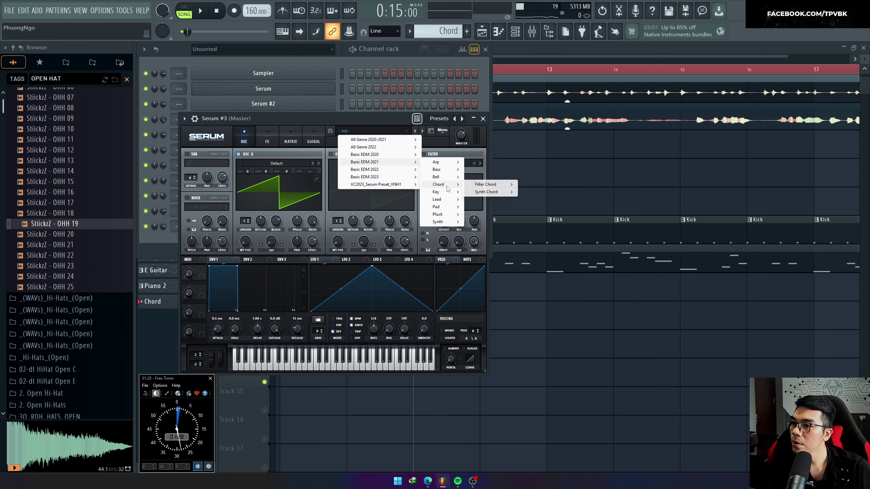
pyautogui.moveTo(491, 187)
pyautogui.click(585, 198)
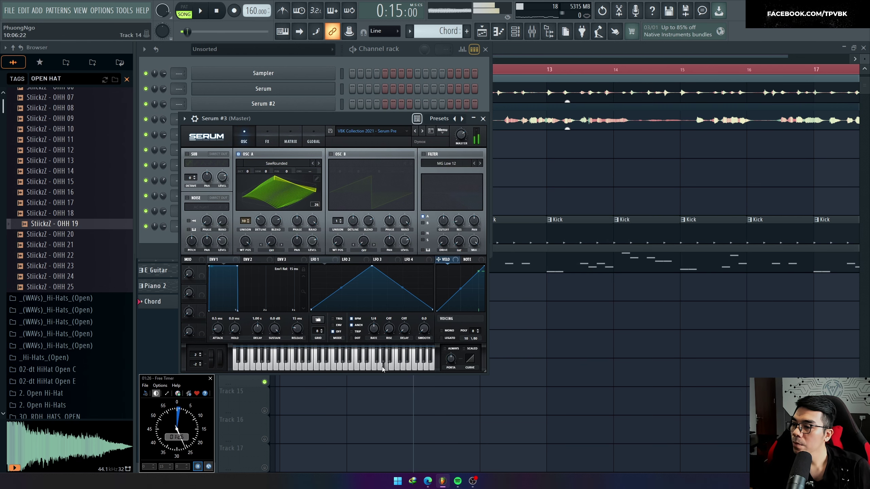
# Audition the neighbouring filter chord presets and keep the one using the sub oscillator, both main oscillators and the MG Low 12 filter
pyautogui.click(422, 130)
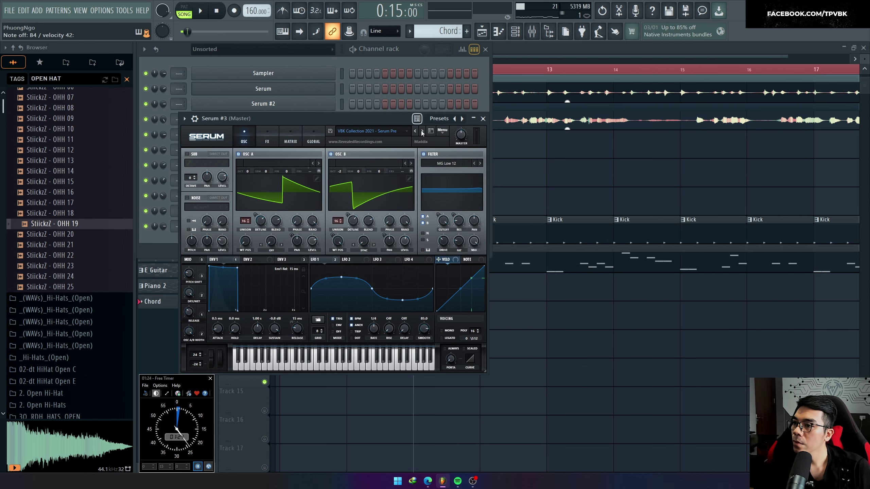
pyautogui.click(423, 131)
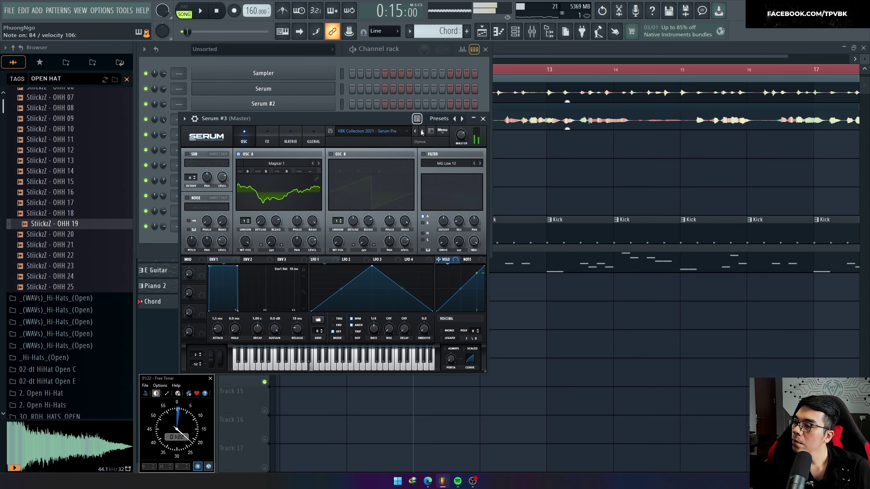
pyautogui.click(422, 131)
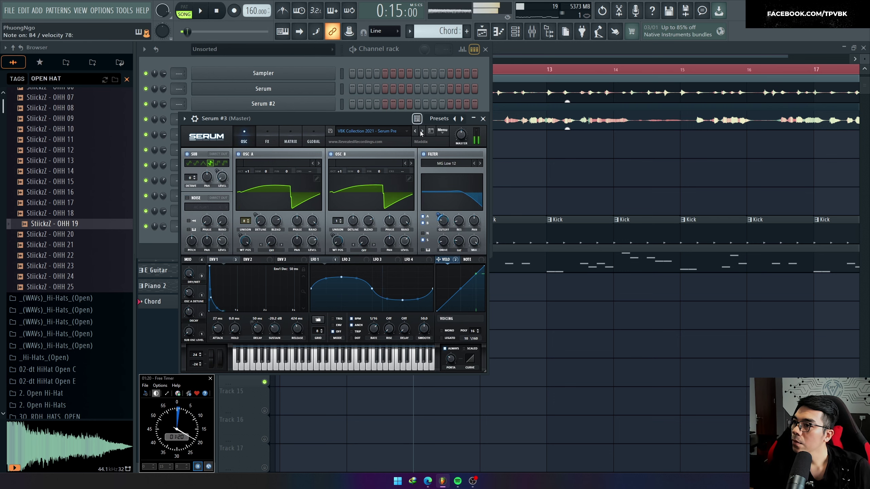
pyautogui.click(415, 132)
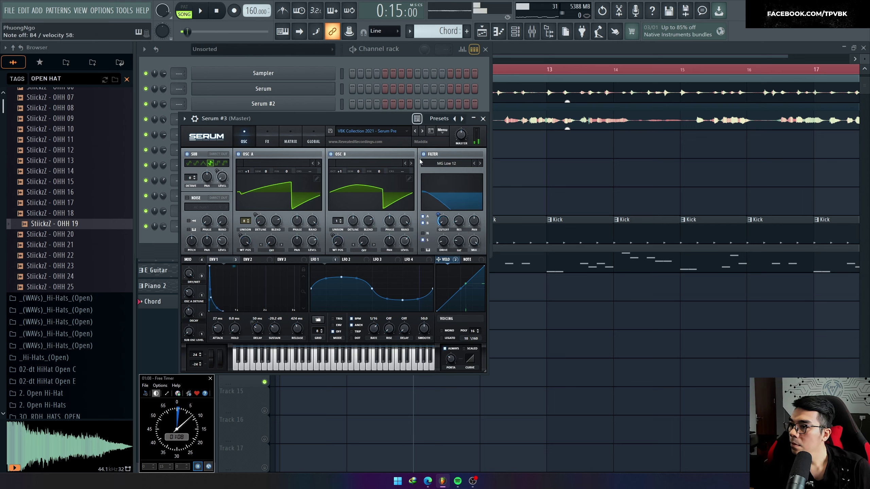
# Examine the preset's effects and its filter cutoff modulation, and close the Serum window
pyautogui.click(259, 133)
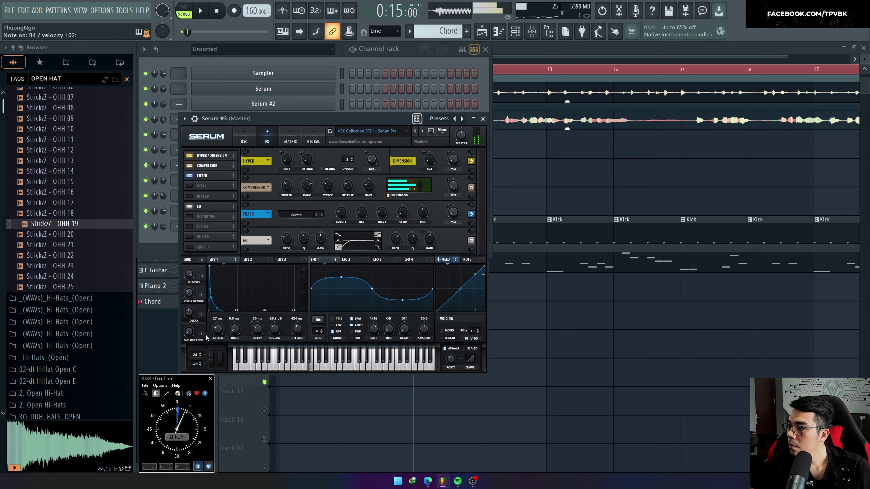
pyautogui.click(245, 139)
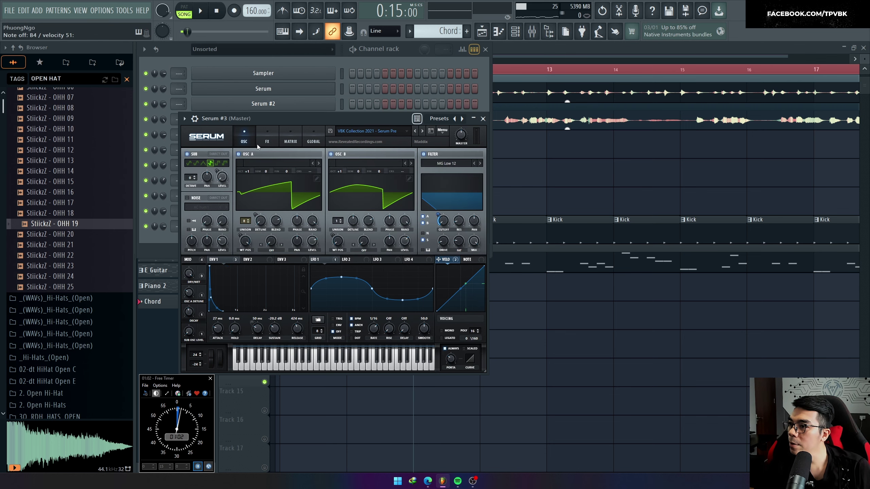
pyautogui.rightClick(443, 224)
pyautogui.moveTo(497, 260)
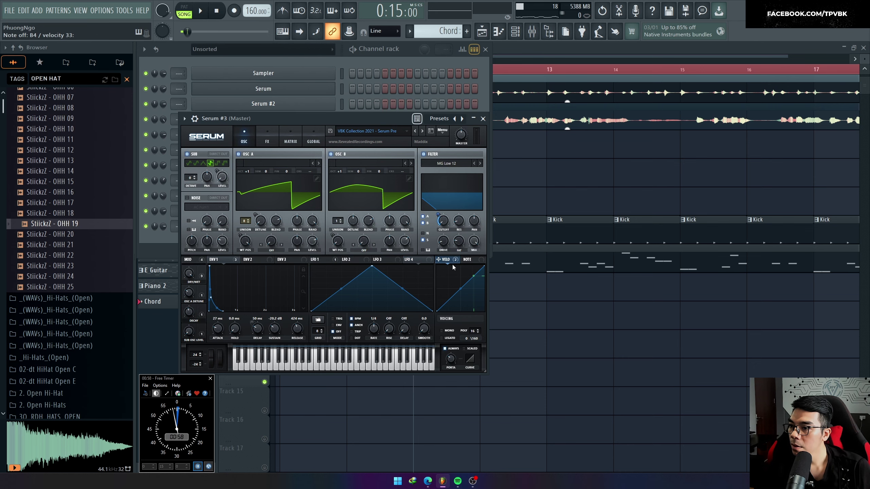
pyautogui.rightClick(511, 307)
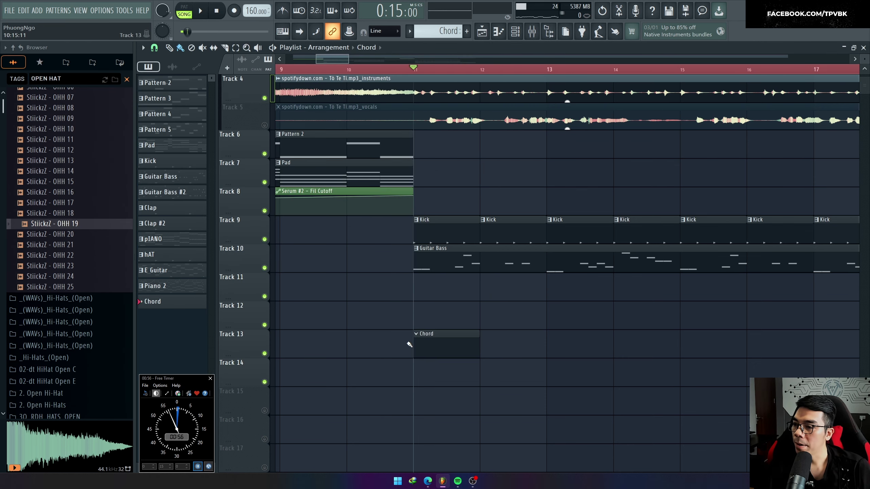
# Open the Serum #3 piano roll for the Chord pattern and place an A5 note at the start of bar 1
pyautogui.doubleClick(442, 346)
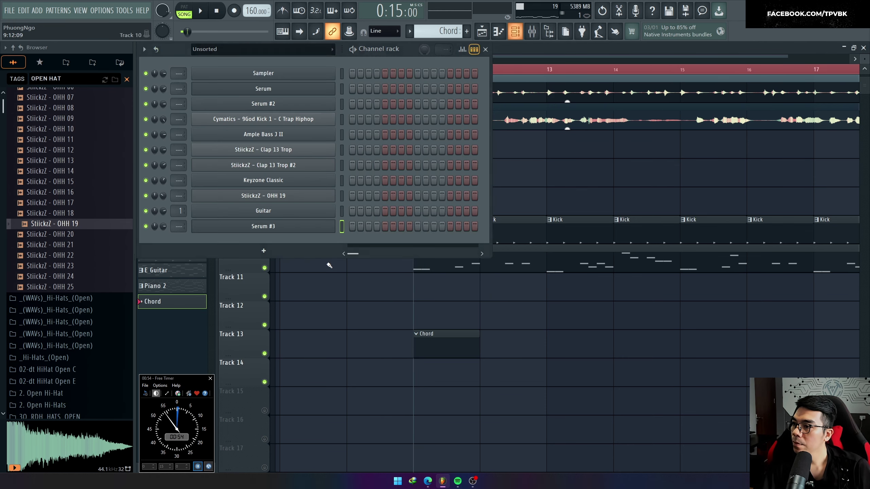
pyautogui.rightClick(335, 229)
pyautogui.click(353, 224)
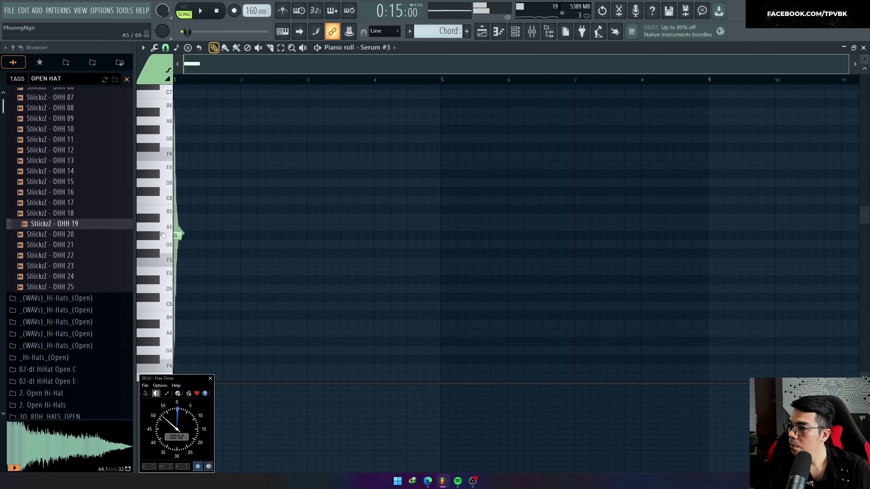
pyautogui.click(178, 237)
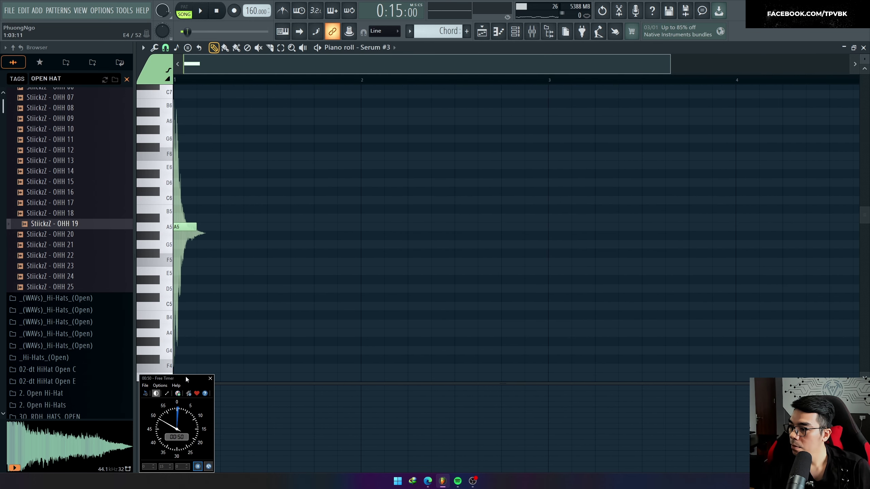
pyautogui.moveTo(186, 378); pyautogui.dragTo(72, 383)
# Test pitches against the song for the note following A5, replacing A#5 with G5
pyautogui.press('space')
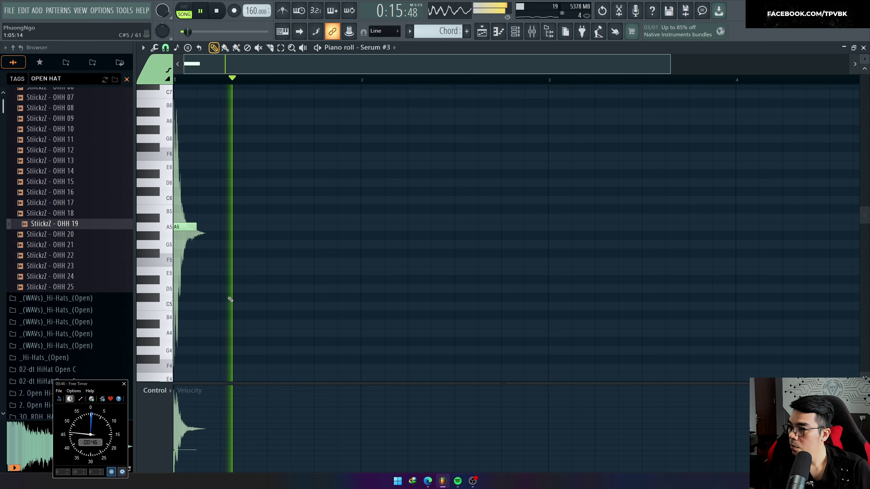
pyautogui.click(232, 210)
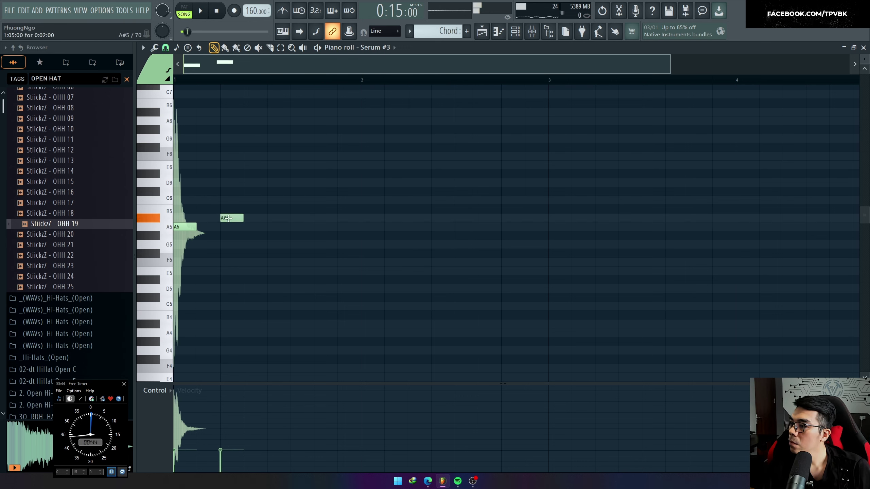
pyautogui.rightClick(230, 242)
pyautogui.press('space')
pyautogui.press('space')
pyautogui.click(223, 245)
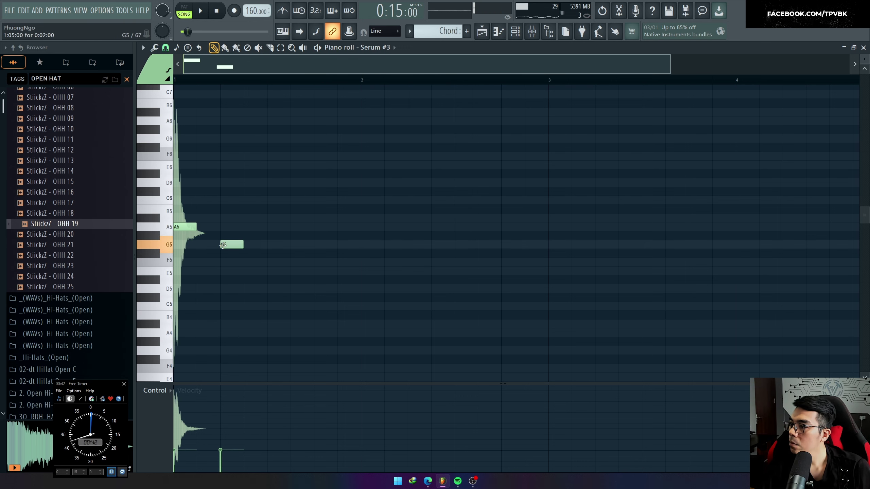
pyautogui.press('space')
pyautogui.press('space')
# Try E6 and higher pitches for the third note of the chord melody
pyautogui.click(233, 201)
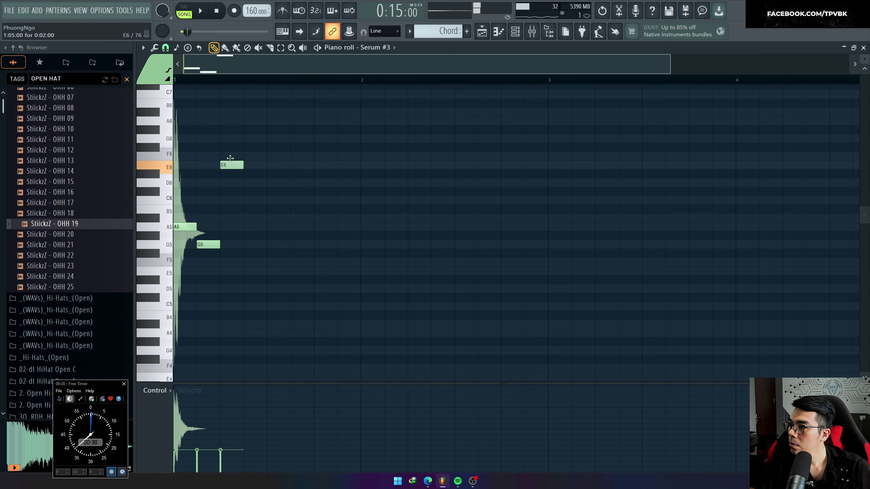
pyautogui.moveTo(230, 158); pyautogui.dragTo(230, 149)
pyautogui.press('space')
pyautogui.press('space')
pyautogui.click(272, 155)
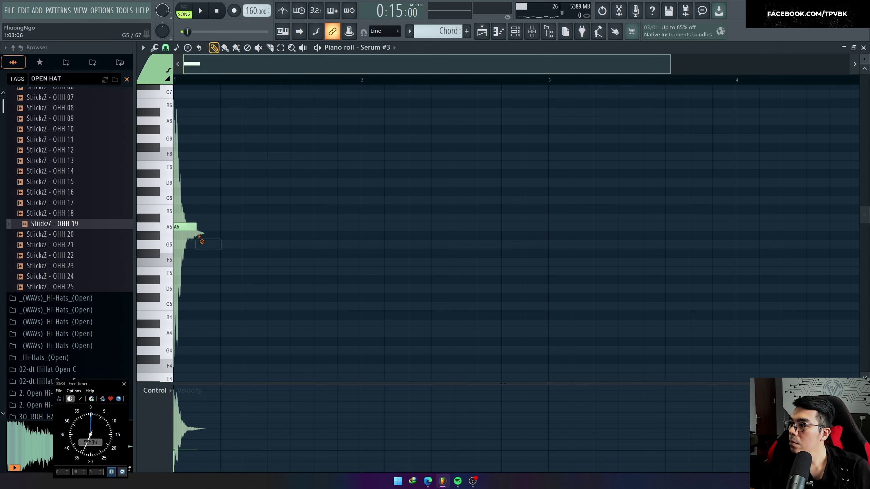
# Complete the bar 1 melody after A5 with G5, C6, A5, A#5, A5 and G5, and play it against the song
pyautogui.press('space')
pyautogui.press('space')
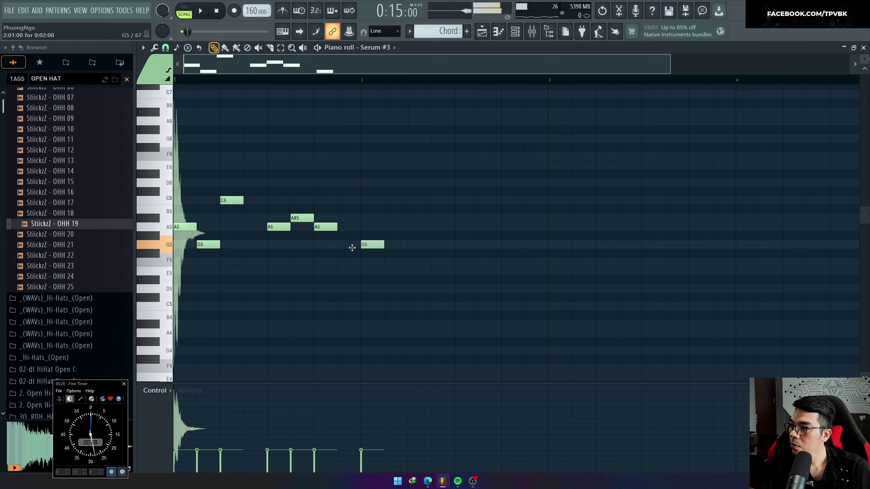
pyautogui.press('space')
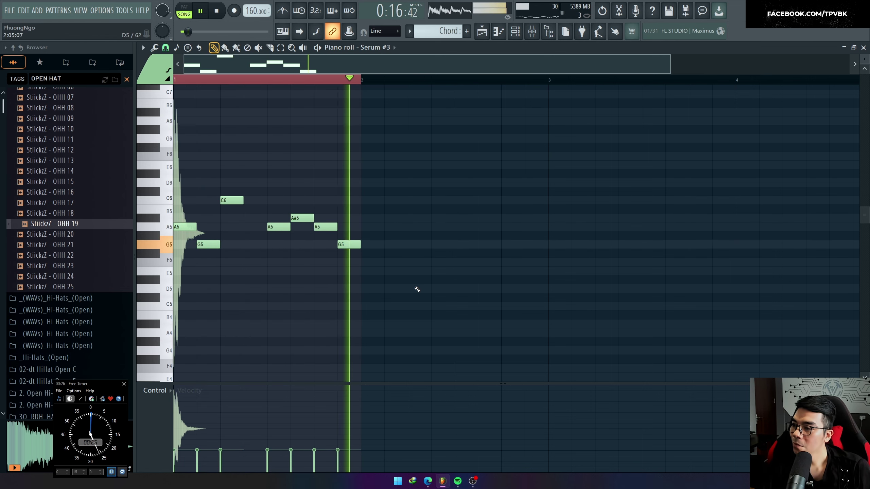
pyautogui.press('space')
pyautogui.press('space')
# Fill bar 2 of the melody with the notes A5, C6, A5, C6 and A5, and play it back
pyautogui.rightClick(395, 249)
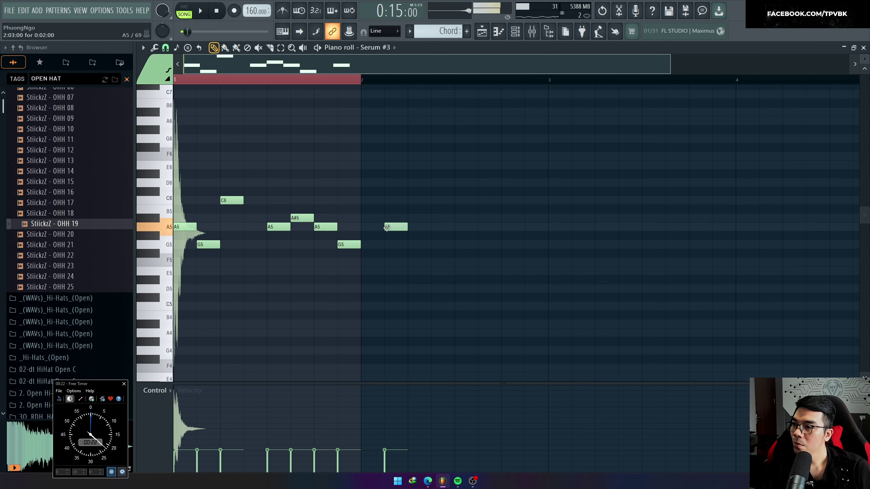
pyautogui.click(418, 201)
pyautogui.press('space')
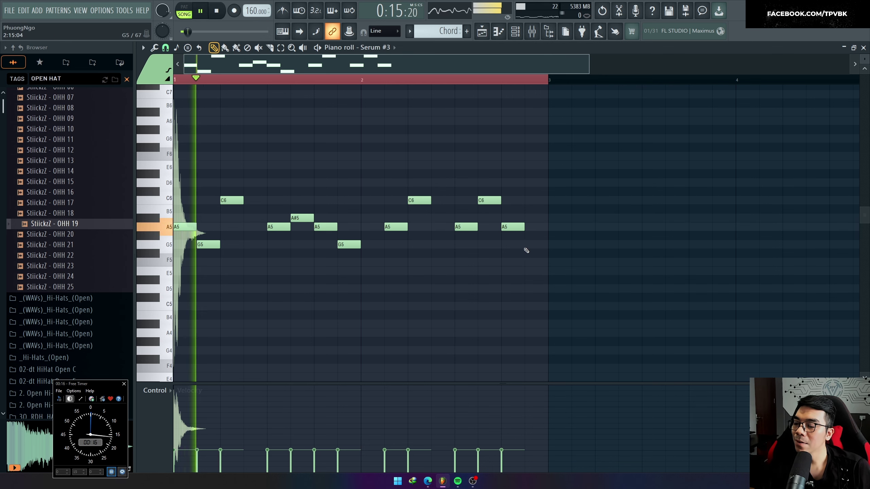
# Duplicate the two-bar melody into bars 3 and 4 and clear the selection
pyautogui.hotkey('ctrl', 'a')
pyautogui.hotkey('ctrl', 'b')
pyautogui.scroll(-2, 467, 264)
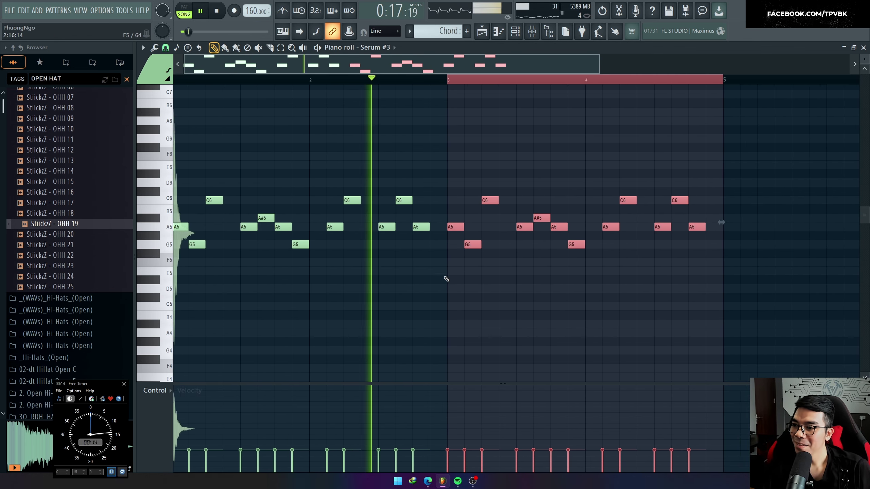
pyautogui.hotkey('ctrl', 'd')
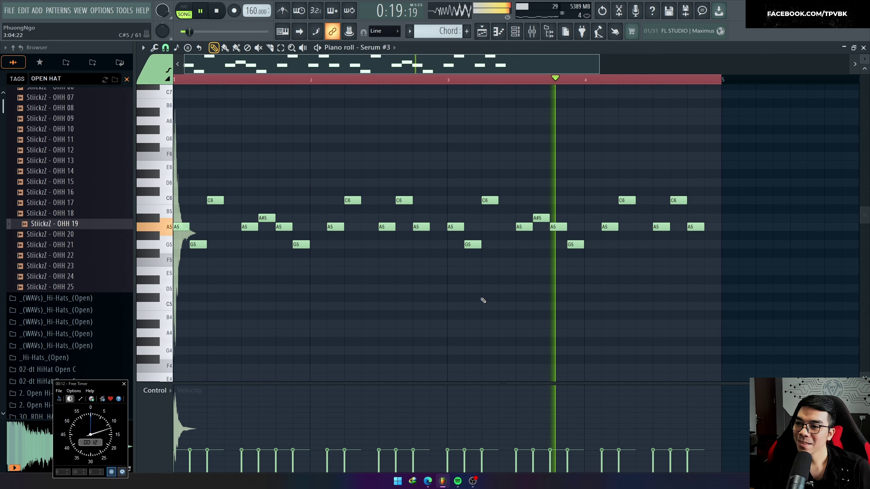
# Lower the G5 note at the end of bar 3 to F5 and play the melody from bar 3
pyautogui.press('space')
pyautogui.moveTo(577, 244); pyautogui.dragTo(577, 263)
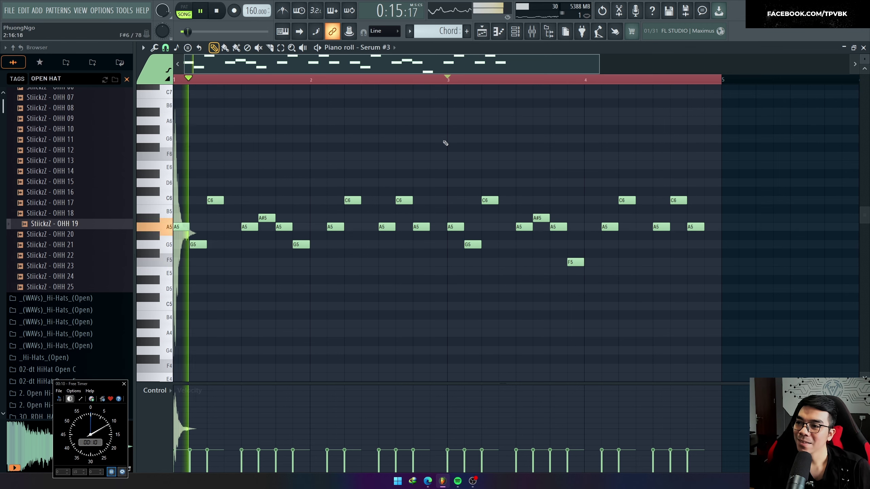
pyautogui.click(448, 81)
pyautogui.hotkey('ctrl', 'a')
pyautogui.hotkey('ctrl', 'd')
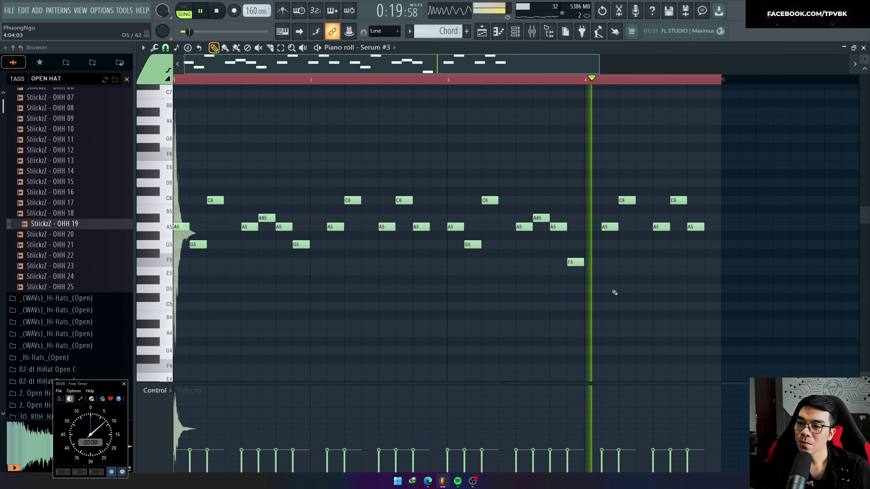
pyautogui.press('space')
# Replace the last three notes of bar 4 with G5, F5 and G5 while checking them against the song
pyautogui.moveTo(600, 267); pyautogui.dragTo(719, 169)
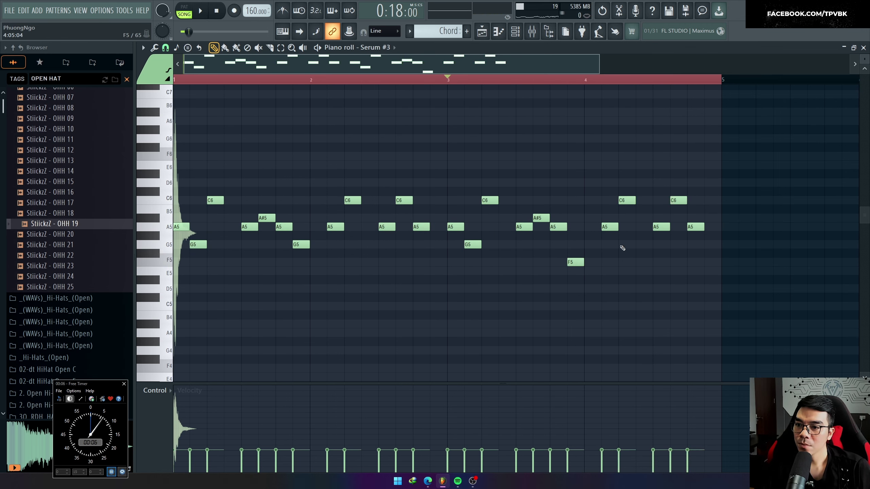
pyautogui.press('space')
pyautogui.hotkey('ctrl', 'a')
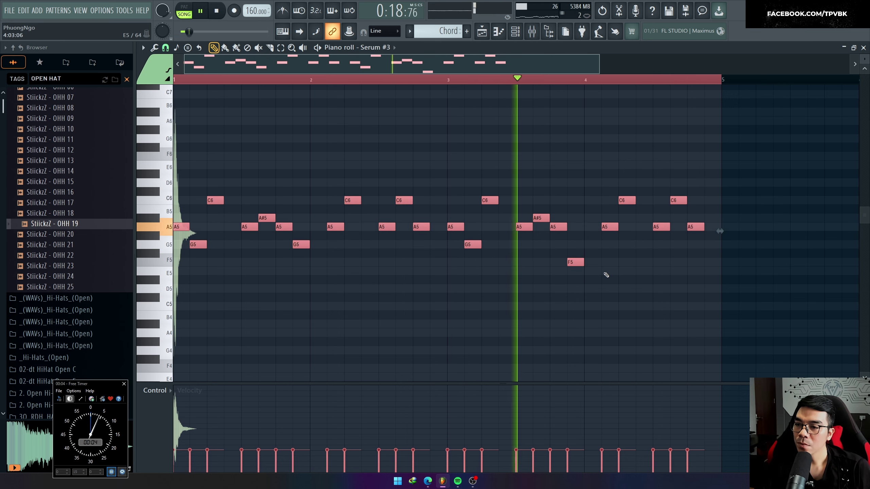
pyautogui.hotkey('ctrl', 'd')
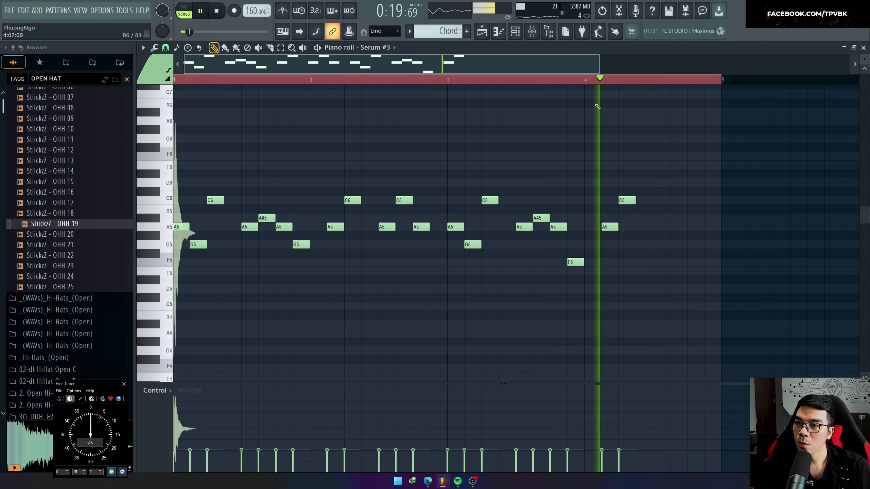
pyautogui.click(655, 227)
pyautogui.press('space')
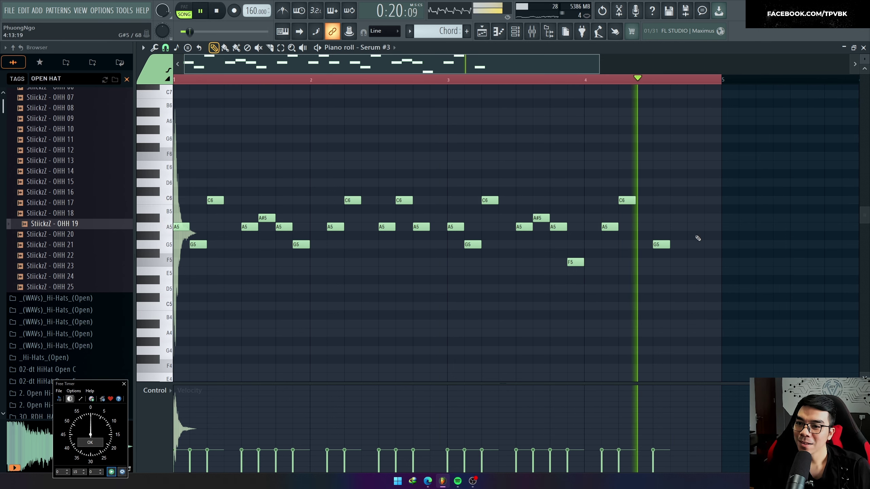
pyautogui.press('space')
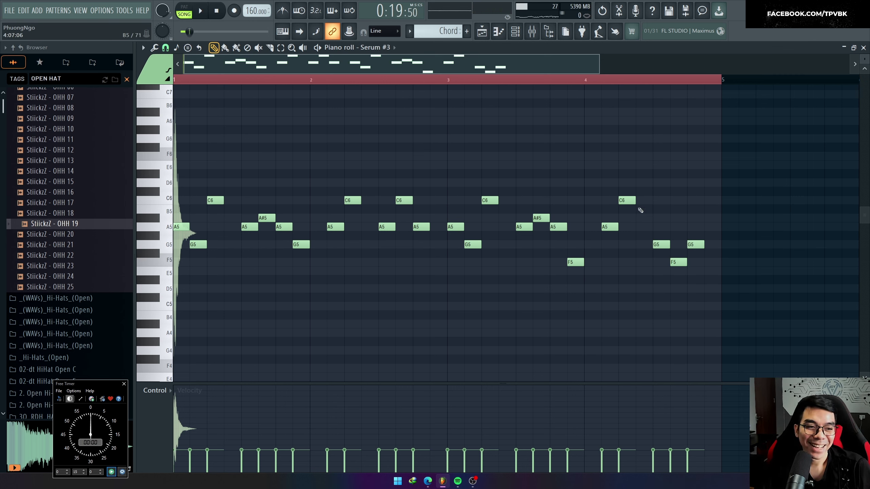
pyautogui.press('space')
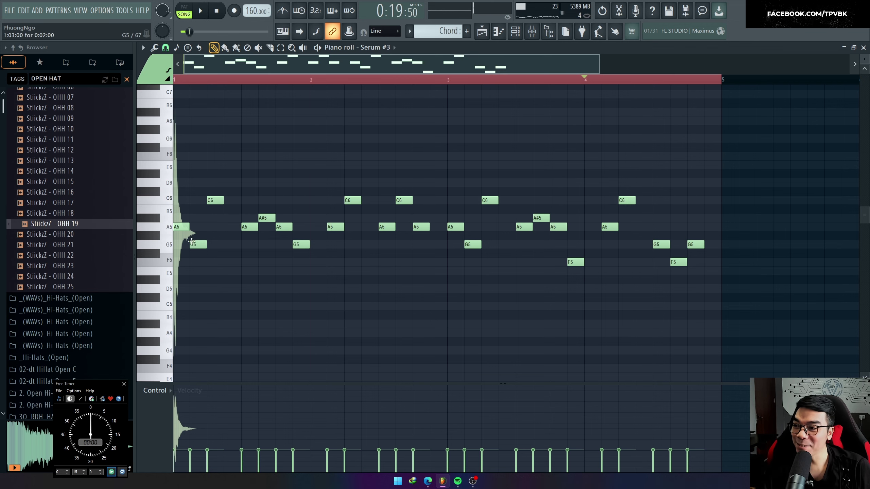
# Duplicate the whole melody a third higher within the scale, starting on C6 above A5, and play the harmony
pyautogui.hotkey('ctrl', 'a')
pyautogui.moveTo(177, 215); pyautogui.dragTo(178, 178)
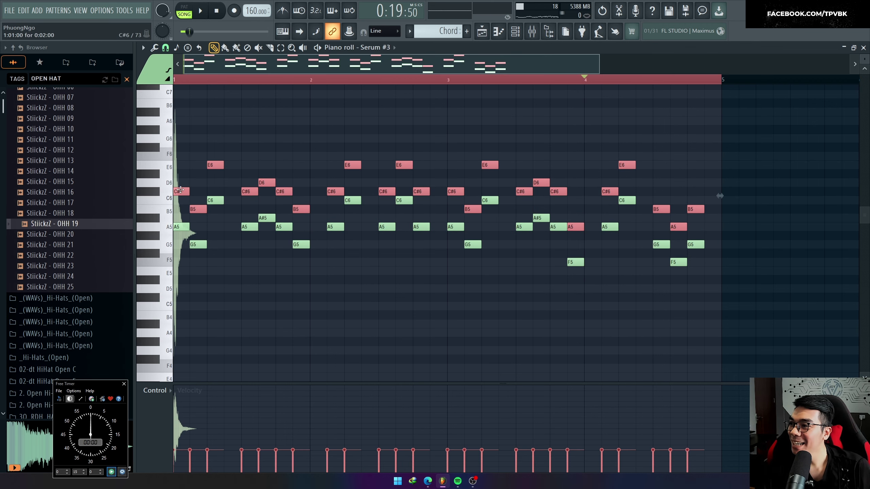
pyautogui.hotkey('ctrl', 'z')
pyautogui.moveTo(181, 227); pyautogui.dragTo(184, 193)
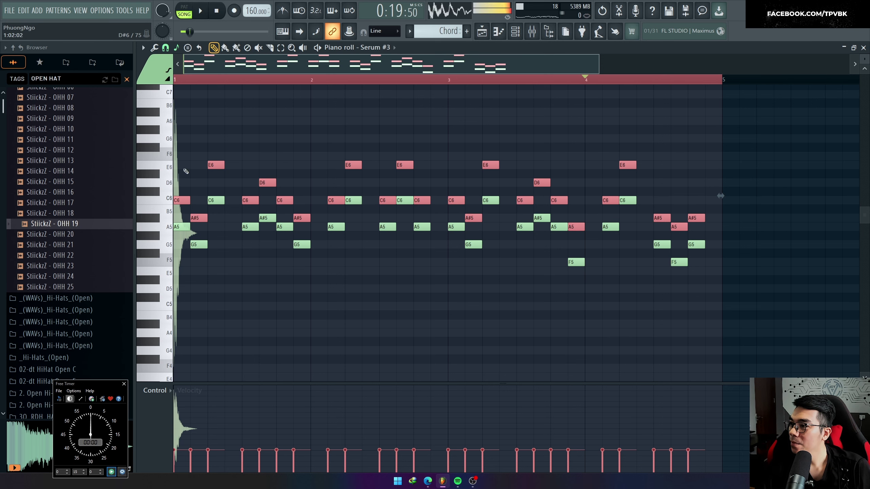
pyautogui.press('space')
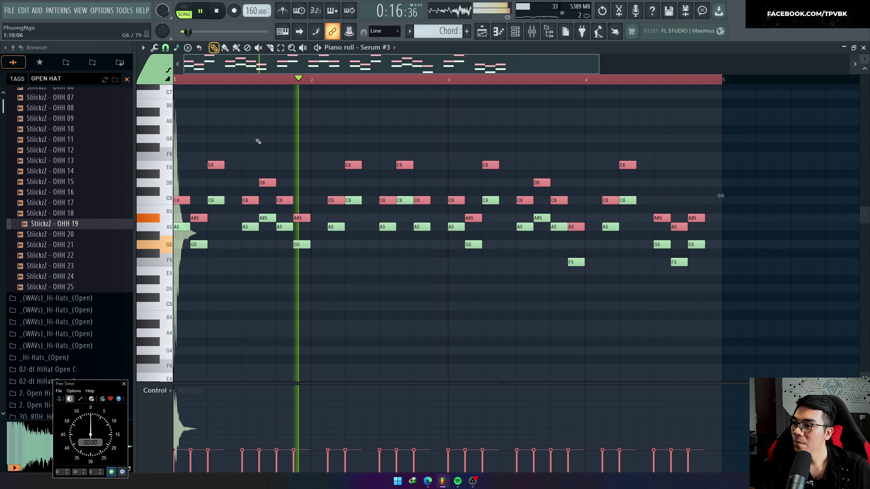
# Clear the note selection, raise bar 1's E6 note to F6 and its final A#5 to C6 while playing the harmony
pyautogui.hotkey('ctrl', 'a')
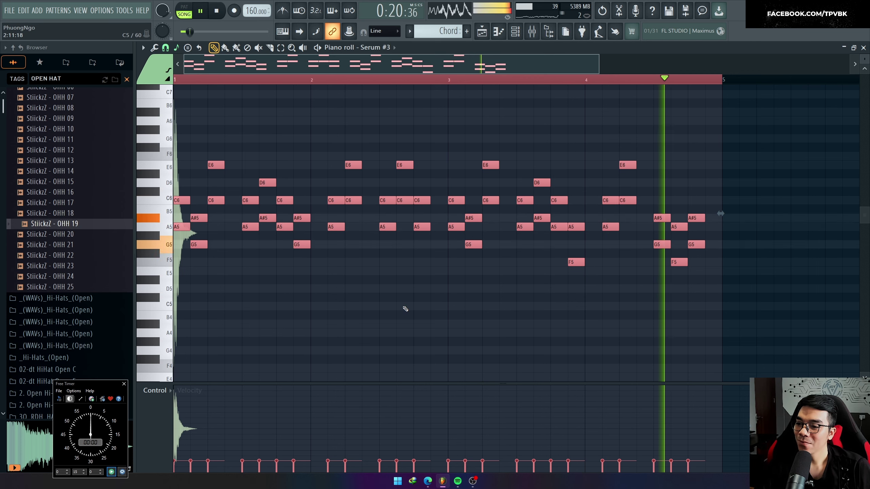
pyautogui.hotkey('ctrl', 'd')
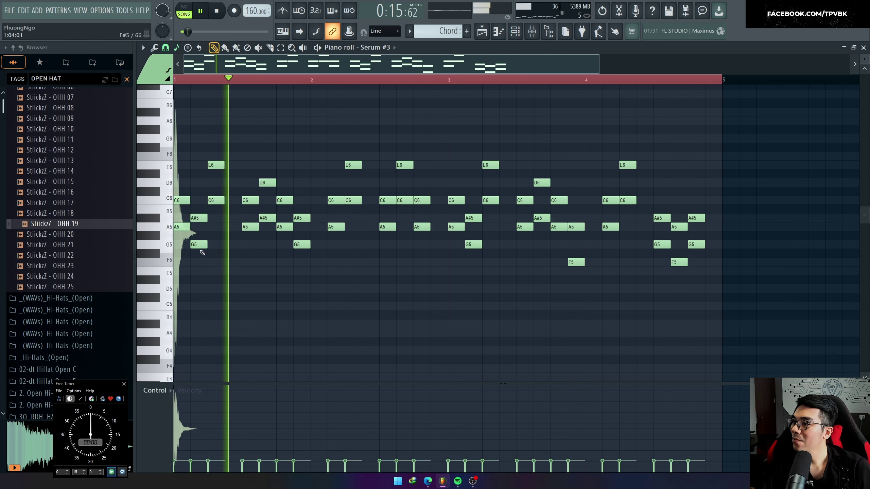
pyautogui.press('space')
pyautogui.press('space')
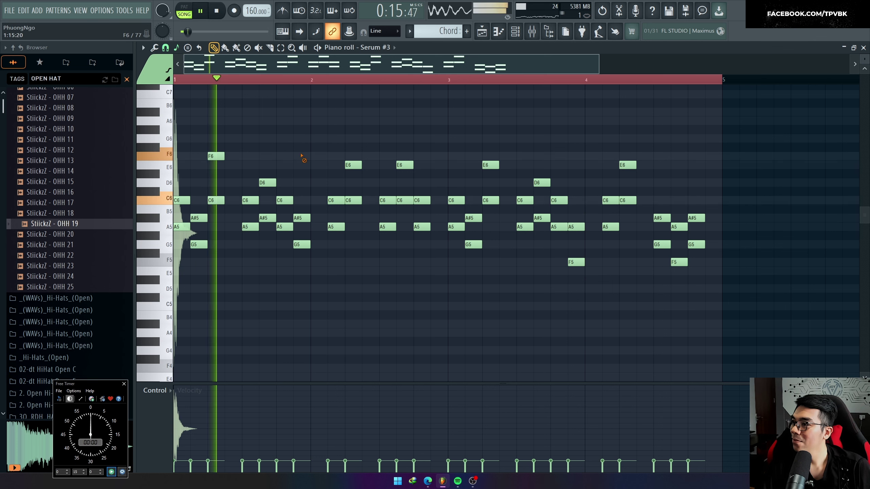
pyautogui.press('space')
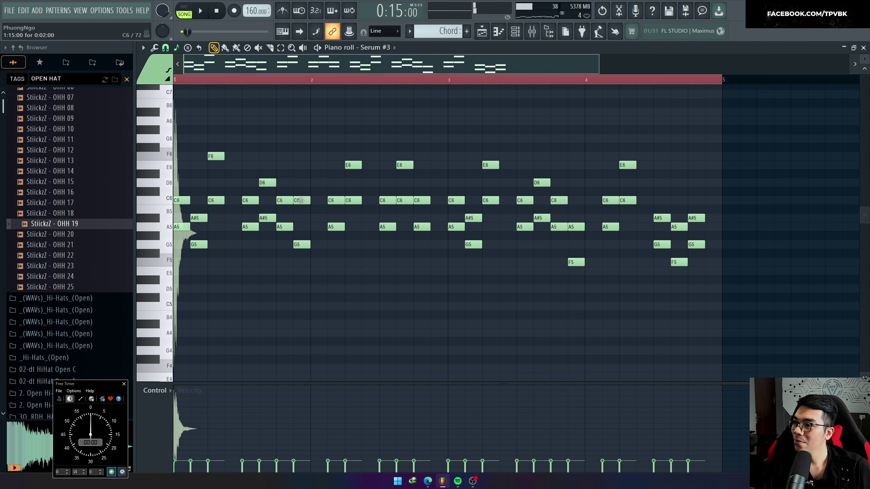
pyautogui.press('space')
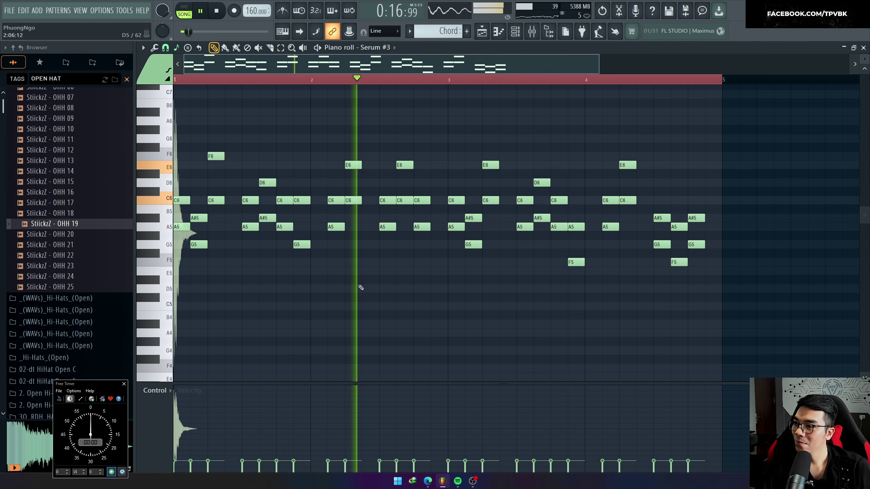
# Raise the two E6 notes in bar 2 to F6 and replay the melody
pyautogui.moveTo(356, 165); pyautogui.dragTo(357, 156)
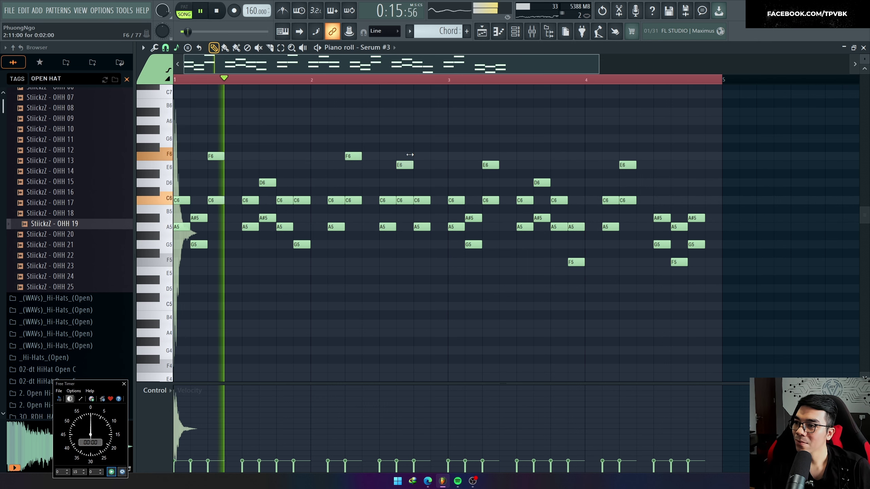
pyautogui.moveTo(408, 165); pyautogui.dragTo(408, 157)
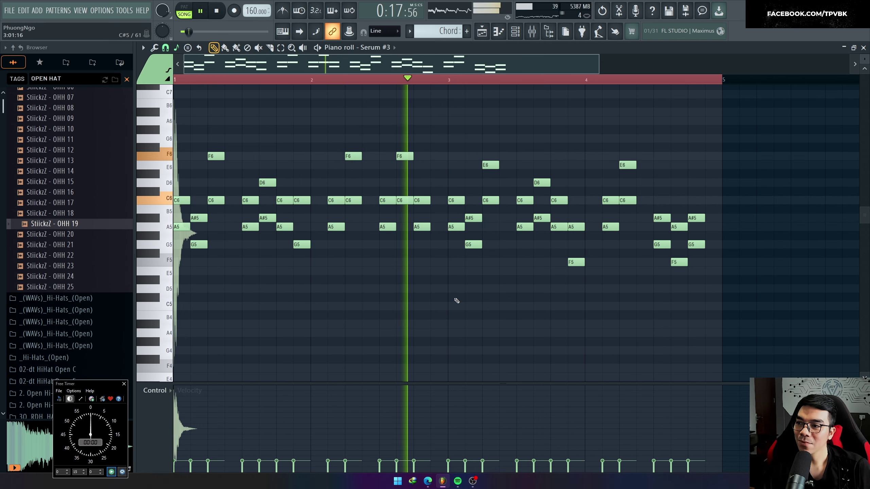
pyautogui.press('space')
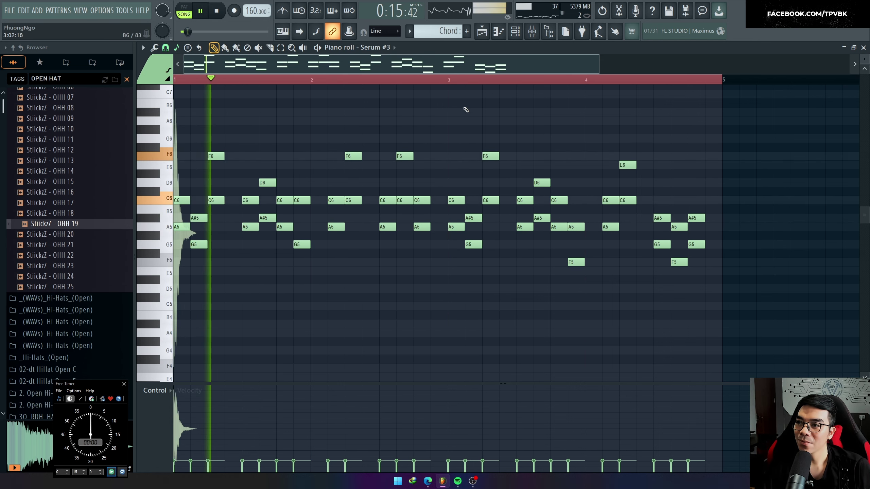
# Try raising the E6 note in bar 3 to F6 and undo the change
pyautogui.click(487, 163)
pyautogui.rightClick(492, 163)
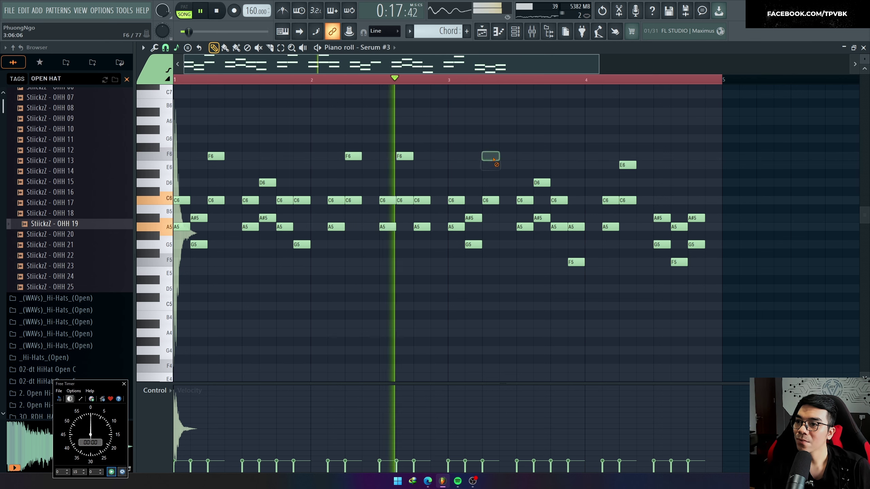
pyautogui.hotkey('ctrl', 'z')
pyautogui.rightClick(492, 157)
pyautogui.rightClick(493, 165)
pyautogui.hotkey('ctrl', 'z')
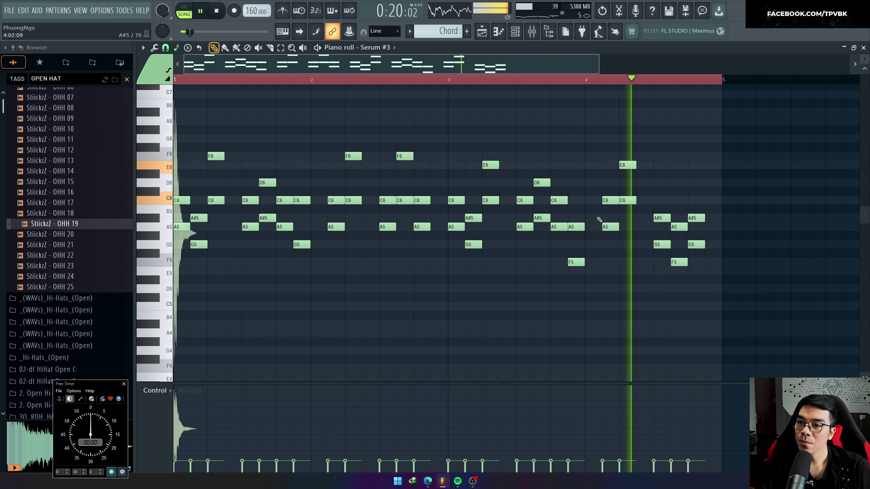
# Raise the E6 note in bar 4 to F6 and replay from the start of that bar
pyautogui.press('space')
pyautogui.moveTo(627, 165); pyautogui.dragTo(628, 157)
pyautogui.press('space')
pyautogui.click(595, 82)
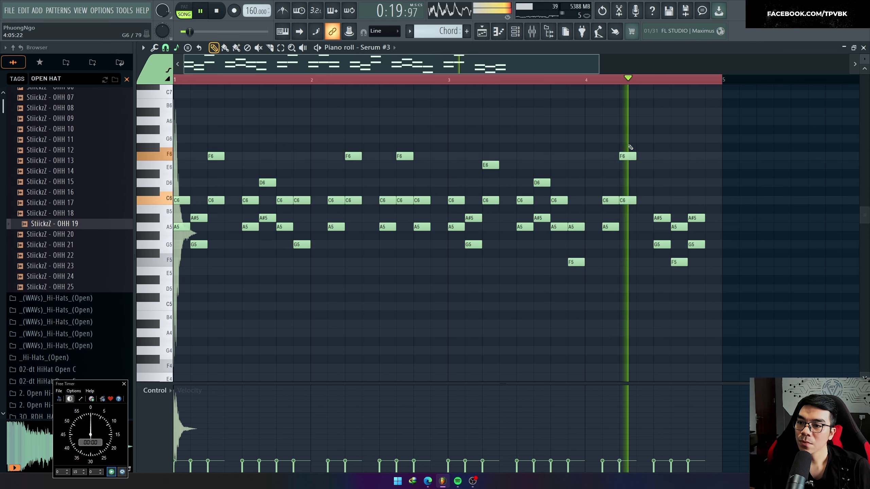
# Try a higher pitch for the last C6 note in bar 3 and replay the passage
pyautogui.press('space')
pyautogui.moveTo(559, 201); pyautogui.dragTo(559, 183)
pyautogui.press('space')
pyautogui.click(508, 78)
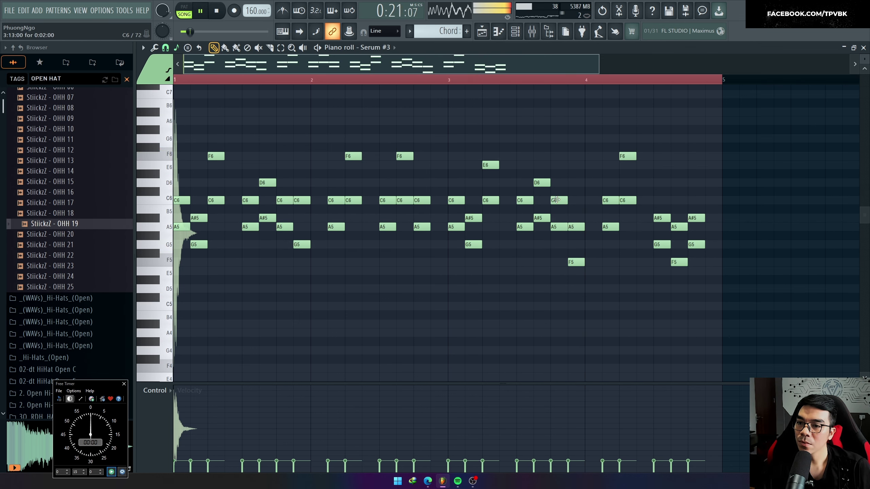
# Return to the playlist and place a second Chord clip on Track 13 at bar 15
pyautogui.scroll(-2, 559, 205)
pyautogui.press('Escape')
pyautogui.press('space')
pyautogui.scroll(-2, 508, 299)
pyautogui.scroll(-3, 509, 299)
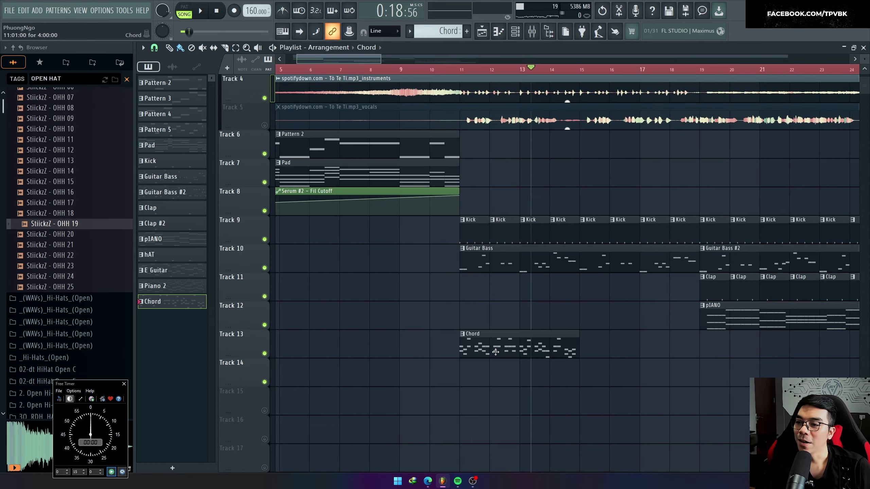
pyautogui.click(584, 350)
pyautogui.scroll(1, 582, 358)
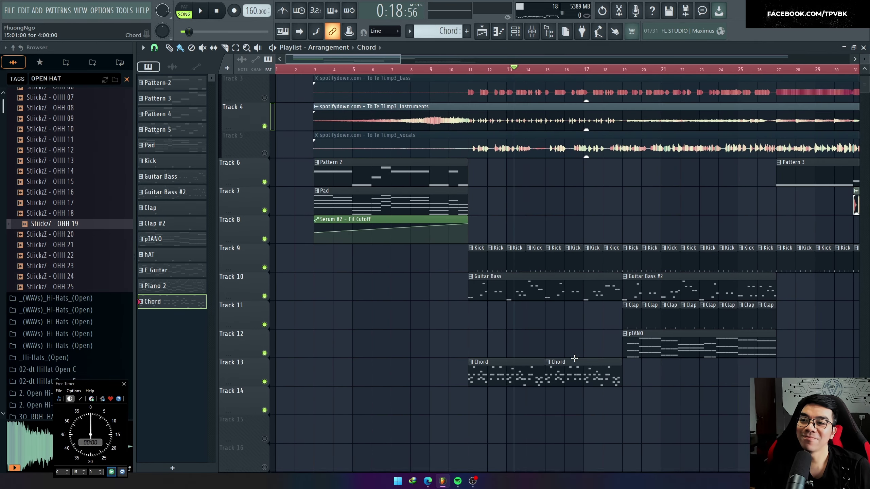
pyautogui.scroll(-3, 548, 354)
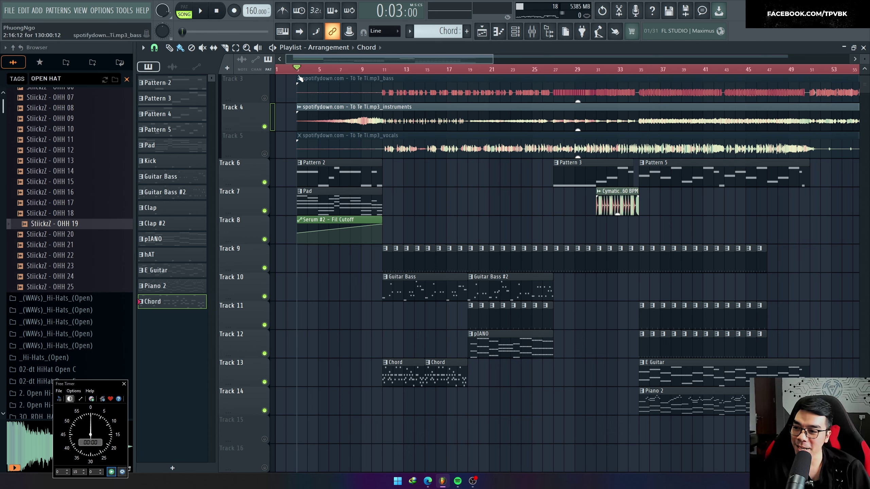
# Play the arrangement from bar 3 and mute the instruments stem on Track 4
pyautogui.press('space')
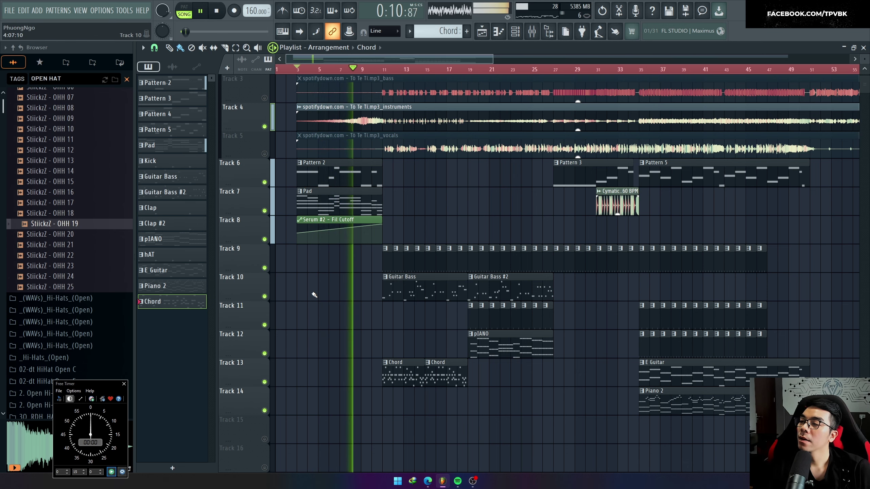
pyautogui.scroll(4, 354, 303)
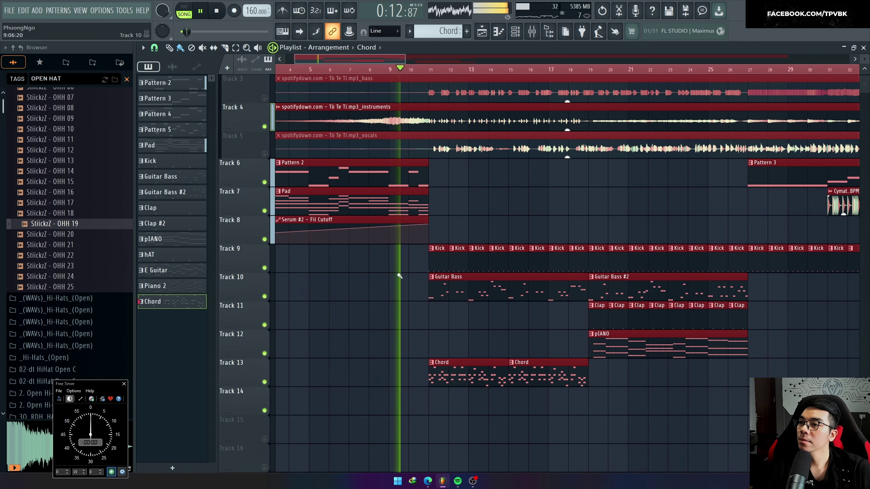
pyautogui.click(265, 126)
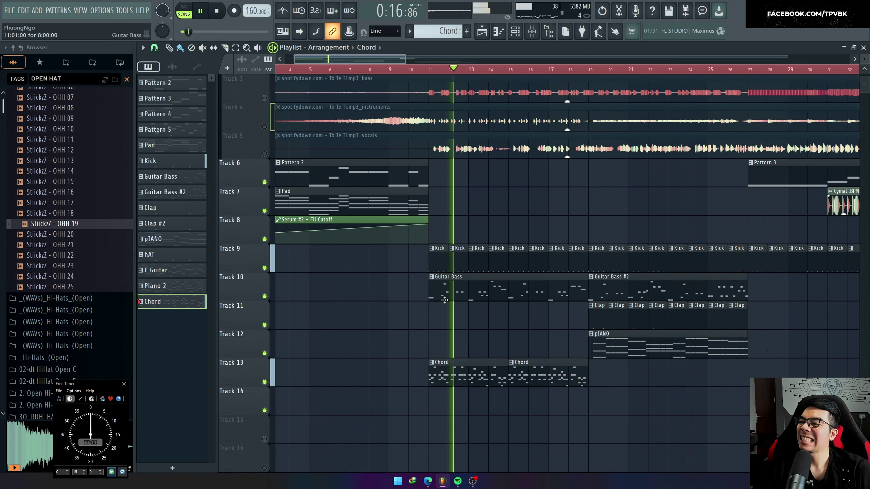
pyautogui.scroll(-2, 398, 300)
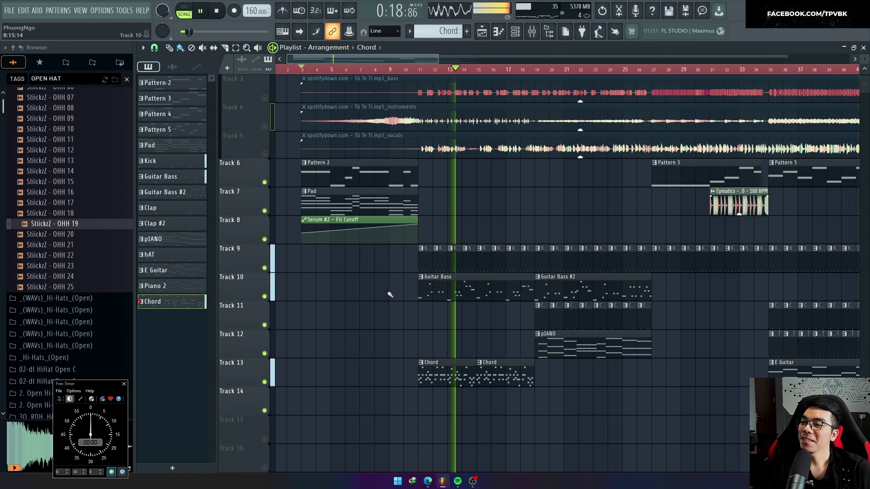
pyautogui.scroll(2, 389, 294)
pyautogui.scroll(-2, 390, 293)
# Open the Chord pattern's Serum #3 synth, lower its filter cutoff, and return to the playlist
pyautogui.doubleClick(456, 372)
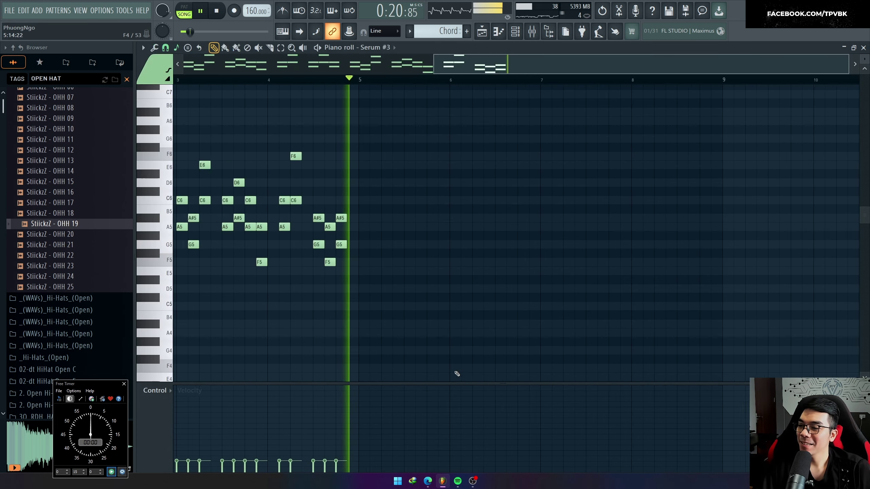
pyautogui.press('F6')
pyautogui.click(295, 231)
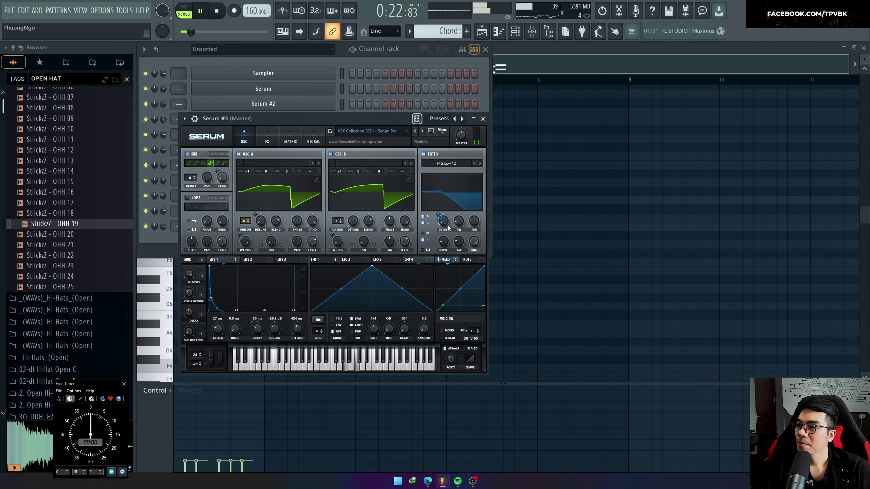
pyautogui.moveTo(438, 217); pyautogui.dragTo(436, 223)
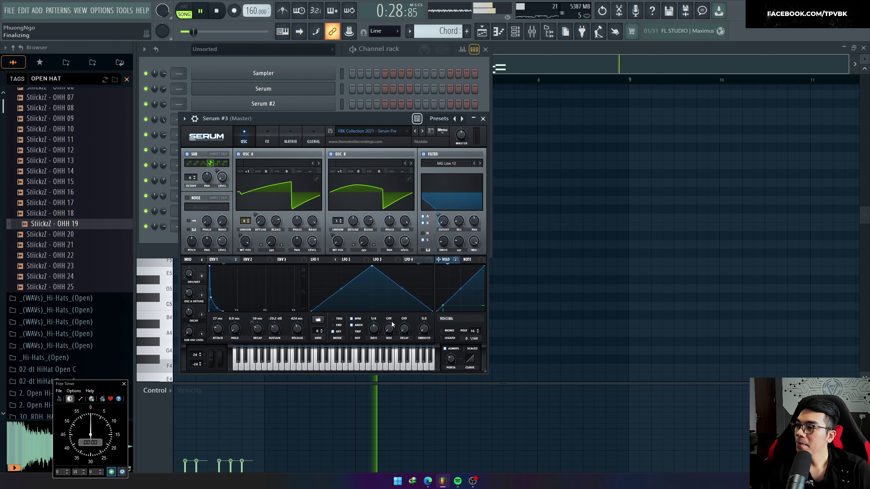
pyautogui.press('F5')
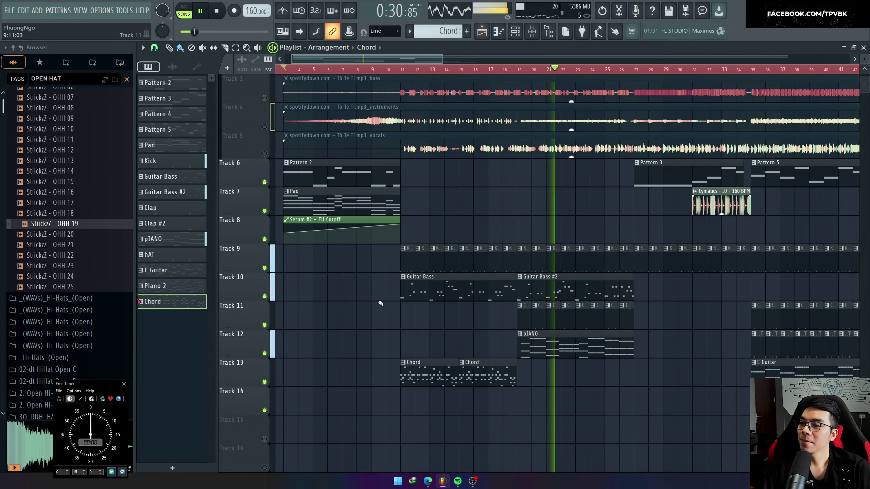
# Listen through the arrangement from bar 21 and inspect the Pattern 3 notes against the neighbouring clips
pyautogui.scroll(-2, 381, 303)
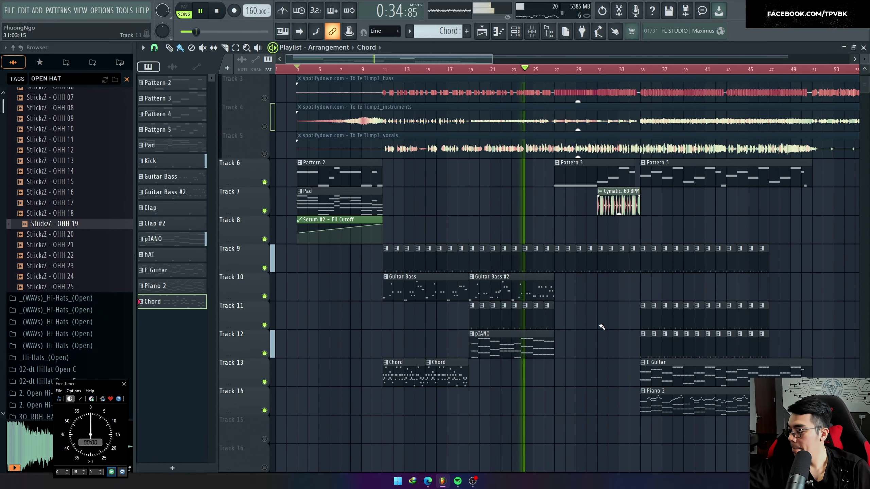
pyautogui.scroll(3, 561, 329)
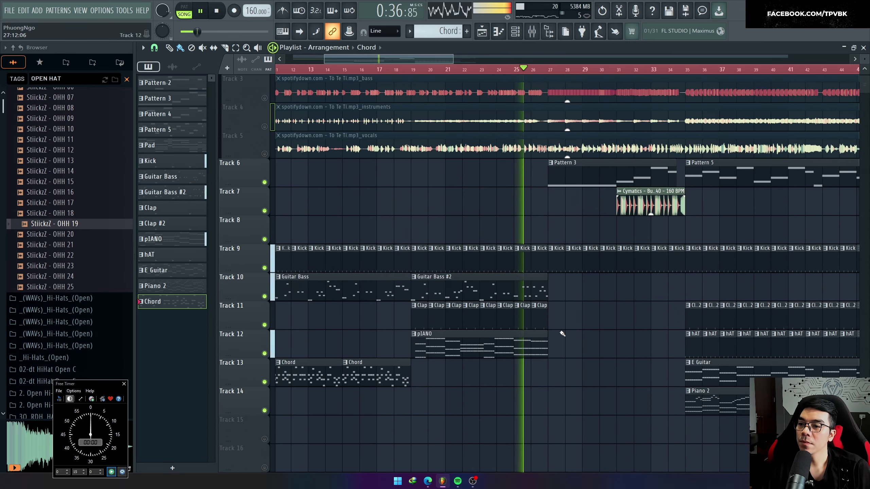
pyautogui.scroll(1, 562, 334)
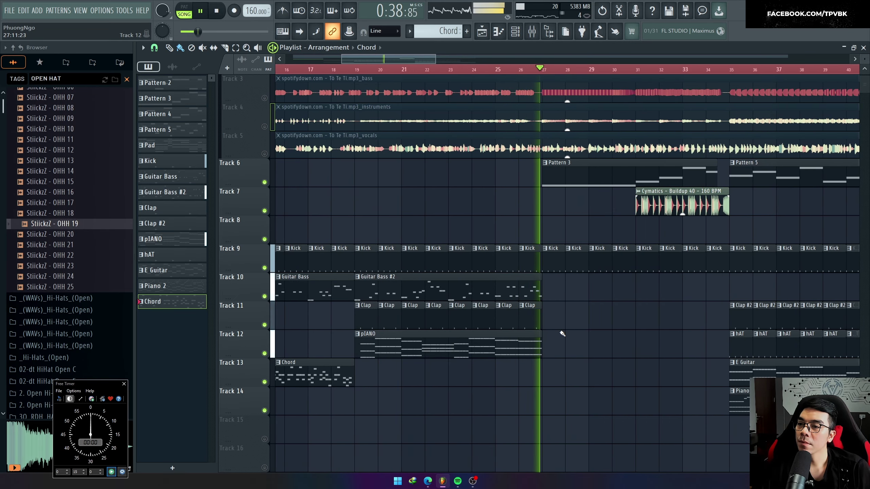
pyautogui.doubleClick(567, 183)
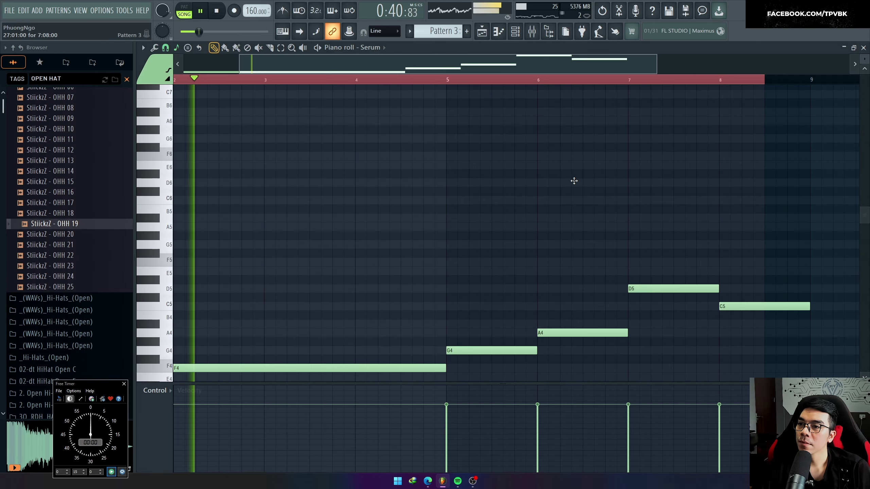
pyautogui.press('F6')
pyautogui.press('F5')
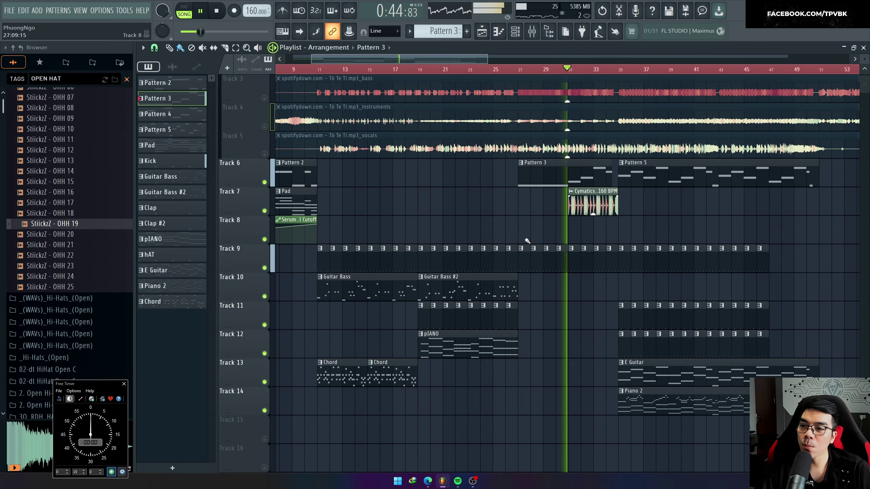
pyautogui.scroll(3, 582, 245)
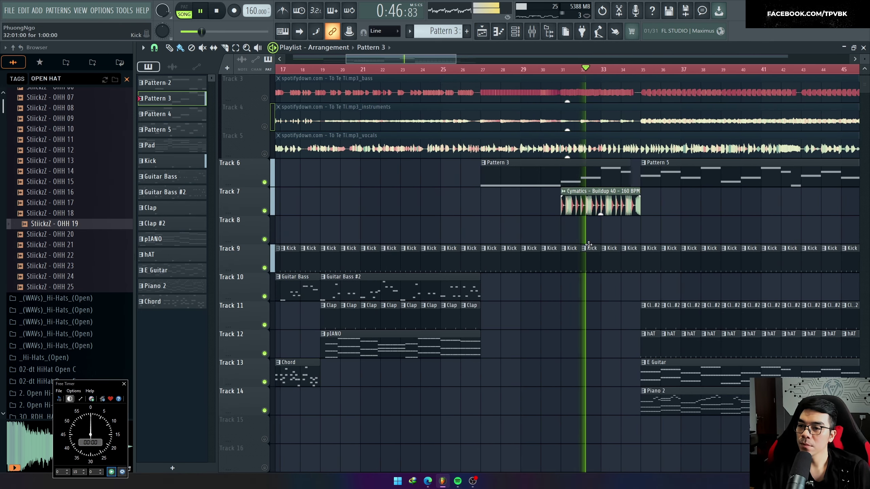
pyautogui.scroll(-2, 471, 269)
pyautogui.scroll(-2, 471, 269)
pyautogui.hotkey('ctrl', 'a')
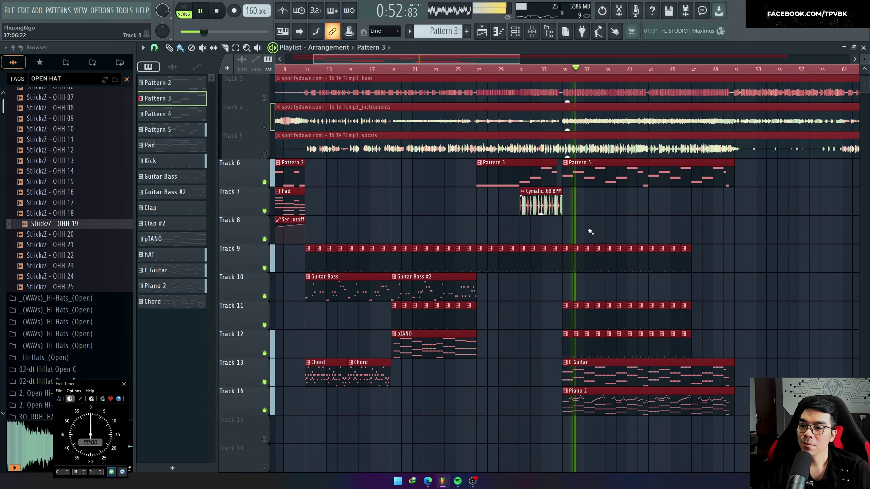
# Duplicate the last Kick, Clap #2 and hAT clips to fill bars 47 through 50, and stop playback
pyautogui.scroll(2, 748, 248)
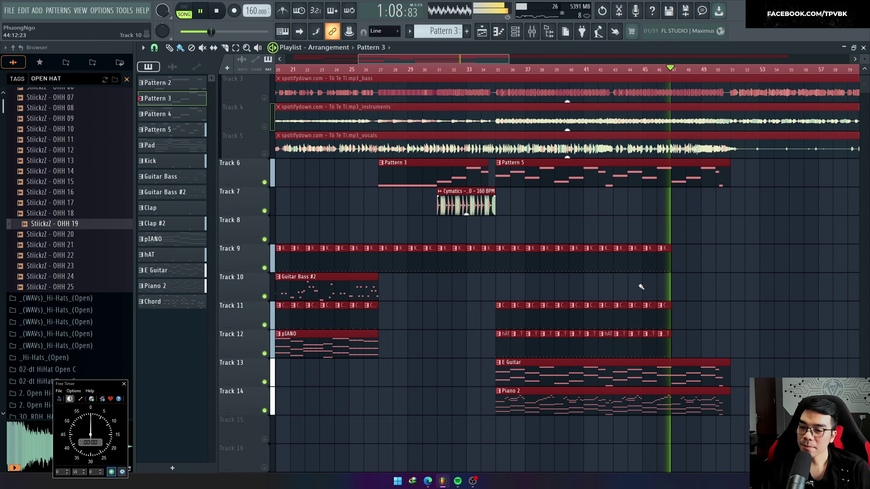
pyautogui.scroll(3, 668, 350)
pyautogui.moveTo(680, 352); pyautogui.dragTo(614, 262)
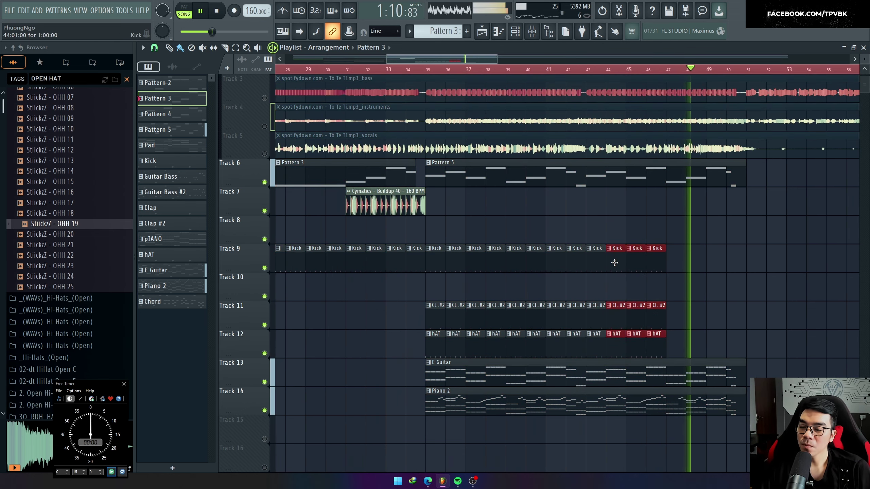
pyautogui.hotkey('ctrl', 'b')
pyautogui.hotkey('ctrl', 'b')
pyautogui.press('space')
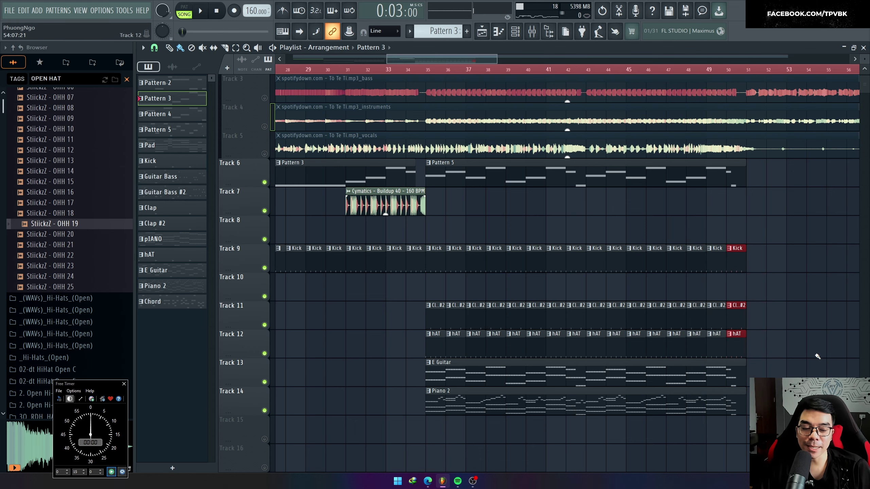
pyautogui.scroll(15, 770, 346)
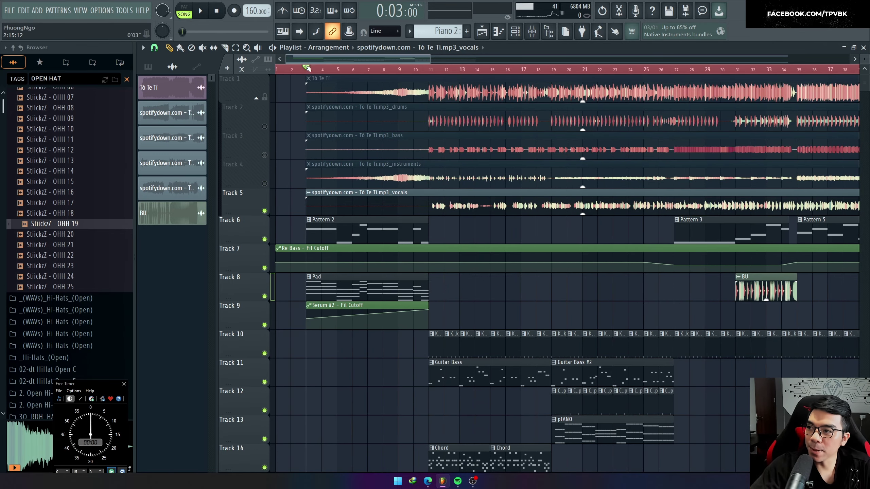
pyautogui.scroll(-3, 294, 136)
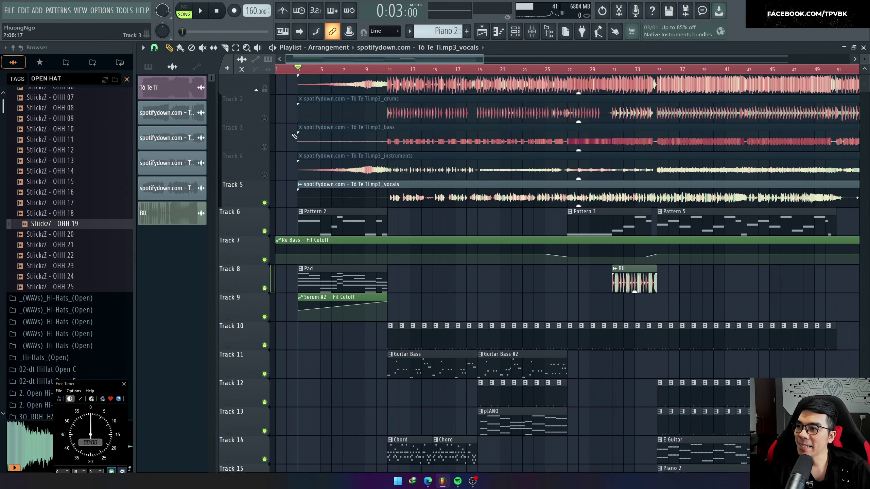
# Mute the vocals stem on Track 5 during playback and raise the vocals mixer insert's send to the LR track
pyautogui.scroll(4, 284, 135)
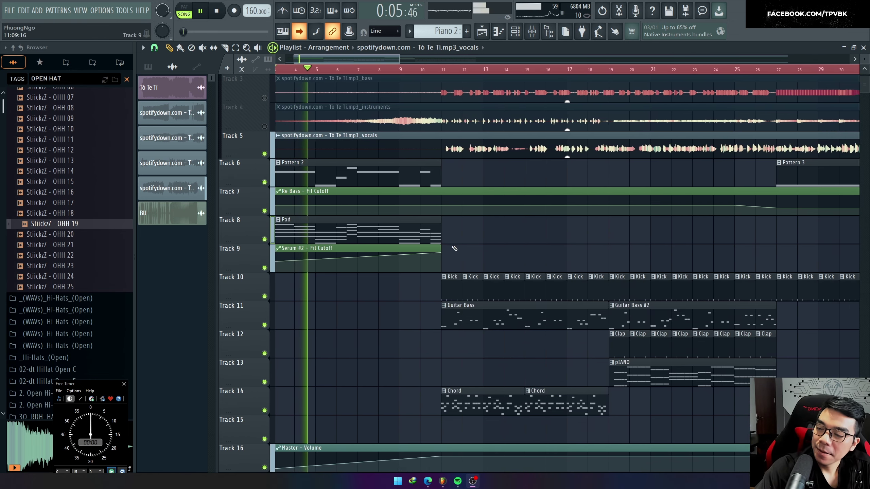
pyautogui.click(264, 154)
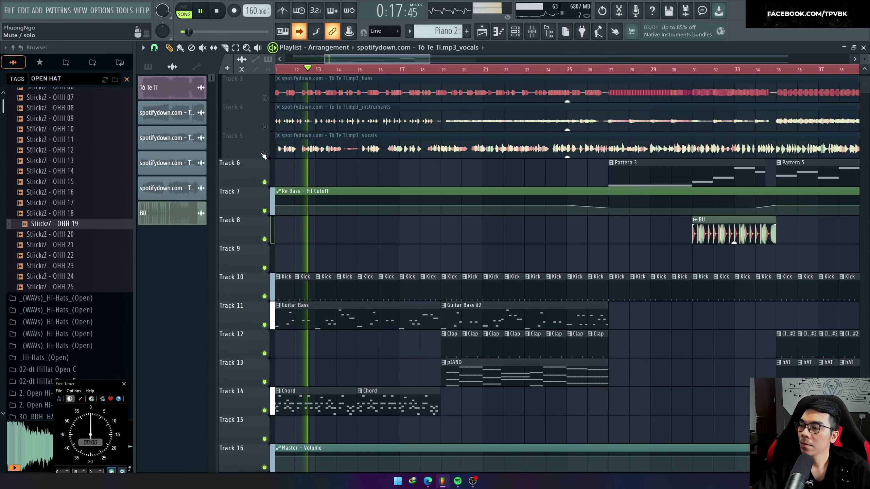
pyautogui.press('F9')
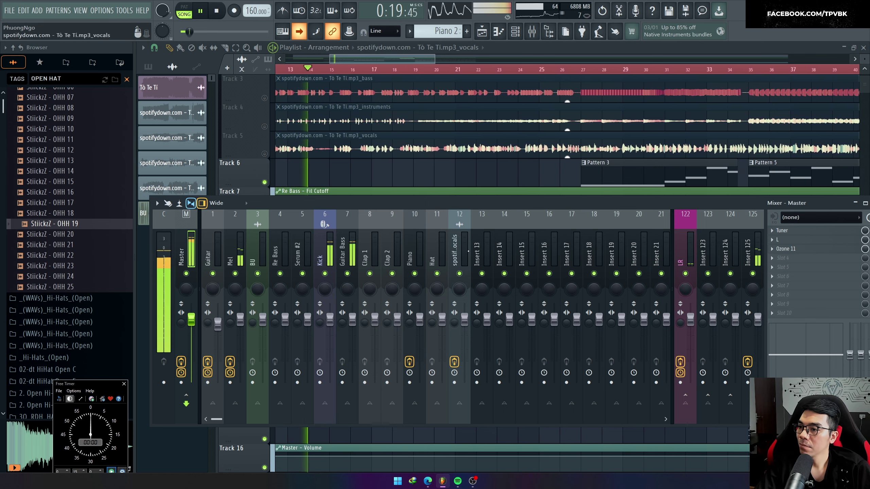
pyautogui.click(457, 253)
pyautogui.moveTo(685, 404); pyautogui.dragTo(685, 390)
pyautogui.press('F9')
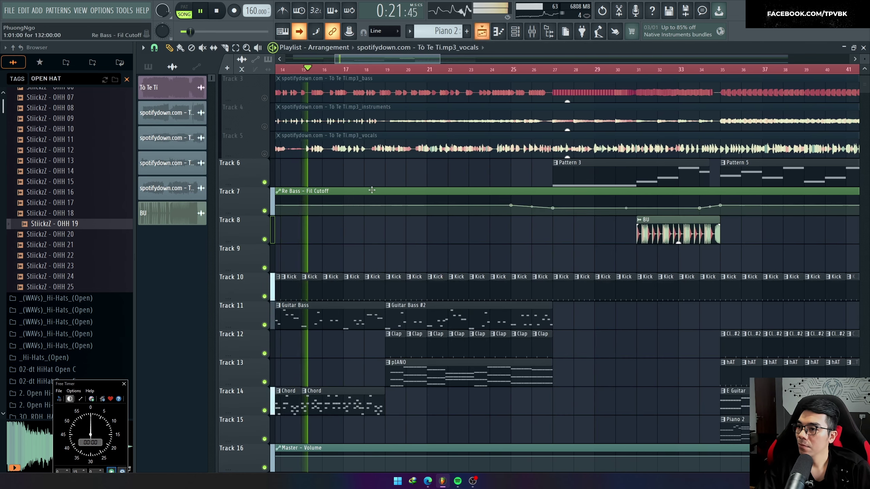
# Alternately unmute and mute the Track 5 vocals stem during playback up to bar 51 to compare the arrangement with and without vocals
pyautogui.click(265, 154)
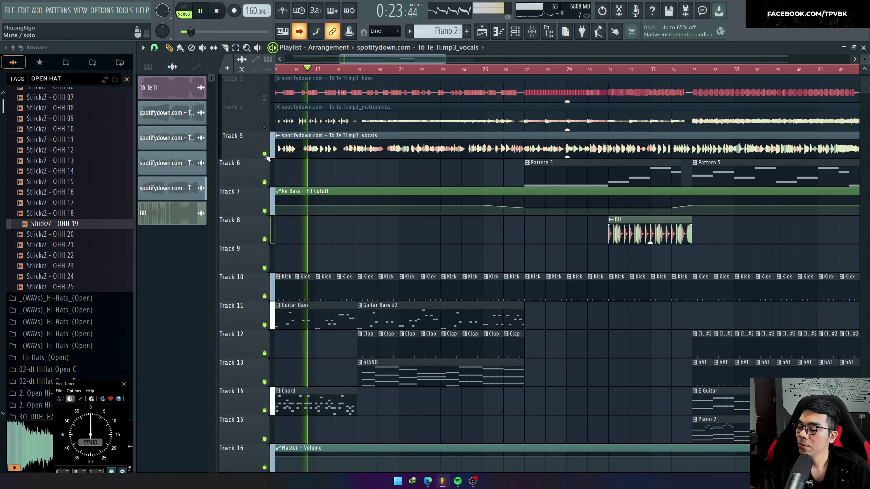
pyautogui.click(264, 154)
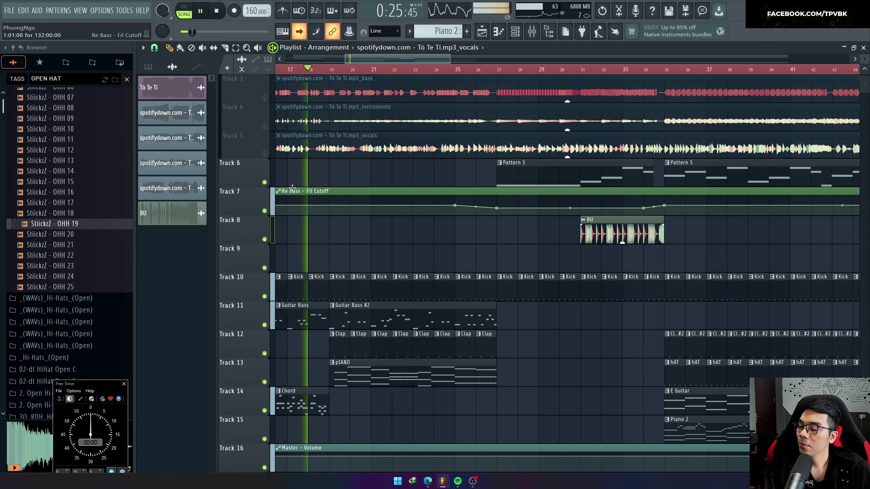
pyautogui.click(265, 154)
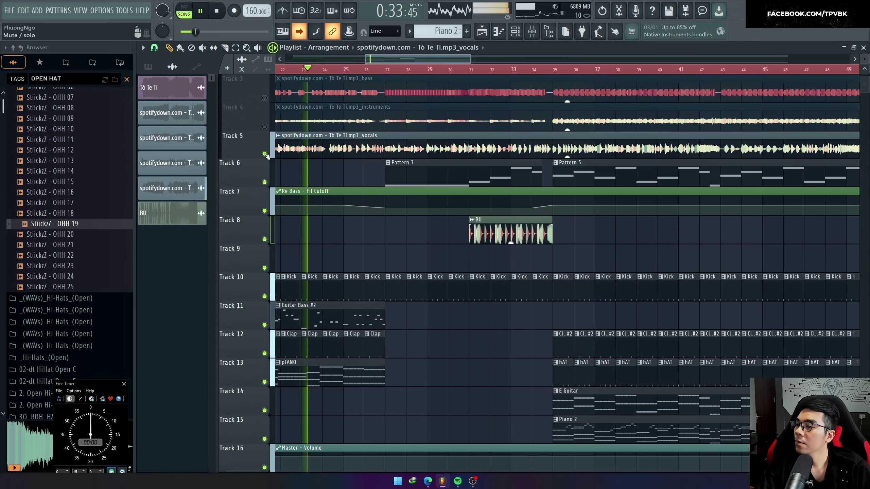
pyautogui.click(264, 153)
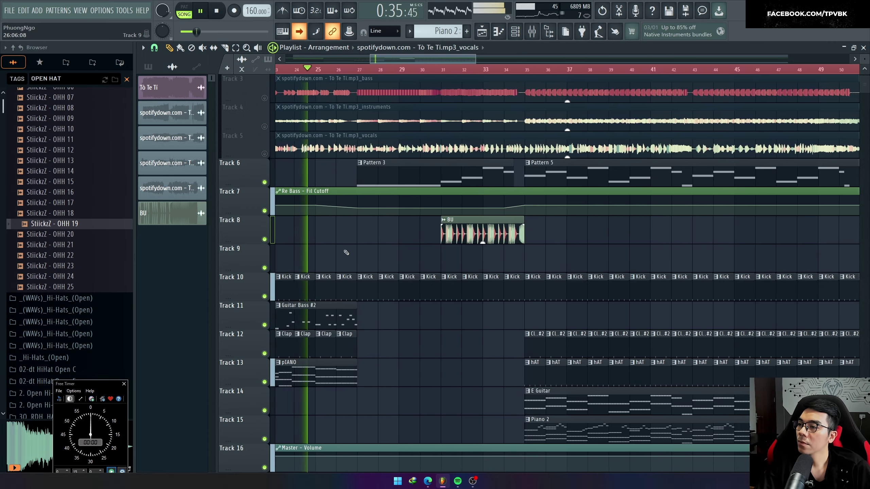
pyautogui.click(264, 154)
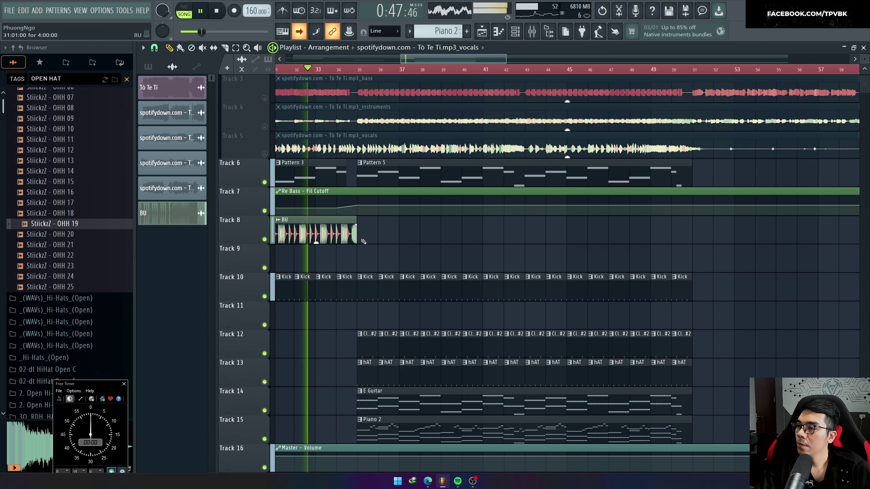
pyautogui.scroll(-1, 361, 236)
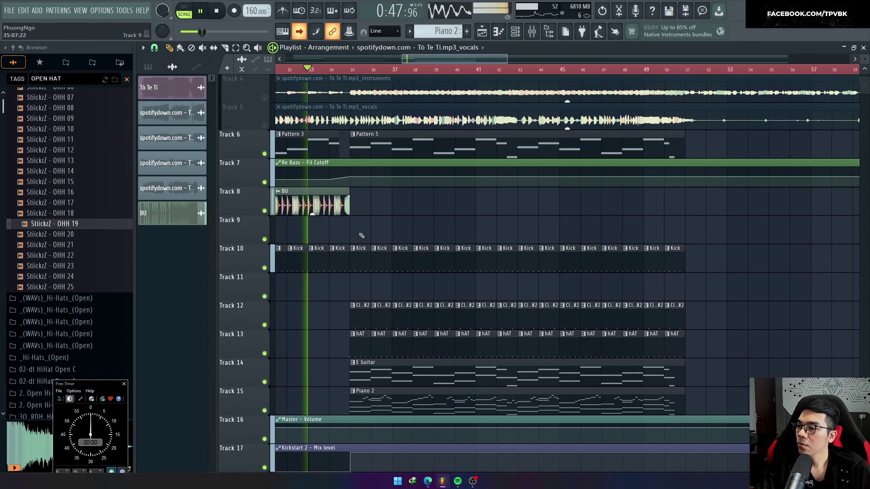
pyautogui.click(265, 126)
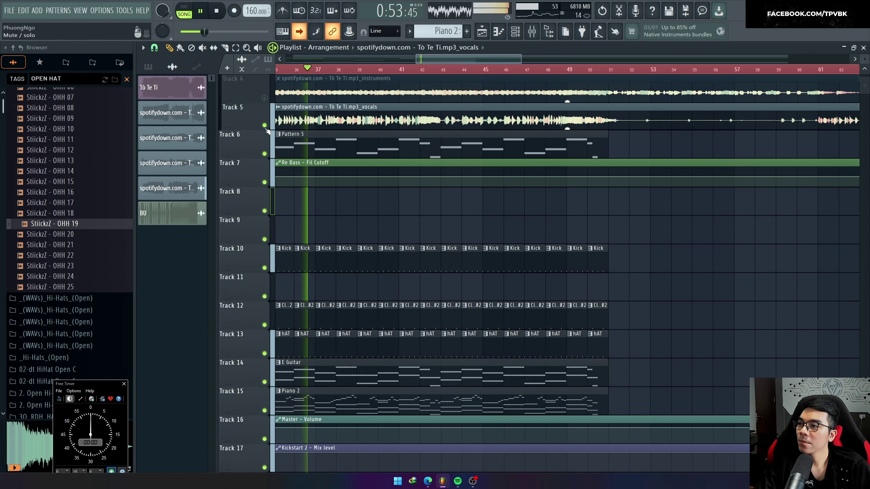
pyautogui.click(265, 126)
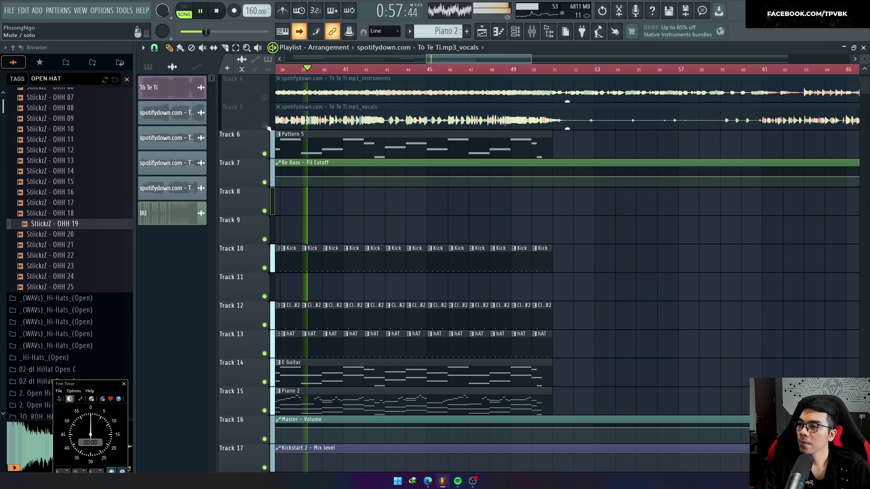
pyautogui.click(265, 126)
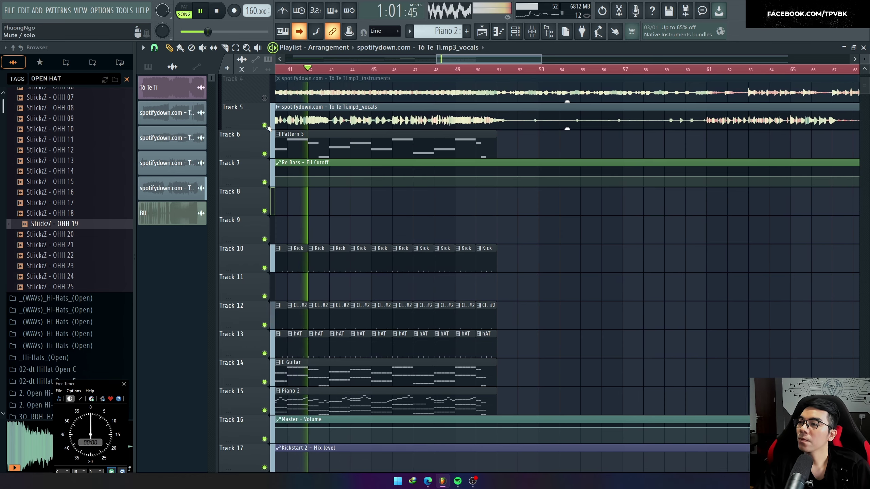
pyautogui.click(265, 126)
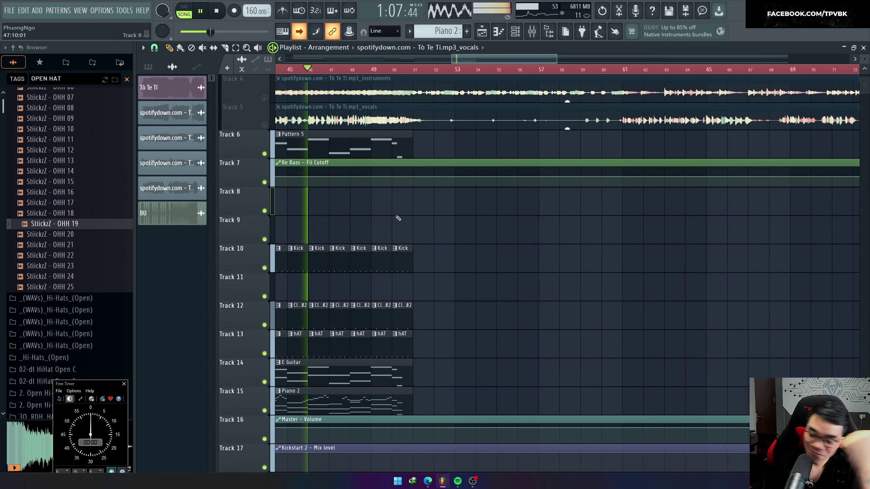
pyautogui.click(265, 126)
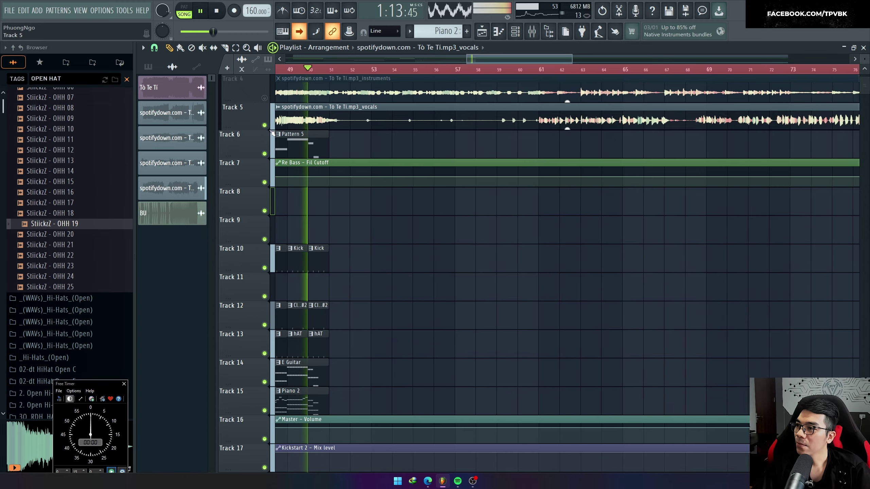
pyautogui.click(265, 125)
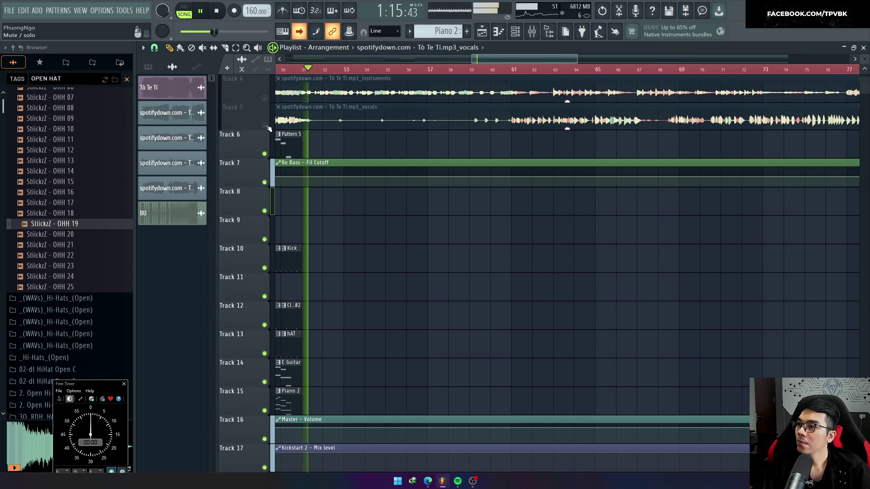